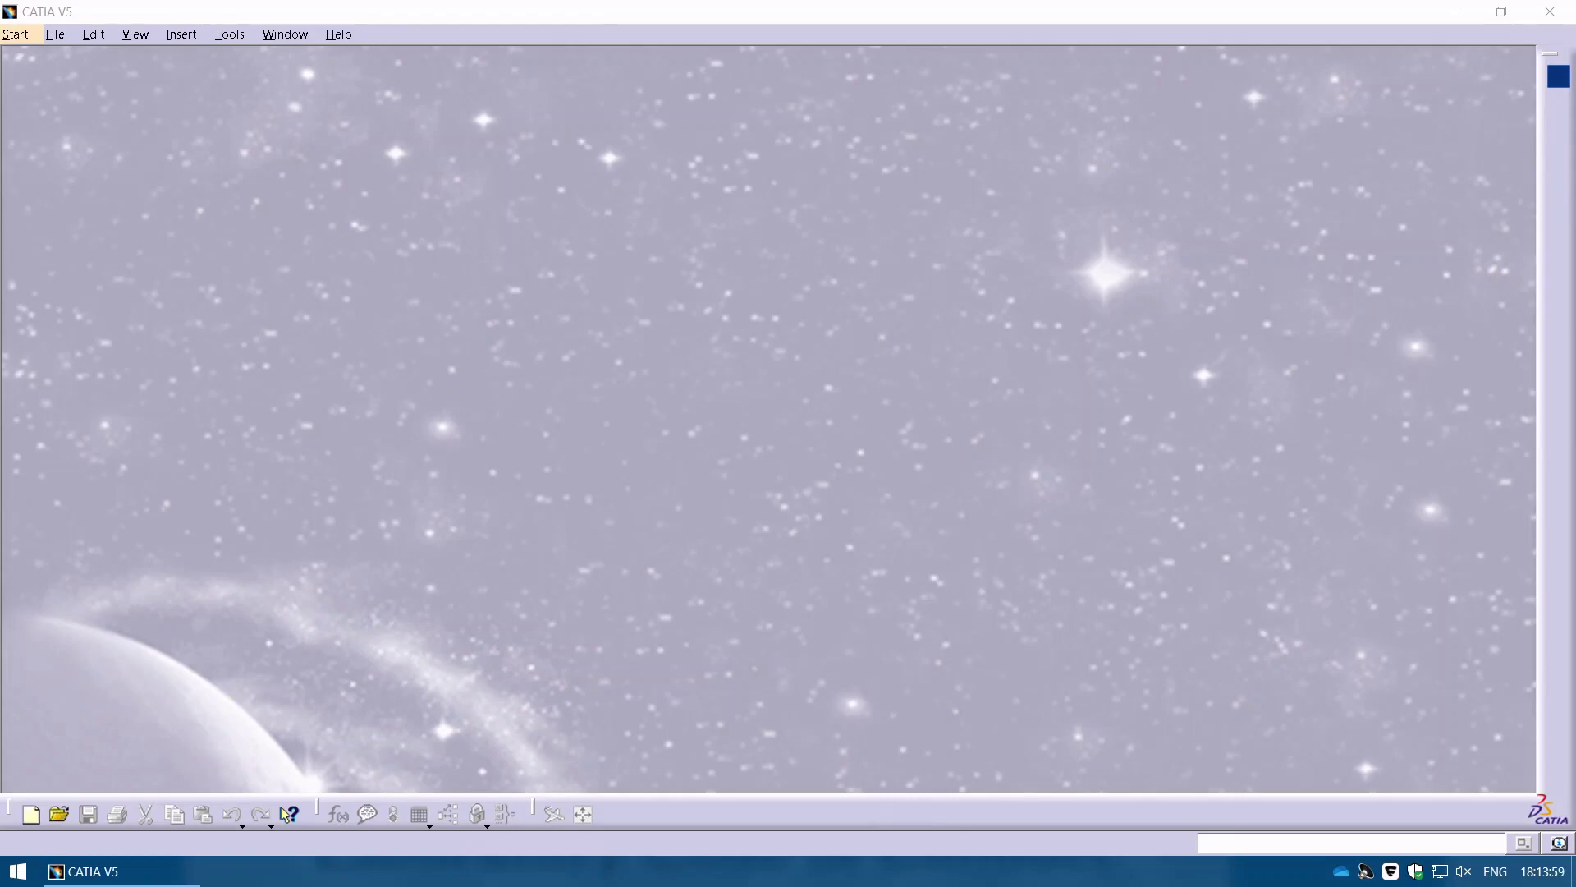
Create a new Part document with the default name Part1 and hybrid design enabled.
click(61, 37)
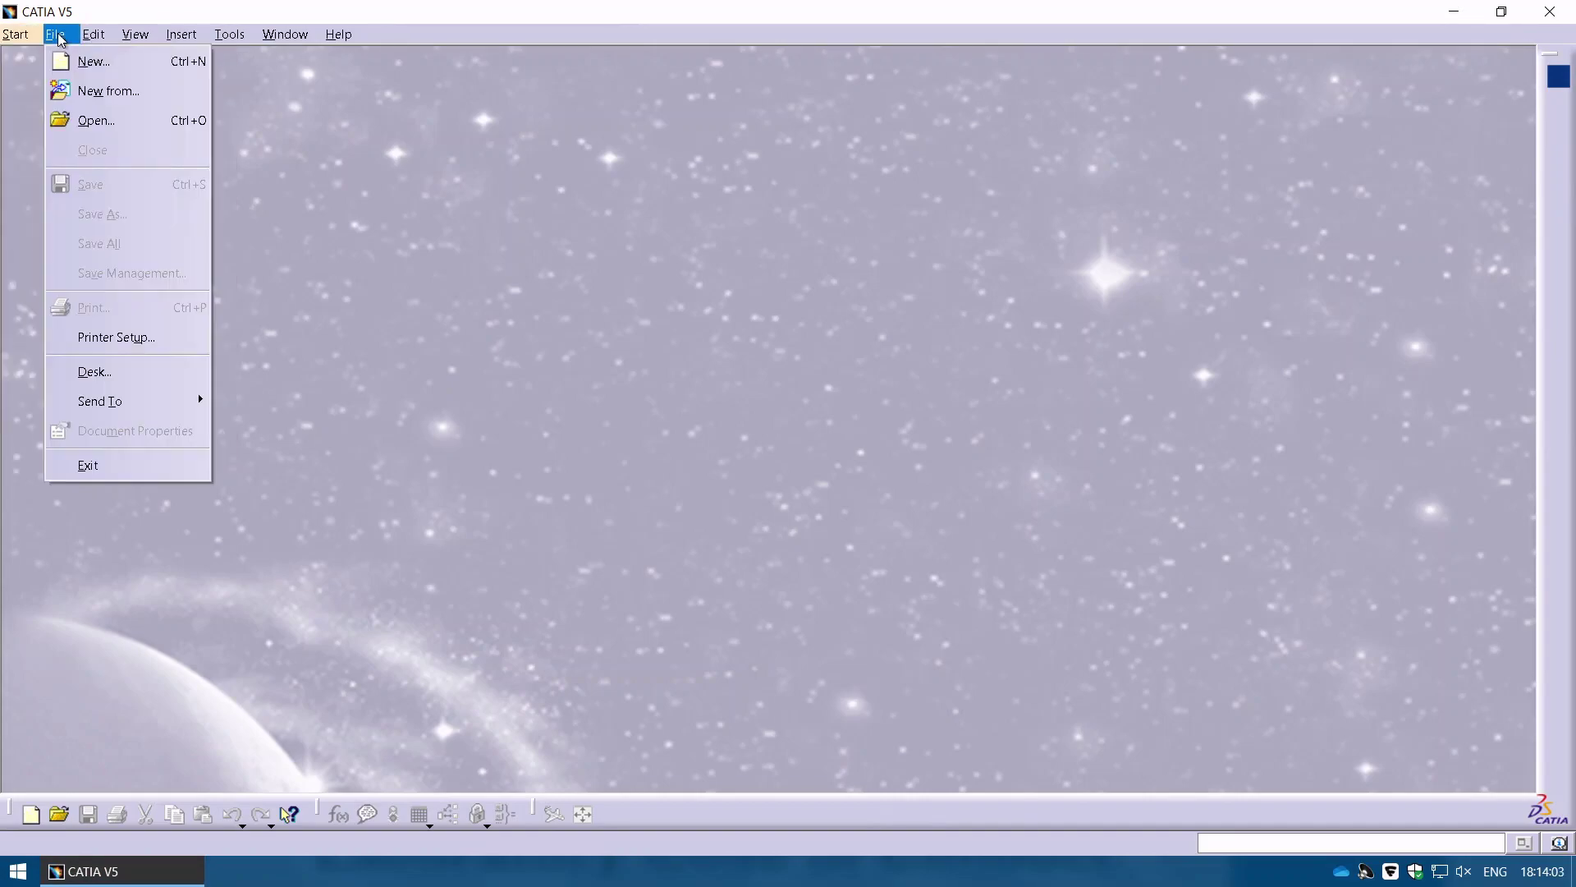
click(62, 62)
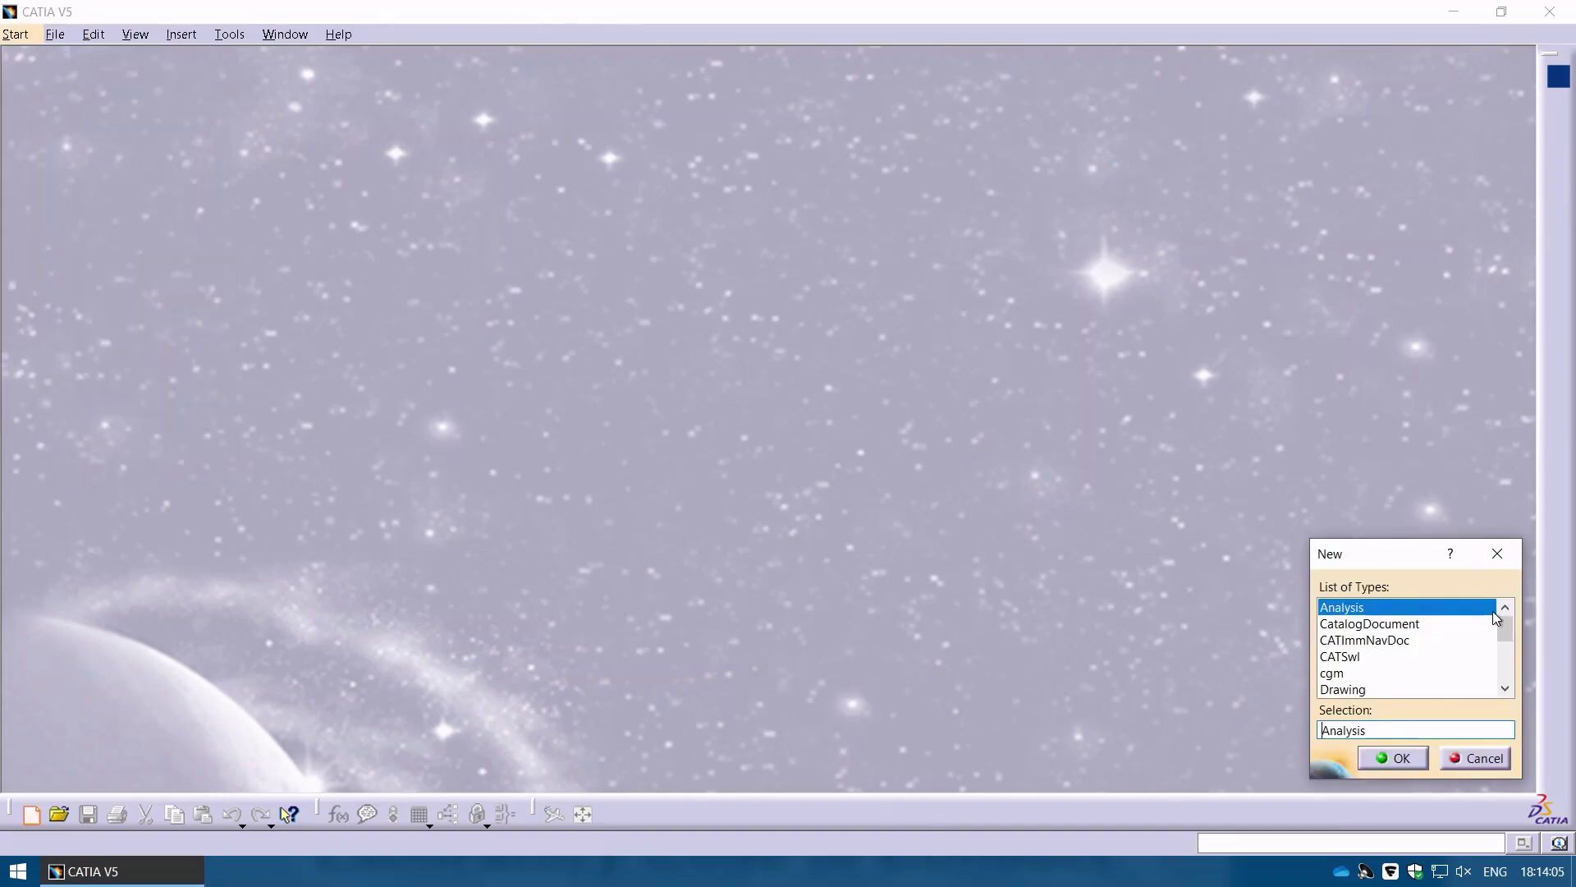
drag(1505, 632, 1505, 654)
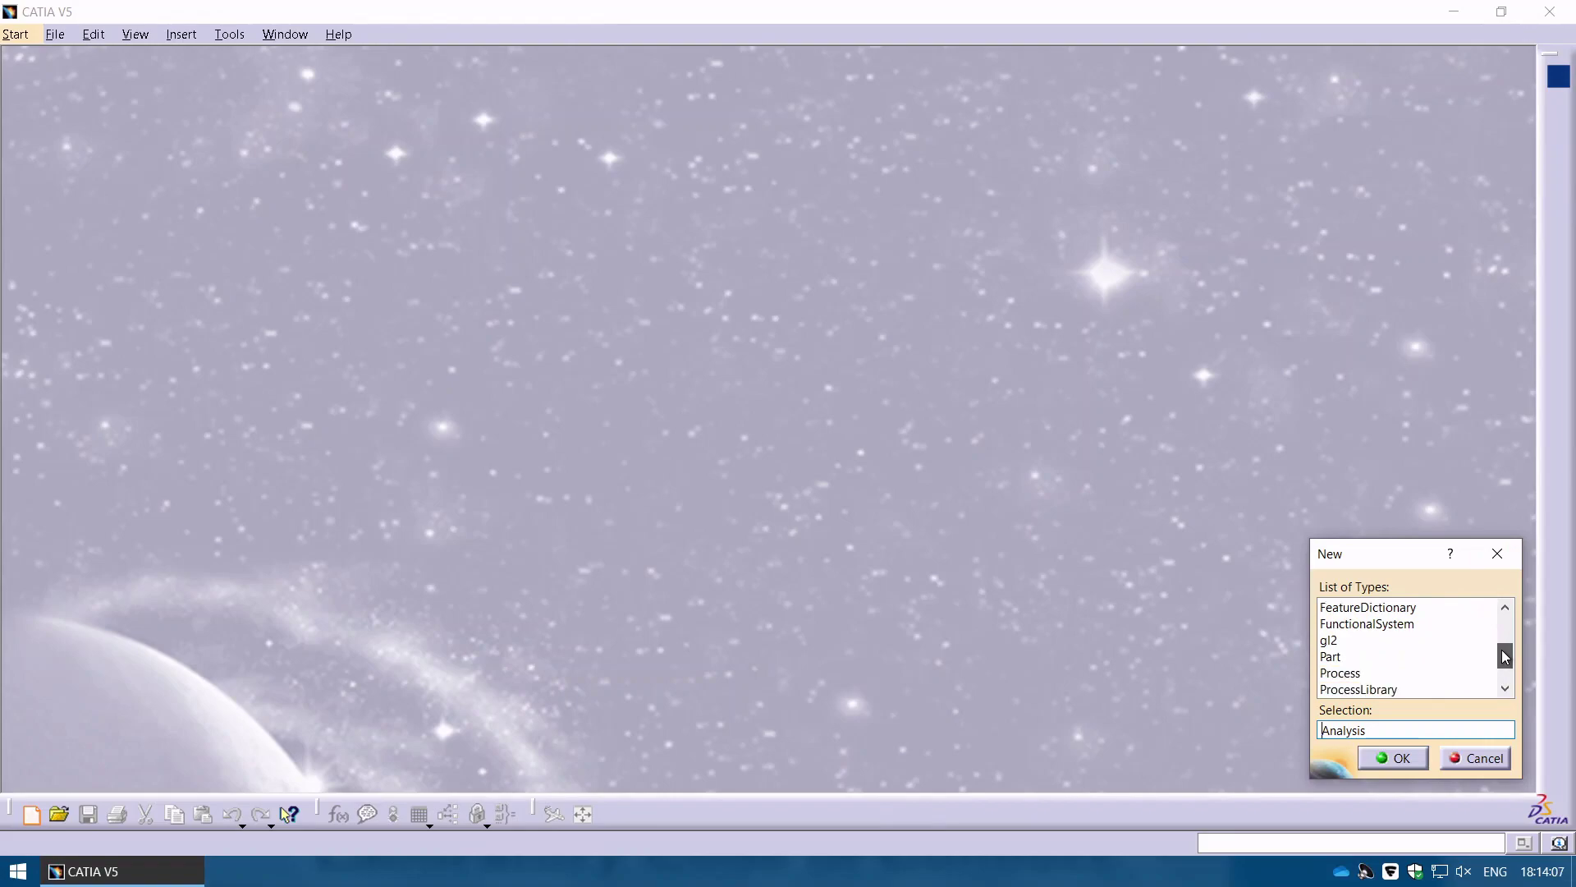
click(1386, 658)
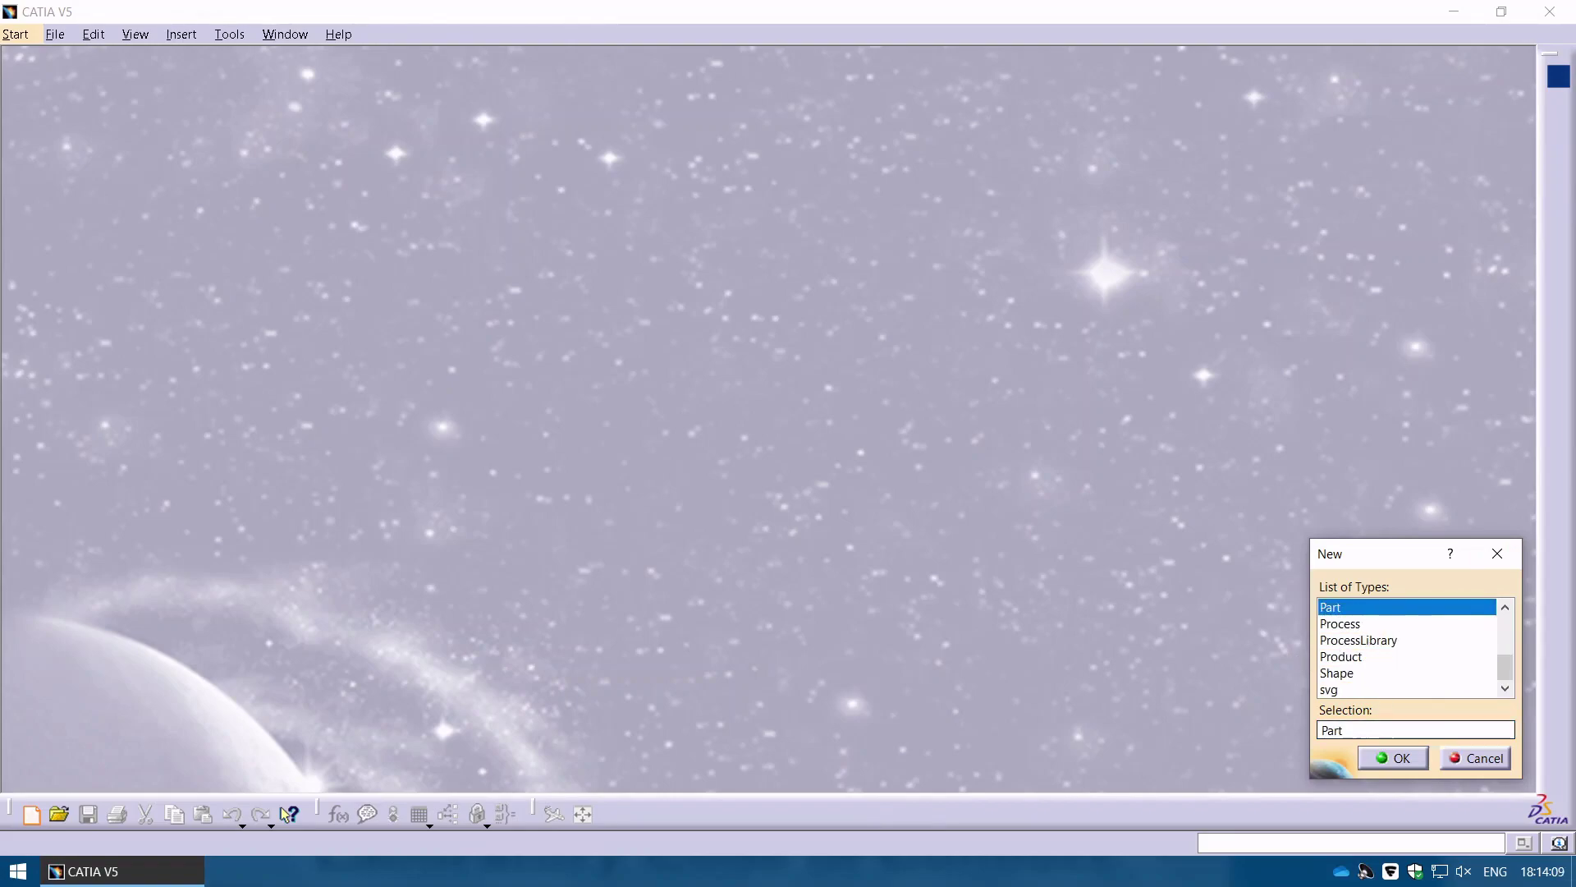
click(1393, 756)
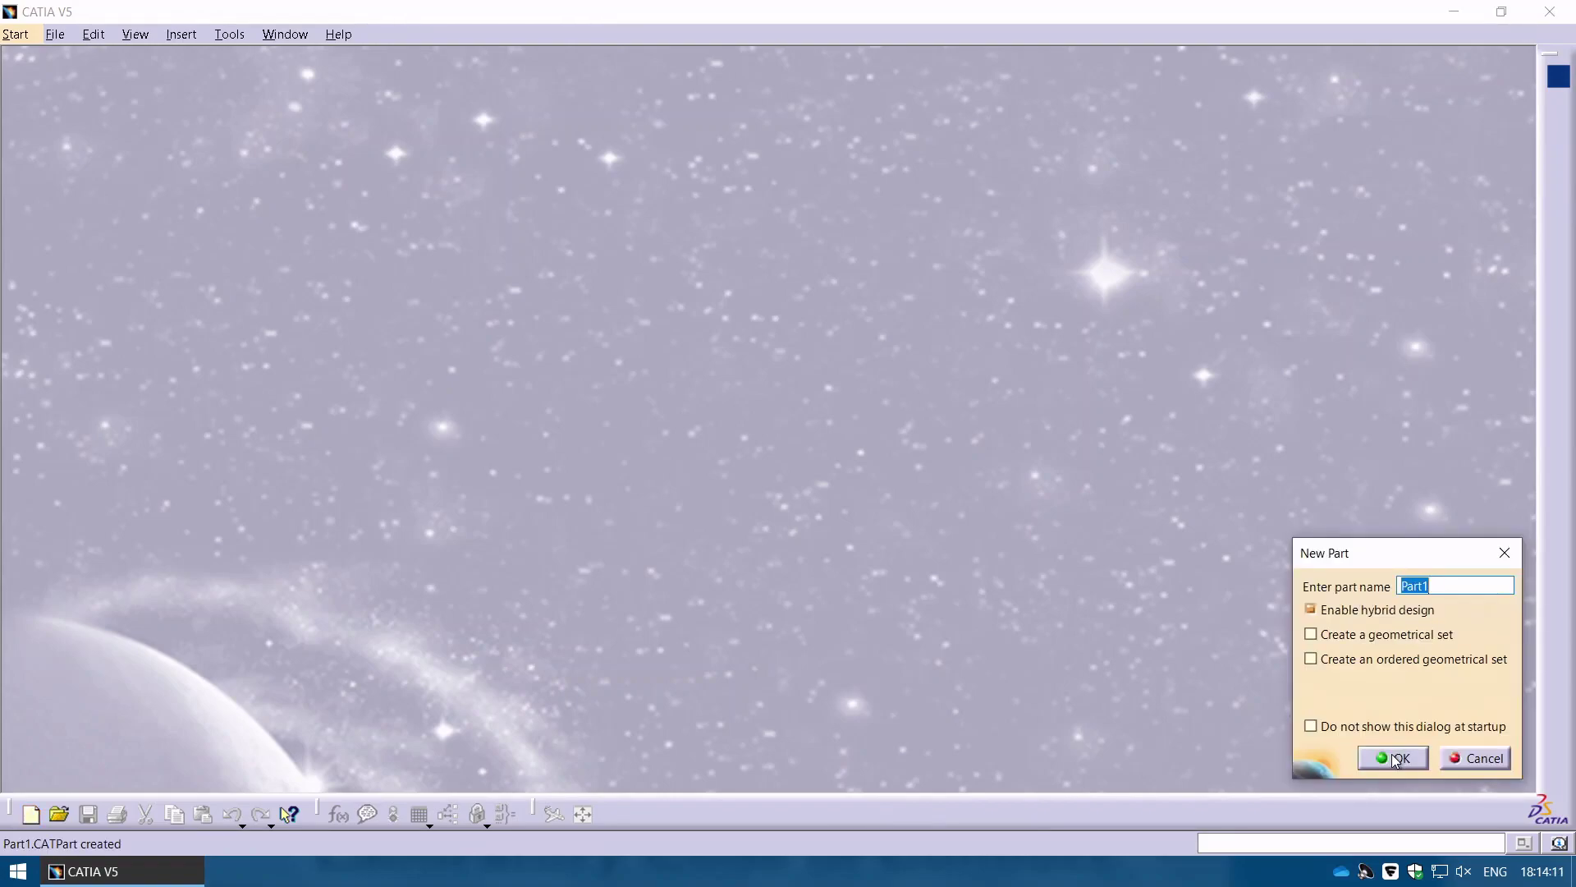
click(1394, 758)
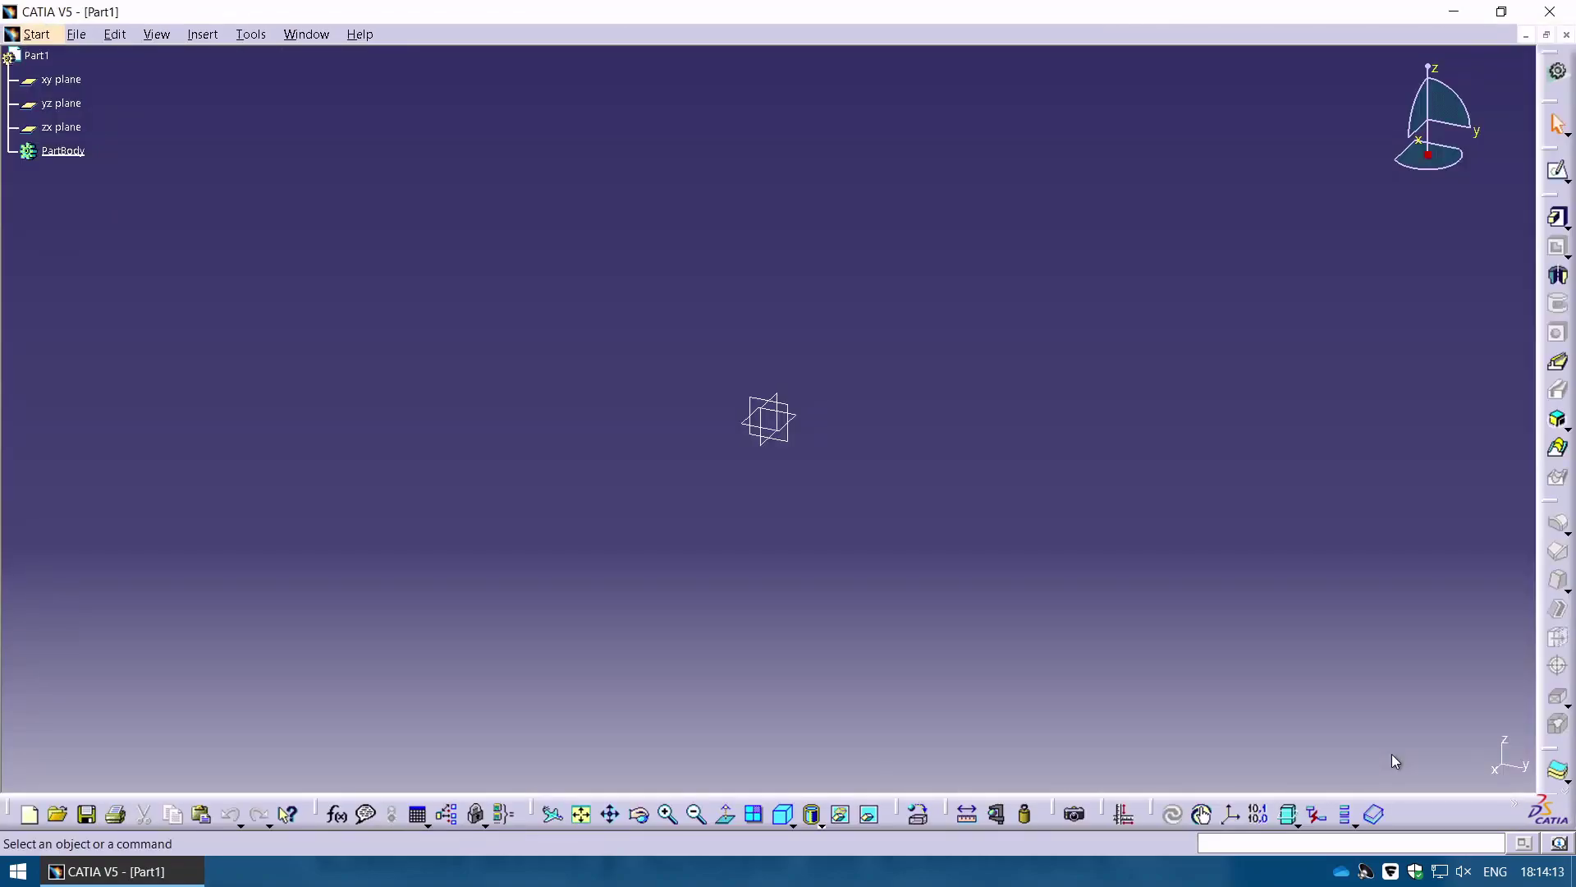
Sketch a rectangle about 140 by 60 mm on the xy plane with one corner at the origin.
click(61, 79)
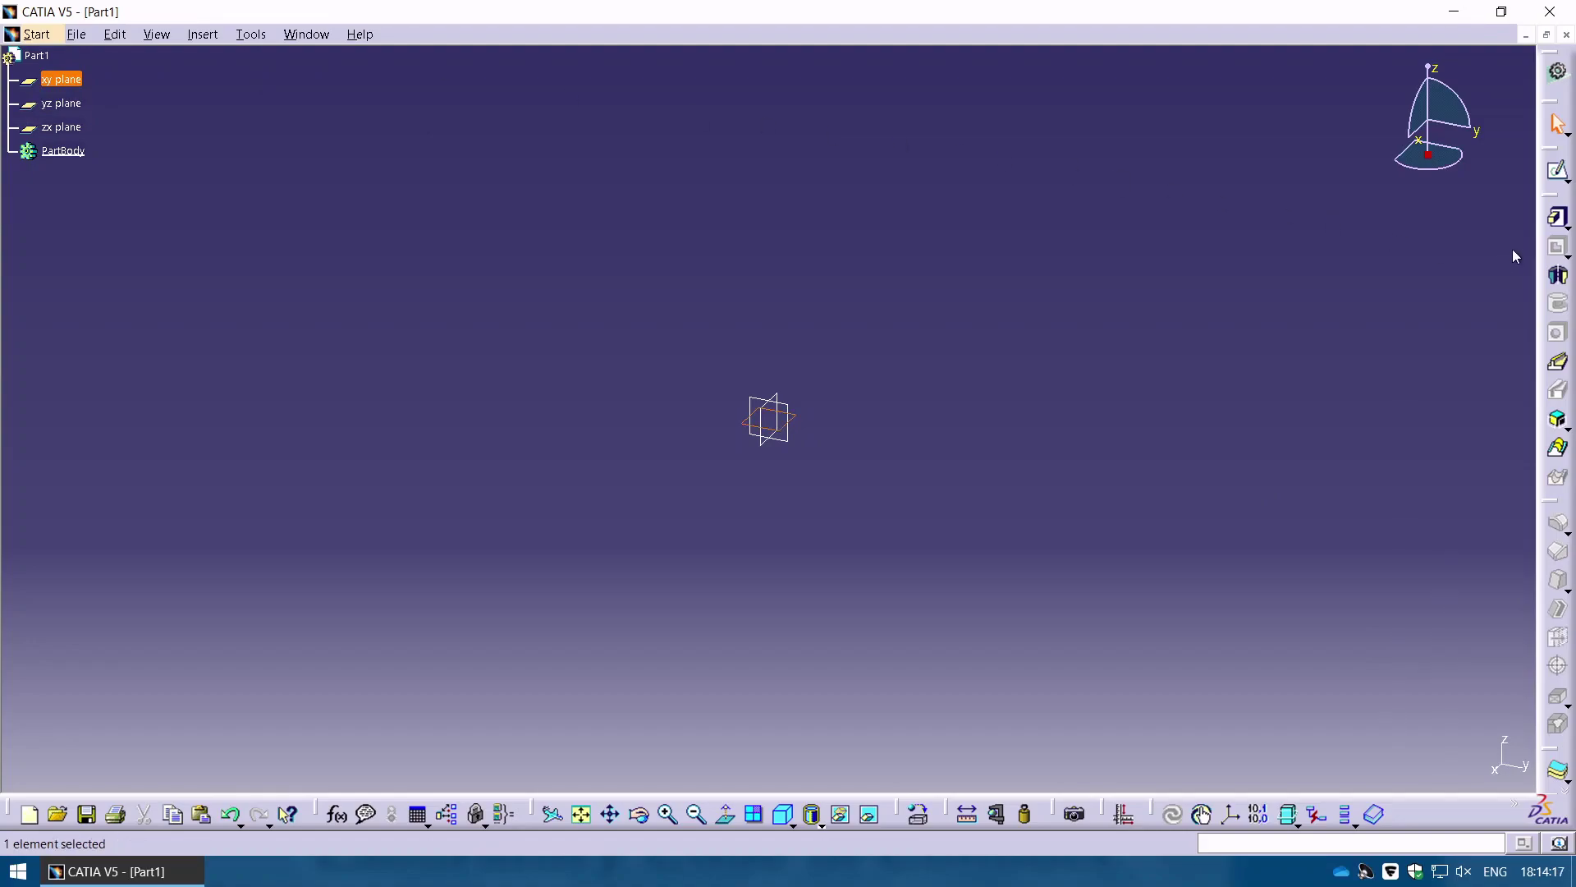
click(1557, 173)
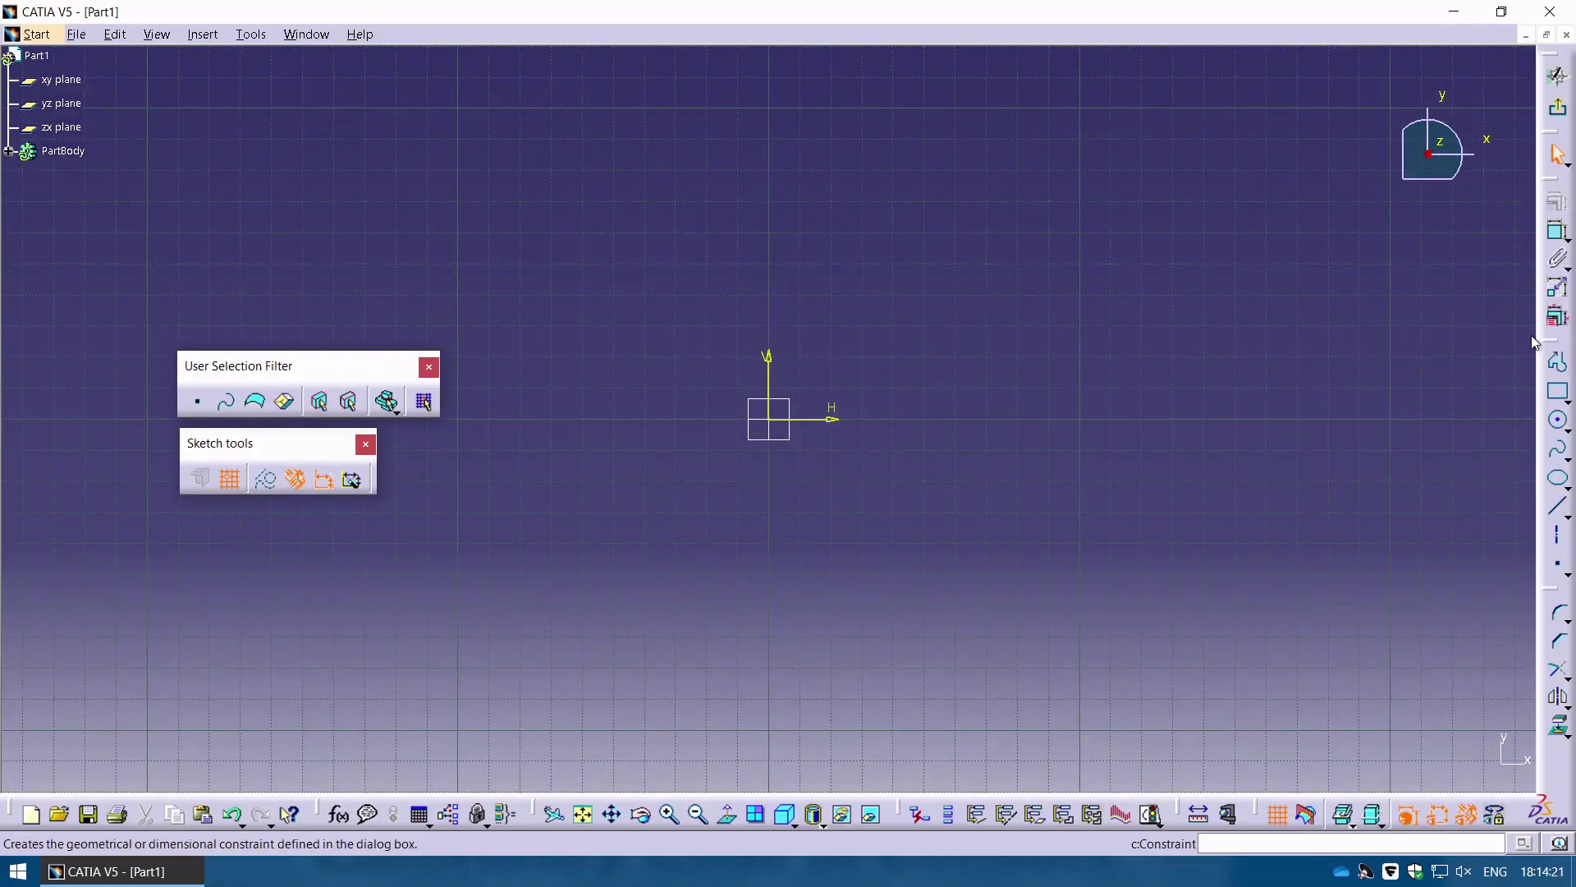
click(1557, 392)
click(769, 419)
click(1204, 233)
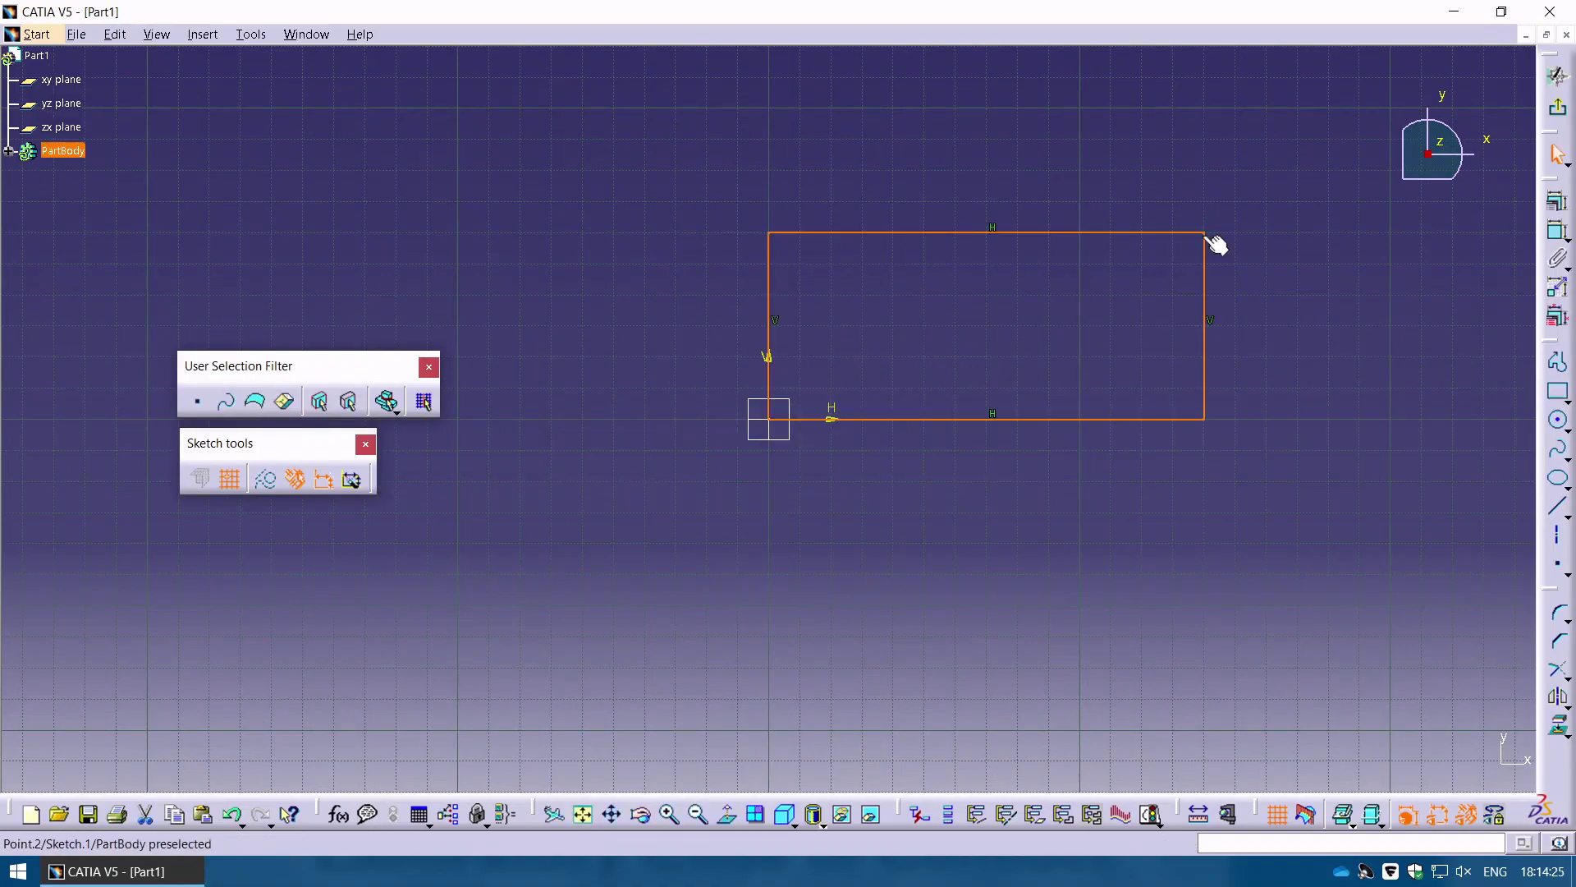
Dimension the rectangle's horizontal length below it and its vertical height beside it.
click(1541, 238)
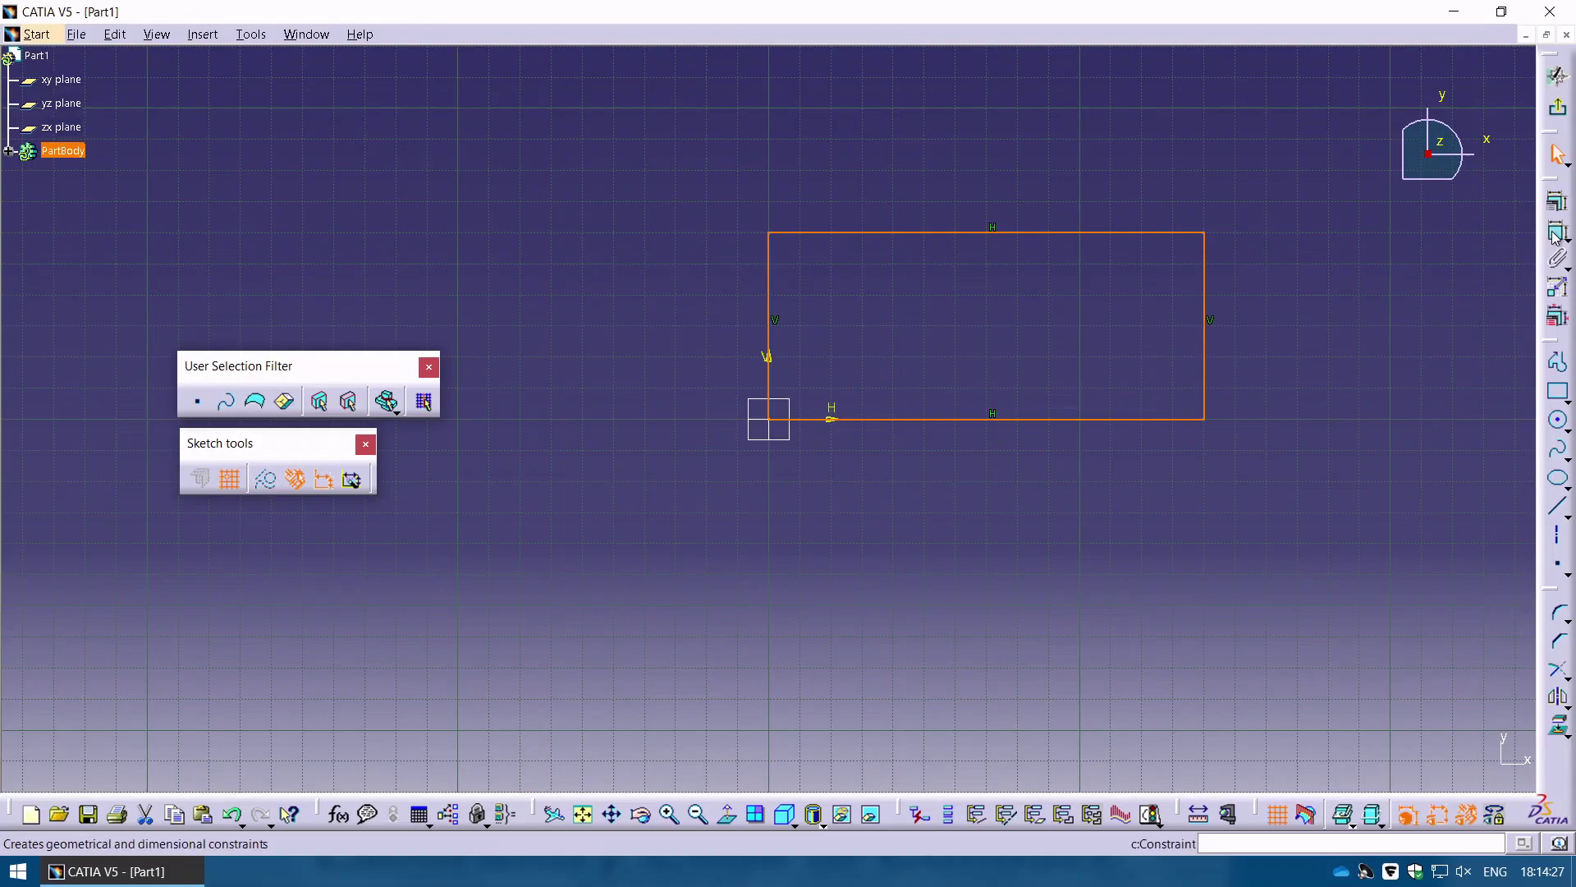
click(1033, 419)
click(986, 476)
click(1207, 374)
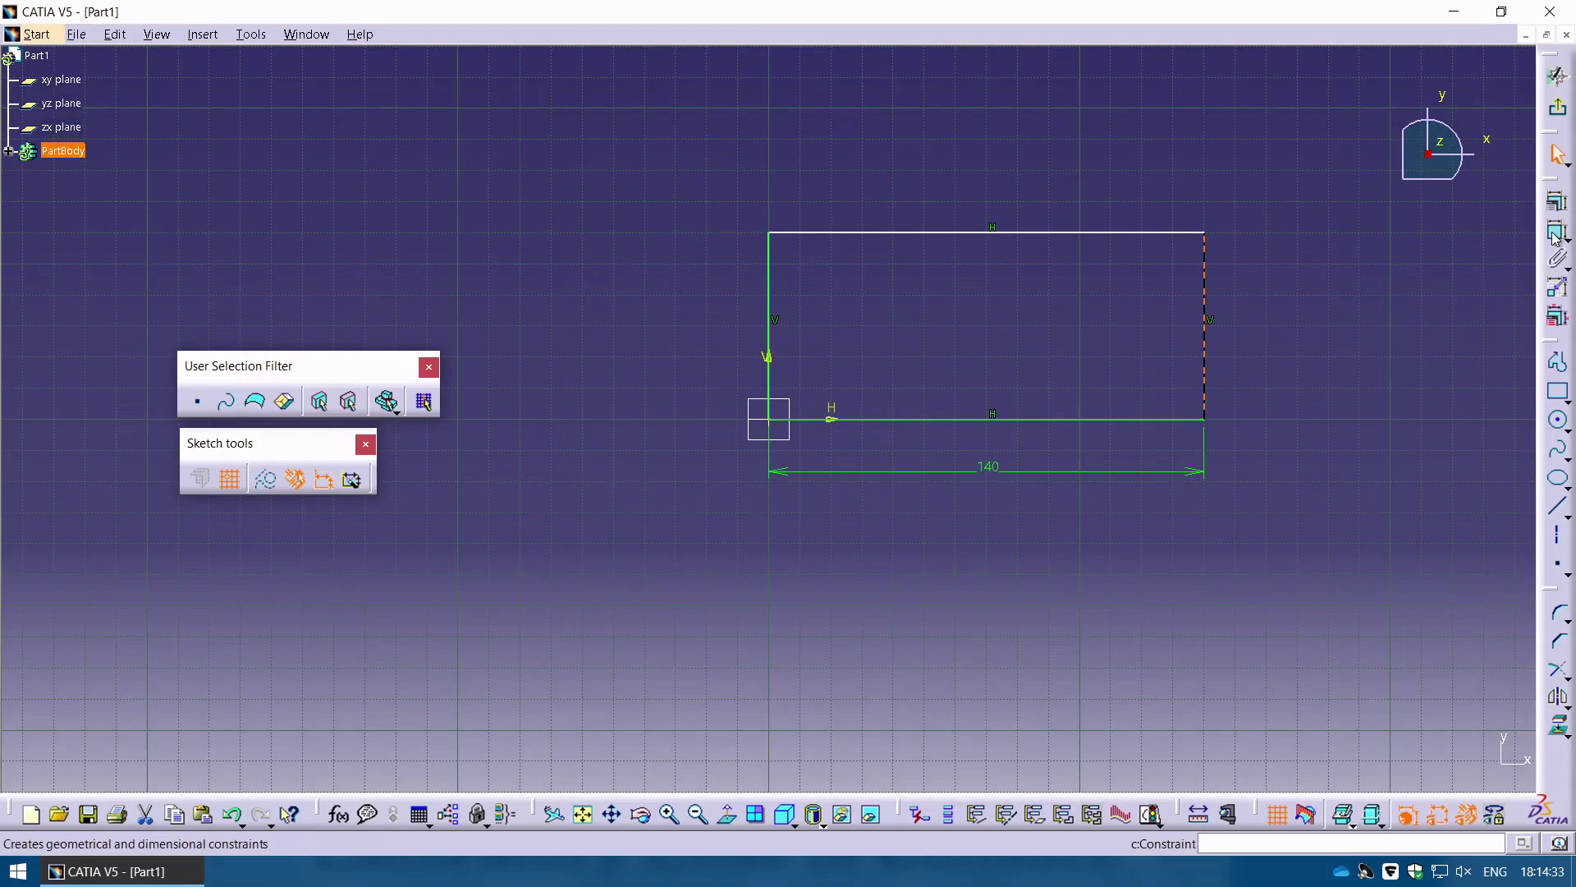
click(1555, 232)
click(1245, 328)
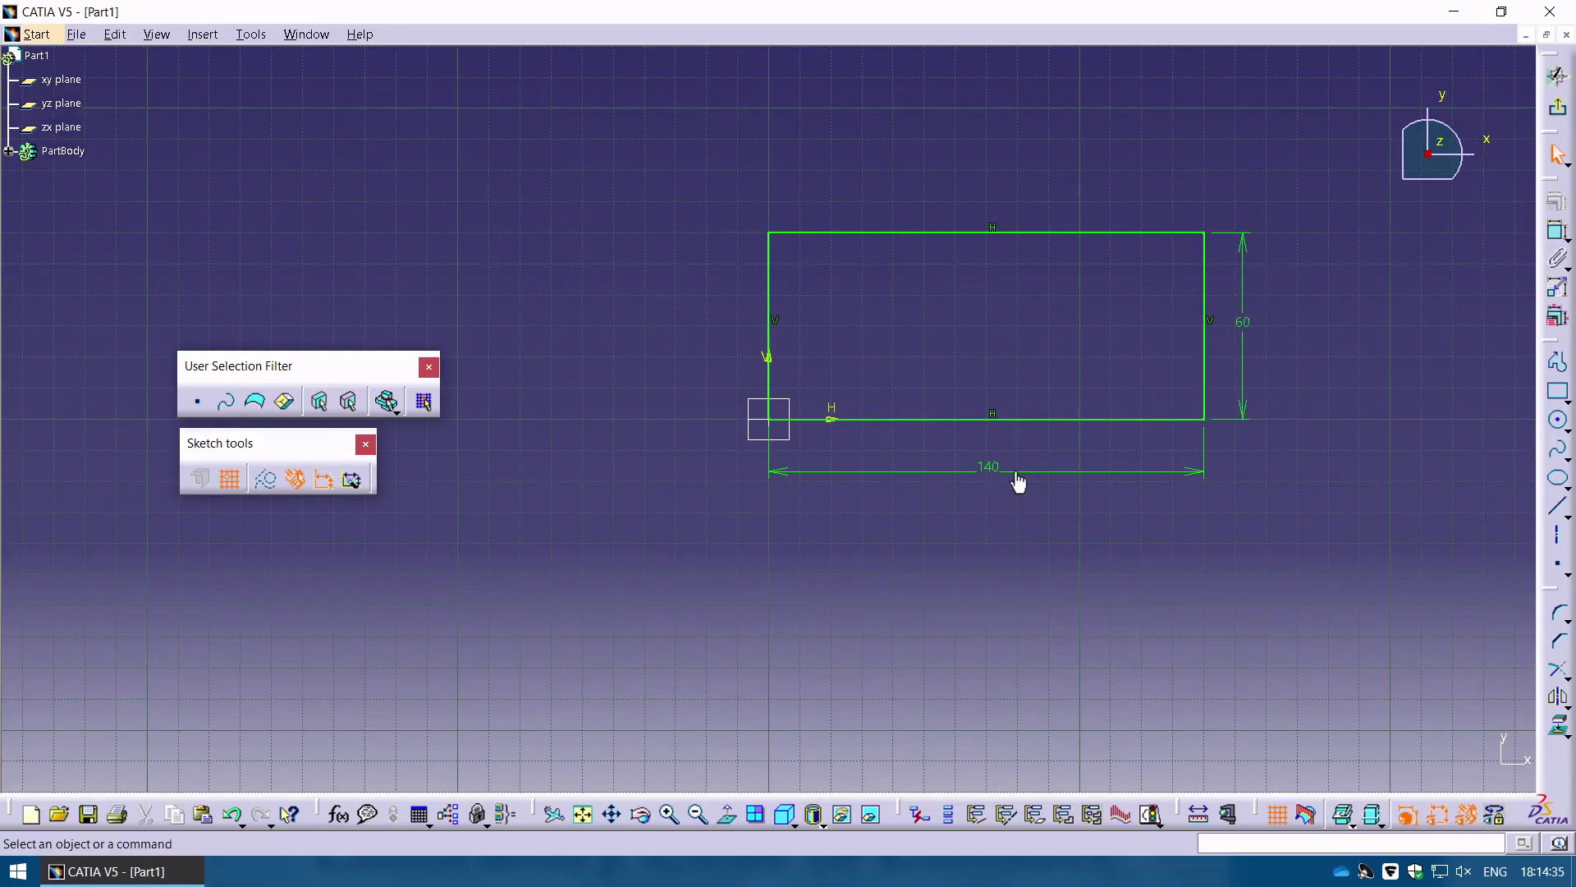
Set the rectangle's length to 200 mm and its height to 50 mm.
double_click(997, 471)
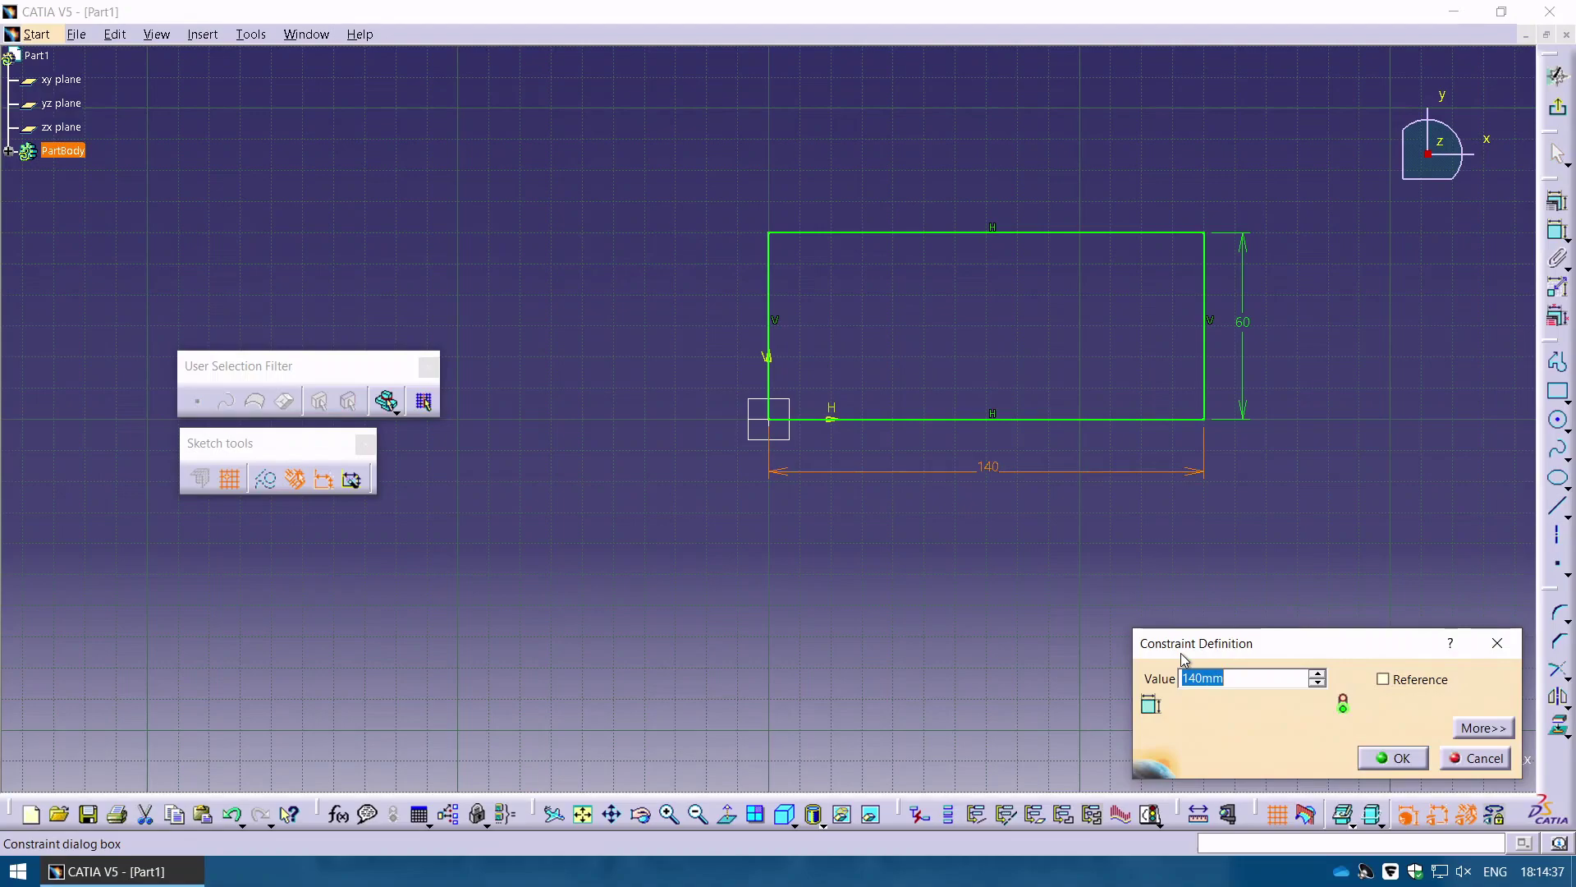
text(100)
key(Return)
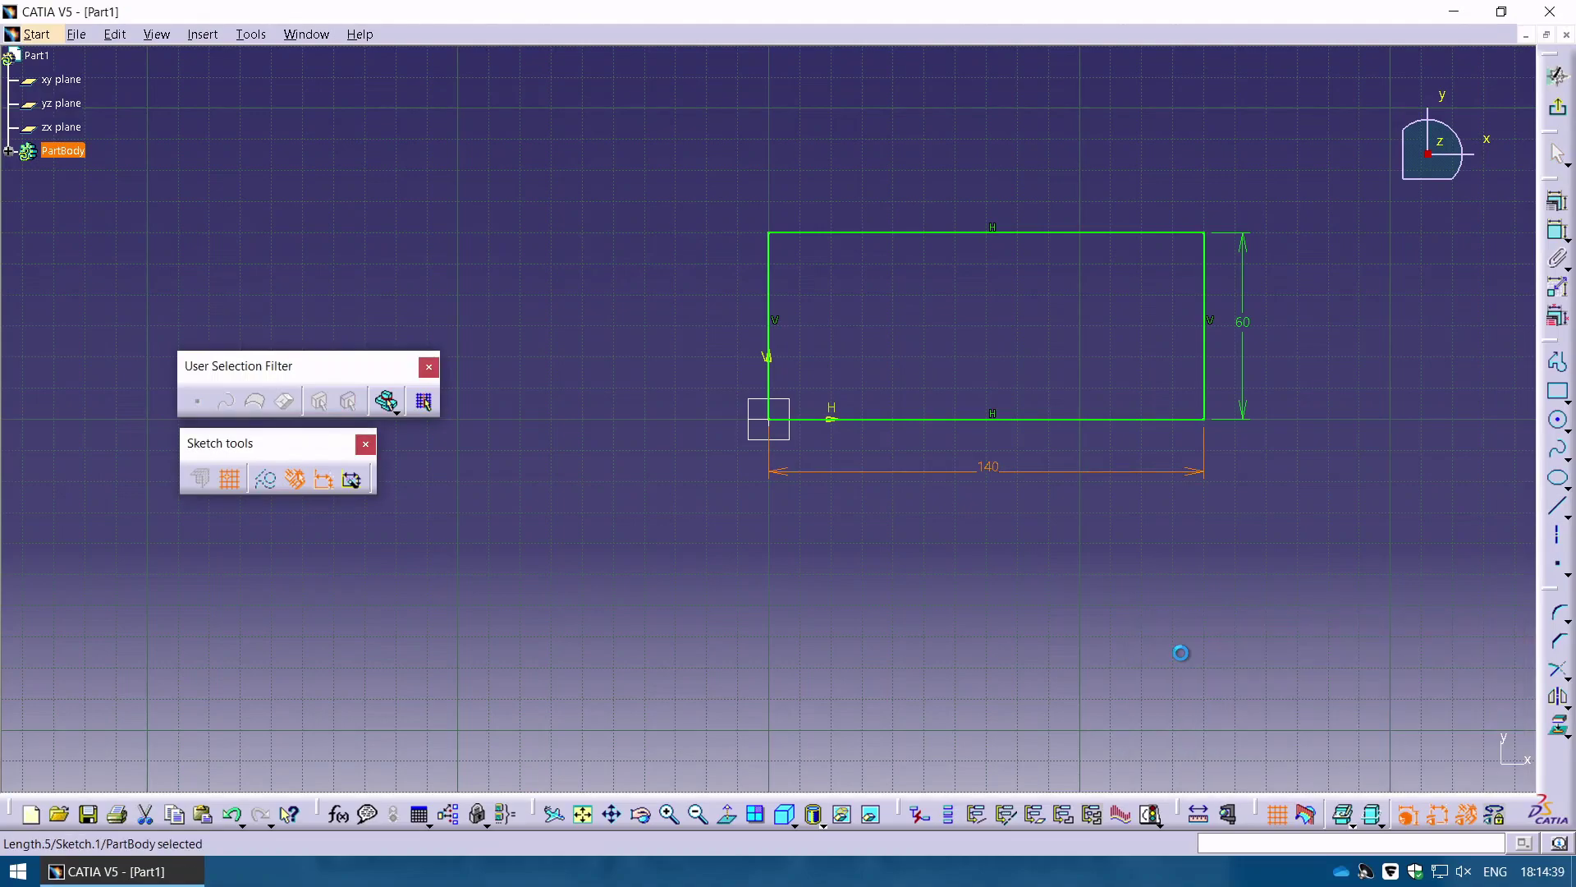
double_click(1429, 328)
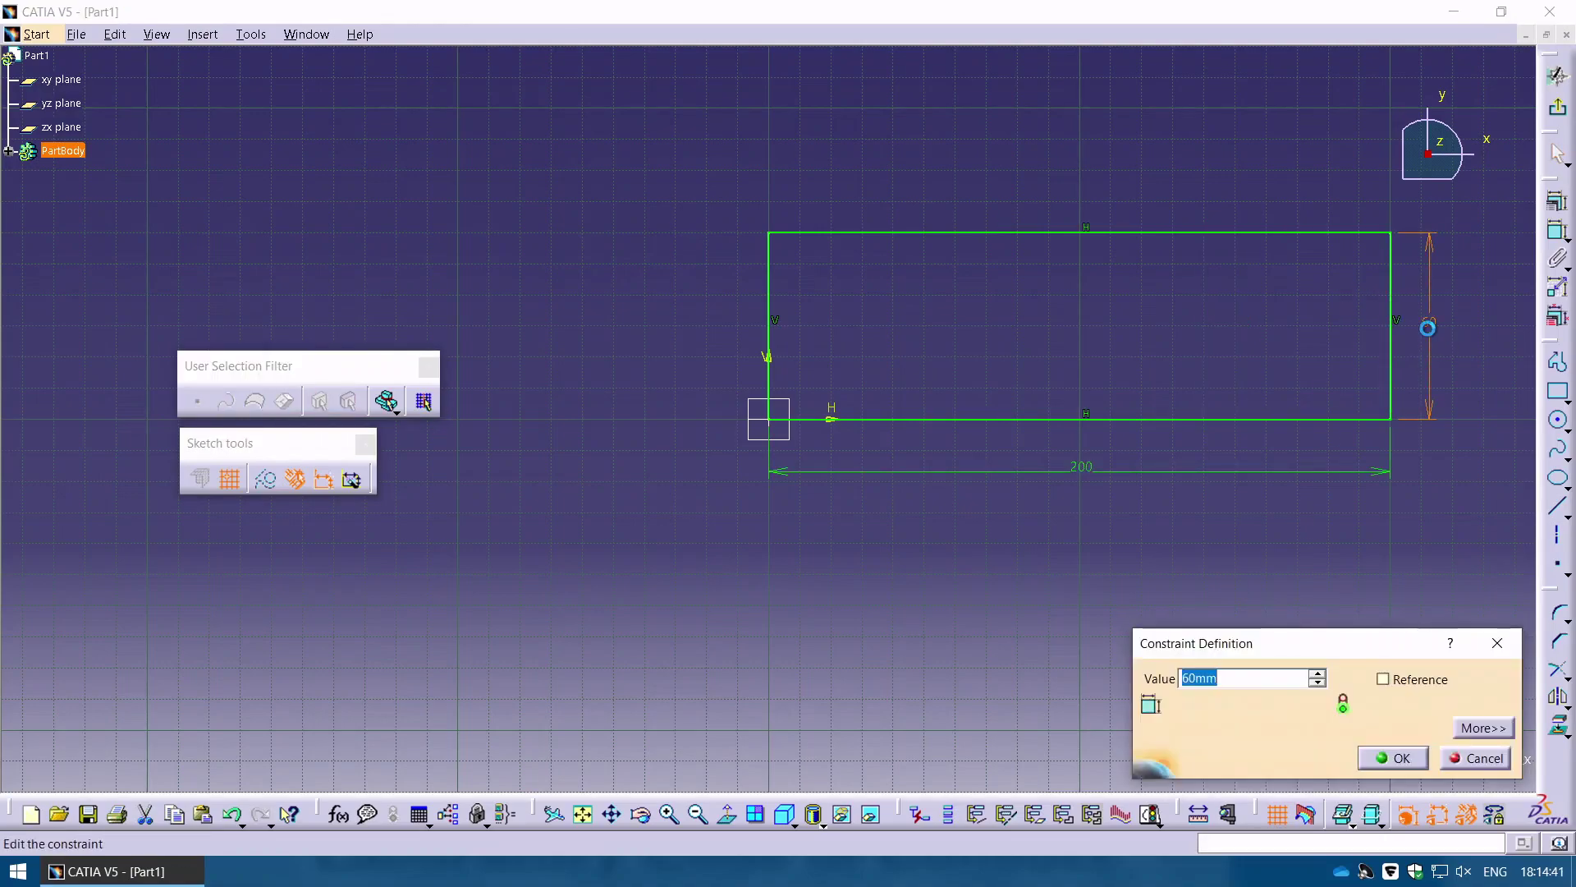
text(50)
key(Return)
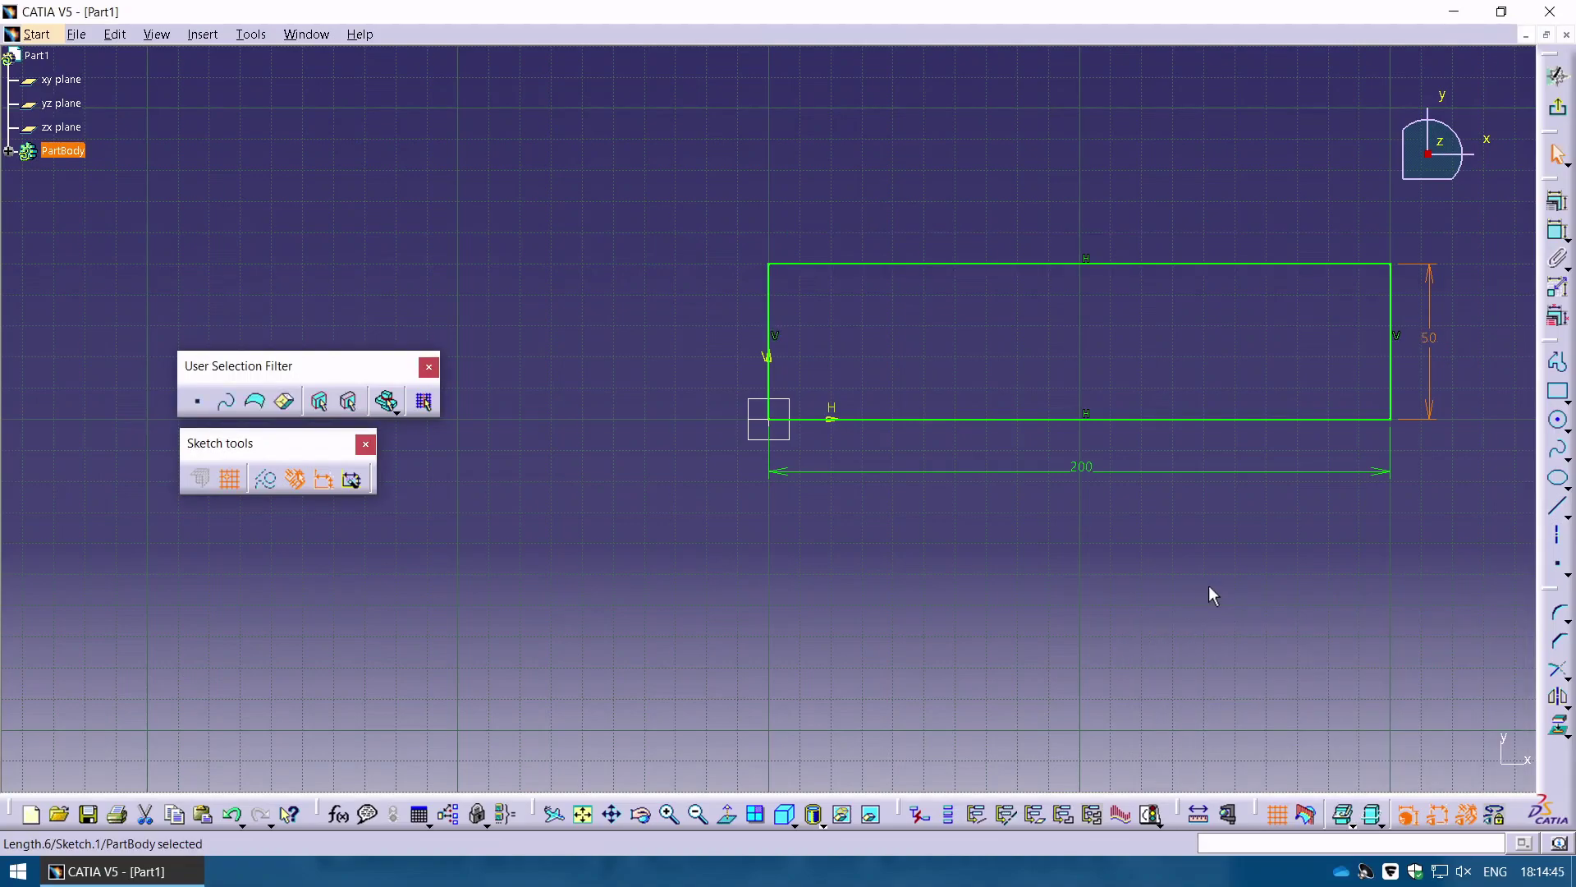
Sketch a circle about 22 mm in diameter centred in the middle of the rectangle.
click(1559, 421)
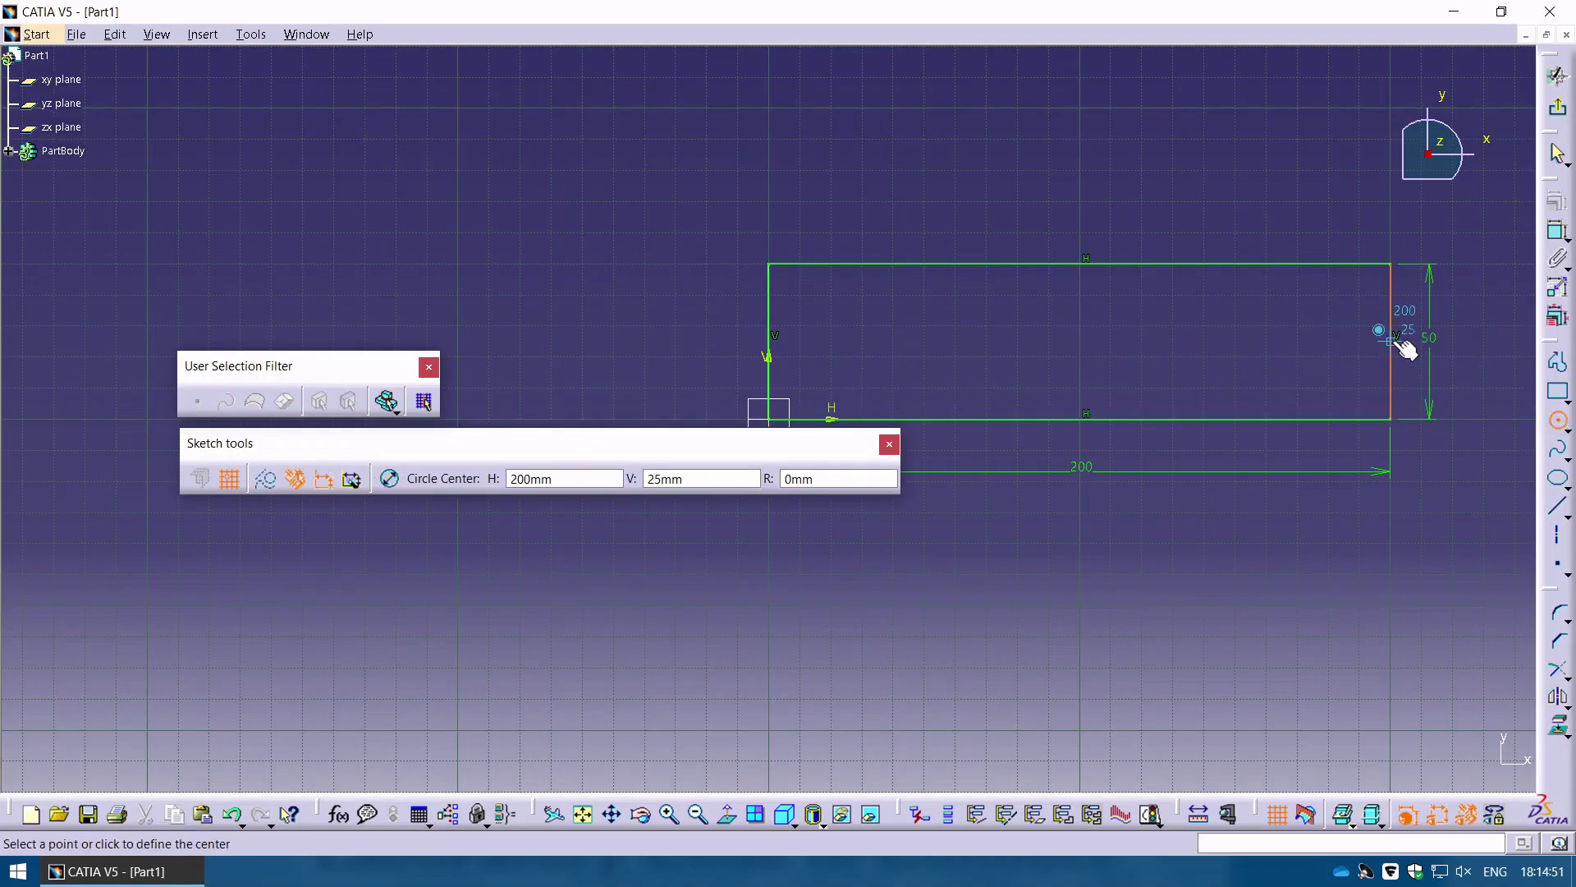
click(1080, 340)
click(1112, 316)
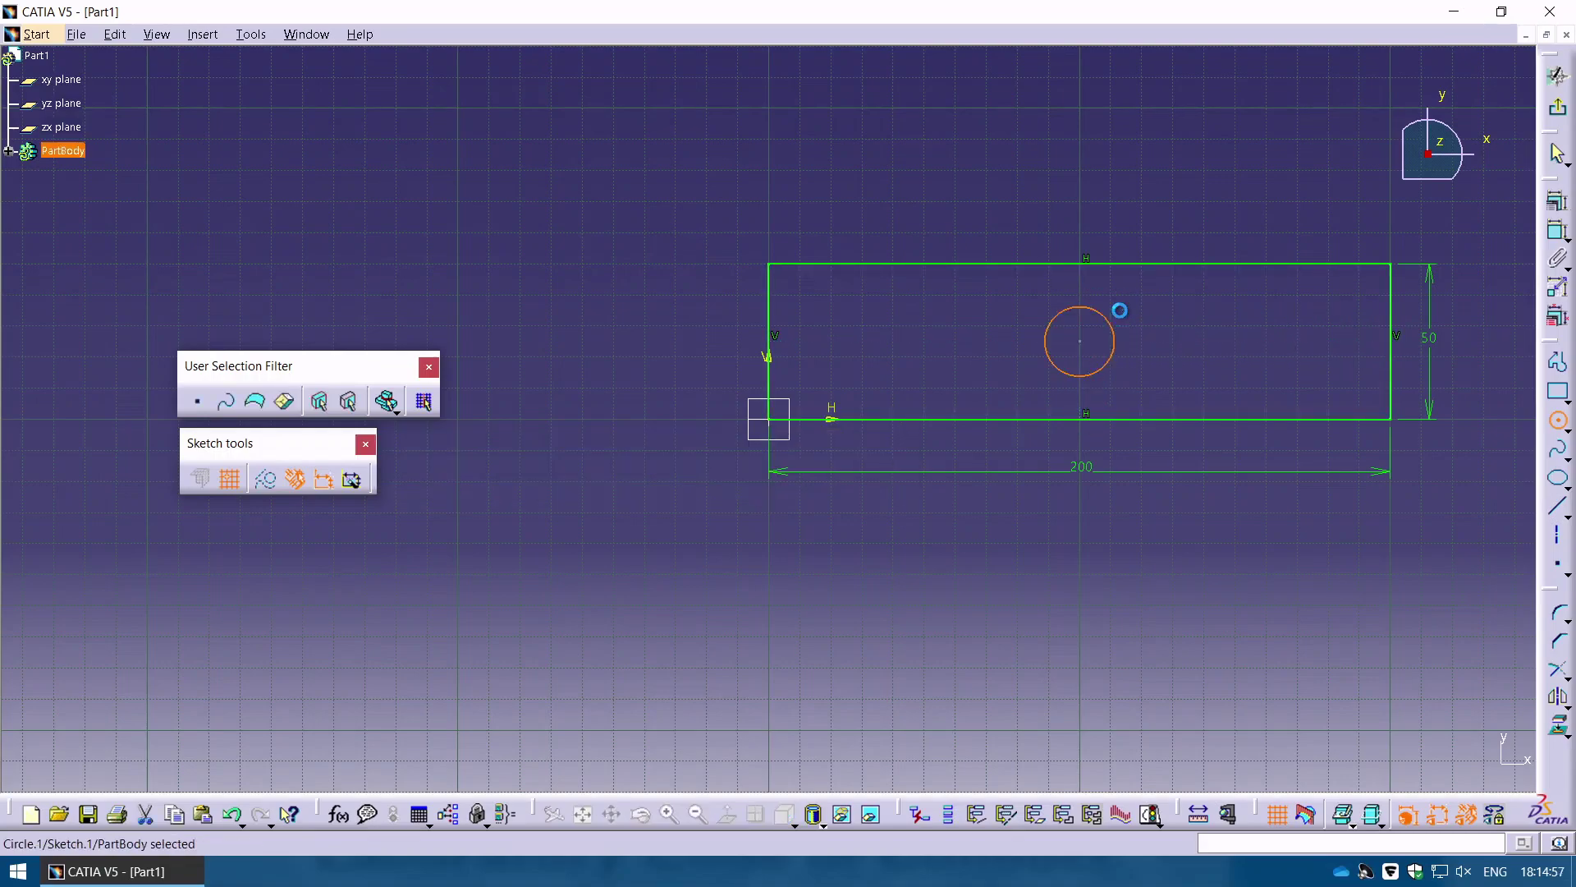
Dimension the circle and set its diameter to 25 mm.
click(1558, 230)
click(1183, 216)
double_click(1182, 215)
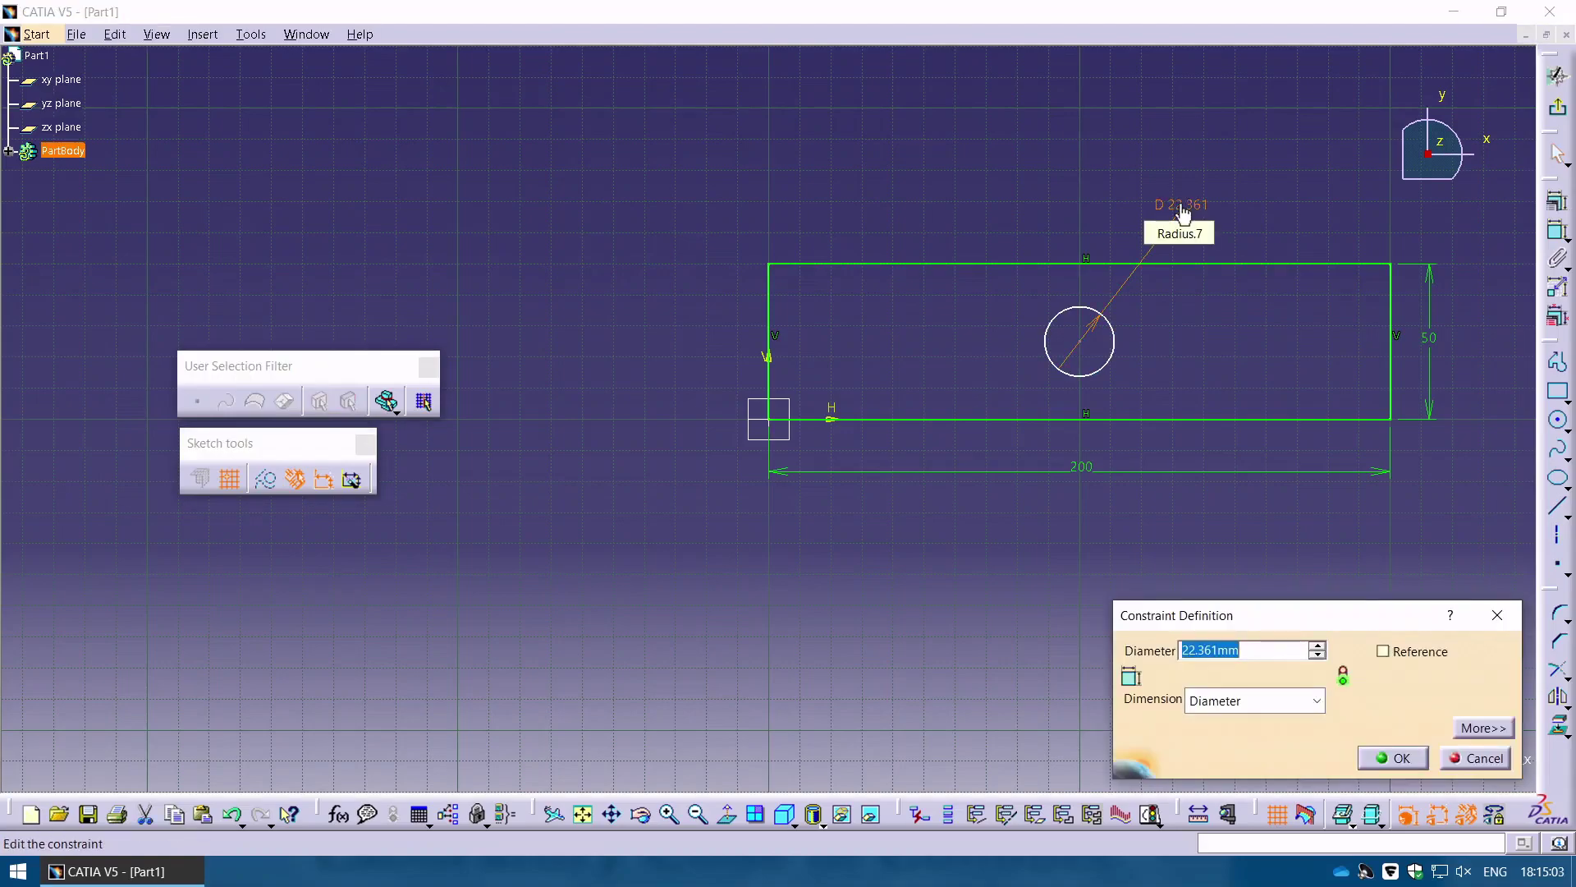
text(25)
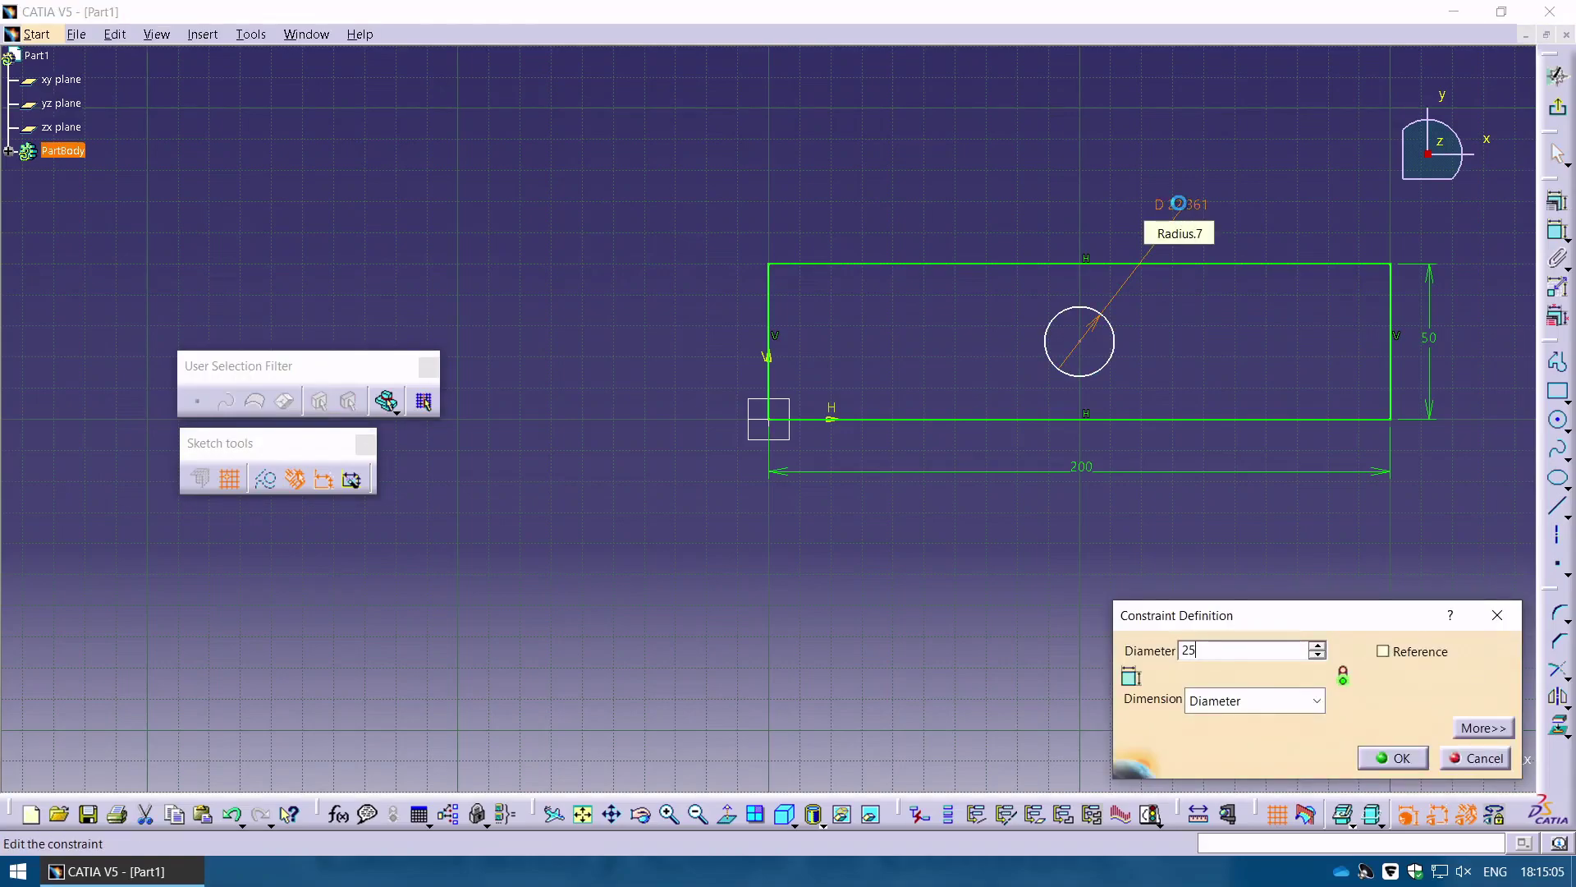
key(Return)
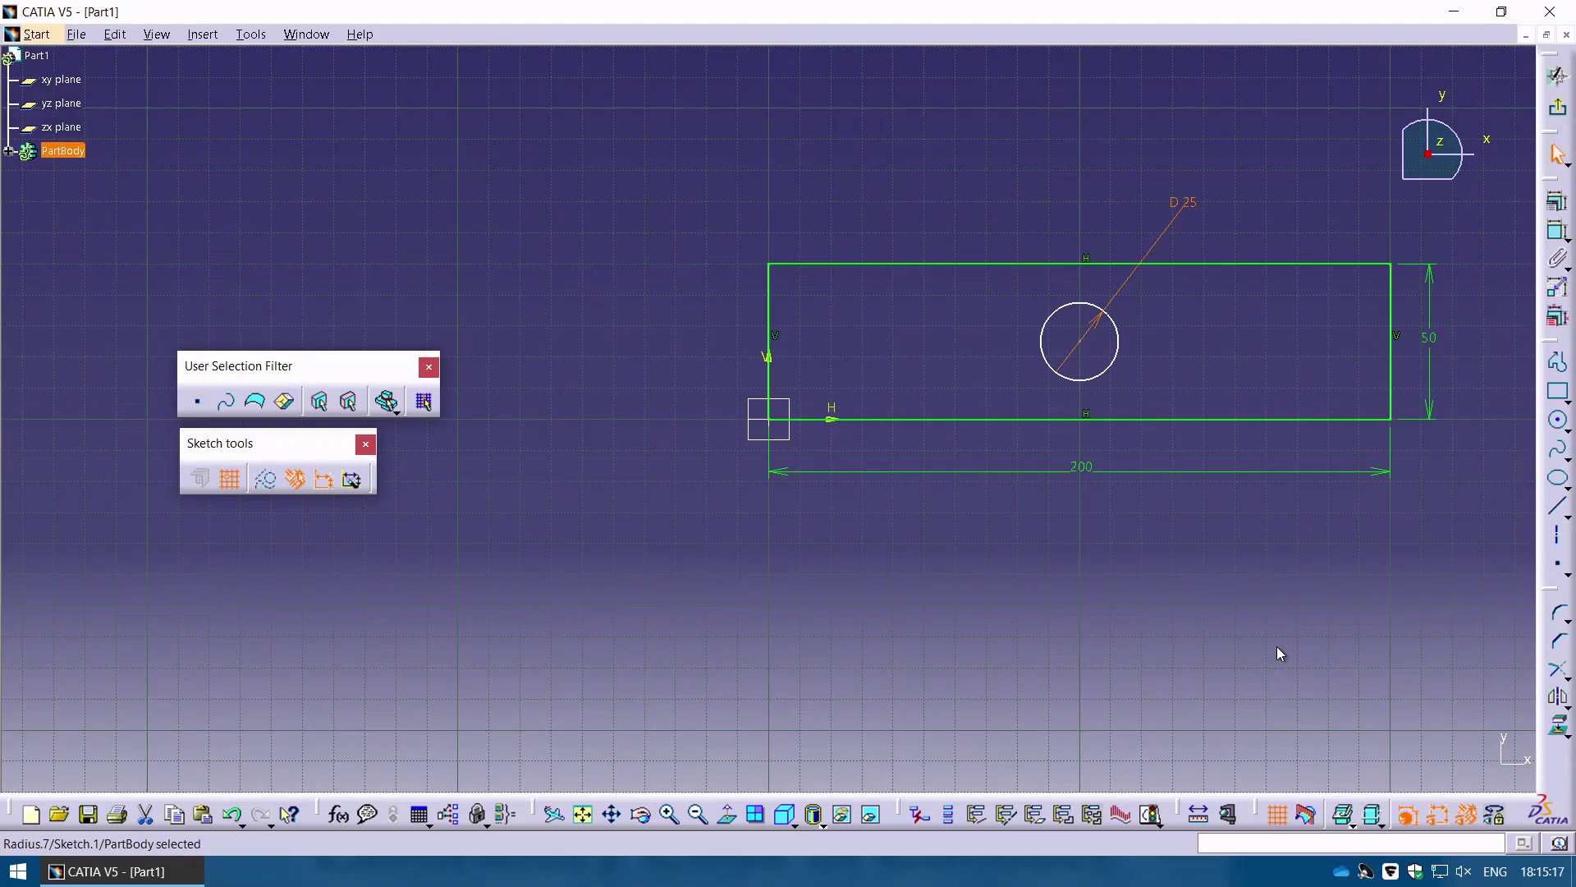
Exit the sketch and extrude its profile as a Pad with a length of 5 mm.
click(1558, 78)
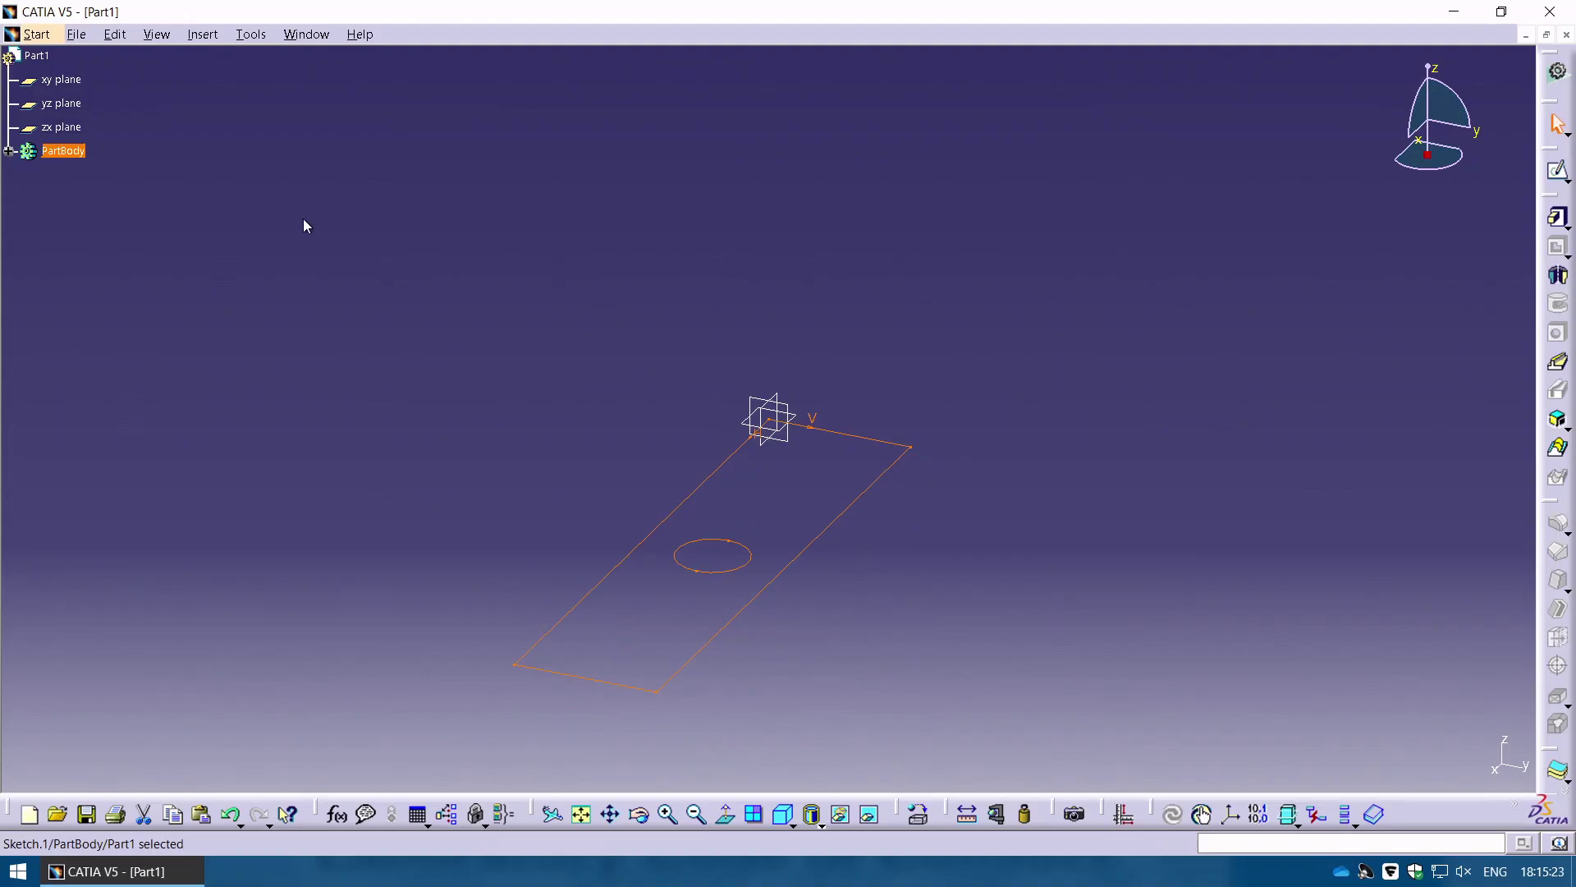
click(9, 151)
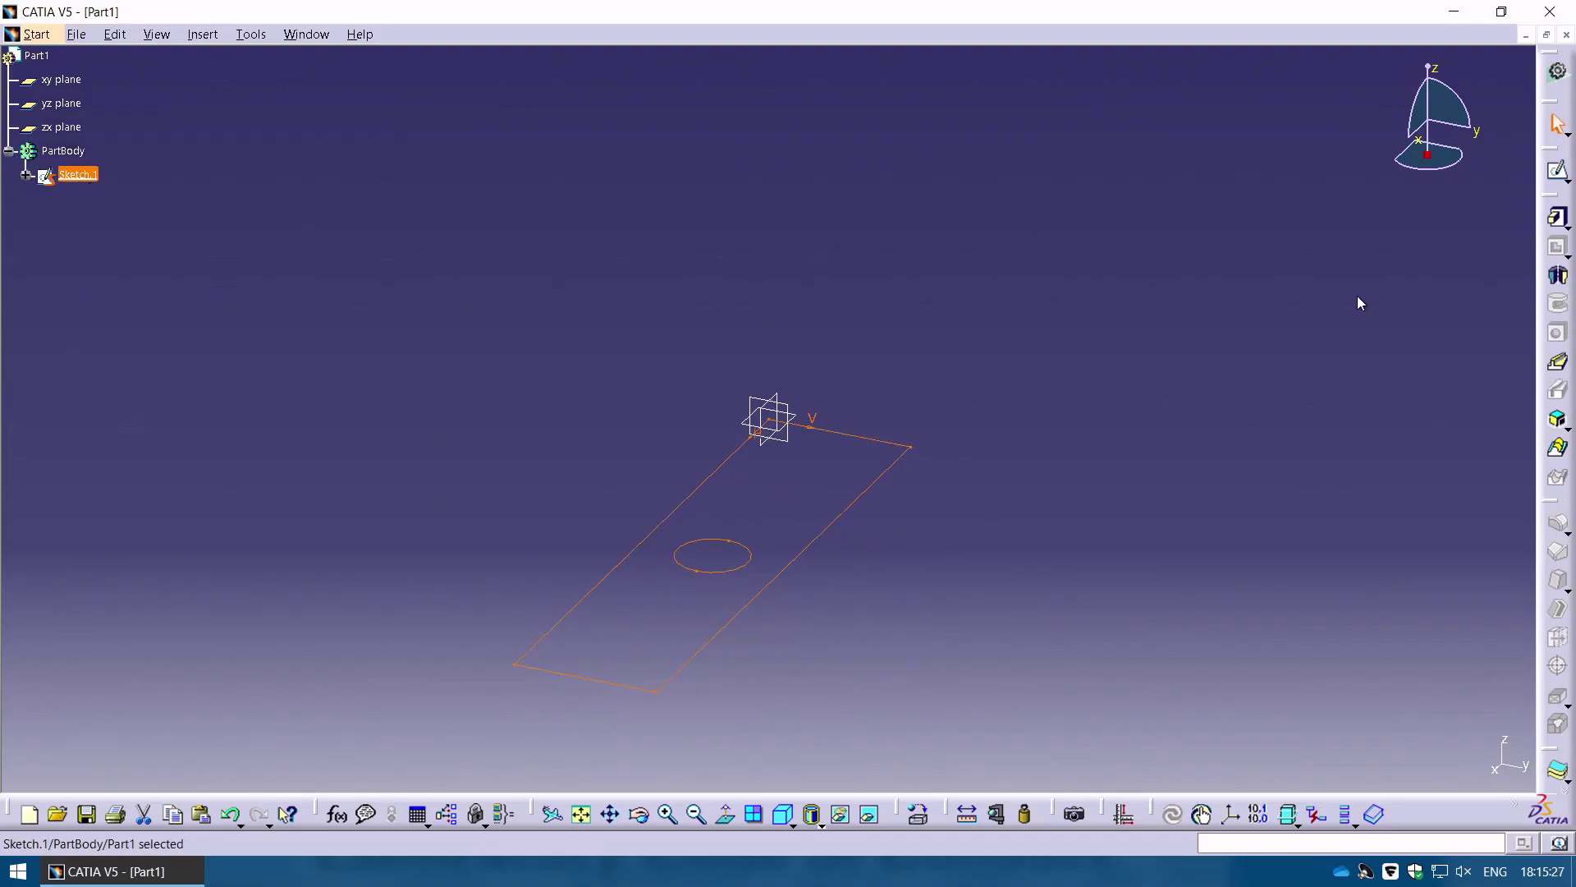
click(1557, 217)
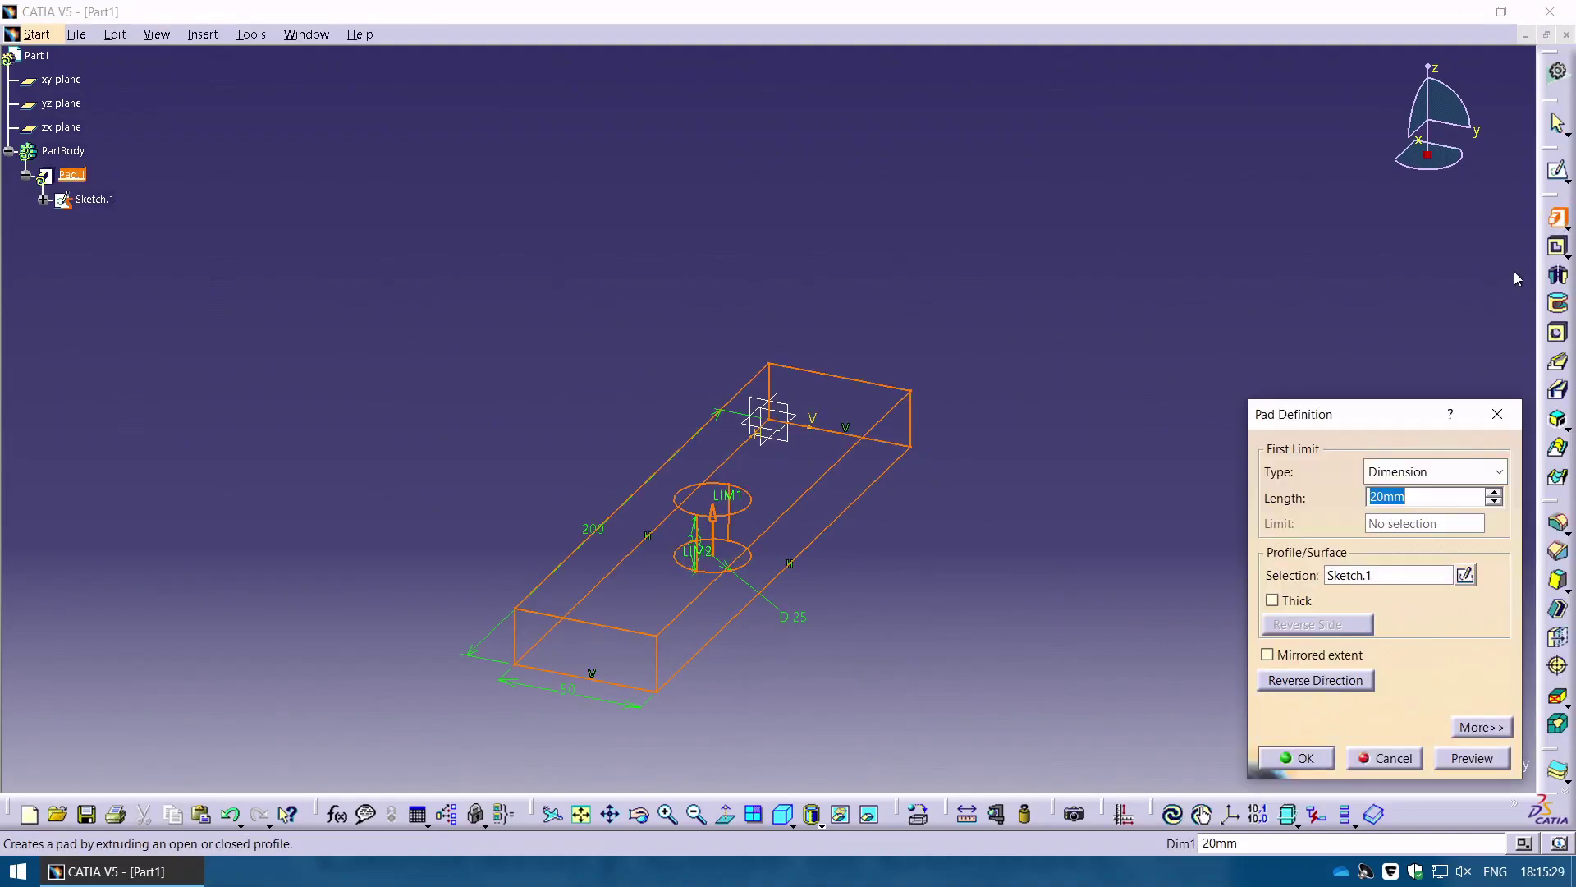
text(5)
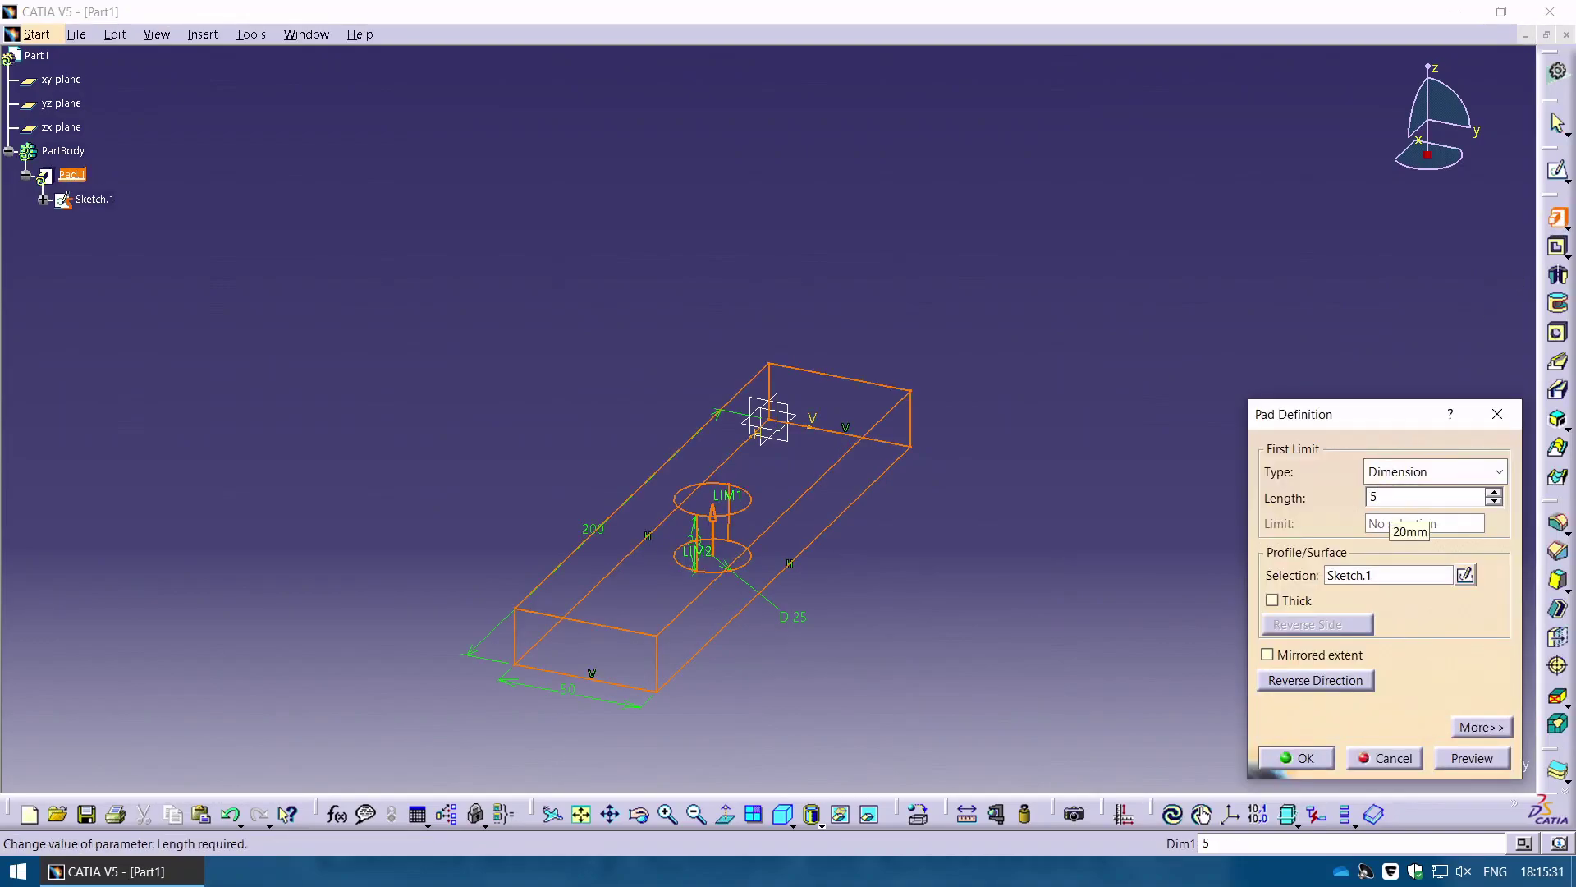
click(1305, 758)
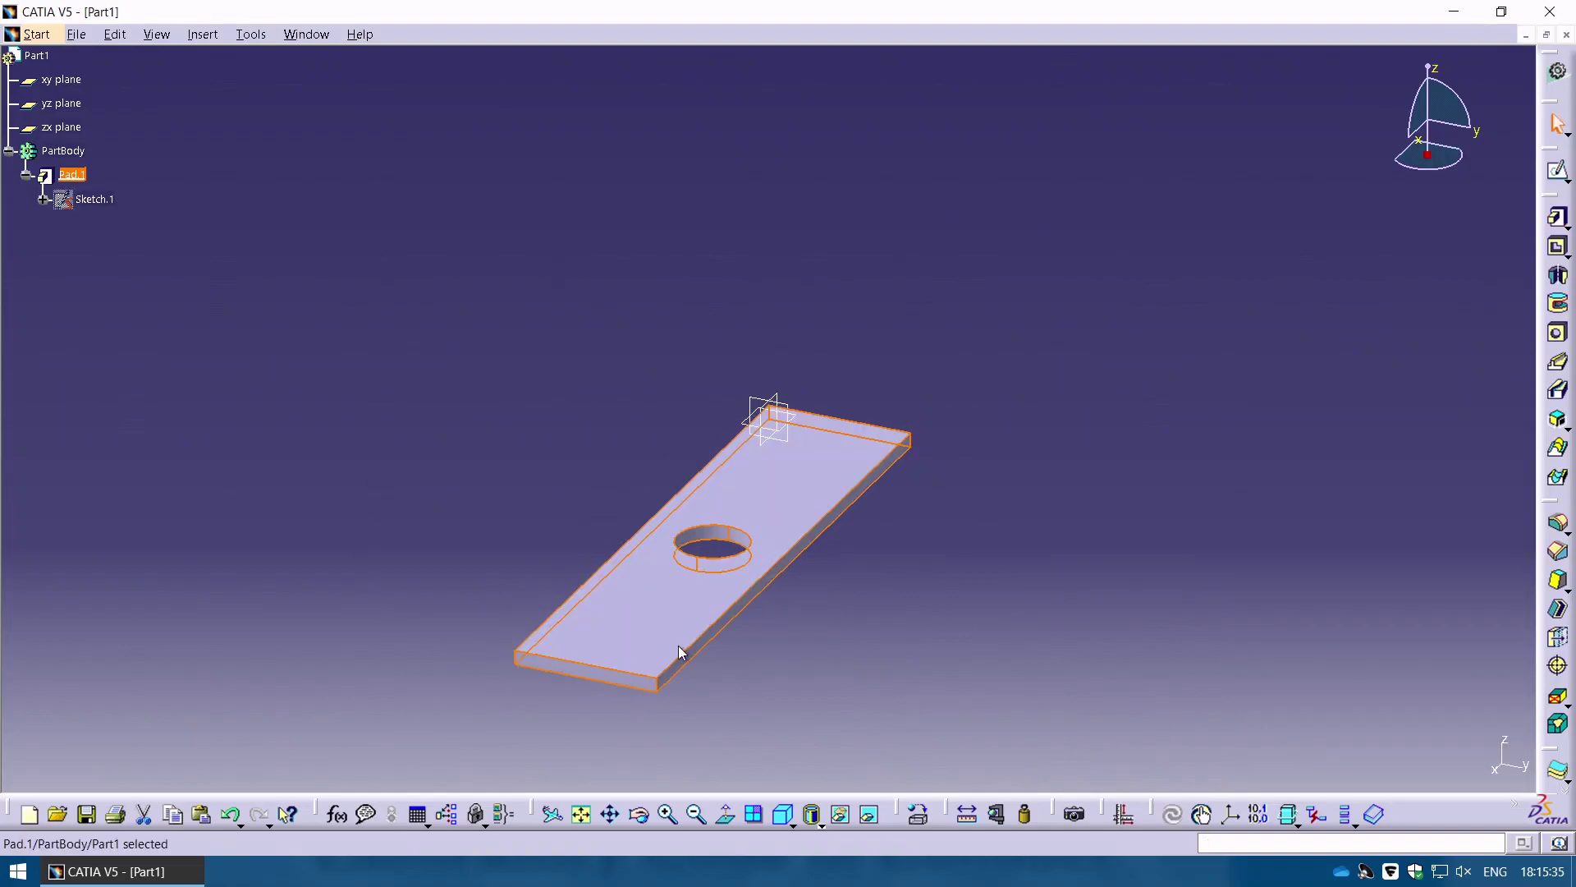
Change the part number in the part's product properties to Plate.
right_click(37, 55)
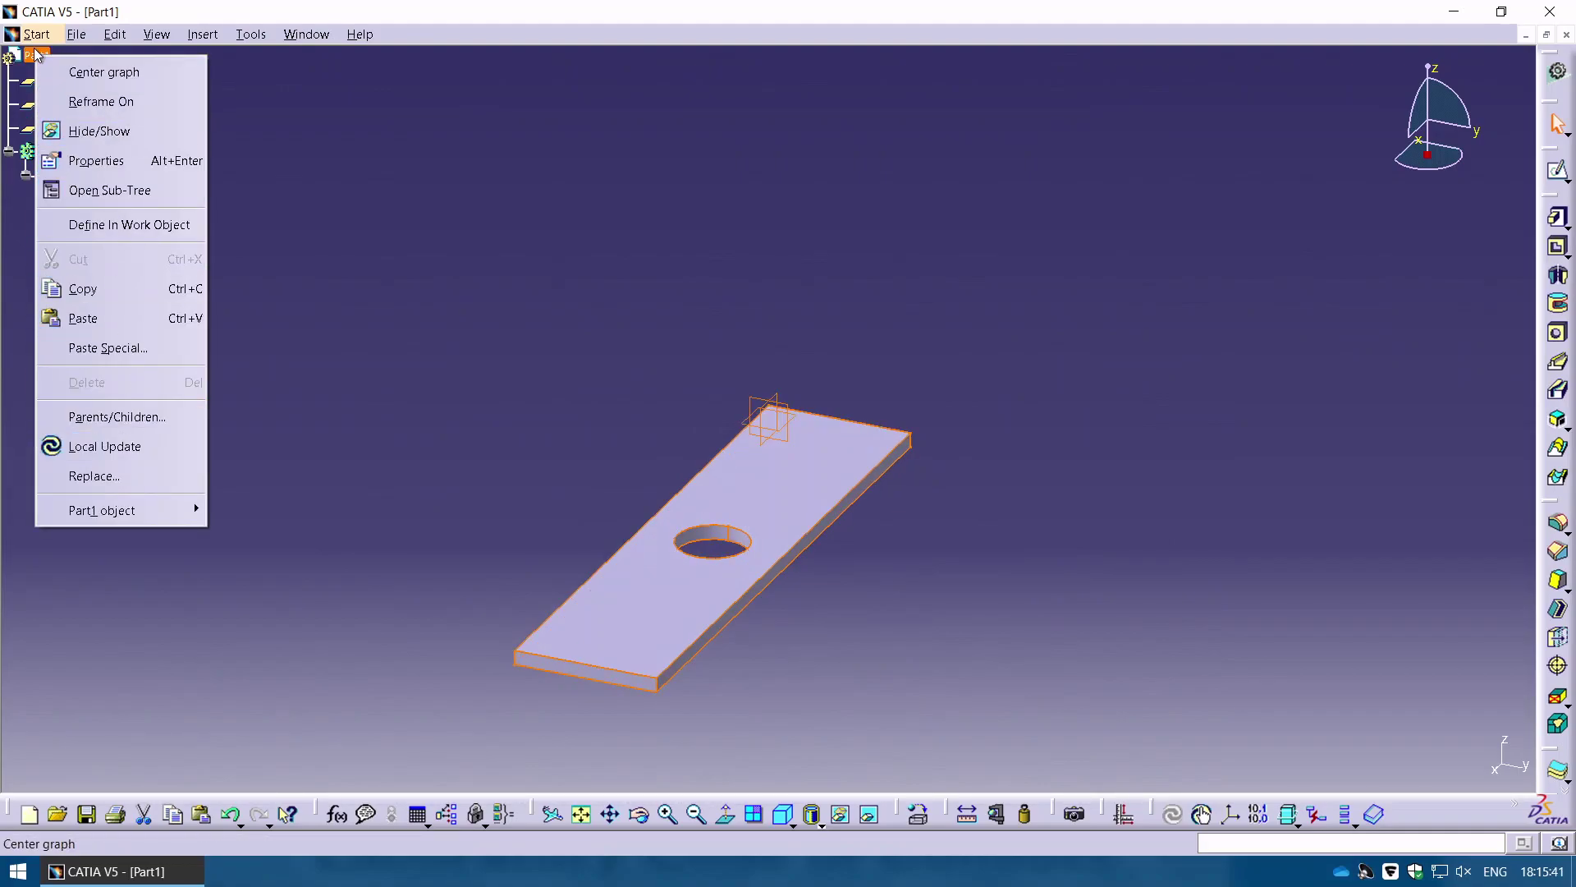
click(97, 161)
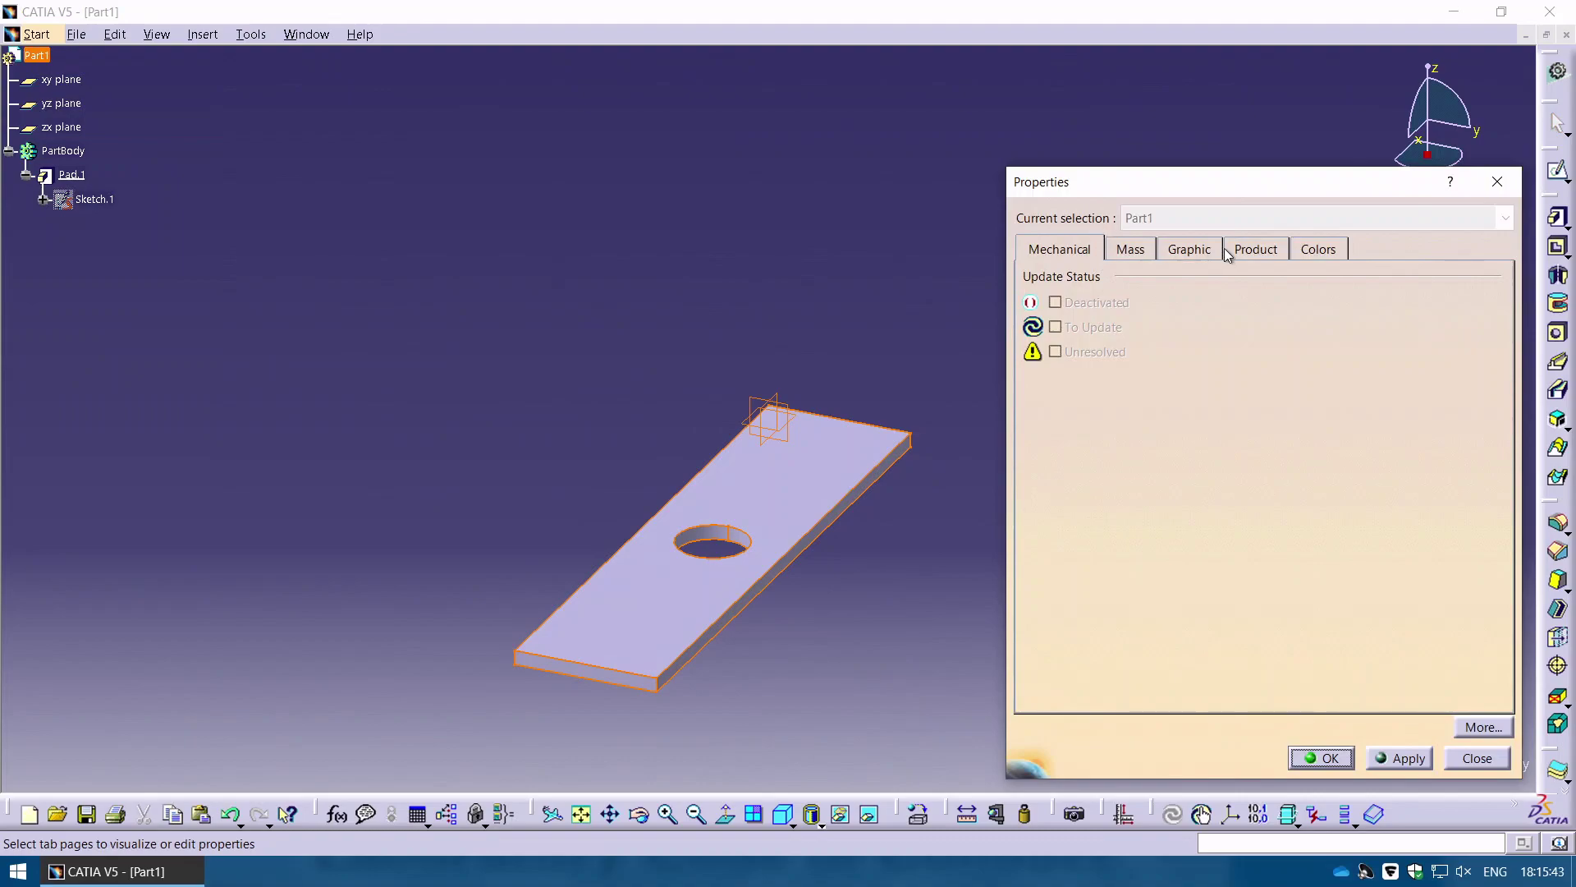
click(1253, 248)
drag(1147, 437, 1048, 433)
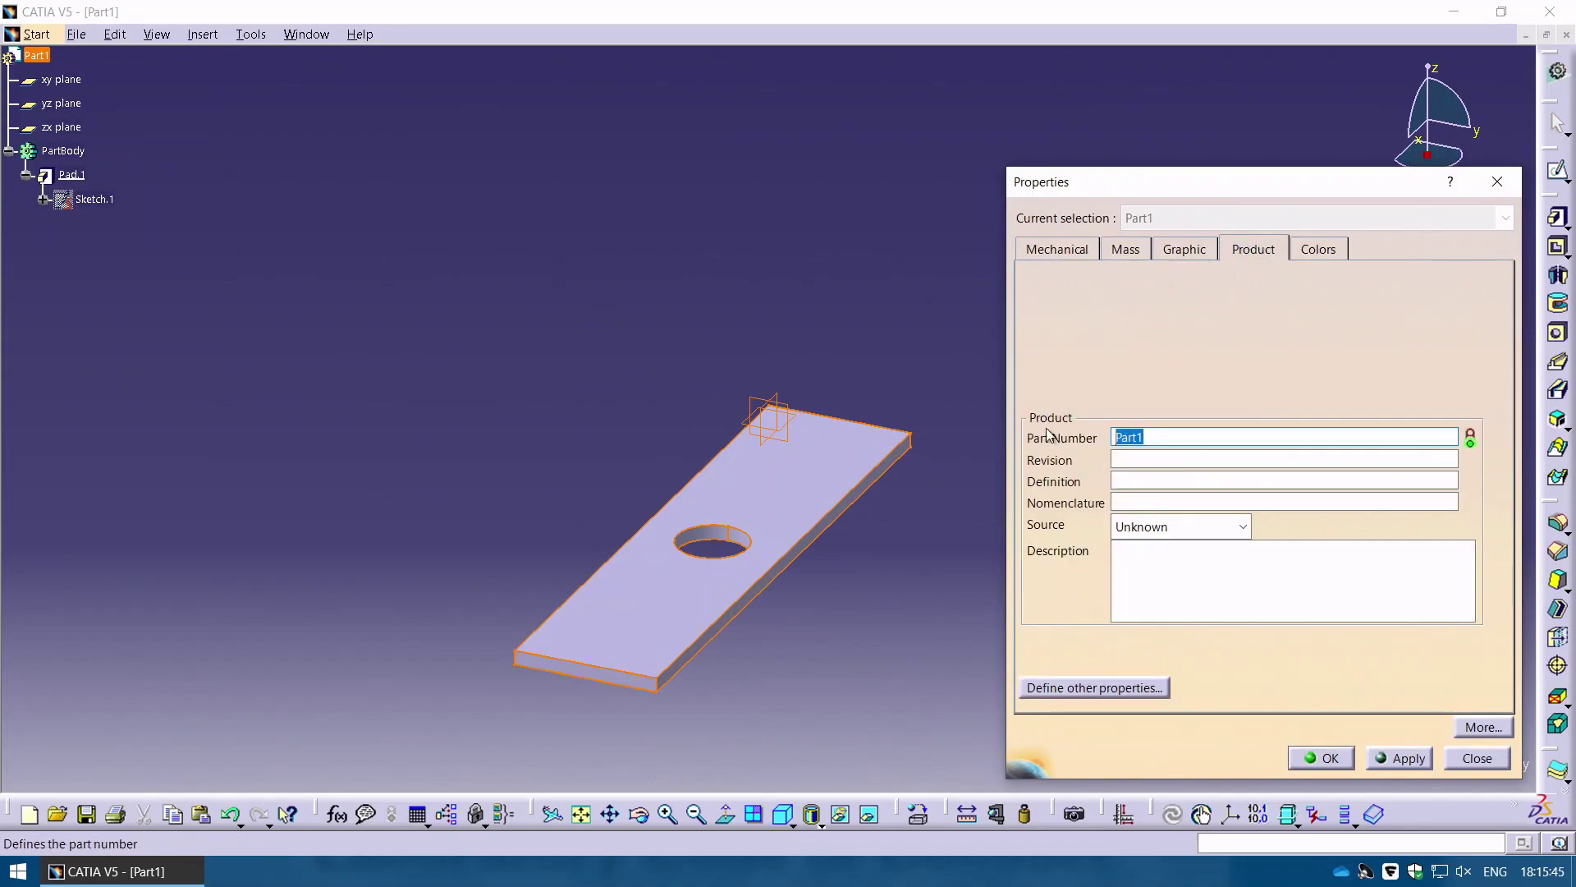
text(Plate)
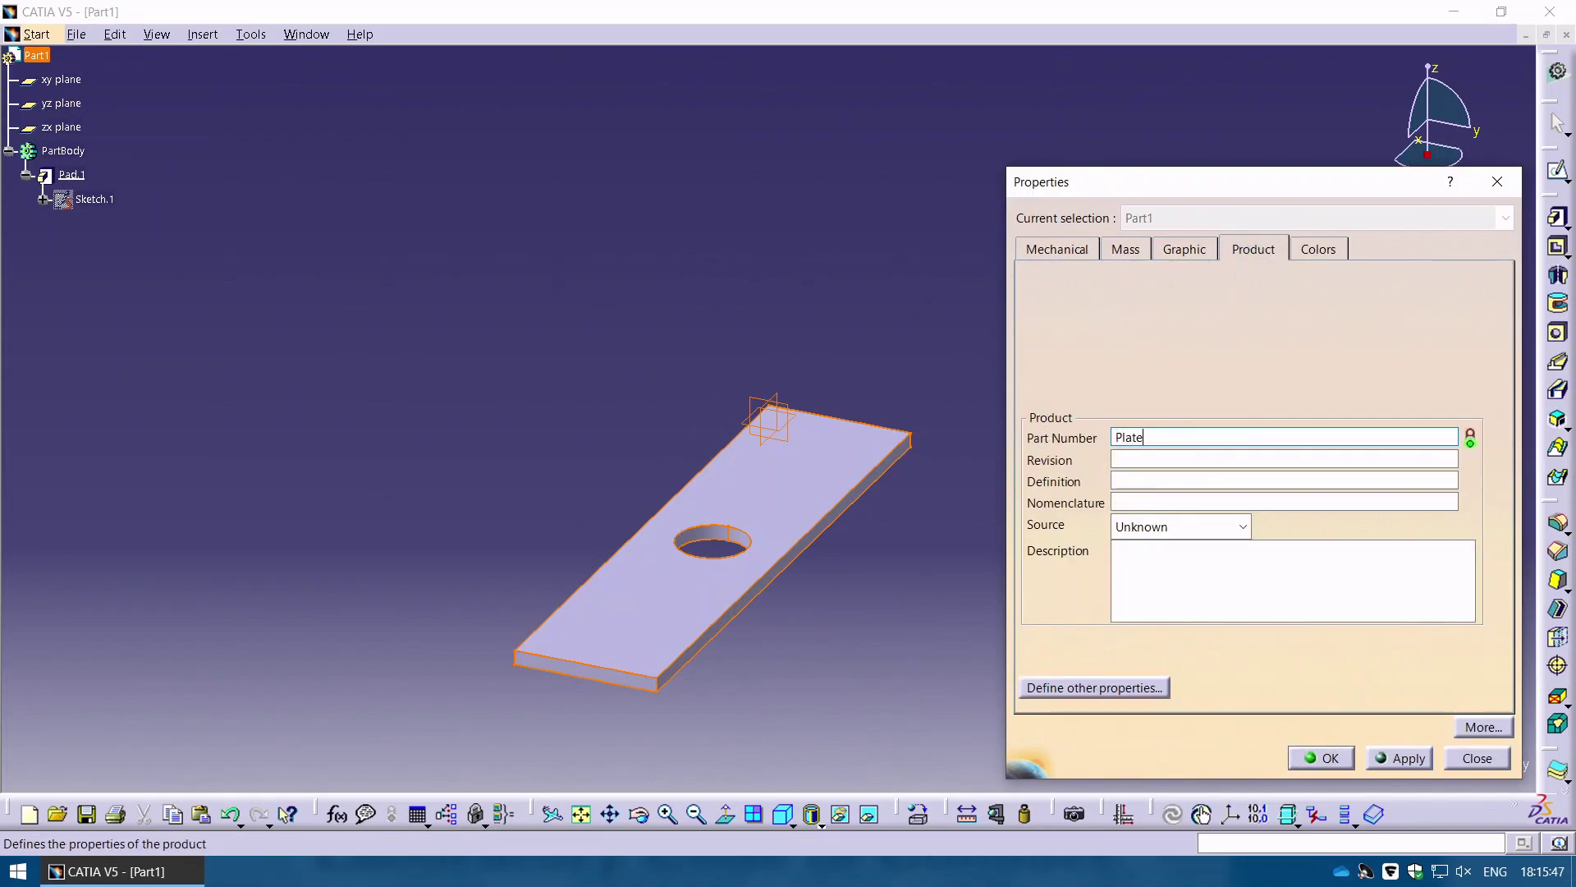
click(1330, 758)
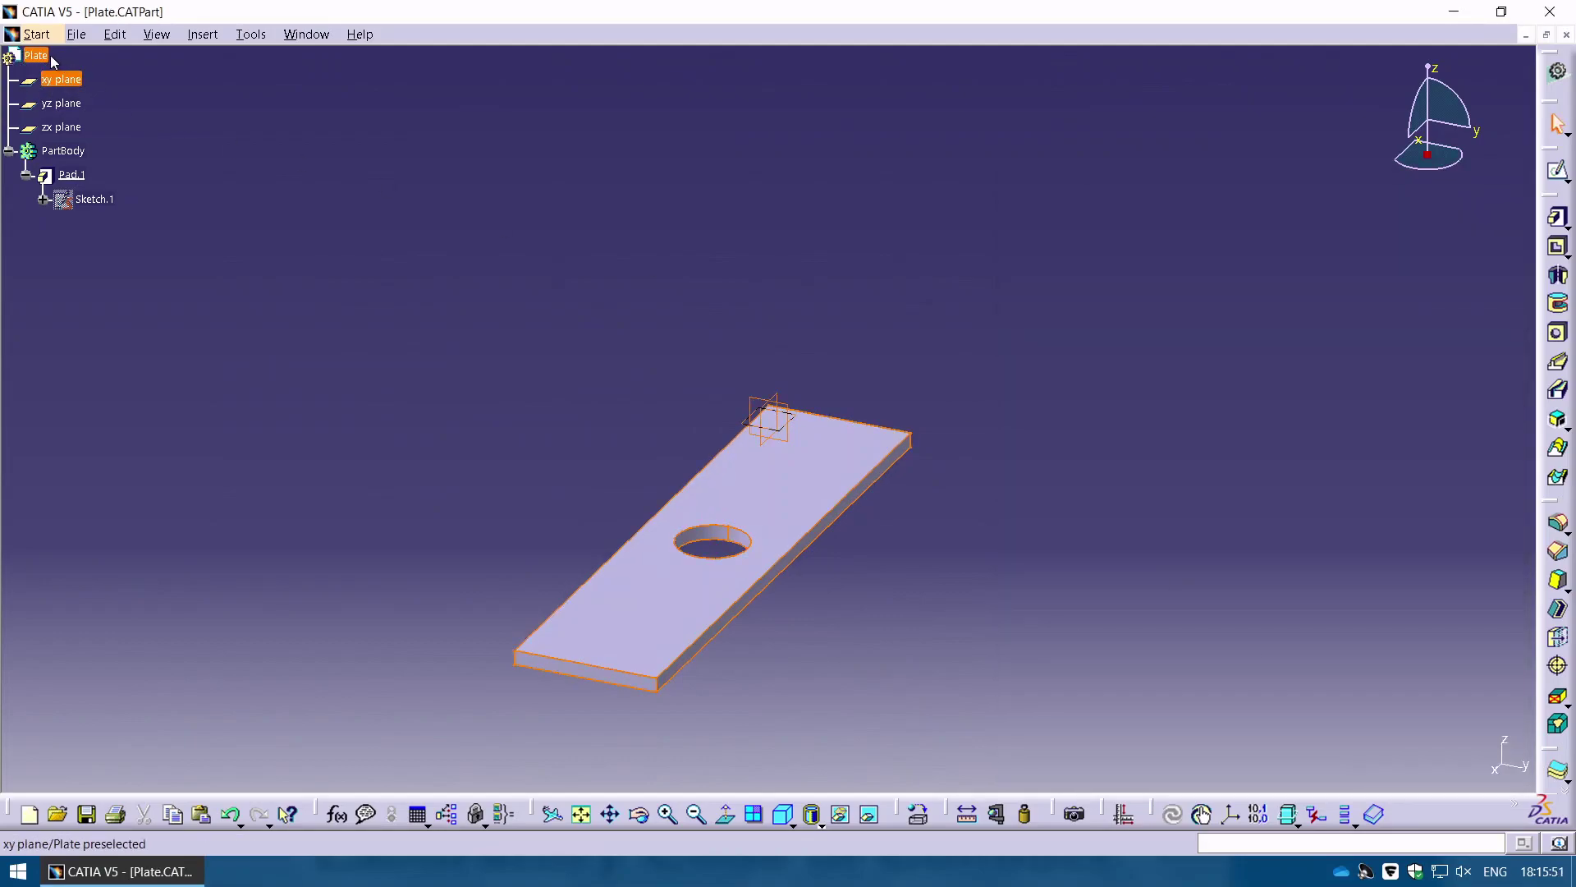
Save the part as Plate.CATPart in a new Desktop folder named Plate Analysis.
click(78, 36)
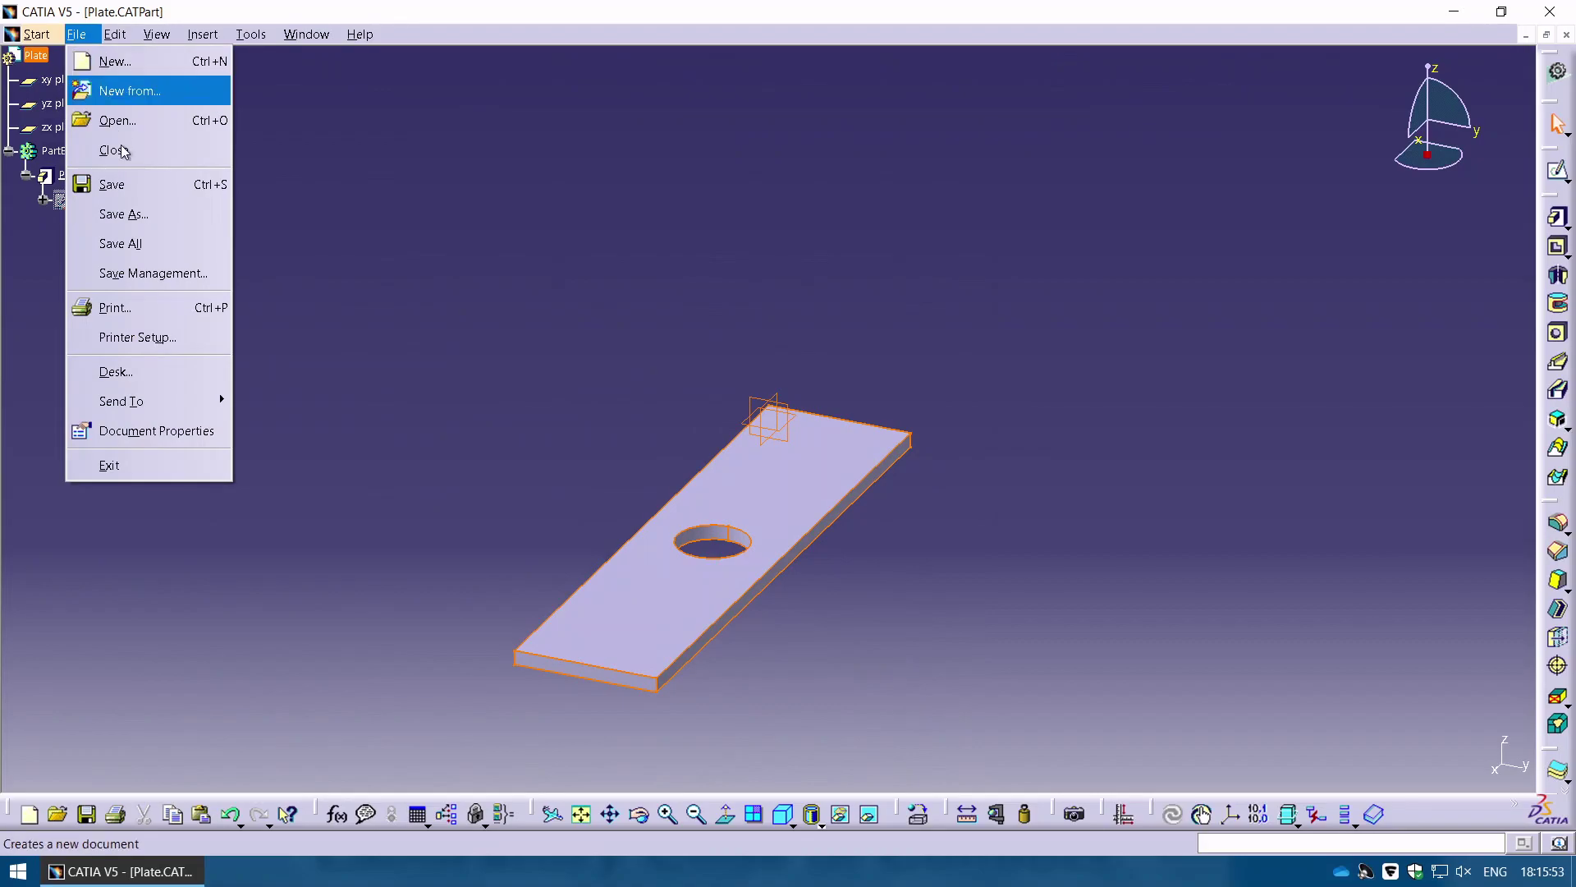
click(132, 186)
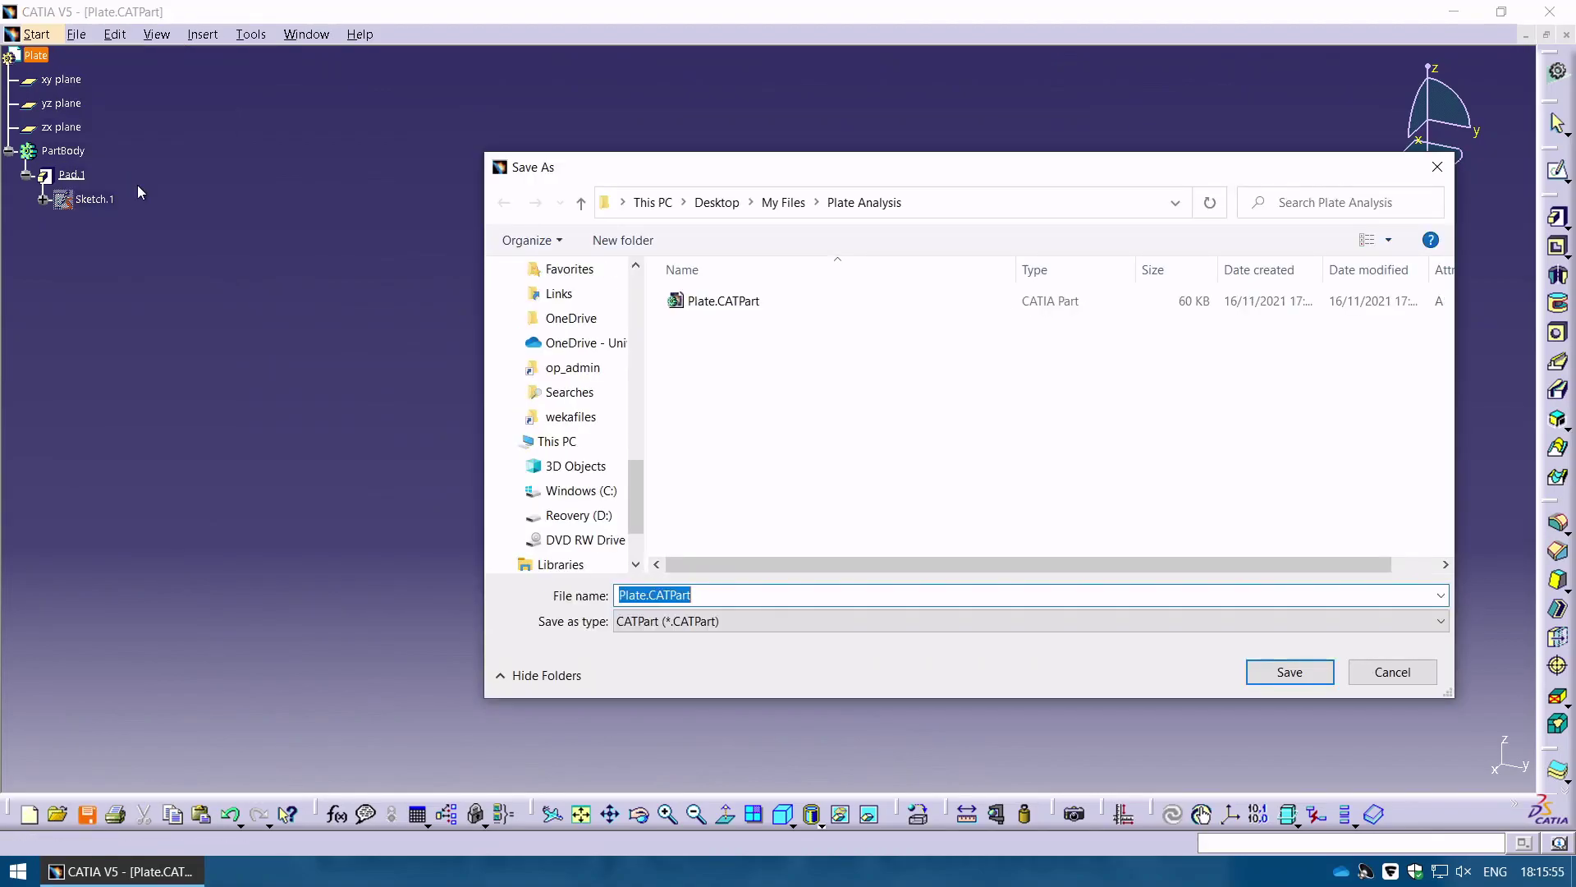
click(716, 202)
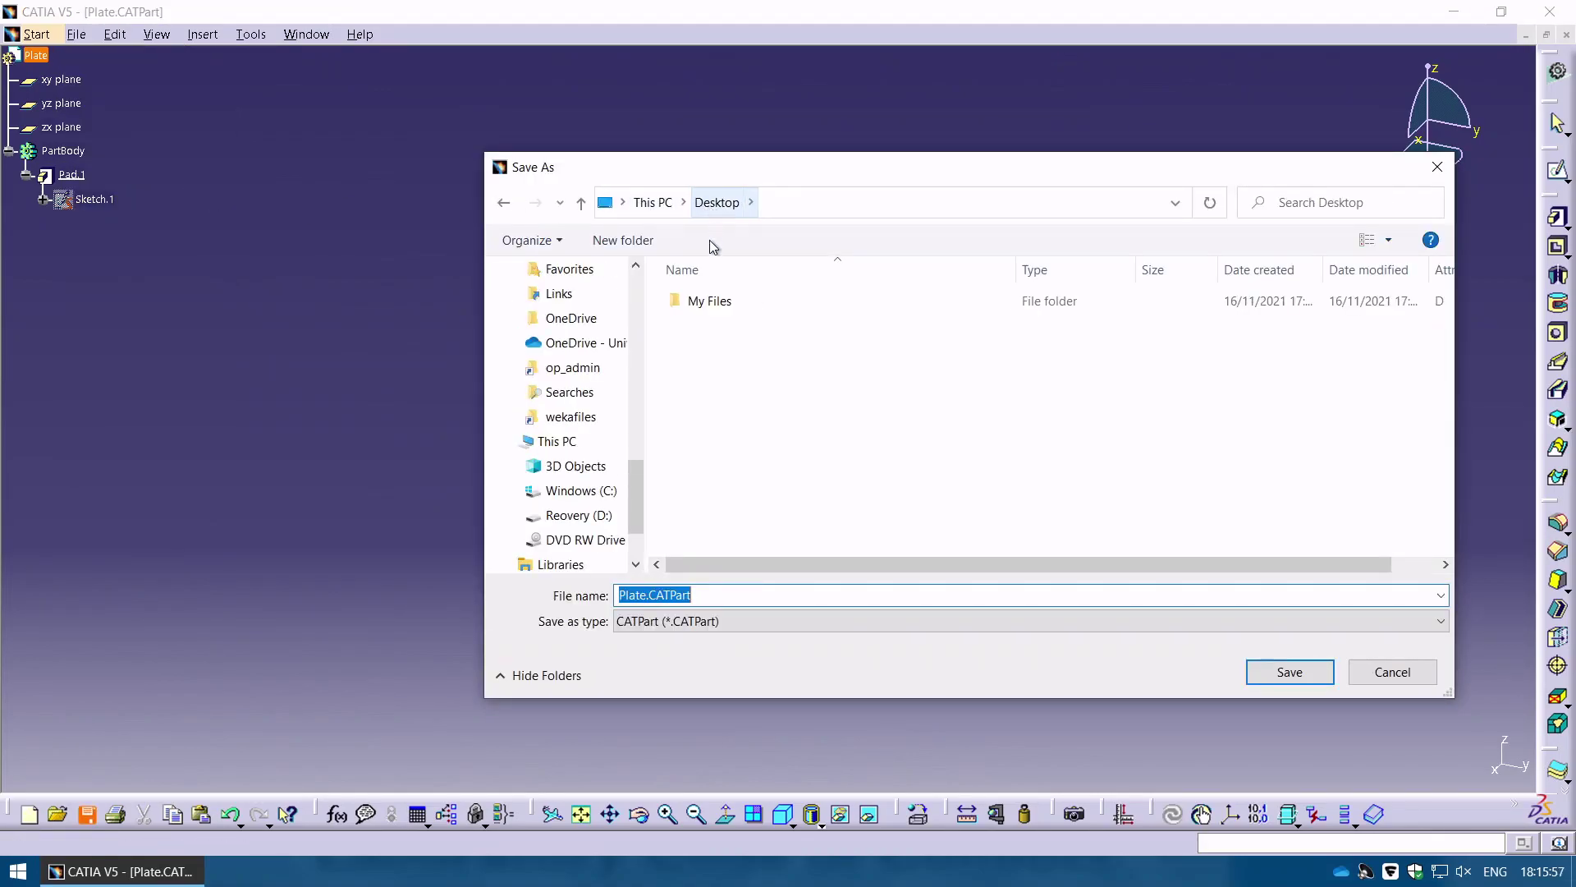
right_click(706, 328)
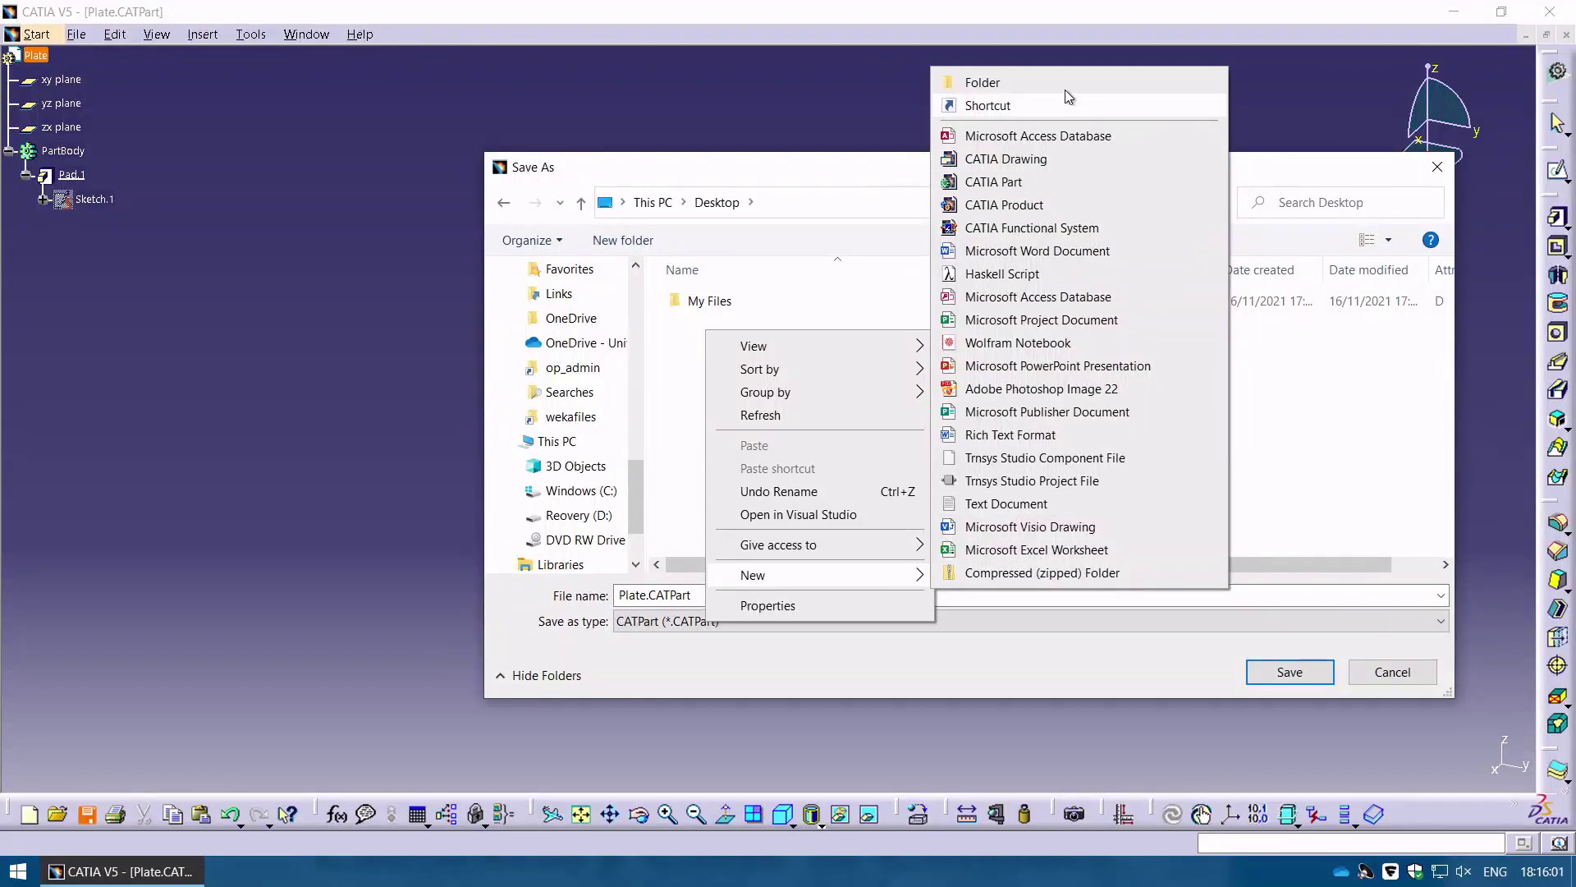
click(1053, 82)
text(Plate Analysis)
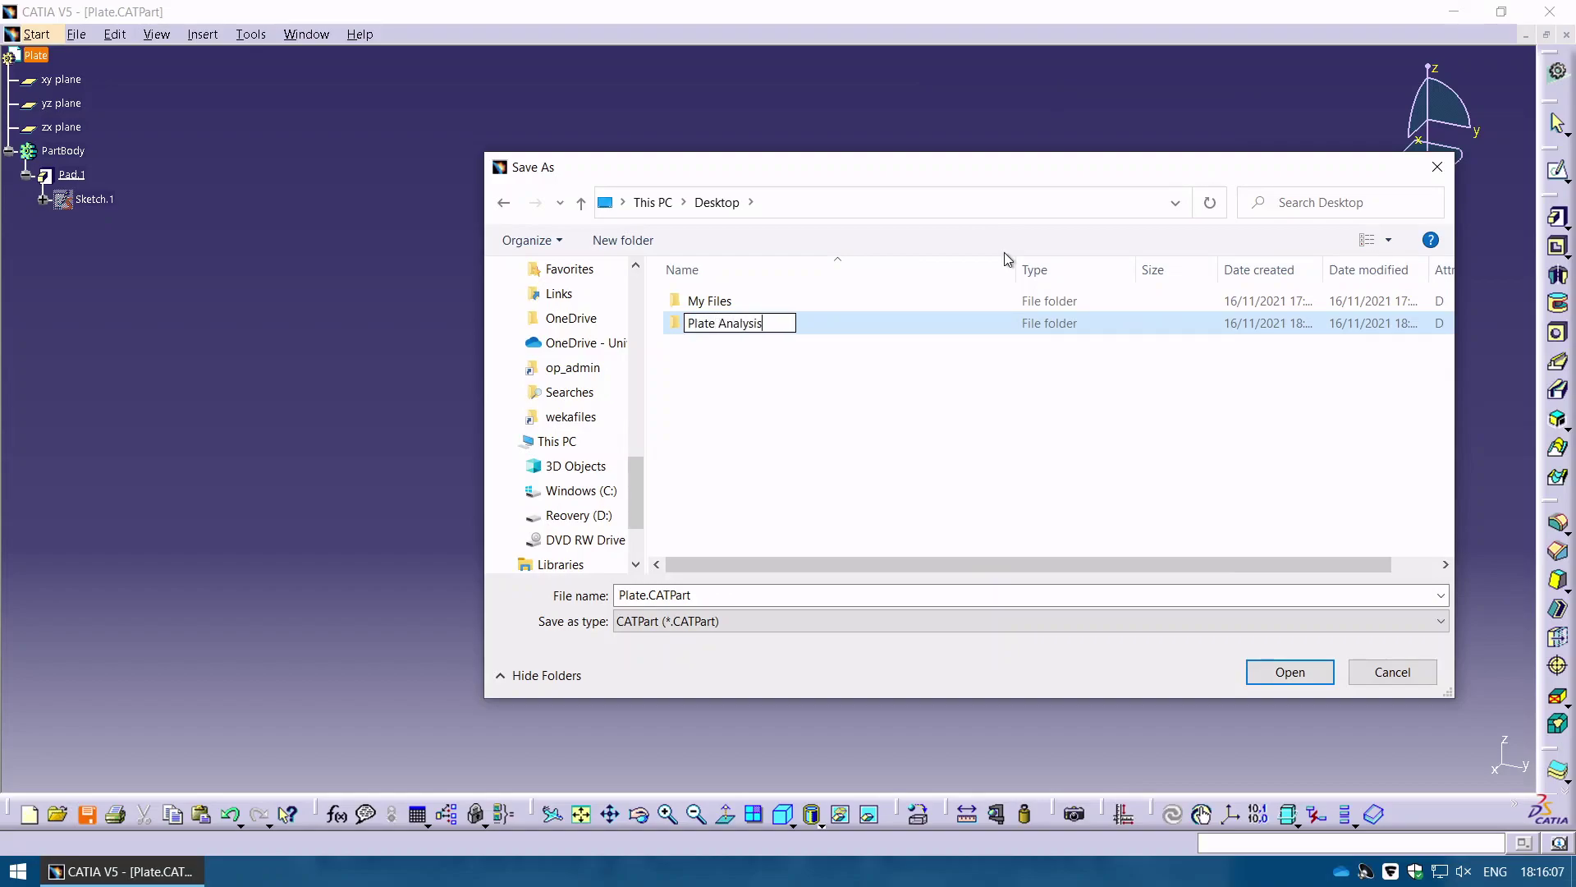
key(Return)
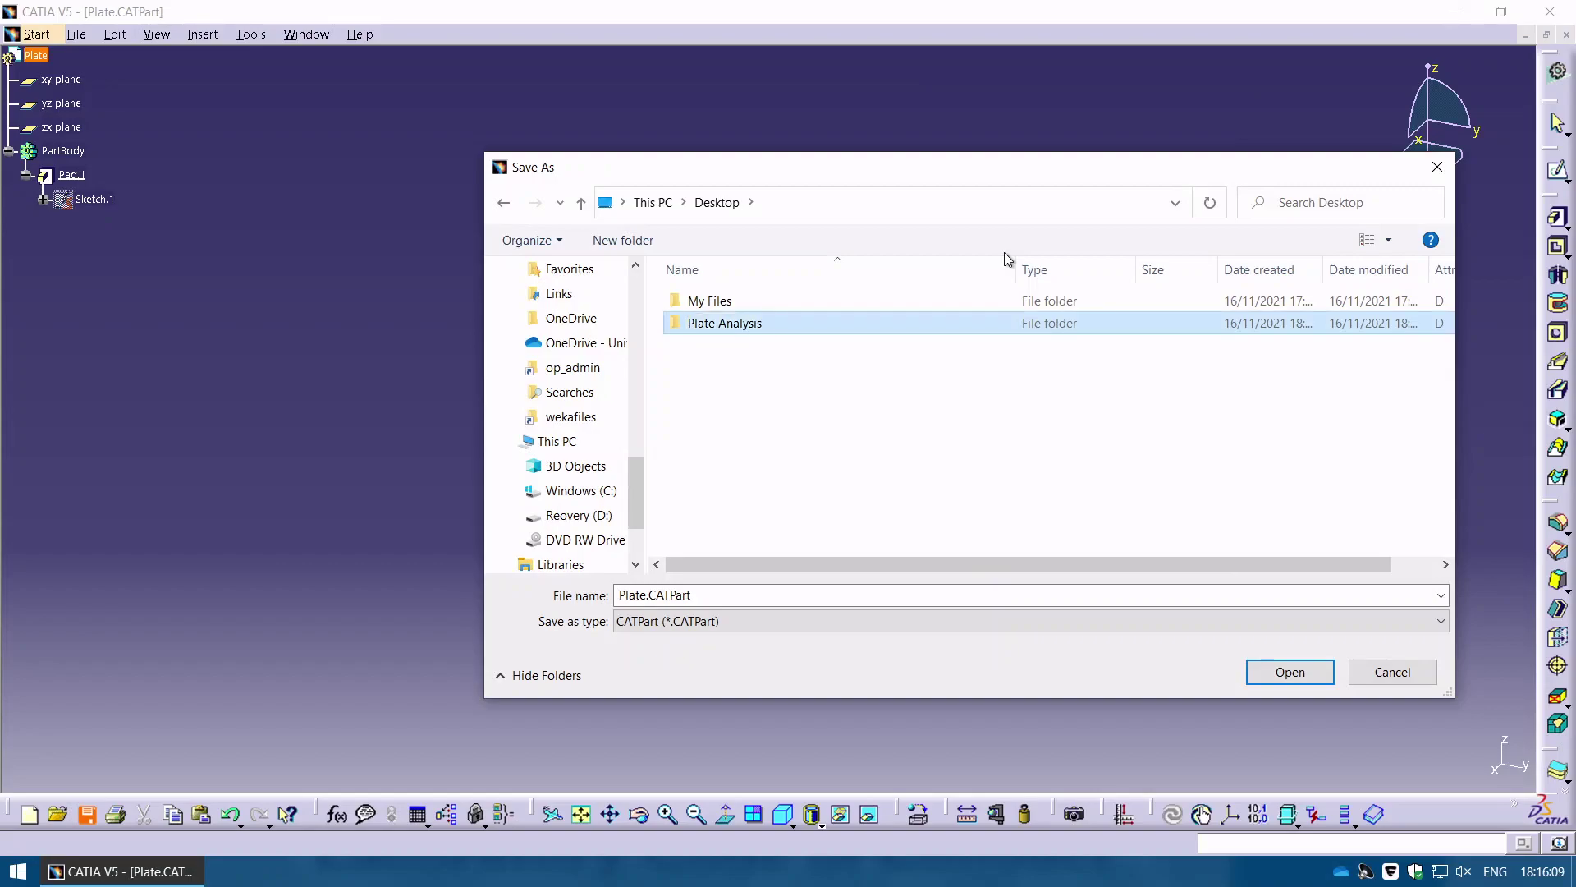
double_click(780, 322)
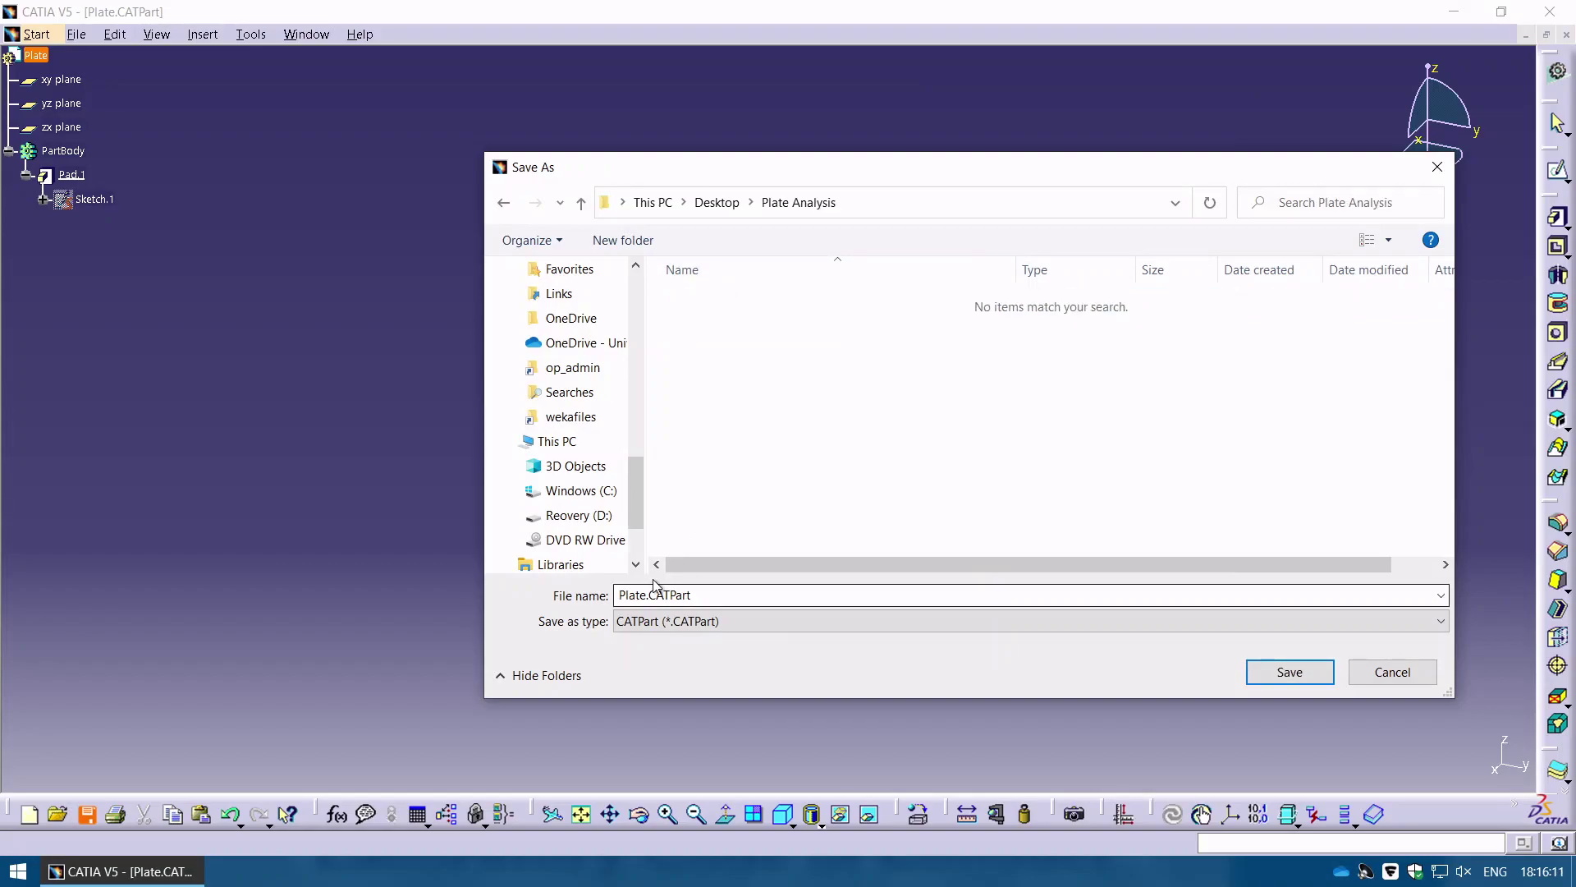
click(1285, 673)
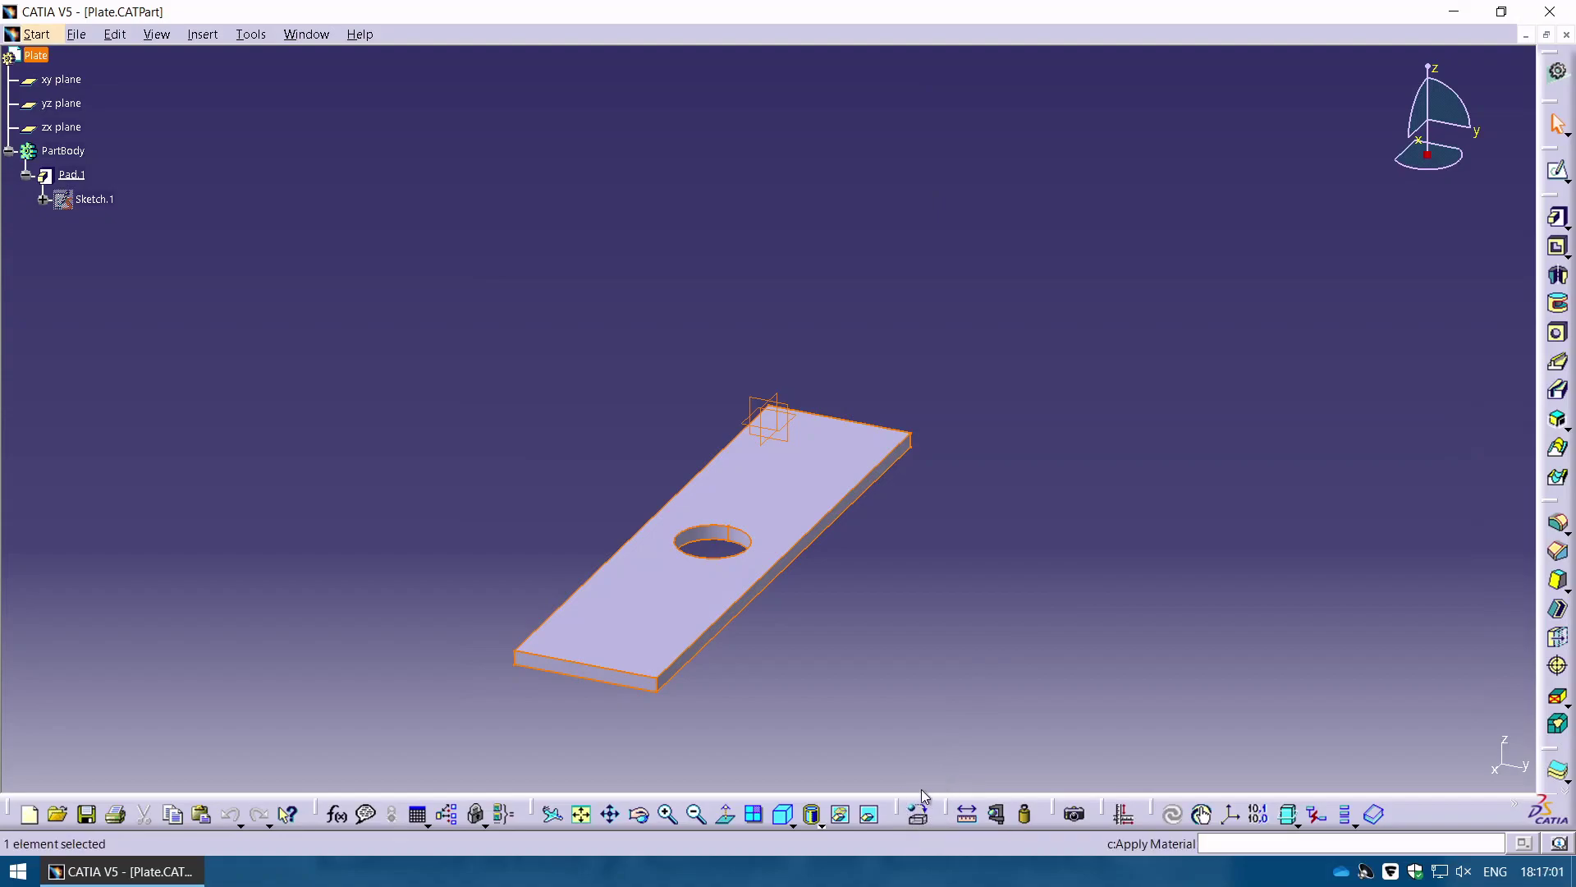
Apply the Steel material from the Metal family of the Default Material Catalog to the plate.
click(919, 813)
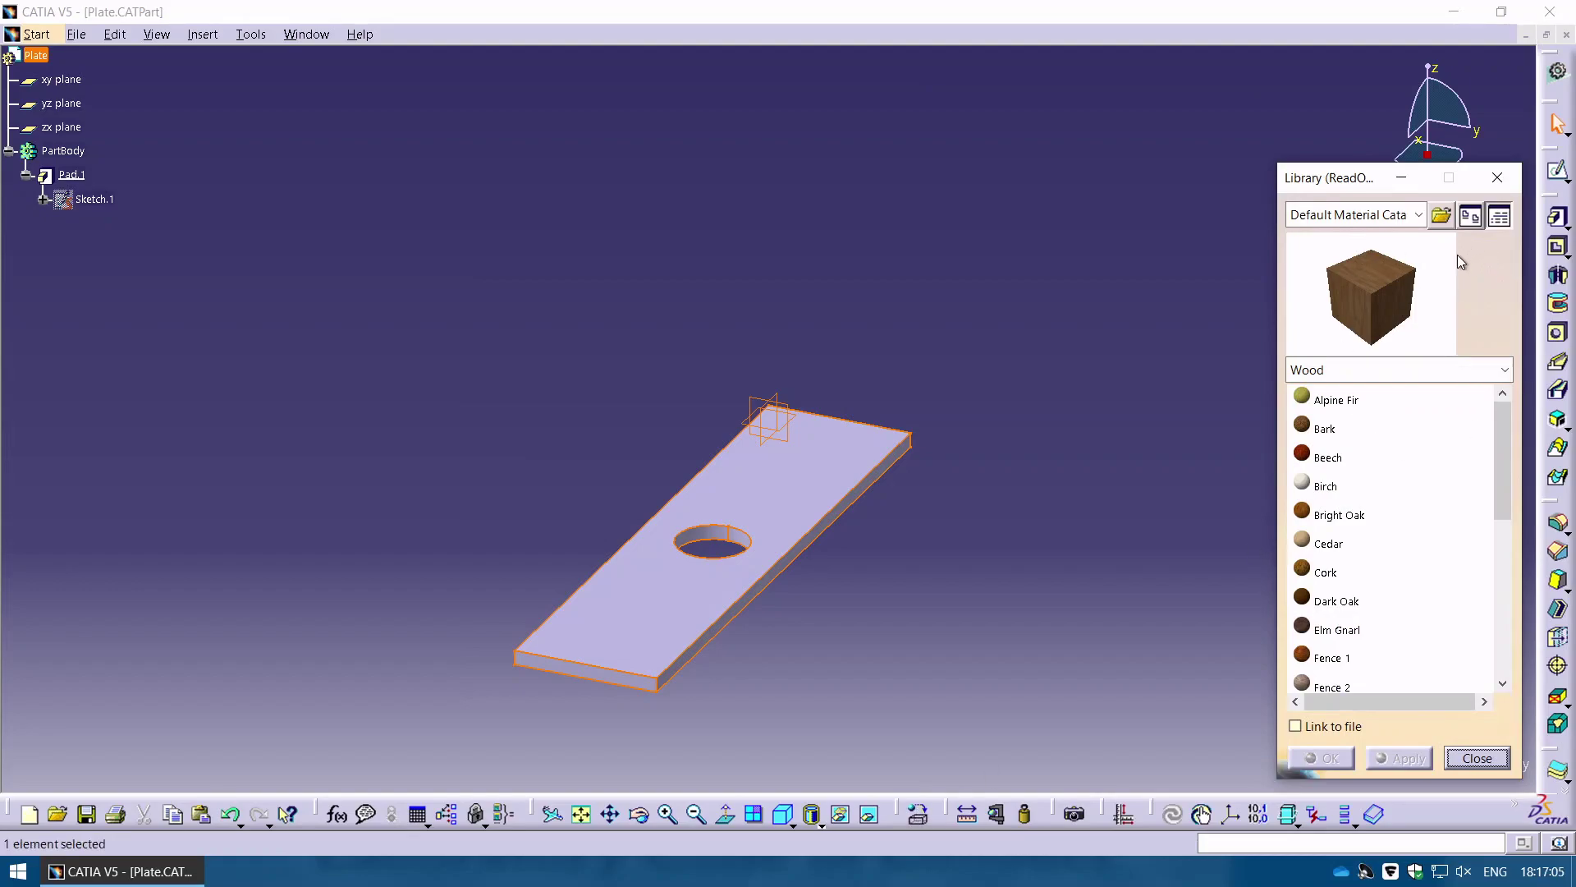
click(1477, 216)
drag(1432, 189, 969, 121)
drag(1201, 462, 1398, 446)
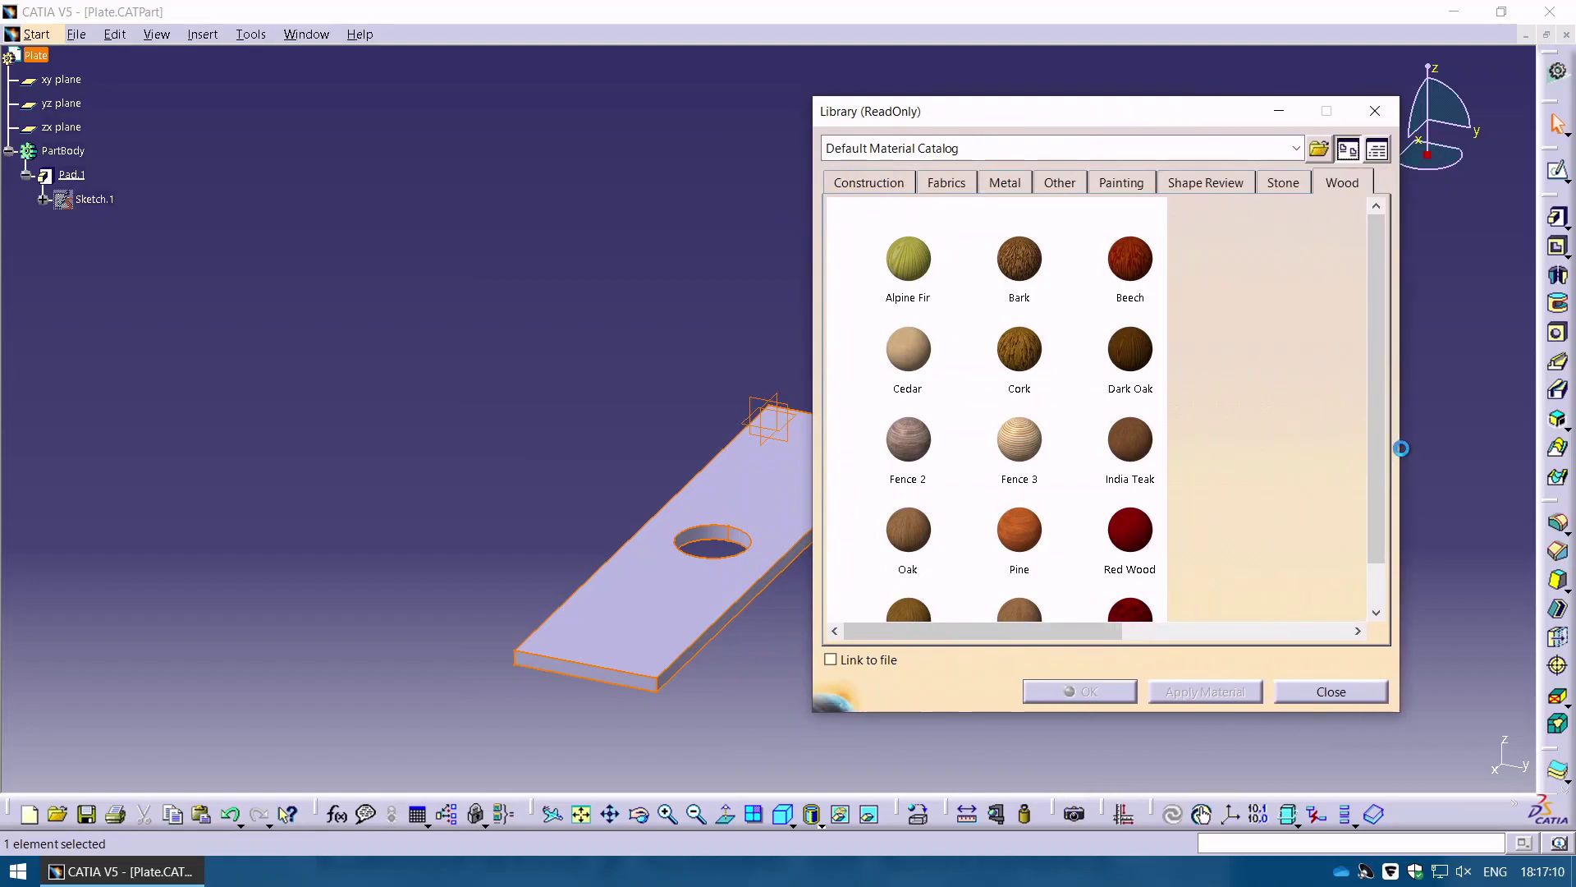
click(1377, 149)
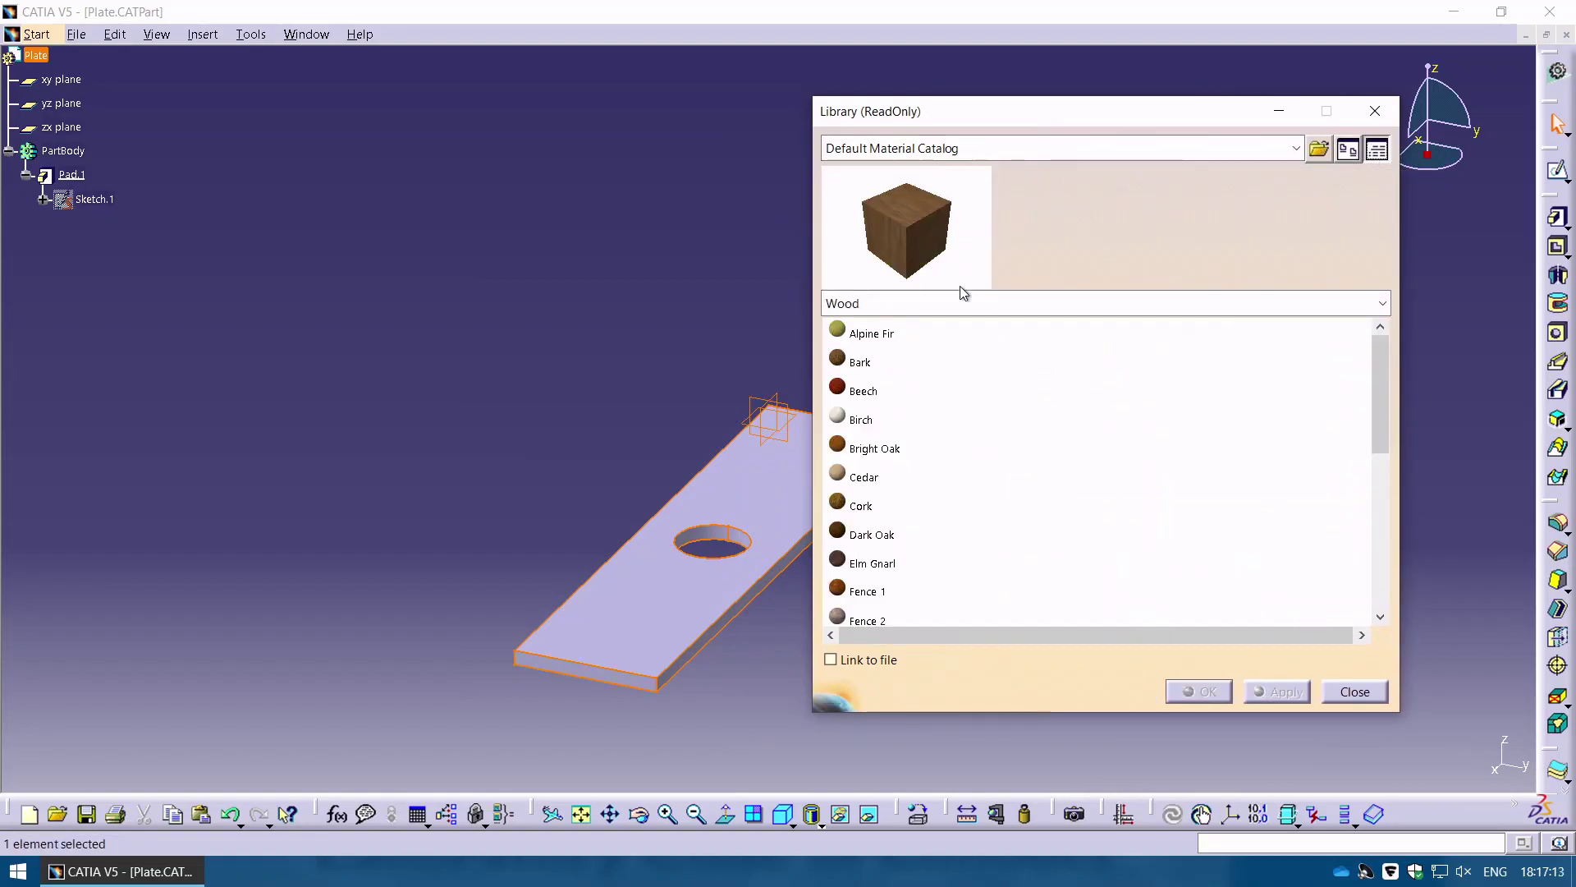
click(1039, 308)
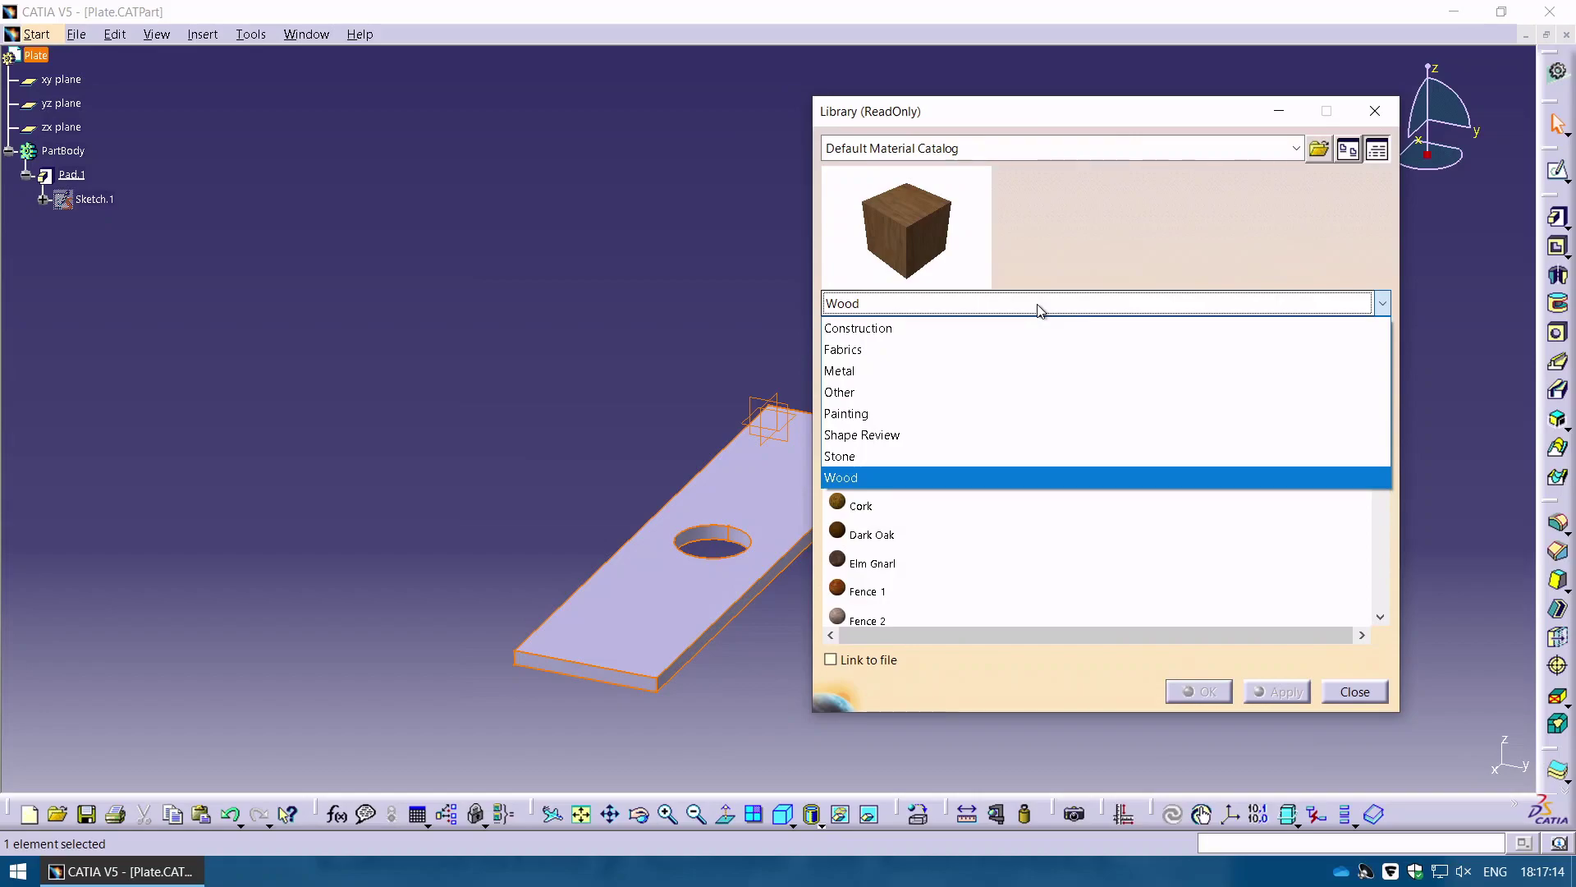
click(978, 369)
drag(1386, 396, 1387, 500)
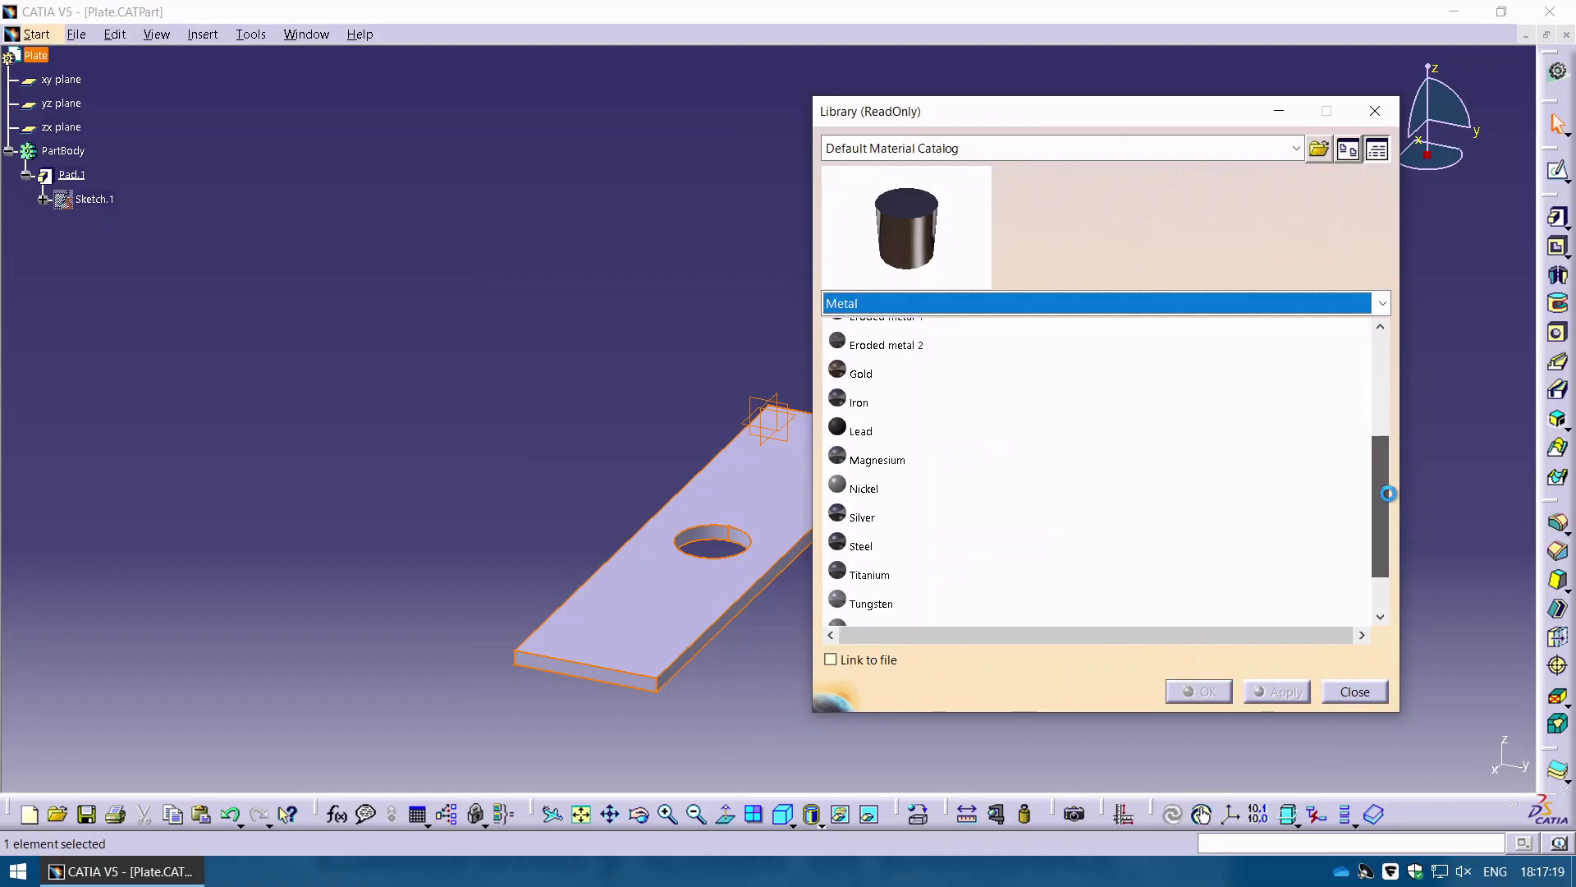
click(851, 538)
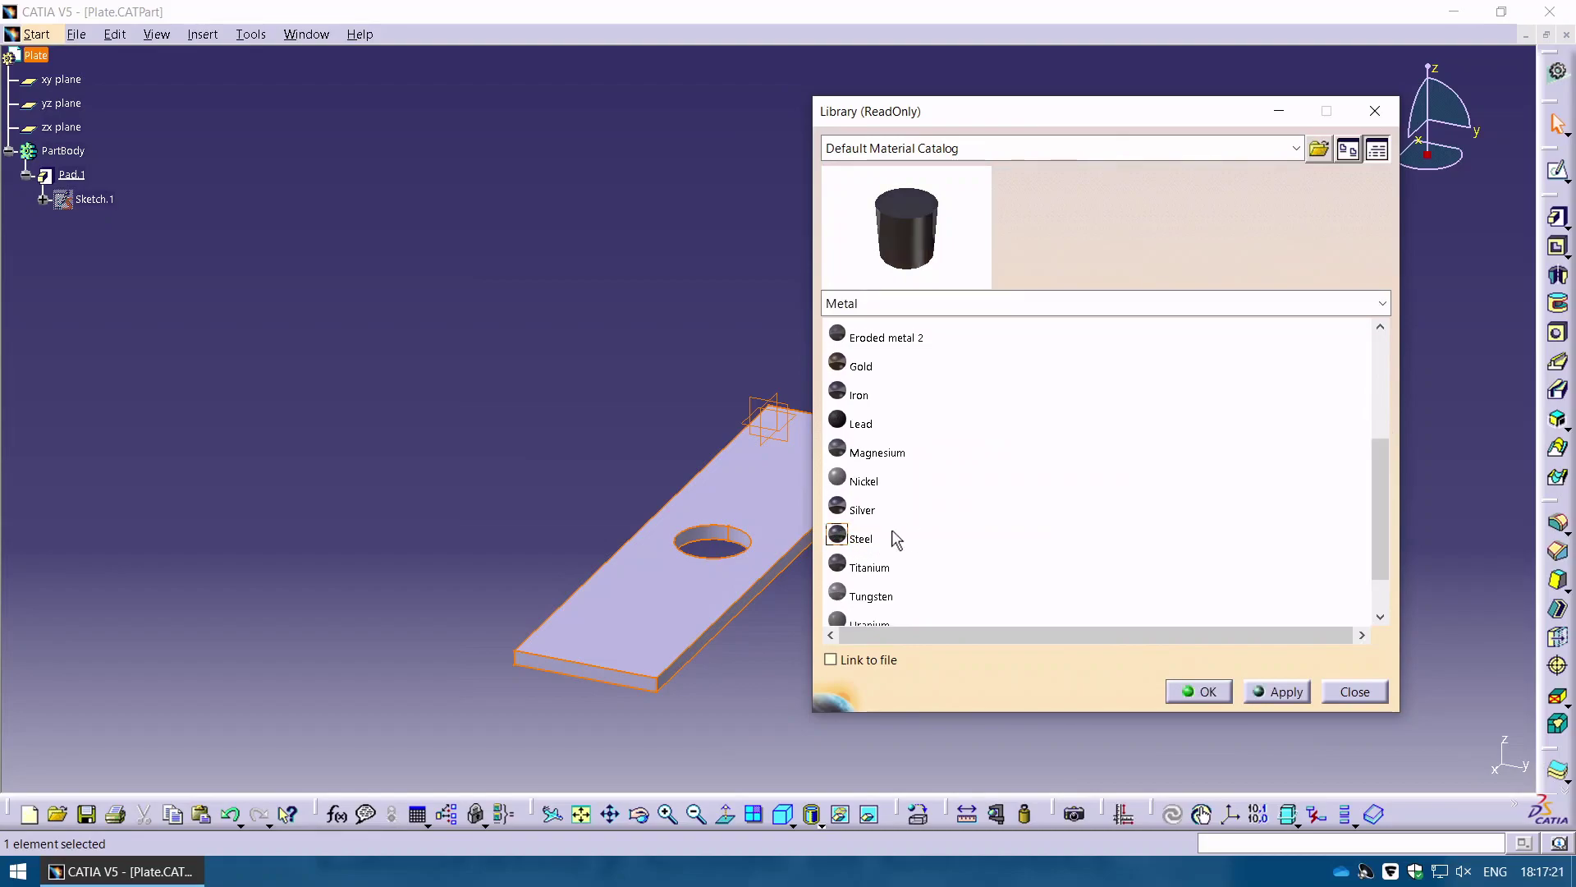
click(1271, 692)
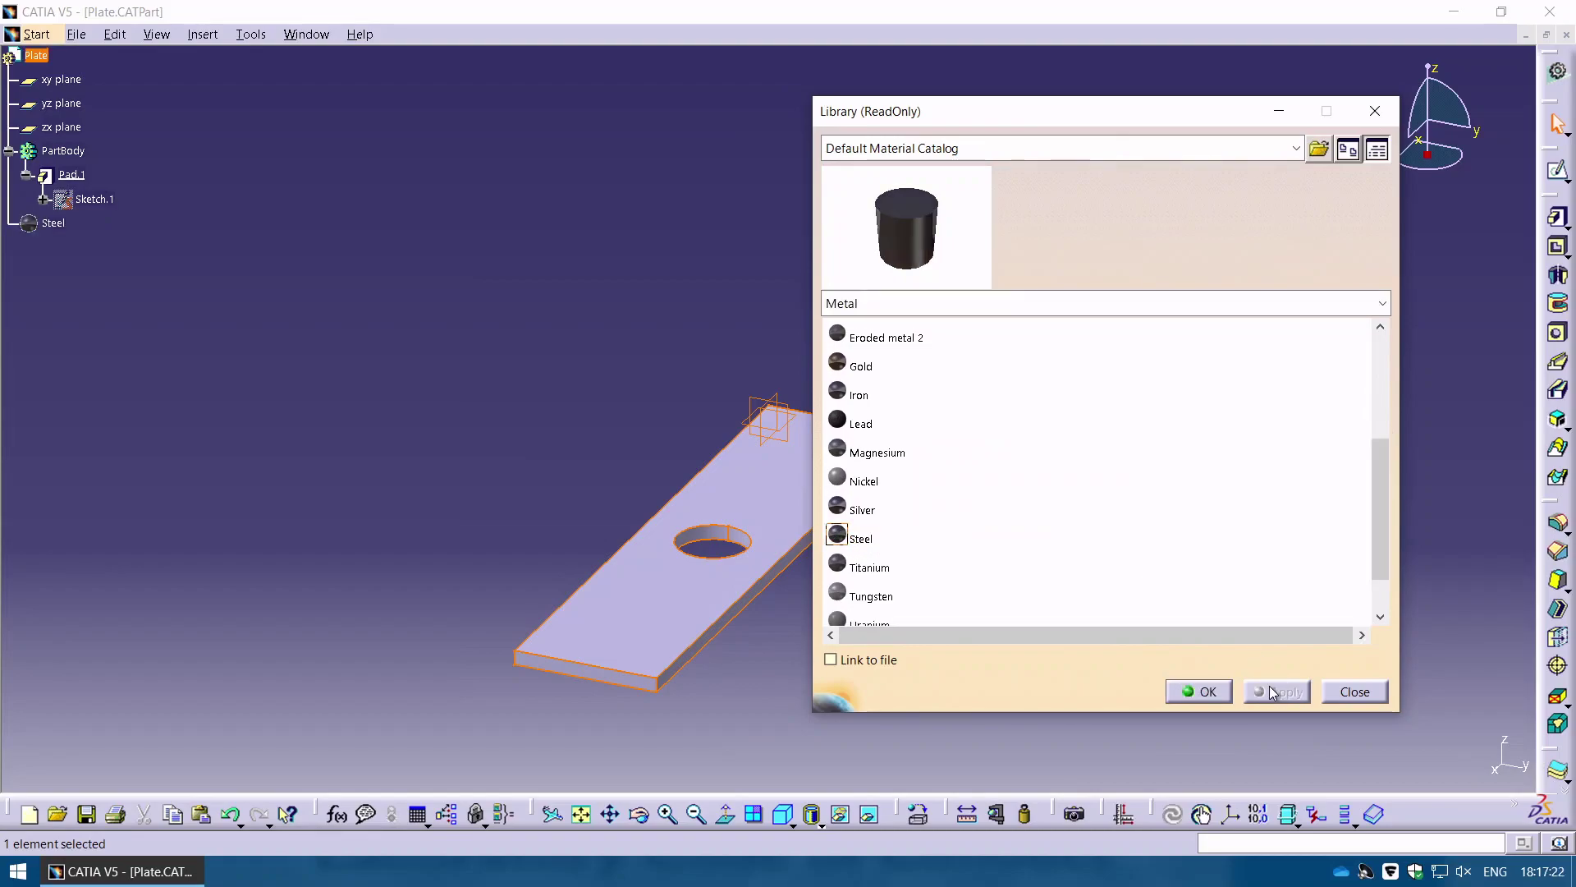
click(1201, 692)
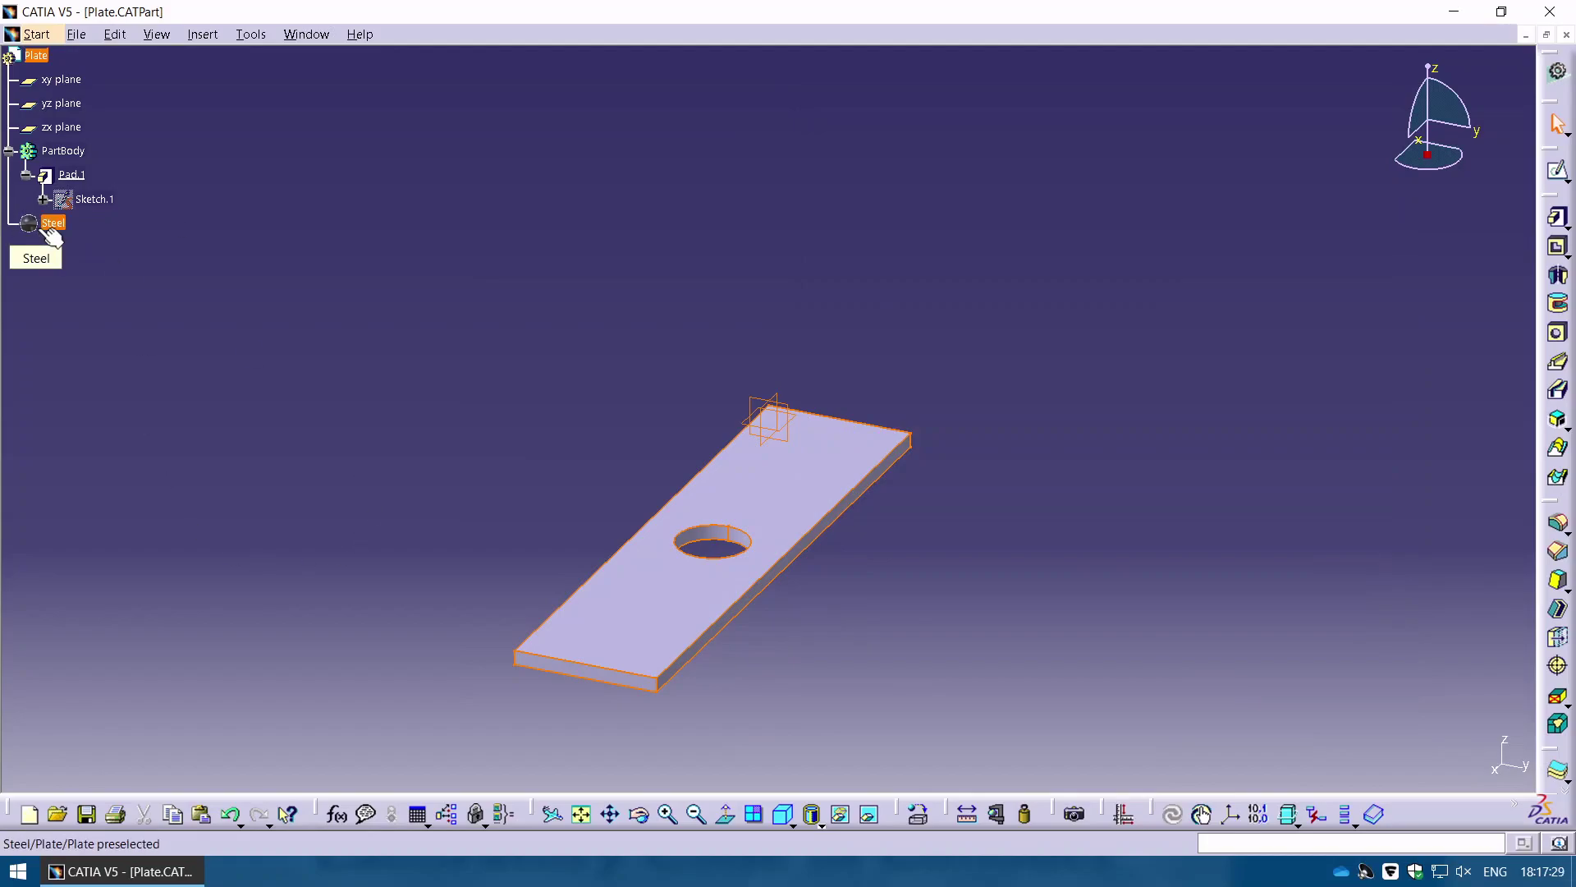
Switch to the Generative Structural Analysis workbench and create a Static Analysis case for the plate.
click(38, 36)
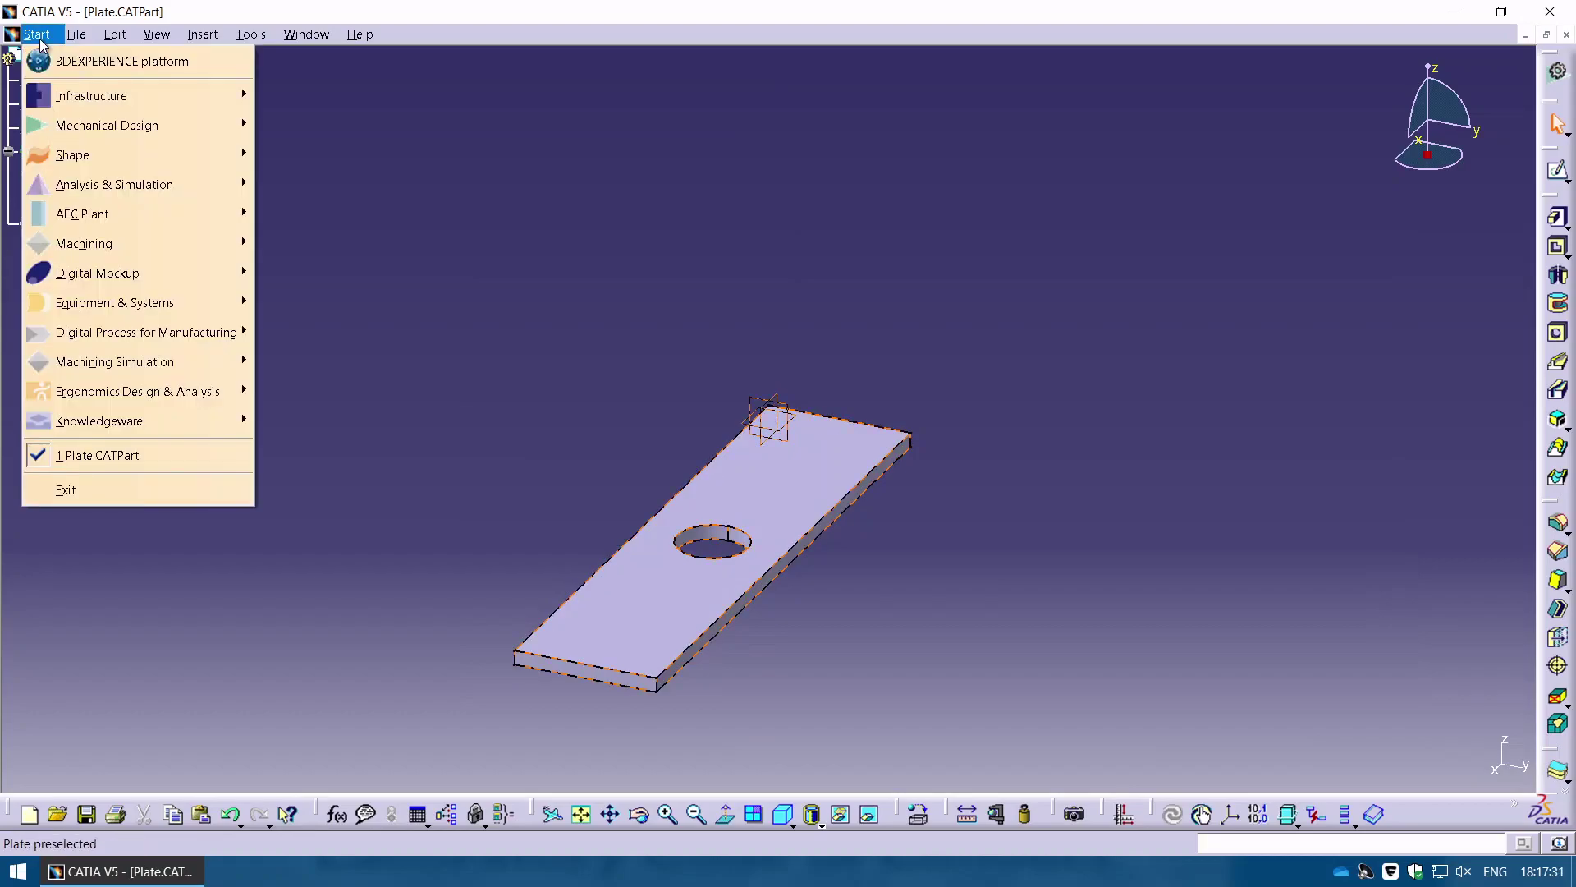
mouse_move(229, 125)
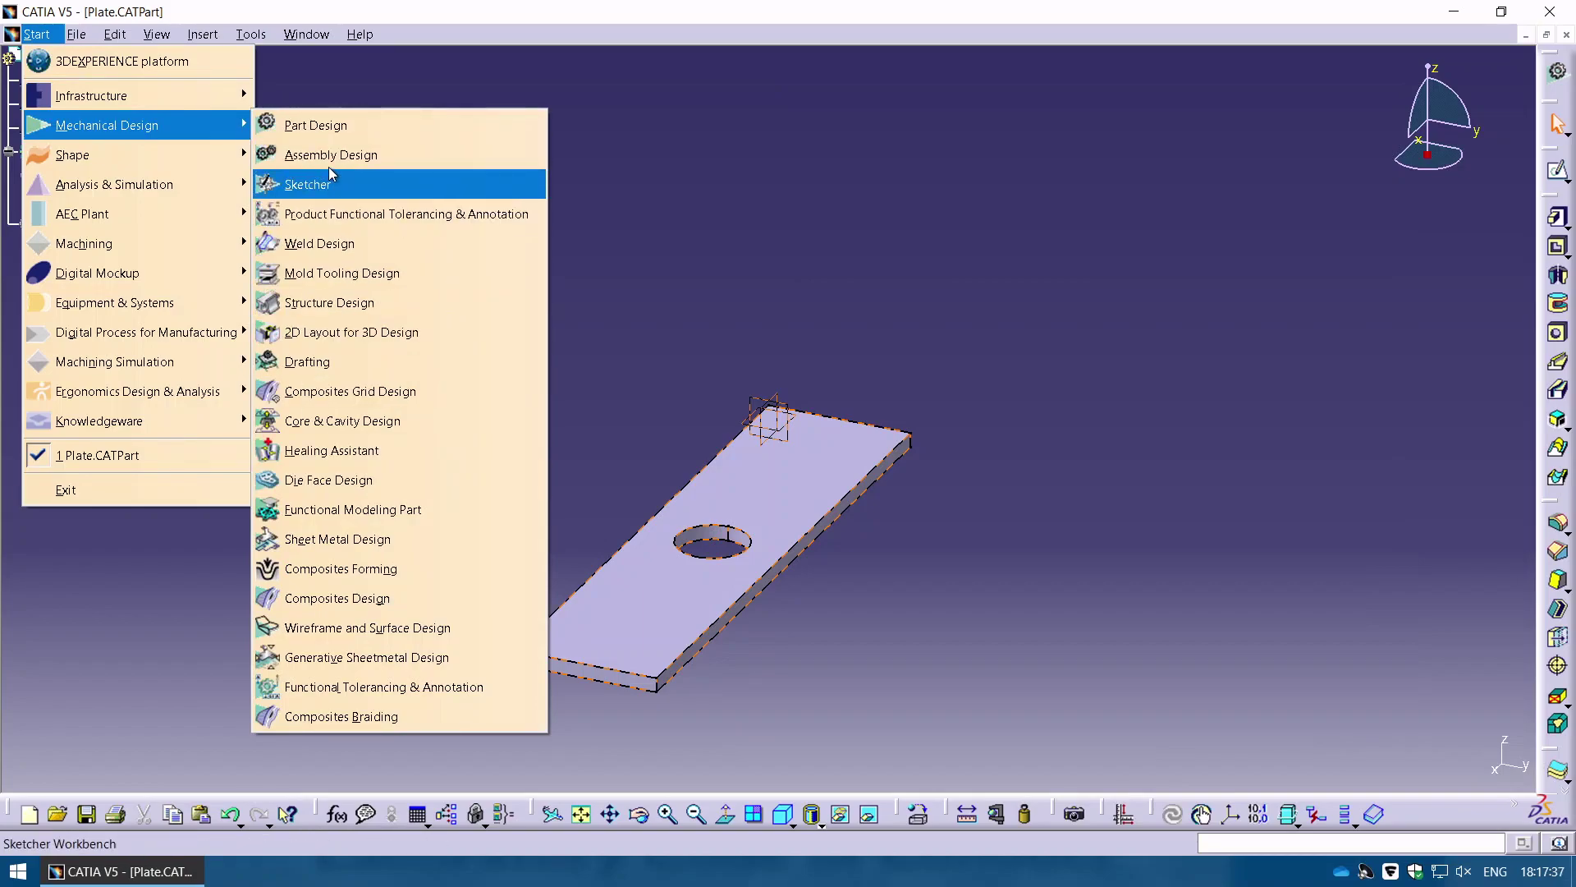
mouse_move(202, 190)
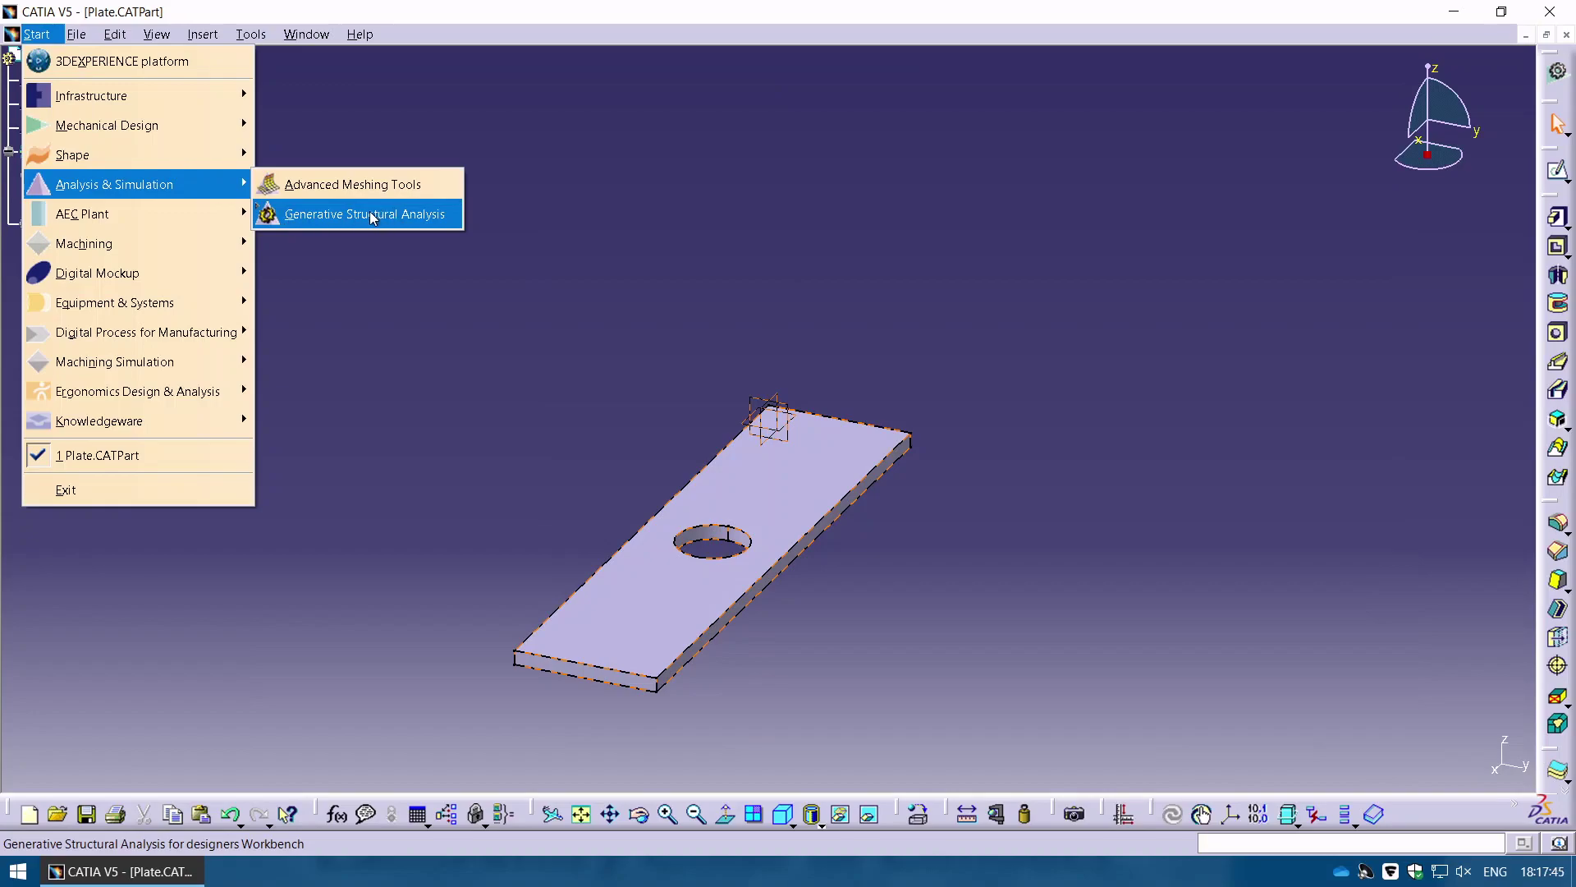
click(37, 33)
click(37, 33)
mouse_move(144, 190)
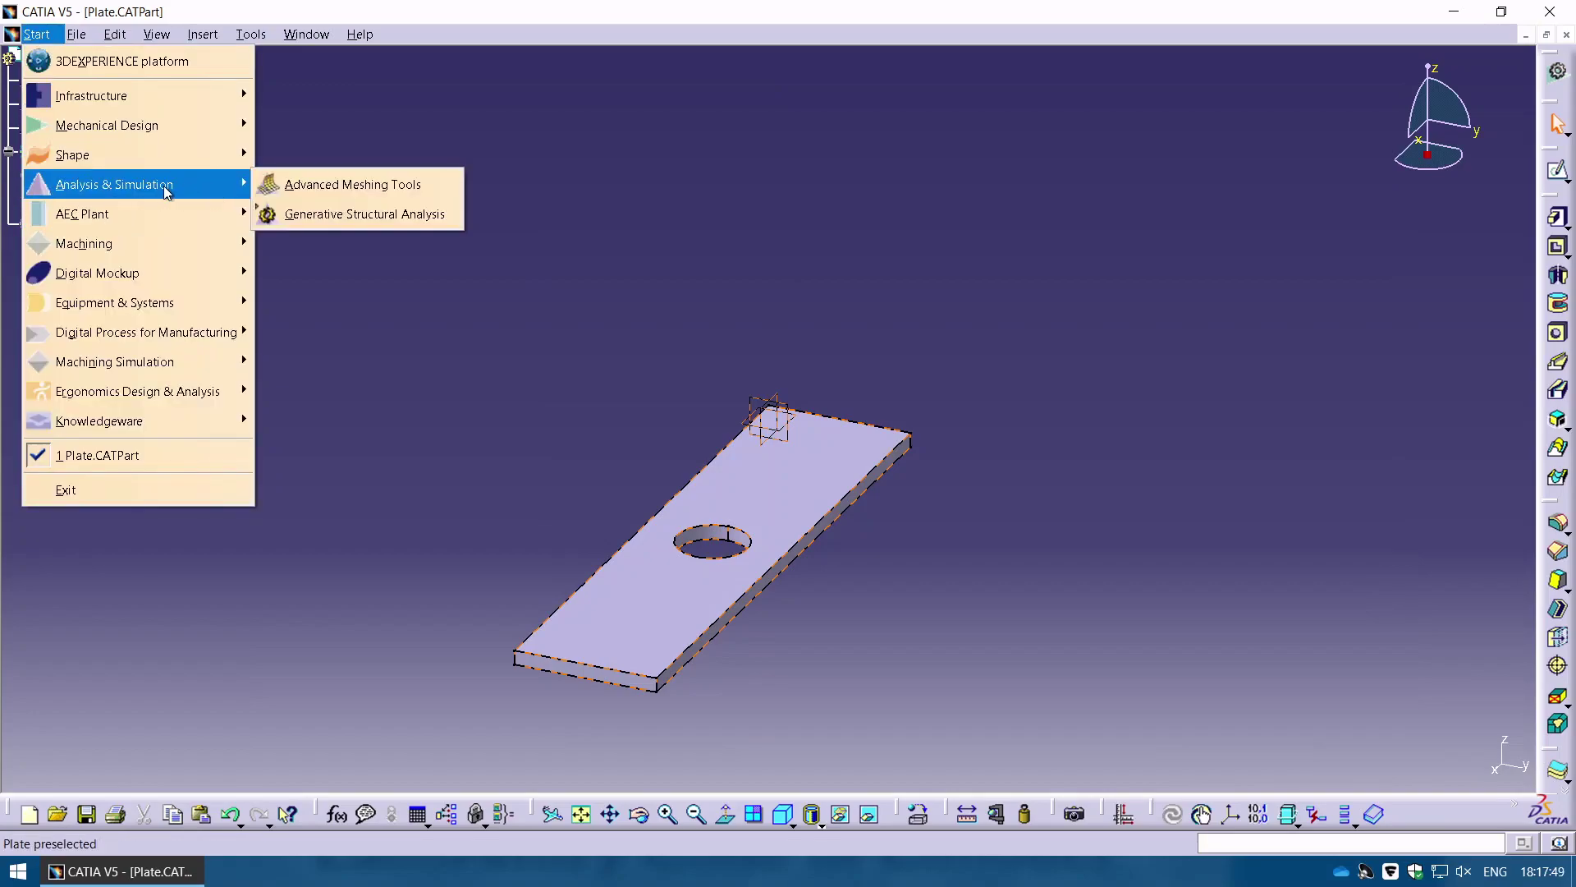
click(408, 219)
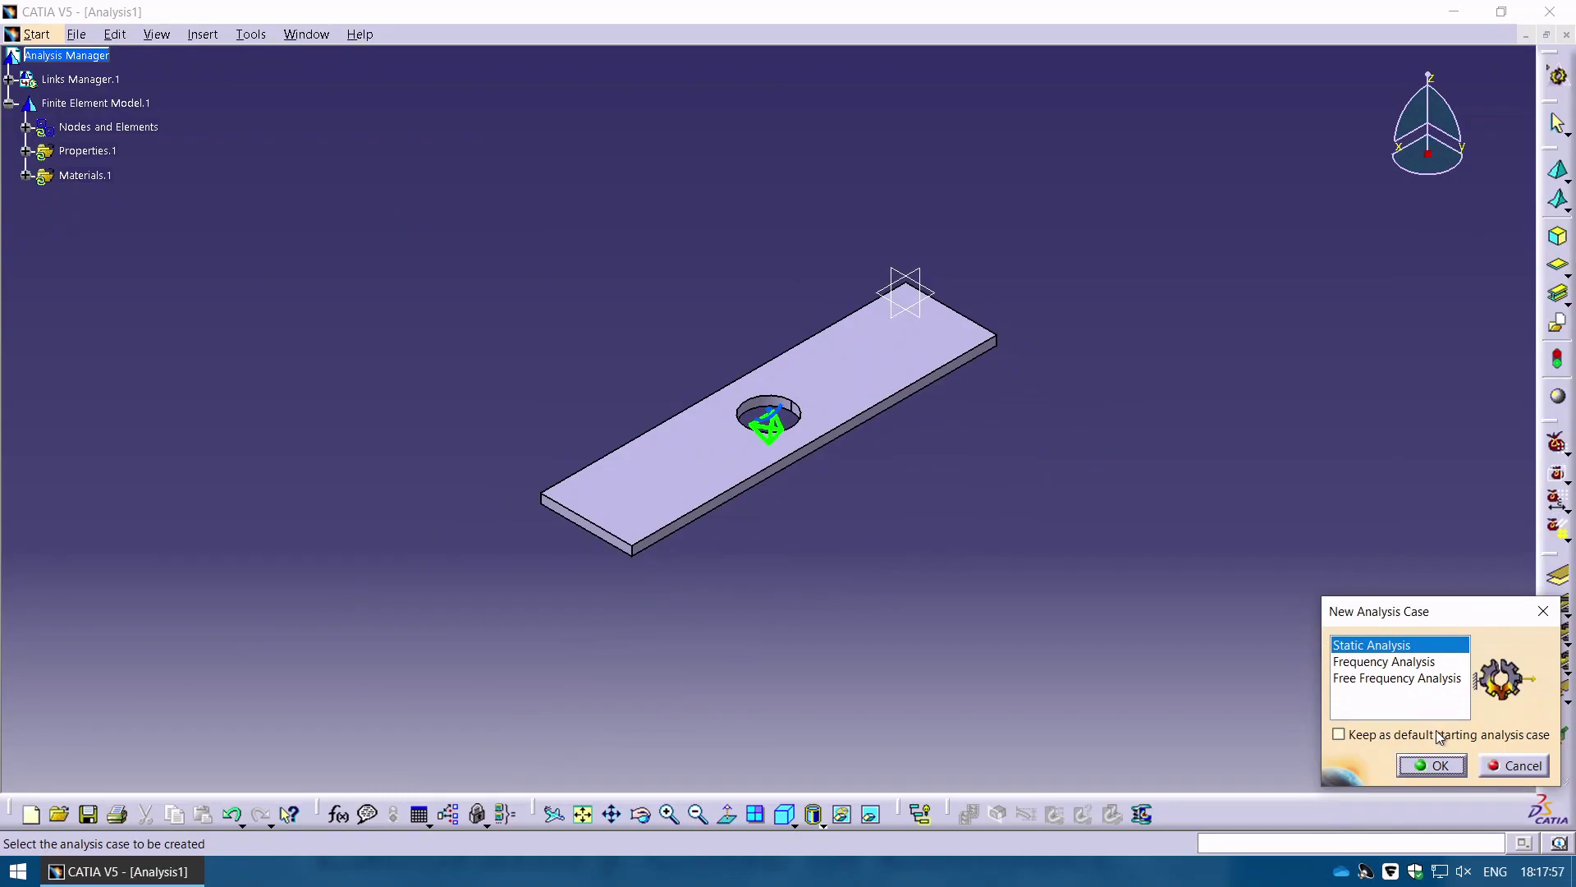
click(1436, 773)
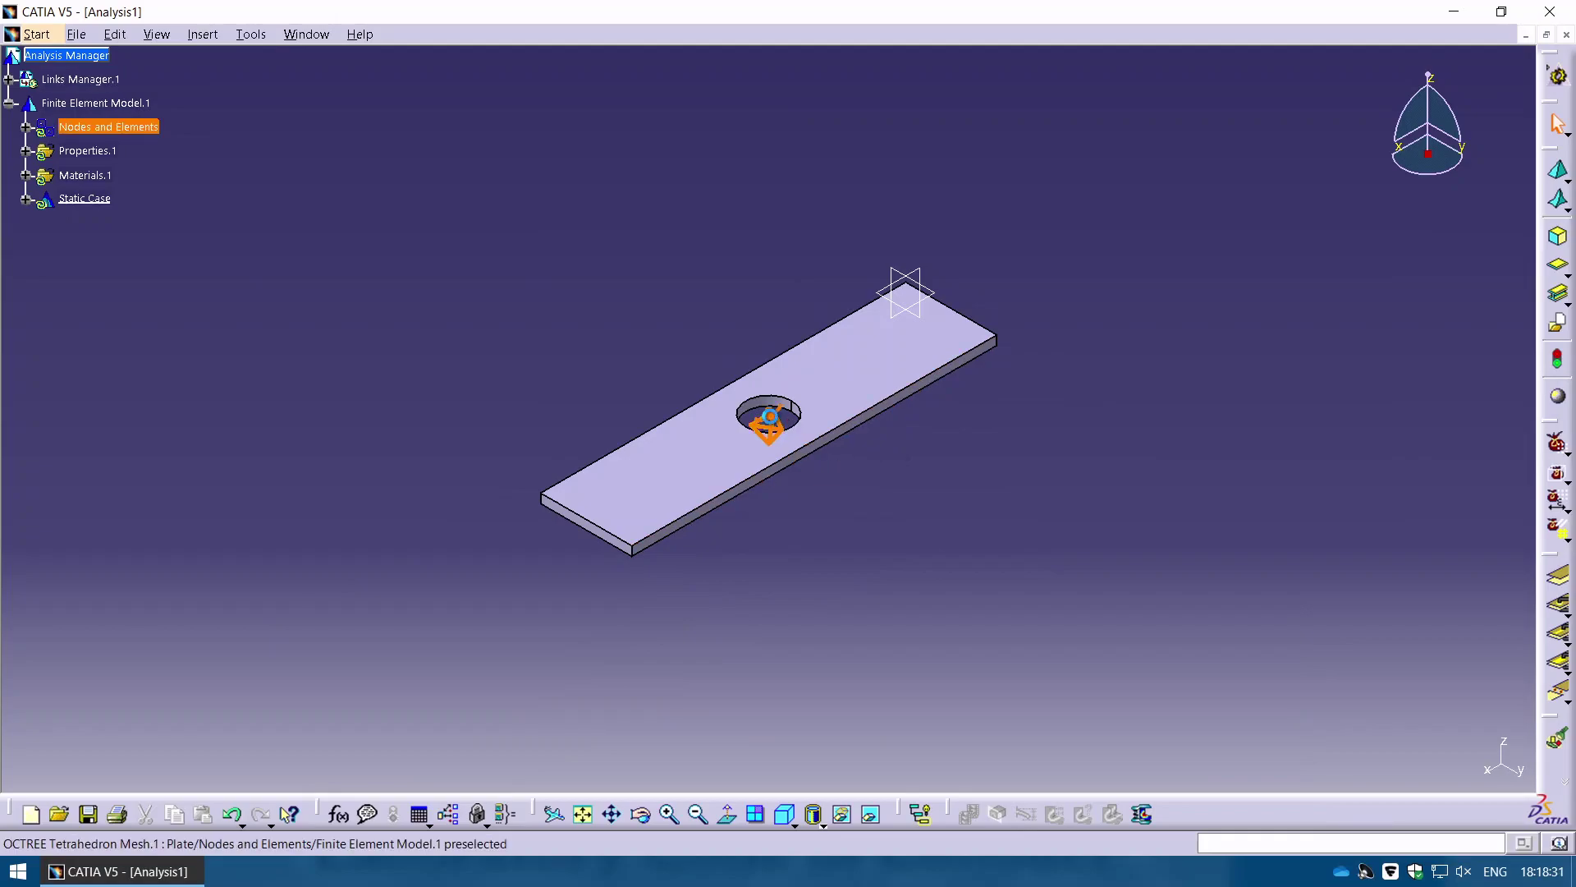
Set the global element size of the plate's OCTREE tetrahedron mesh to 5 mm.
double_click(772, 420)
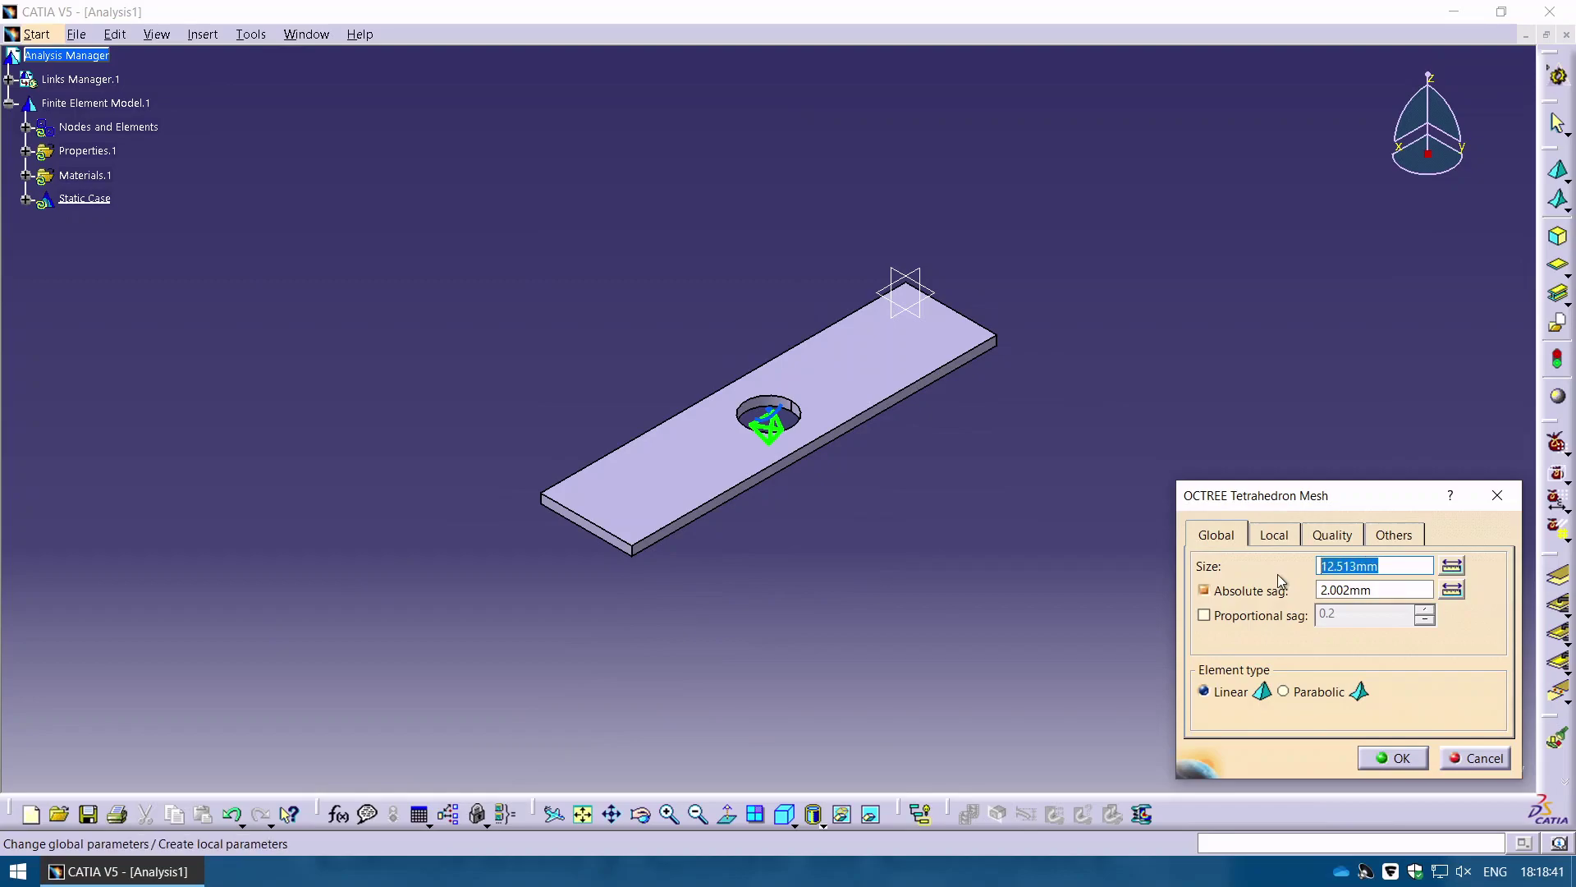
text(5)
click(1399, 759)
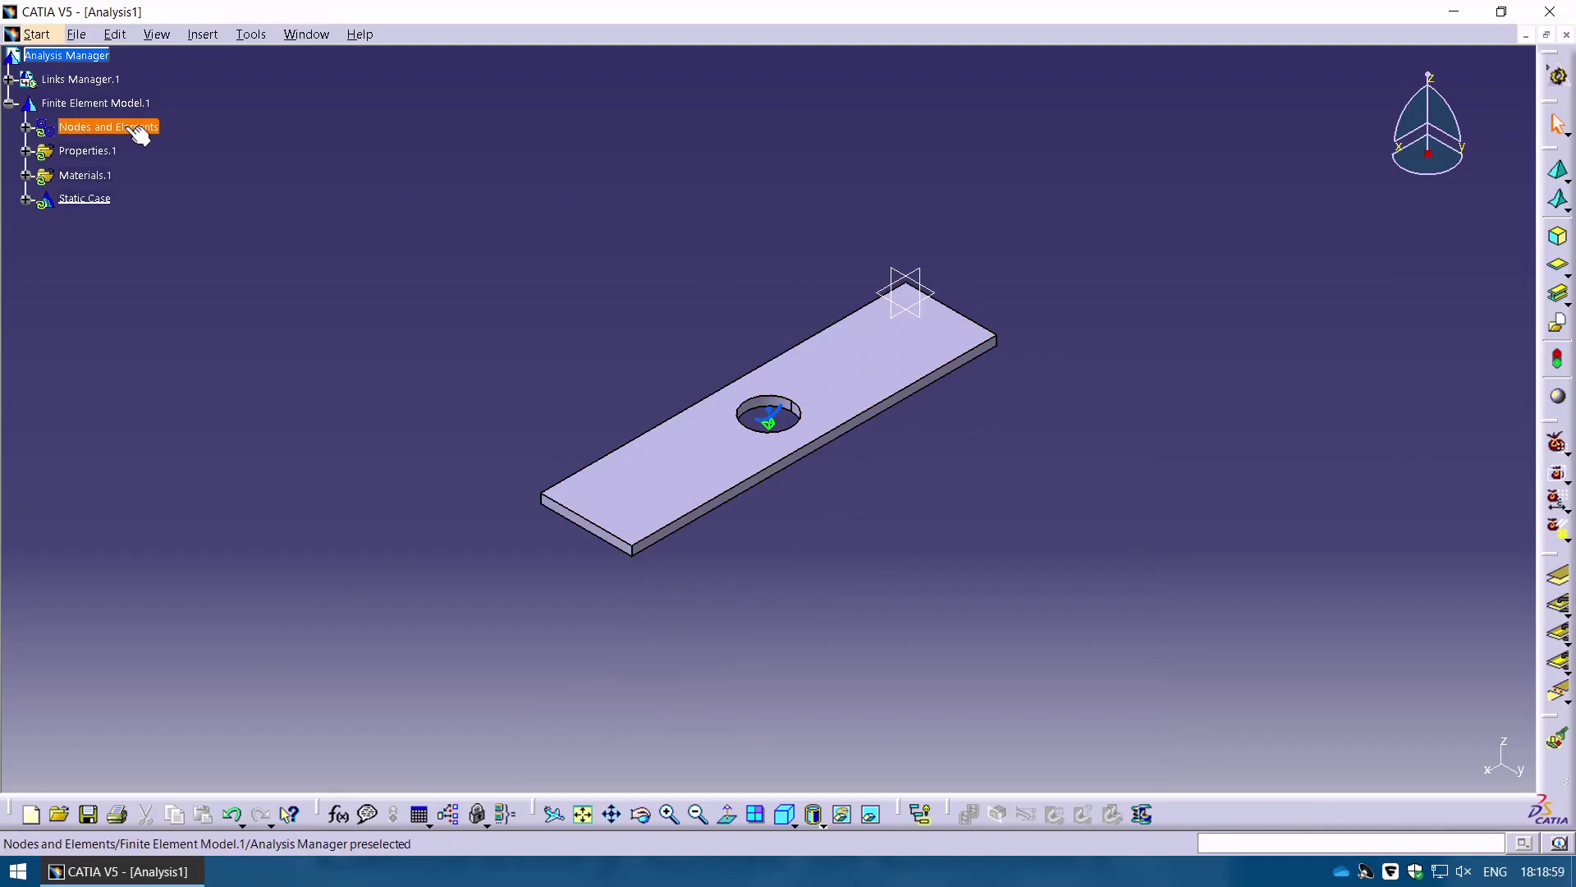
Generate a Mesh Visualization from Nodes and Elements, allowing the mesh to update.
click(26, 128)
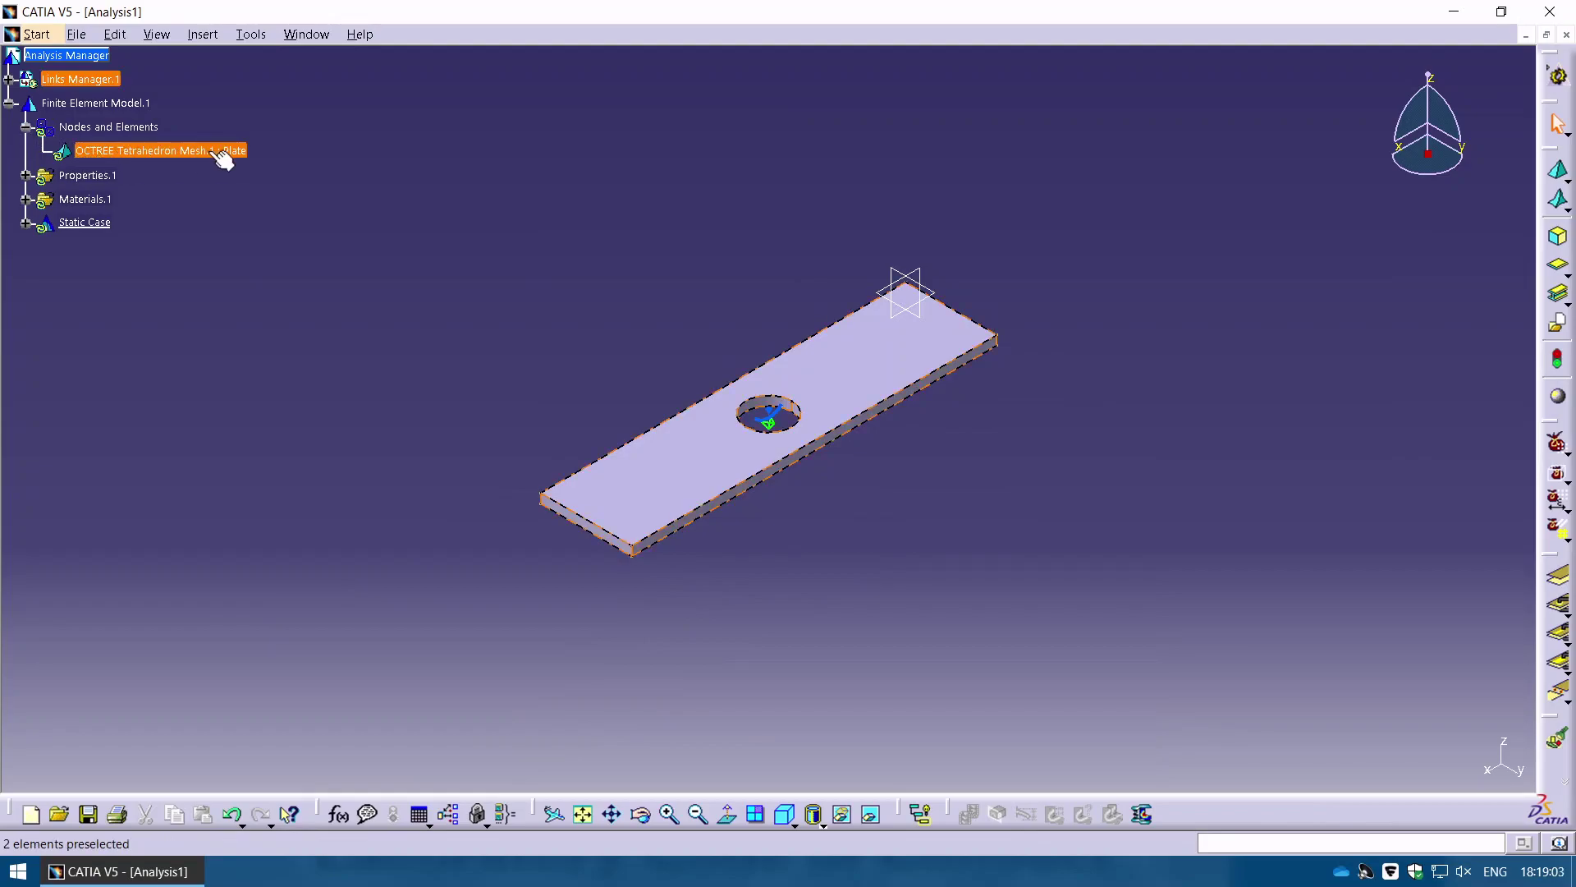
right_click(115, 129)
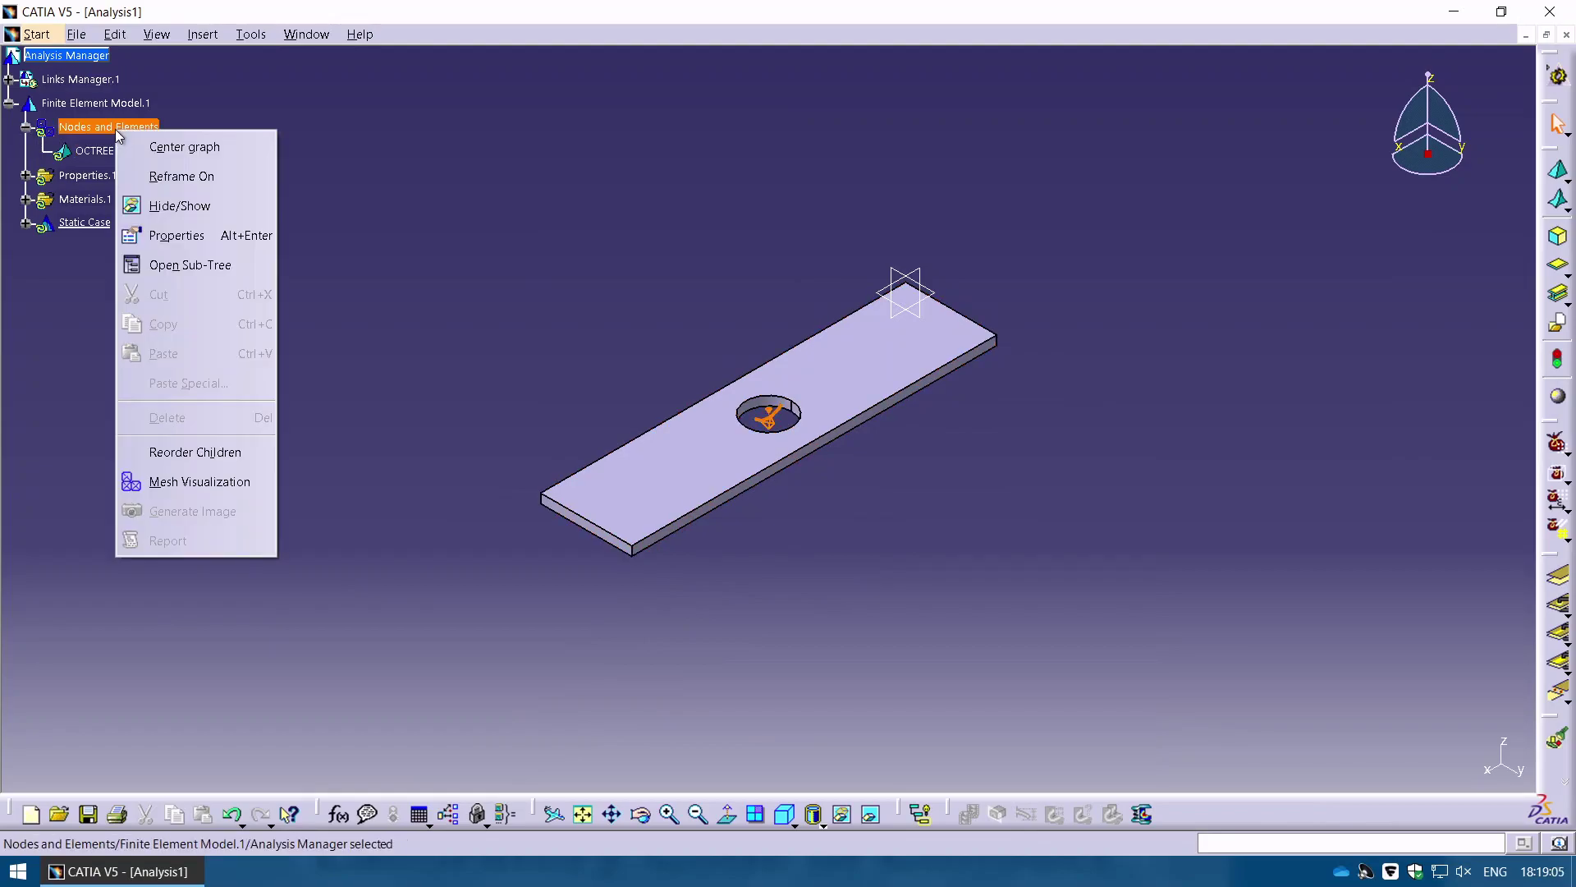
click(227, 484)
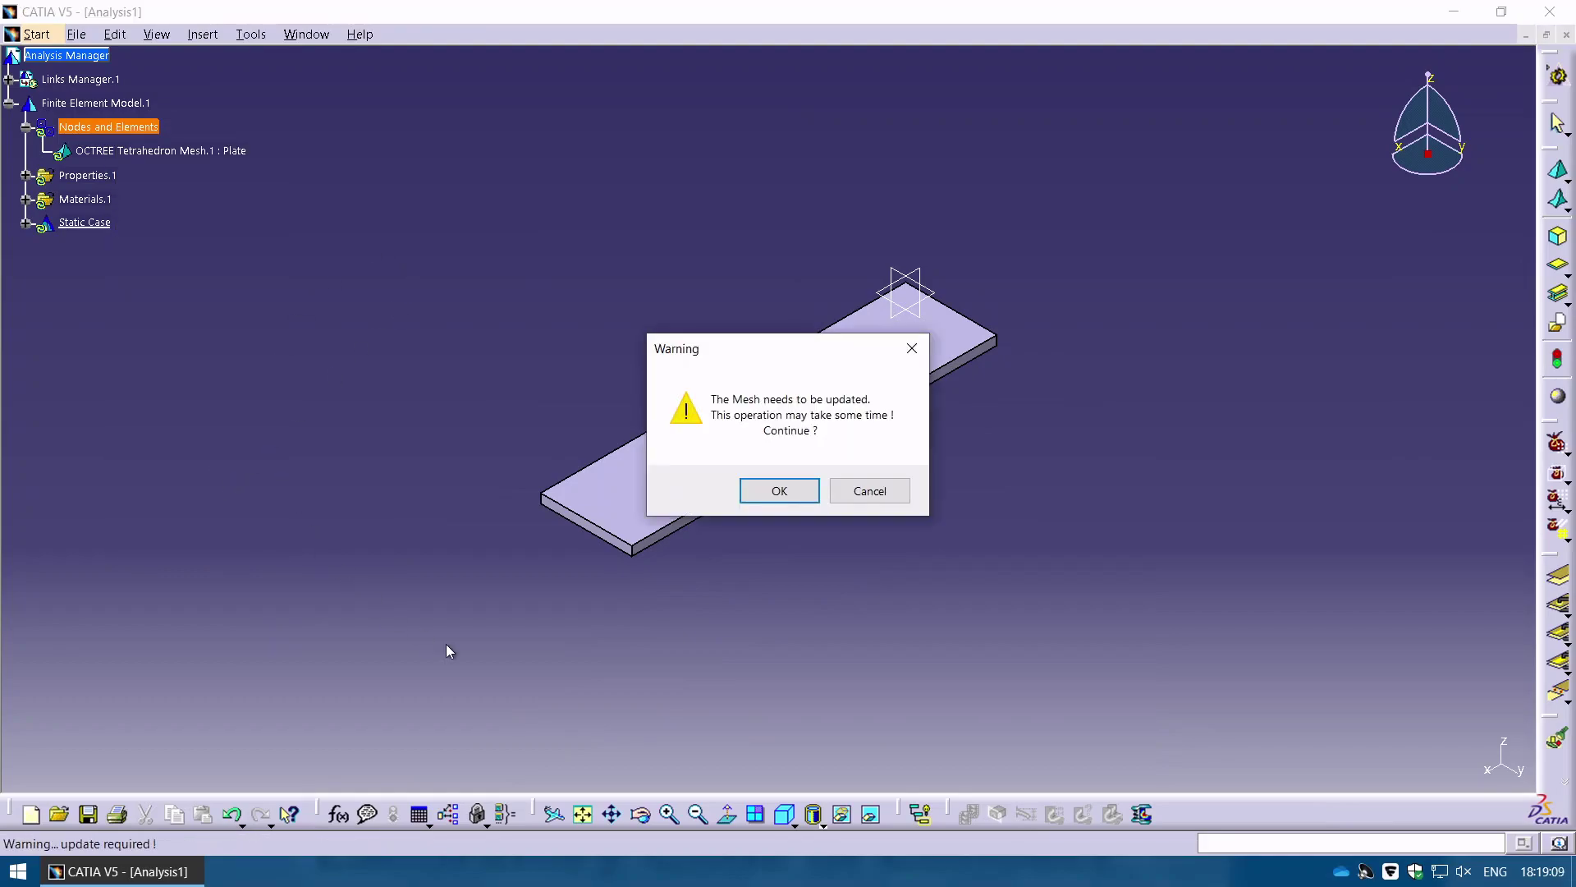
click(780, 491)
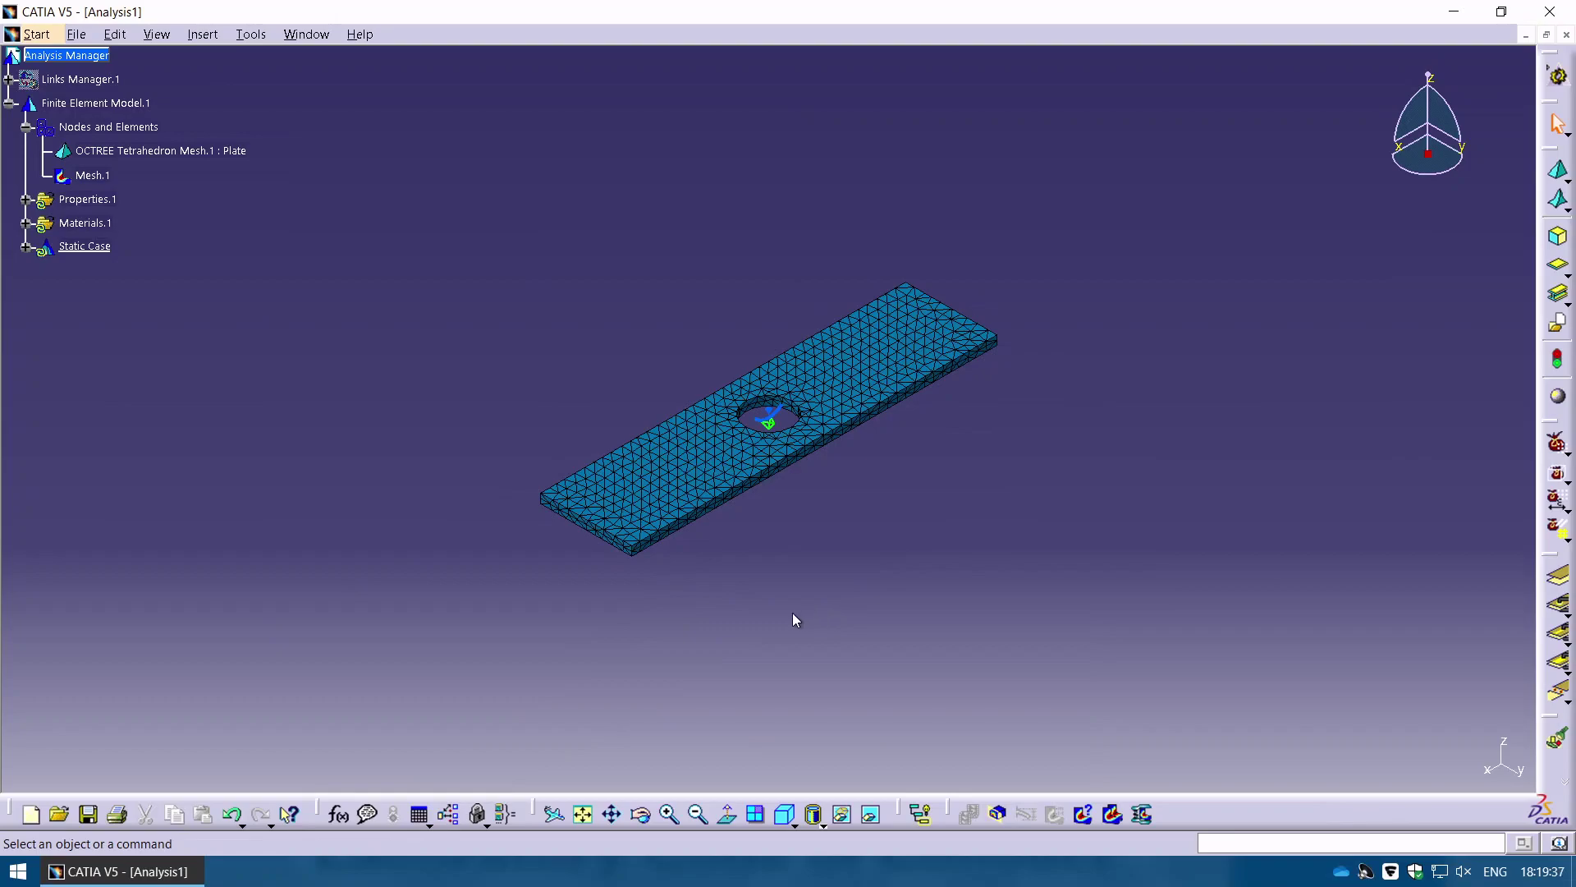
Deactivate the mesh image under Nodes and Elements to return to the plain plate display.
click(657, 534)
right_click(88, 176)
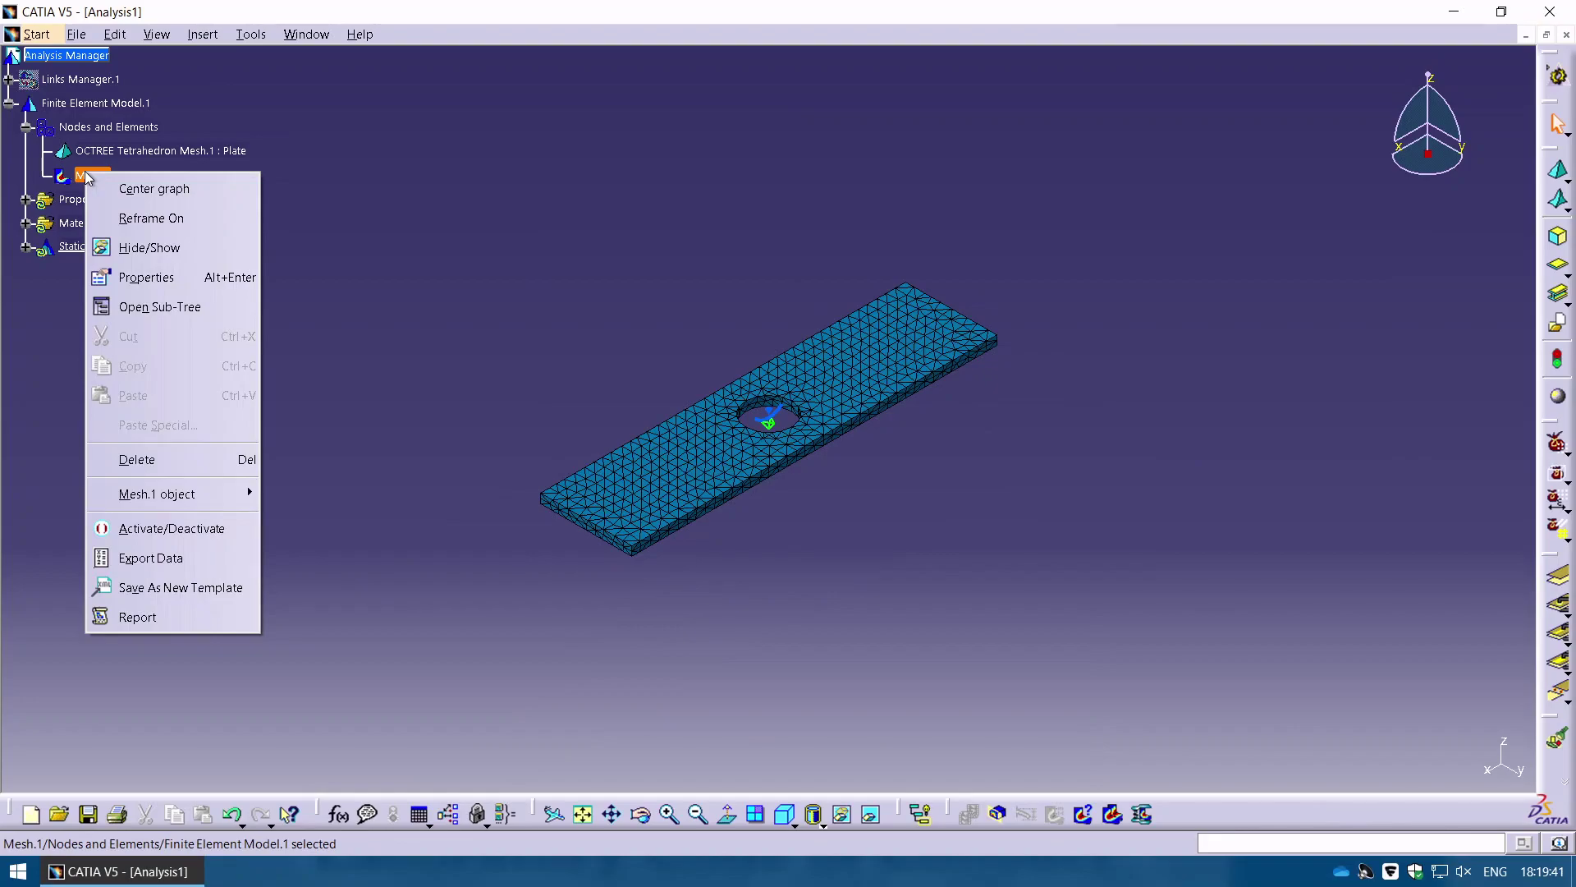
click(197, 527)
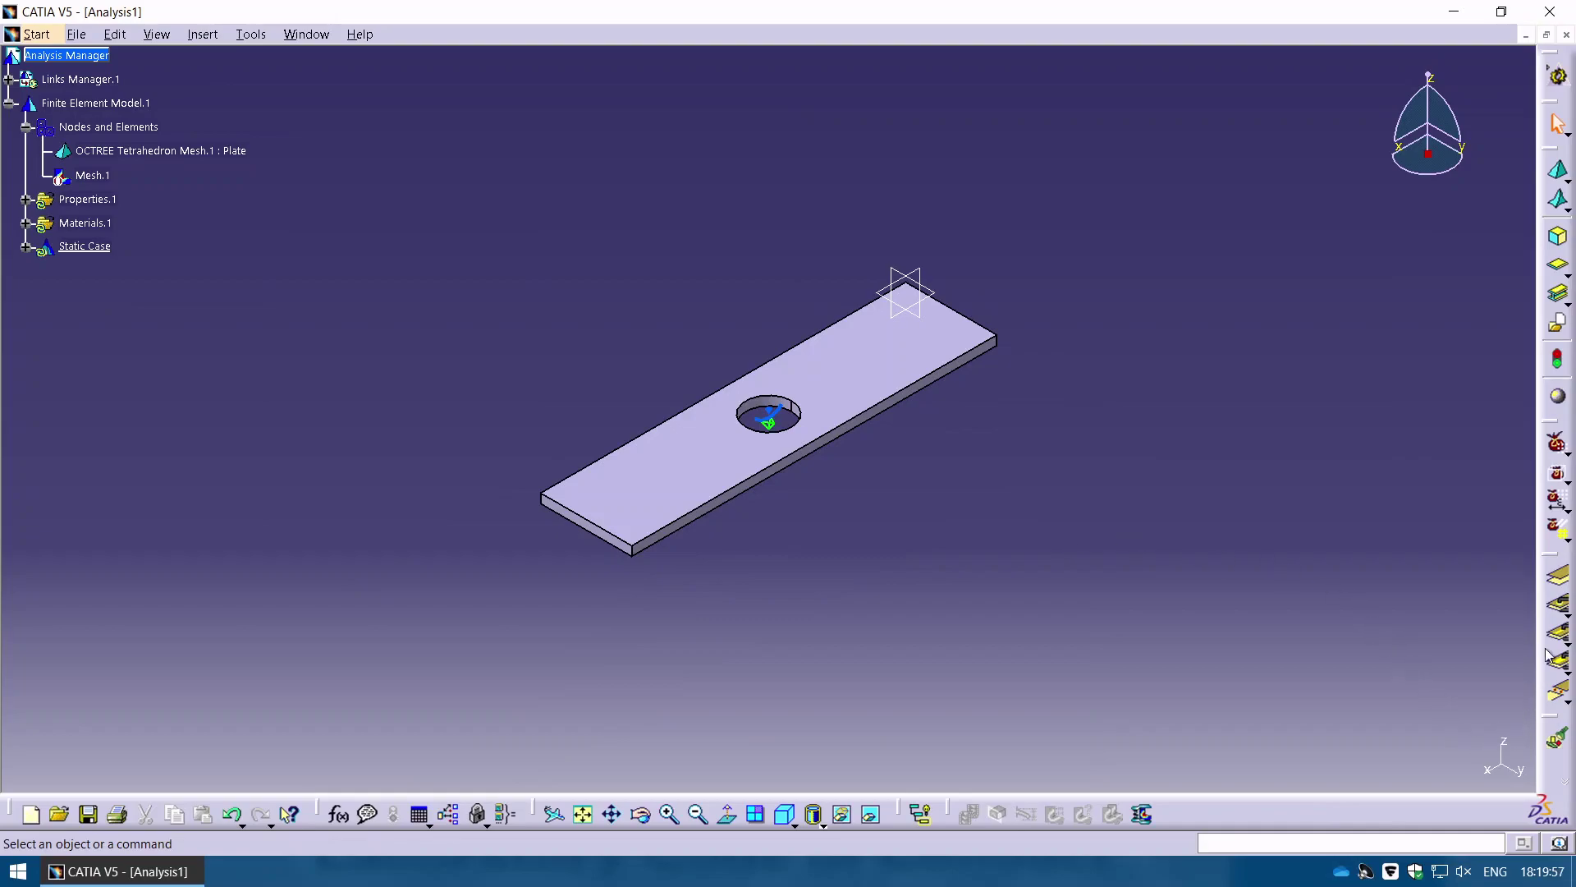
Apply a Clamp restraint to the plate's short end face beside the origin planes.
drag(1557, 718, 1258, 164)
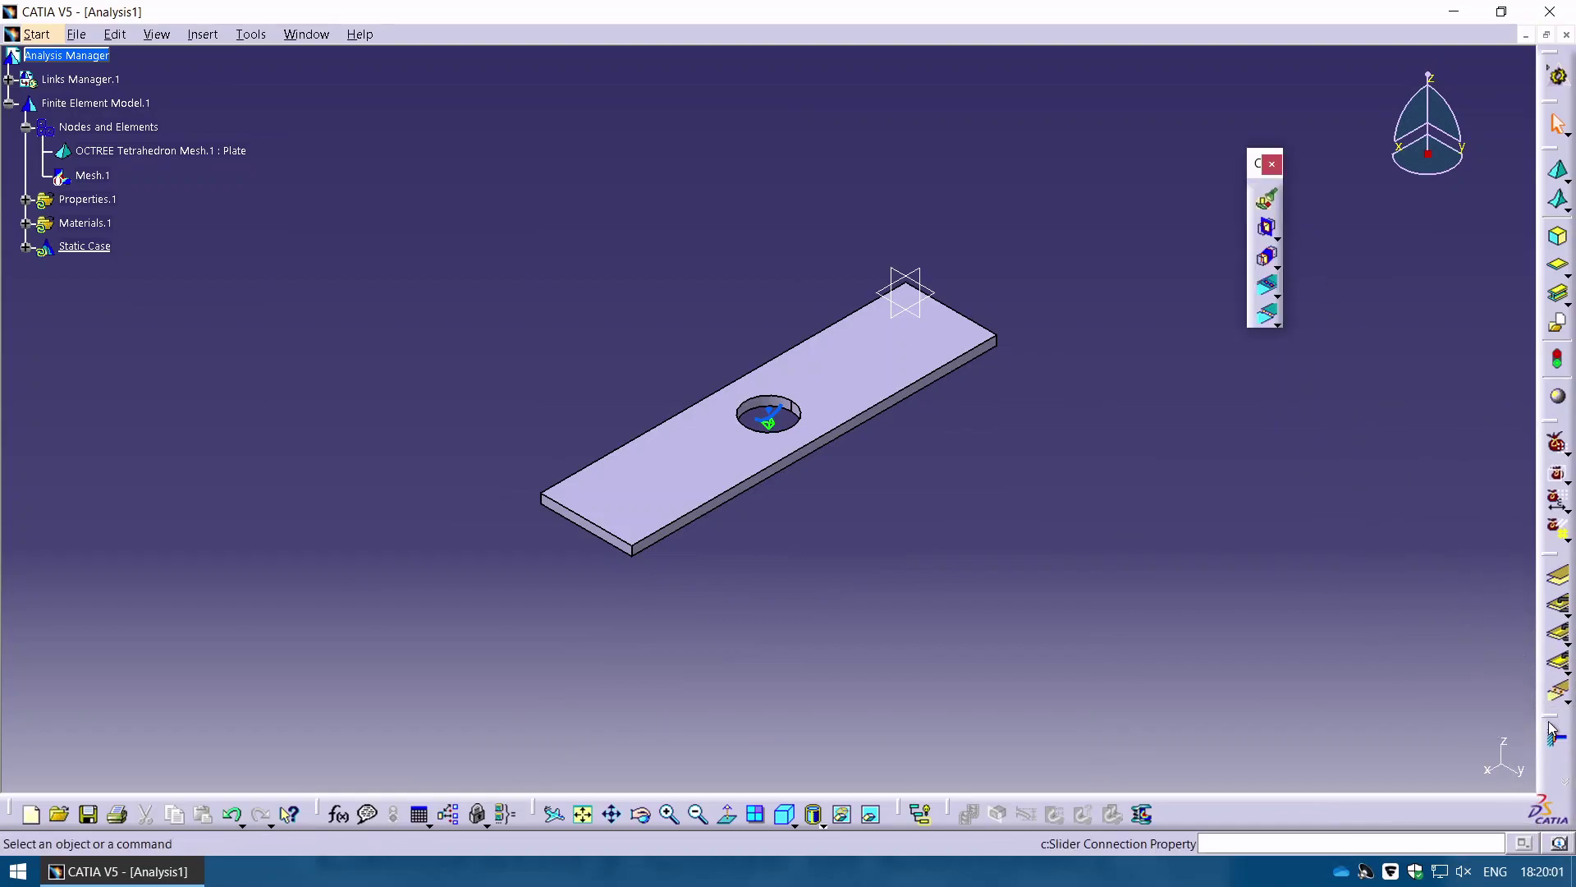
drag(1546, 721, 422, 224)
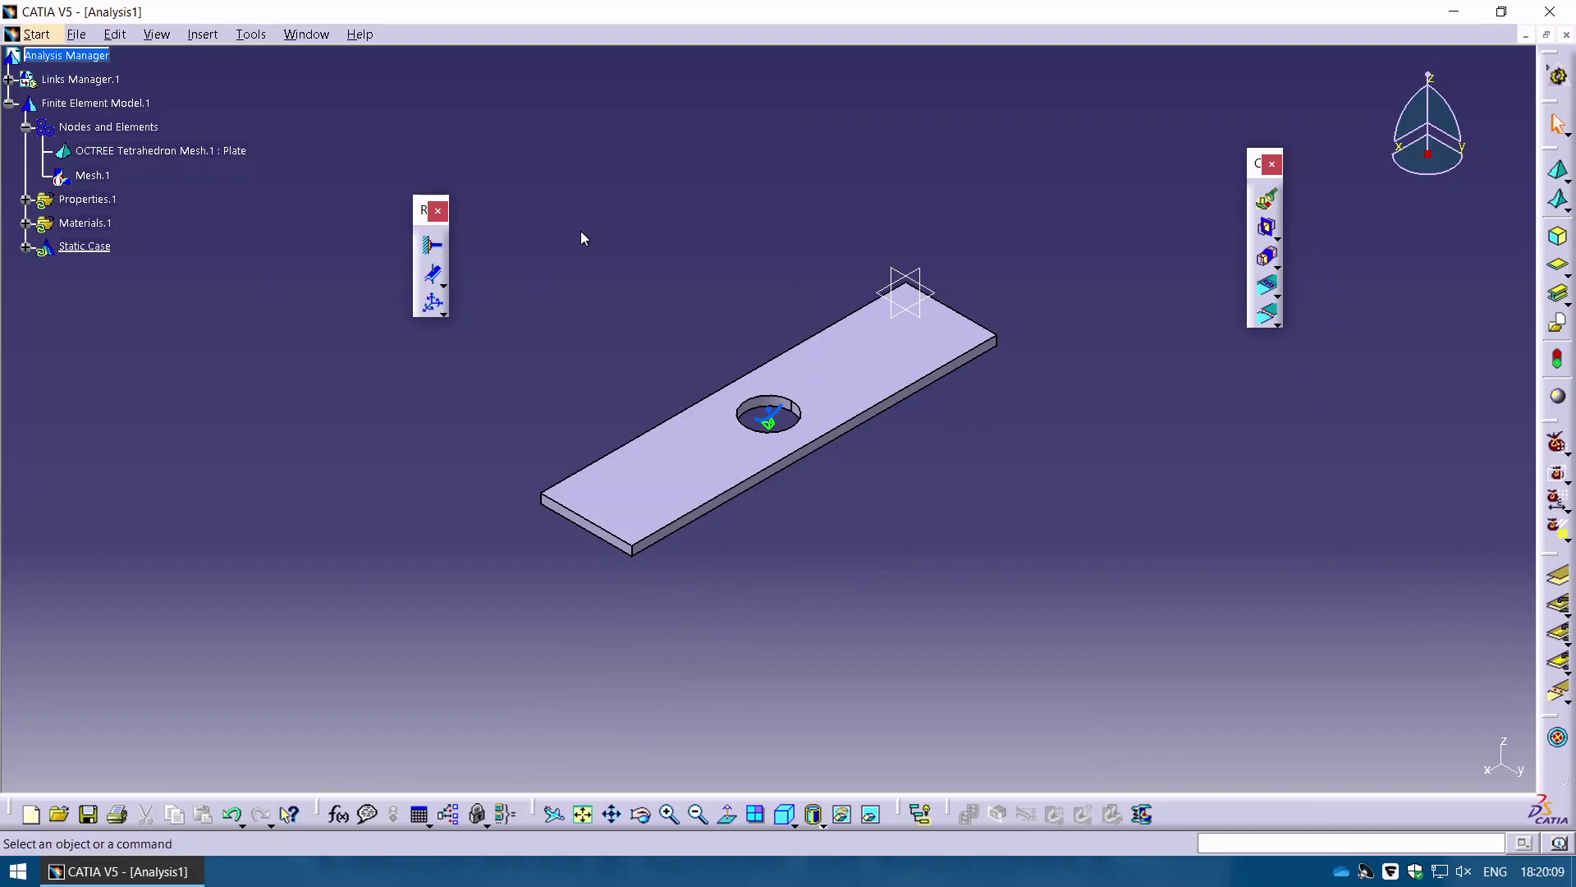
click(434, 246)
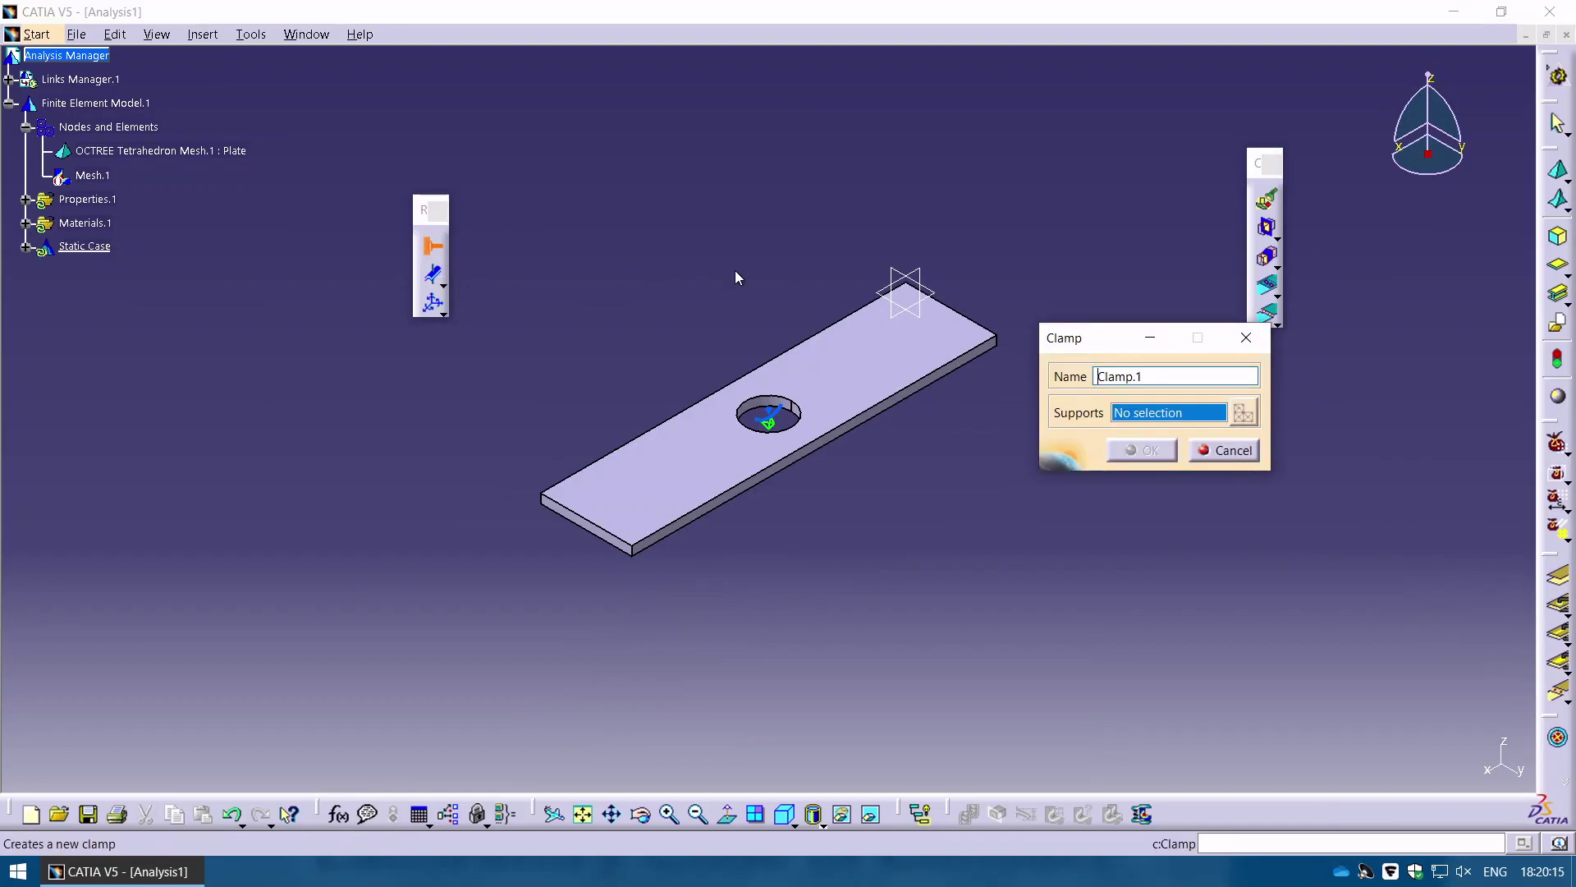
drag(1108, 338, 266, 386)
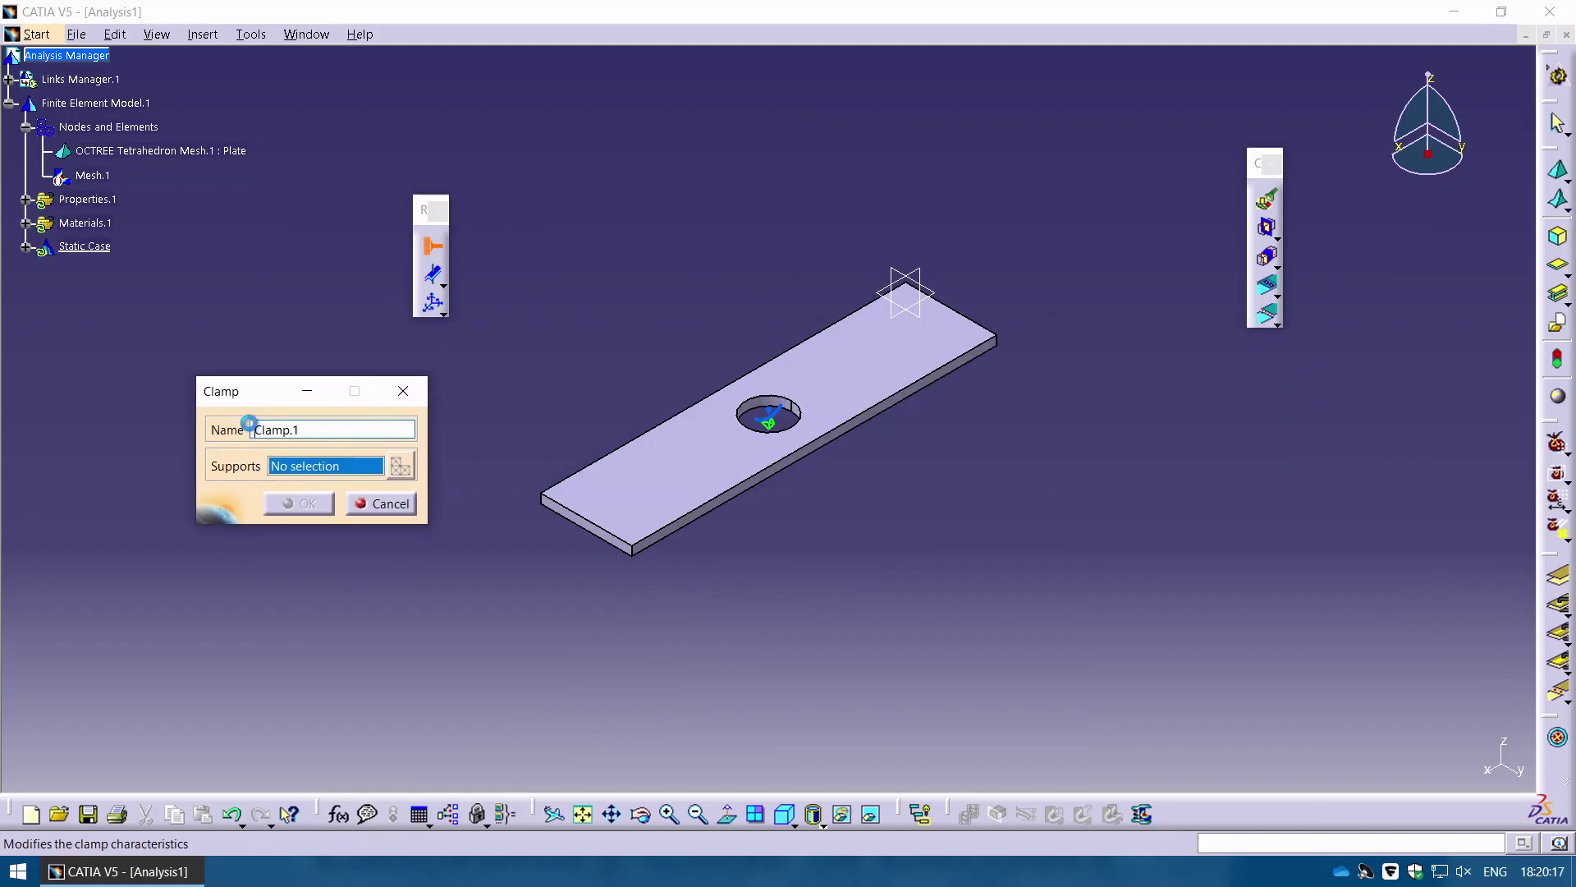
middle_drag(839, 537, 897, 494)
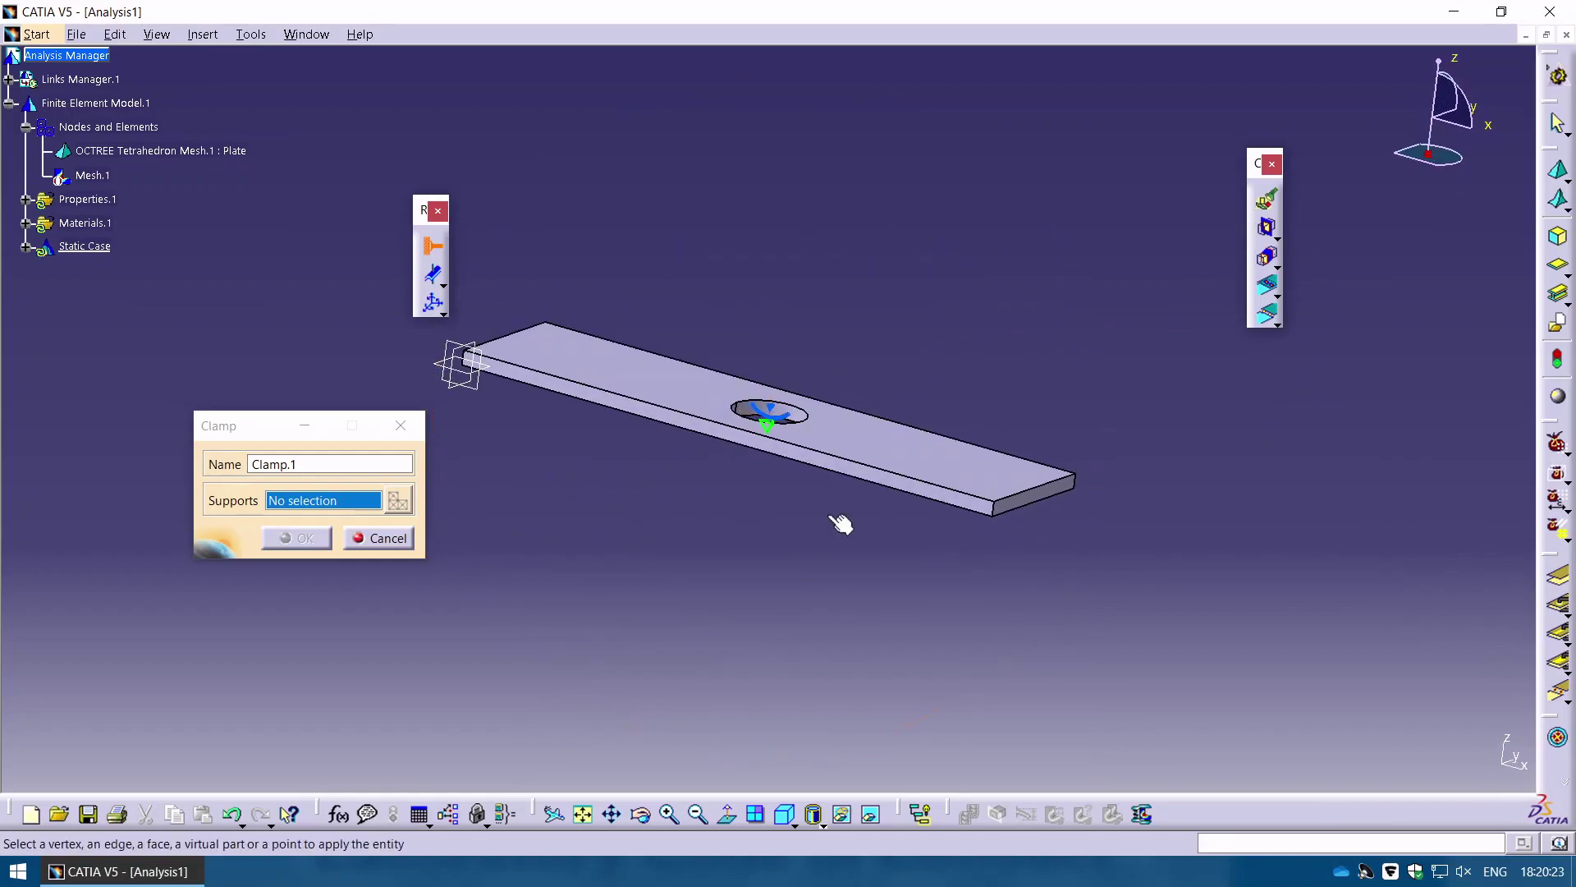
middle_drag(694, 520, 1038, 542)
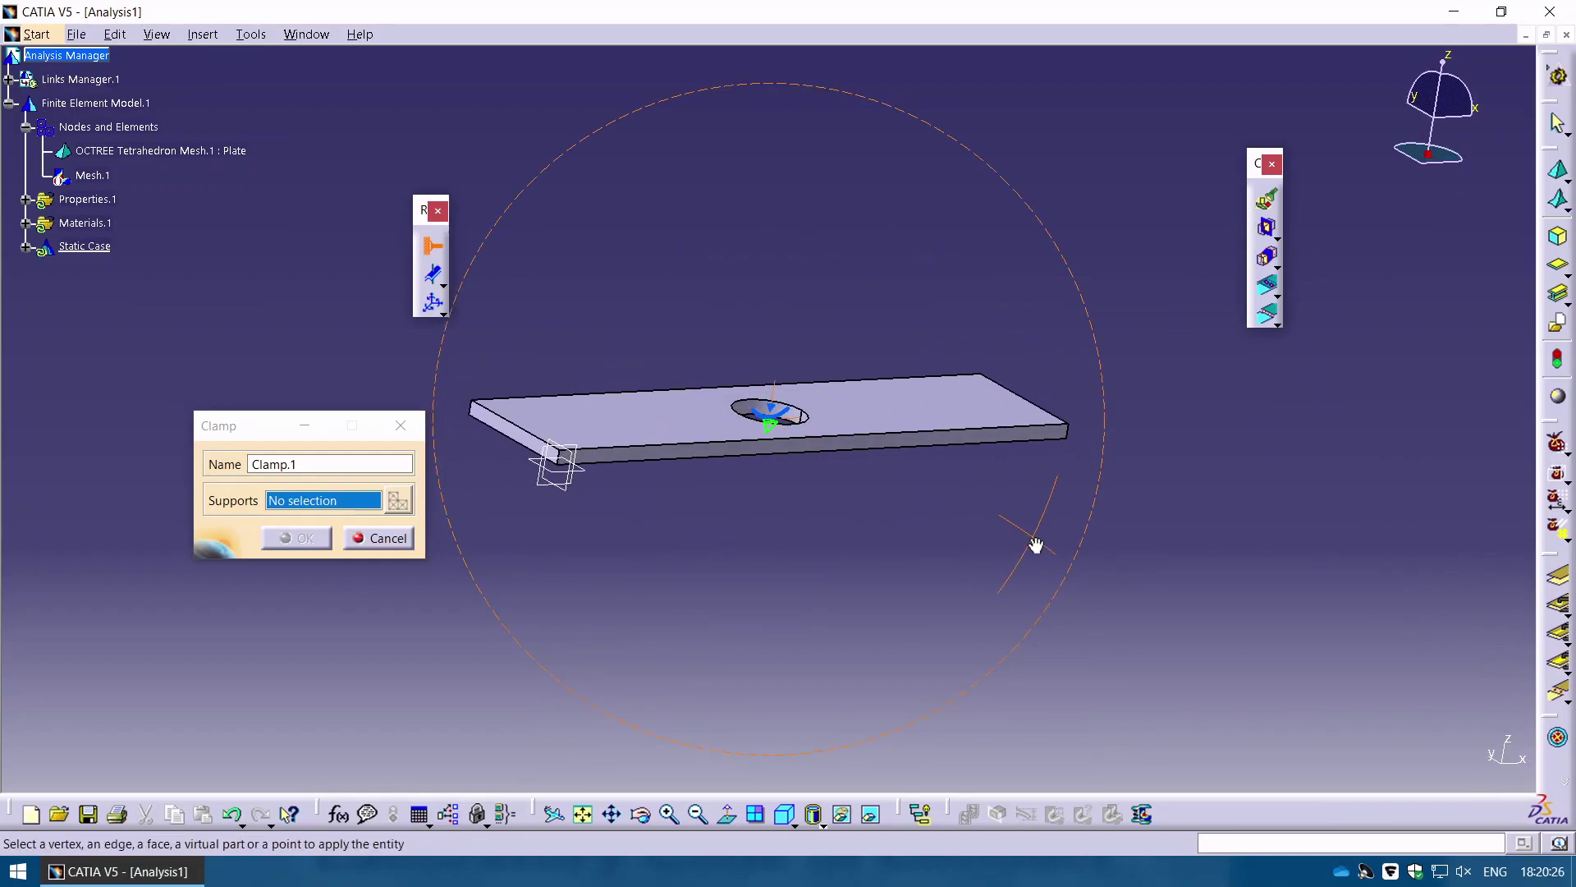
click(519, 437)
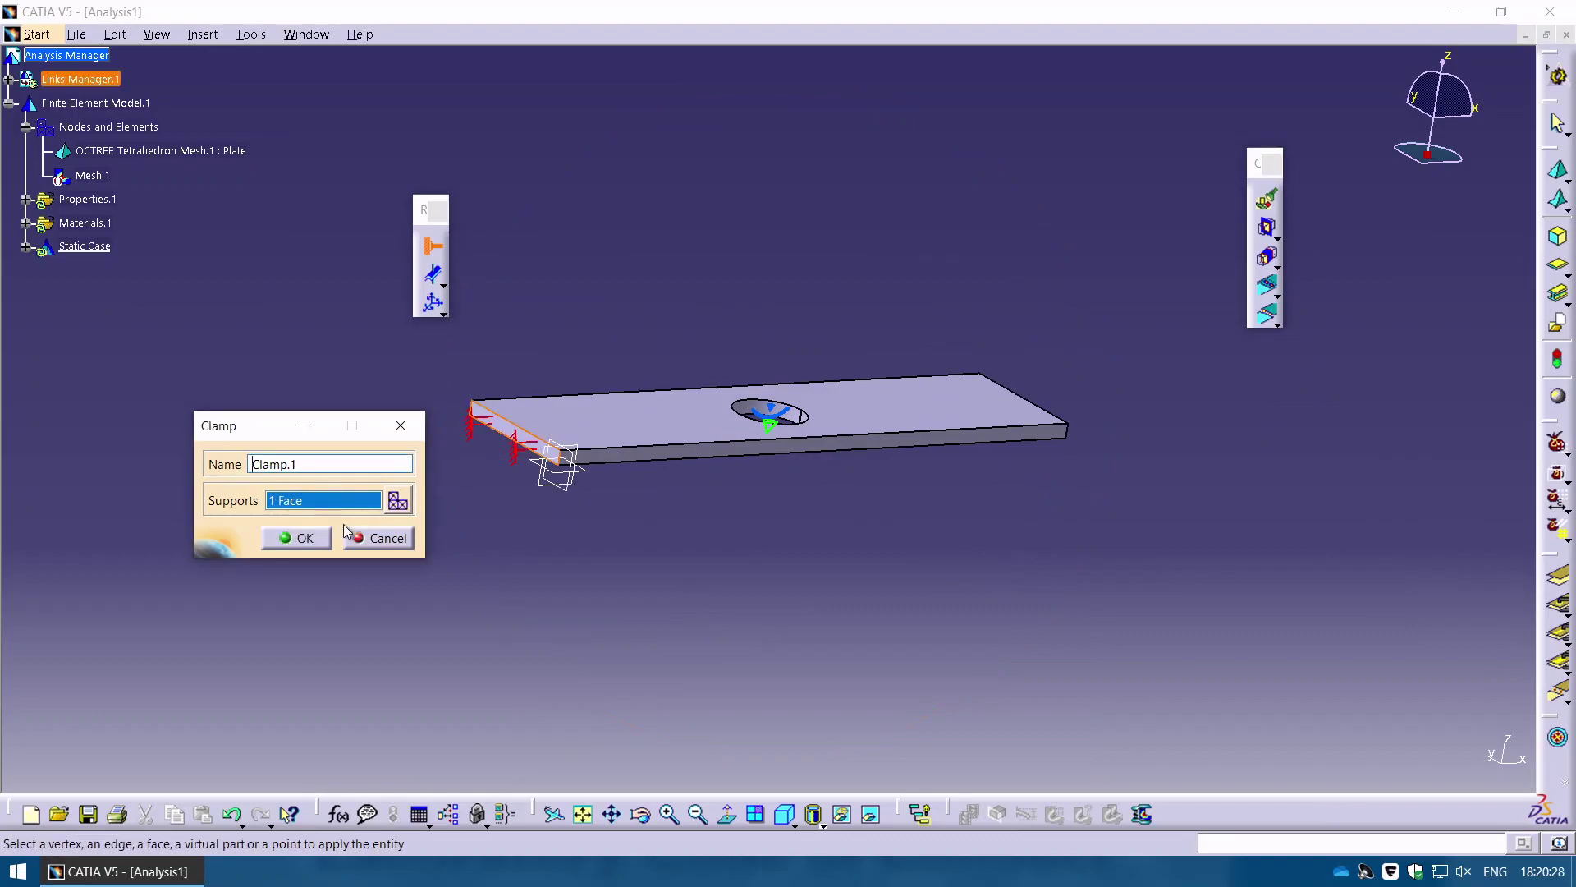
click(289, 540)
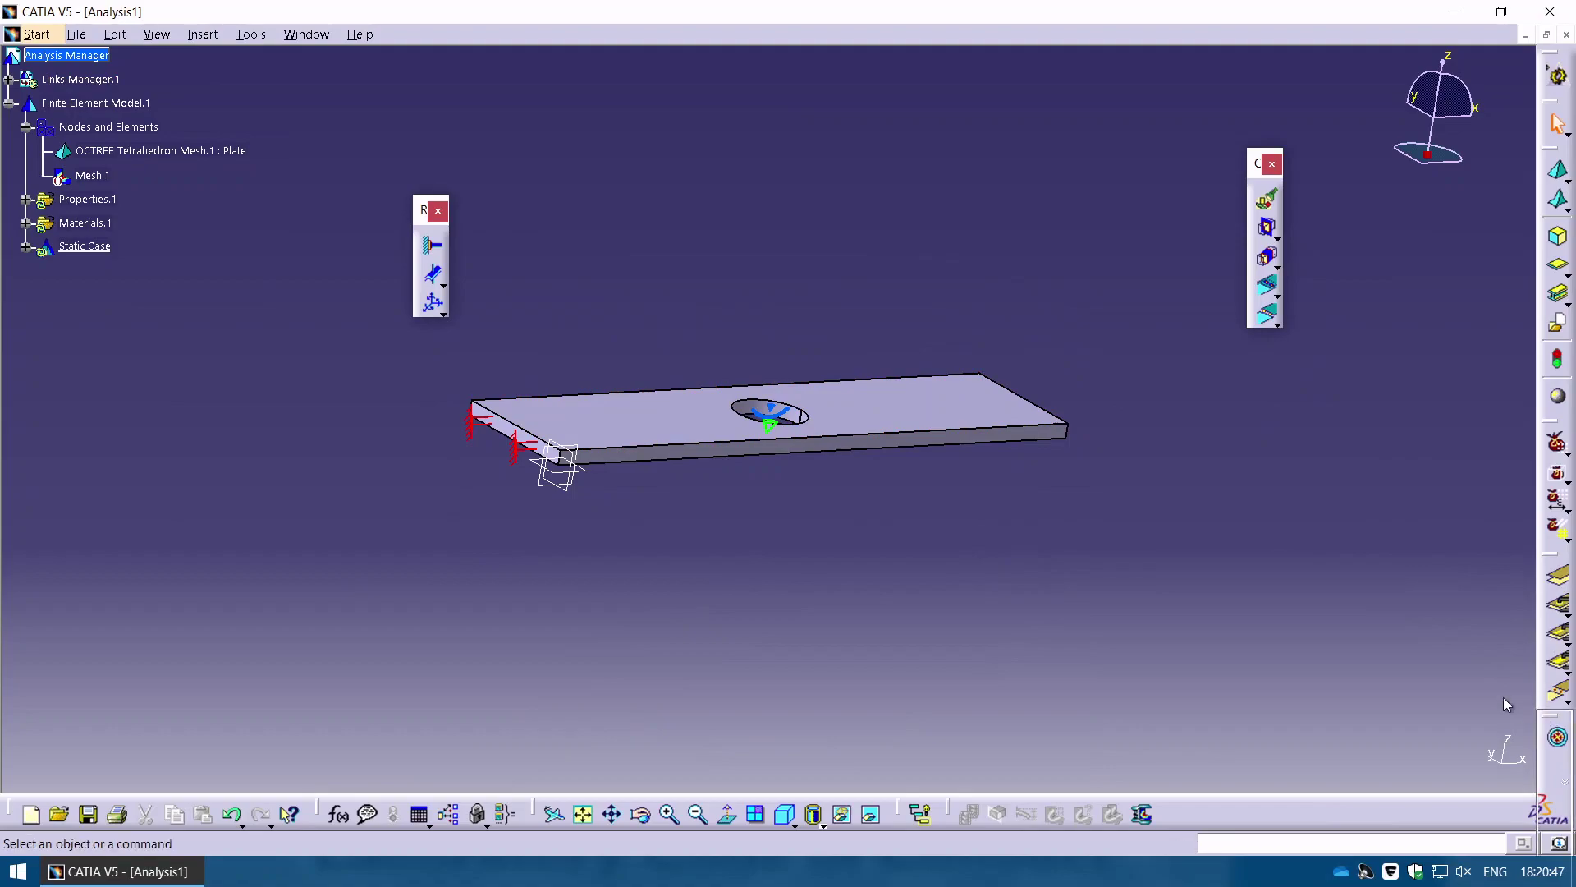
Start a Distributed Force in the global axis system with a force vector of 1000 N along X.
drag(499, 185, 367, 225)
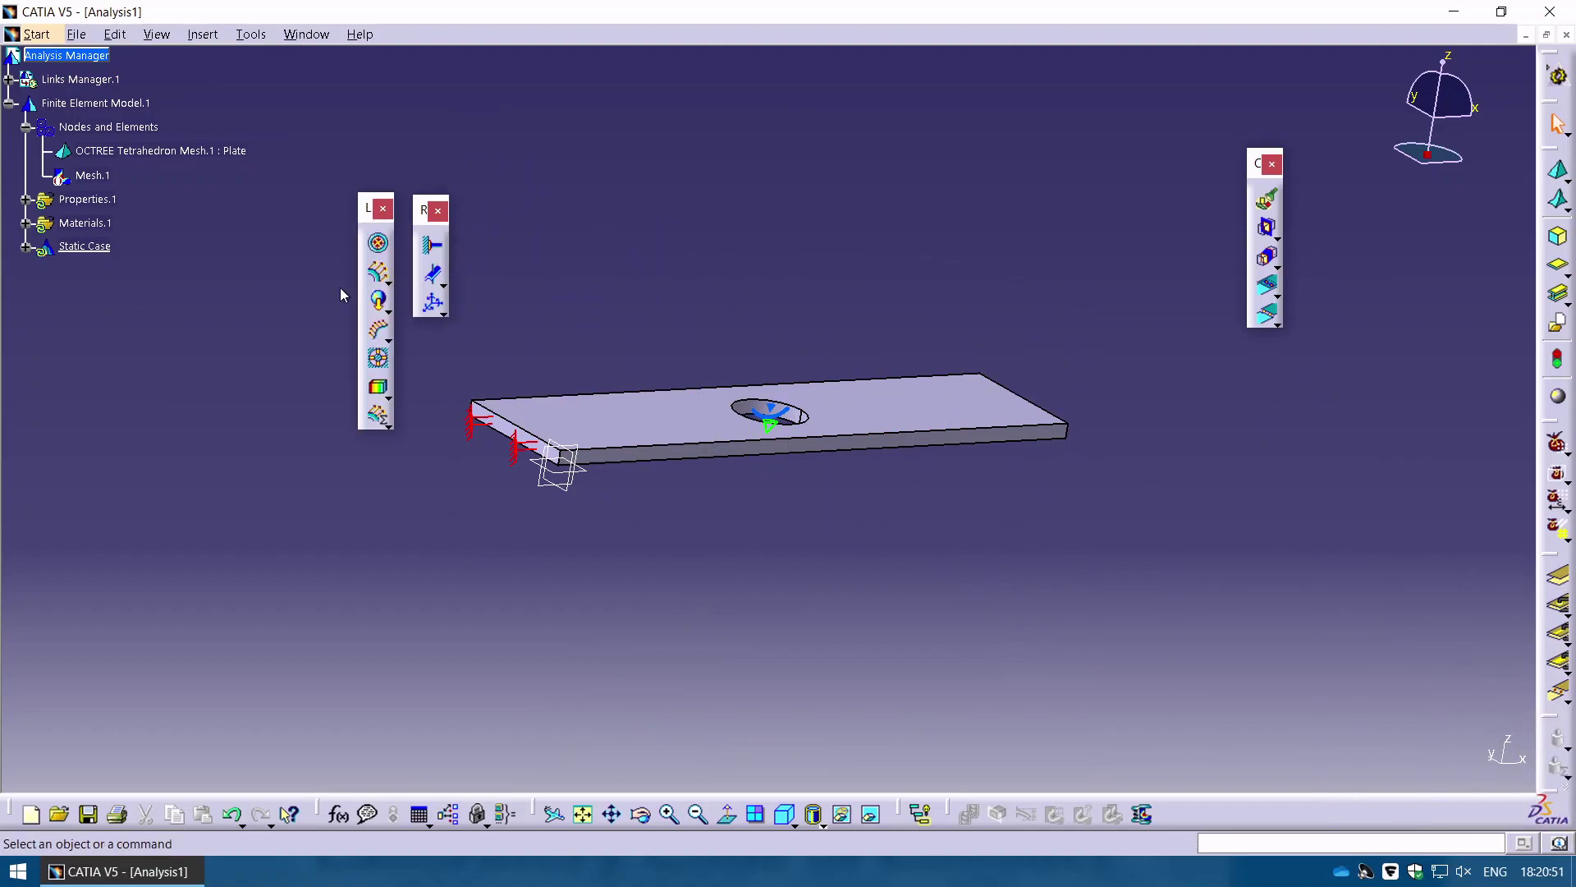
click(387, 283)
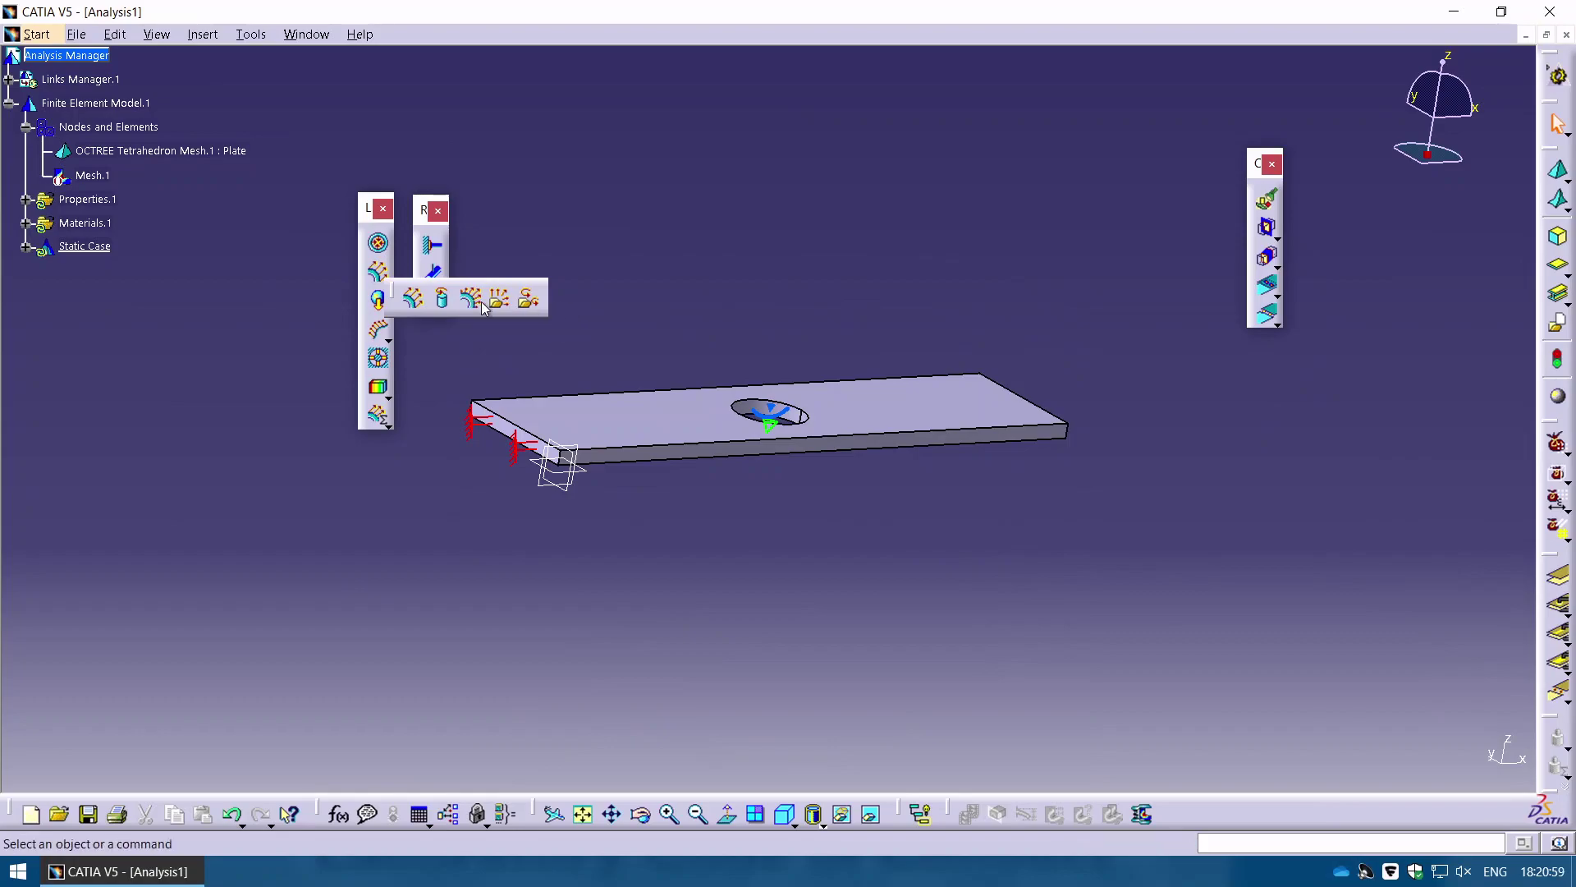
click(413, 299)
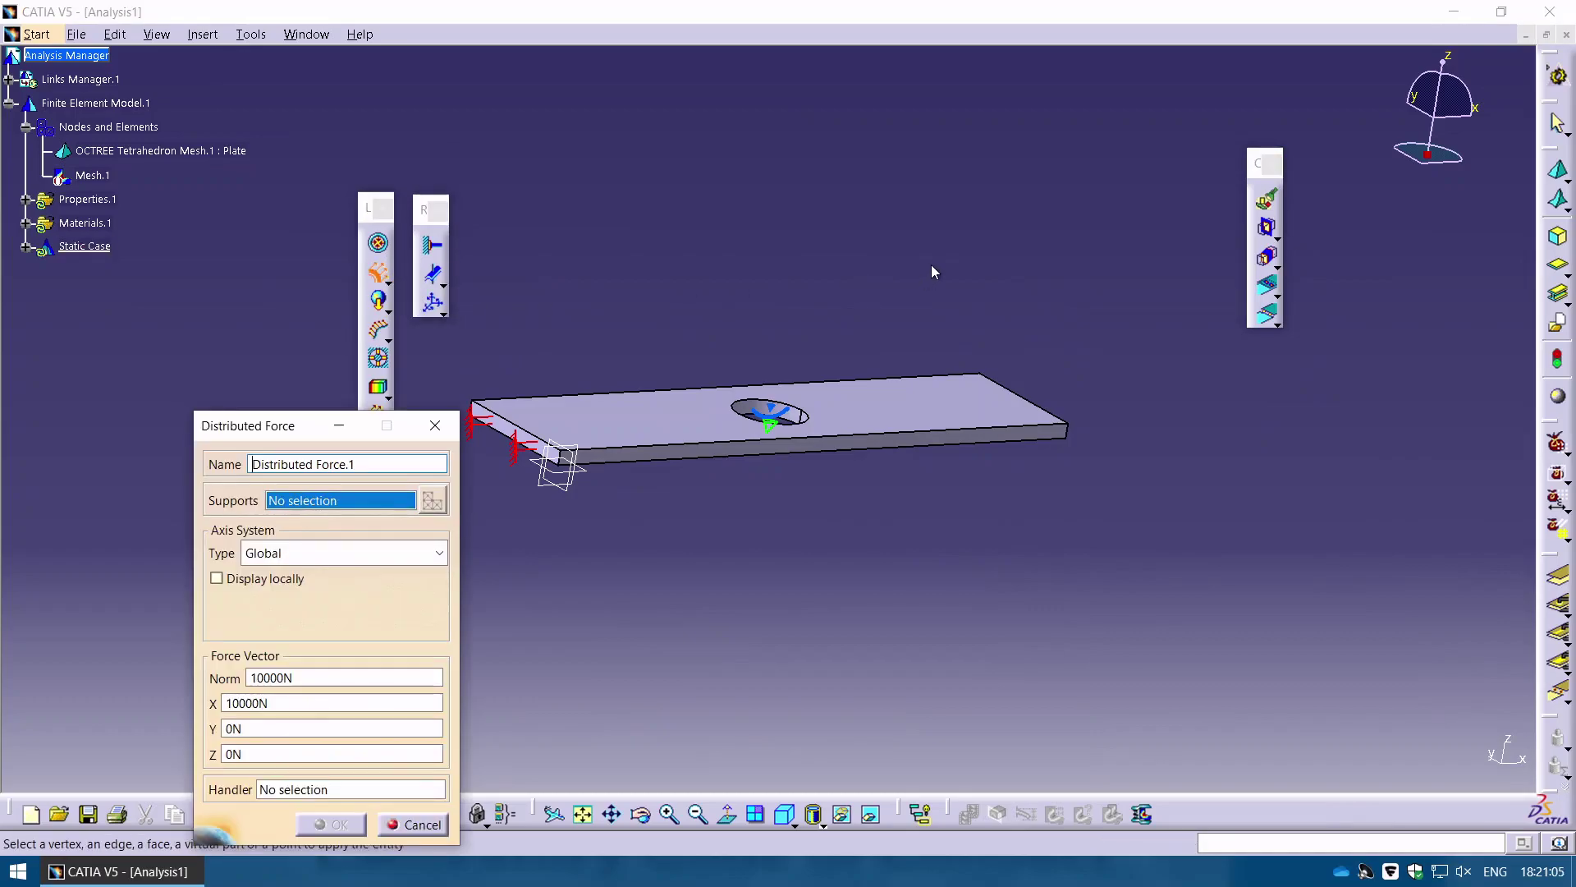
middle_drag(932, 268, 561, 500)
double_click(246, 703)
text(0)
key(Return)
click(246, 728)
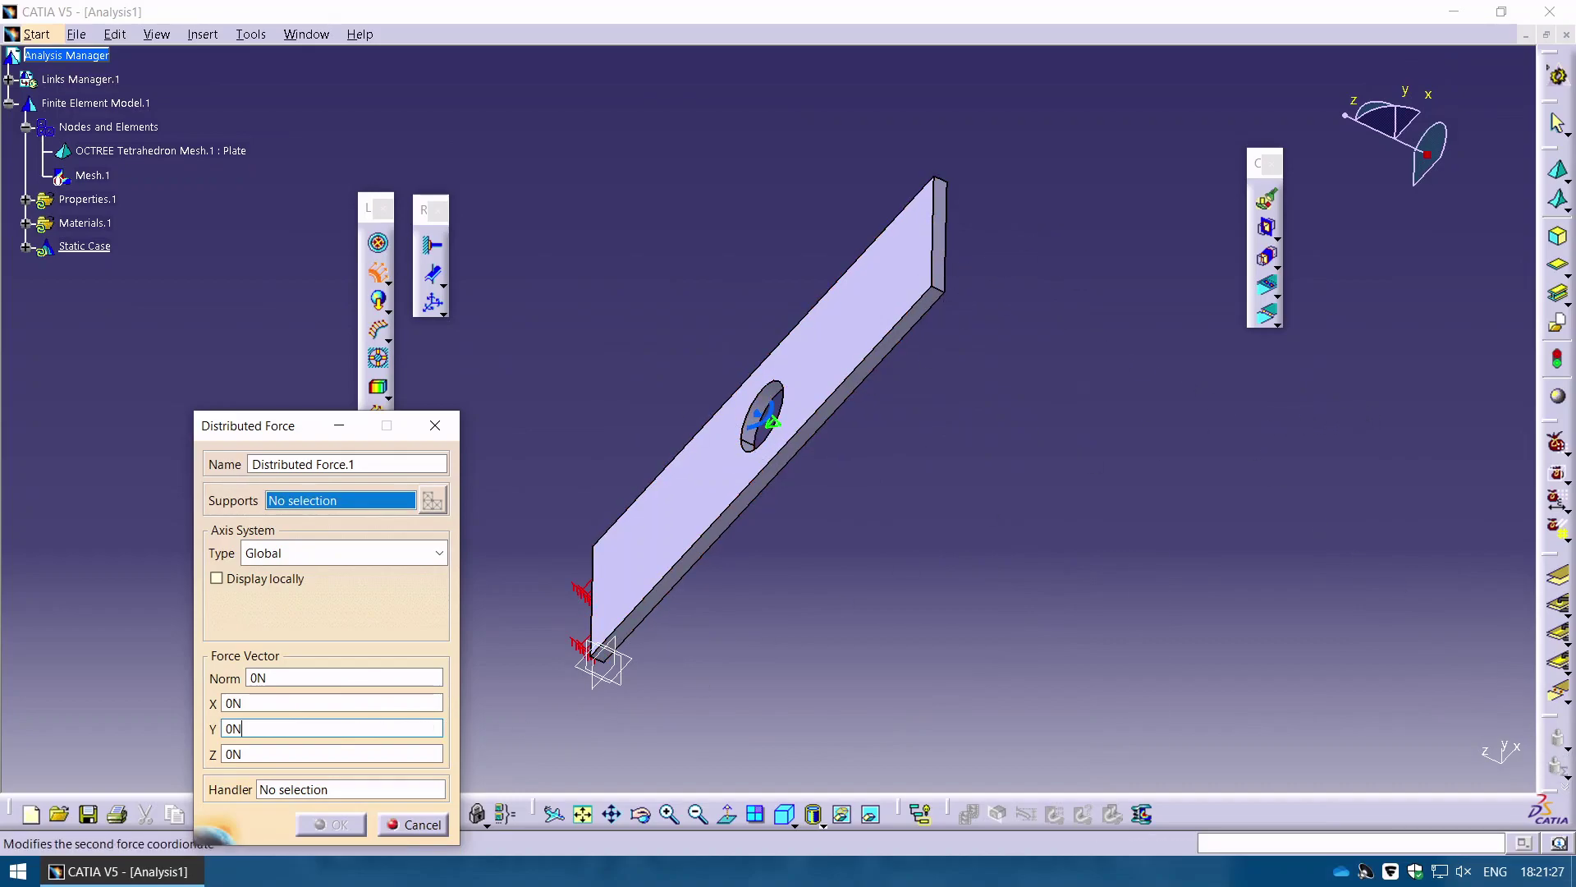
click(257, 703)
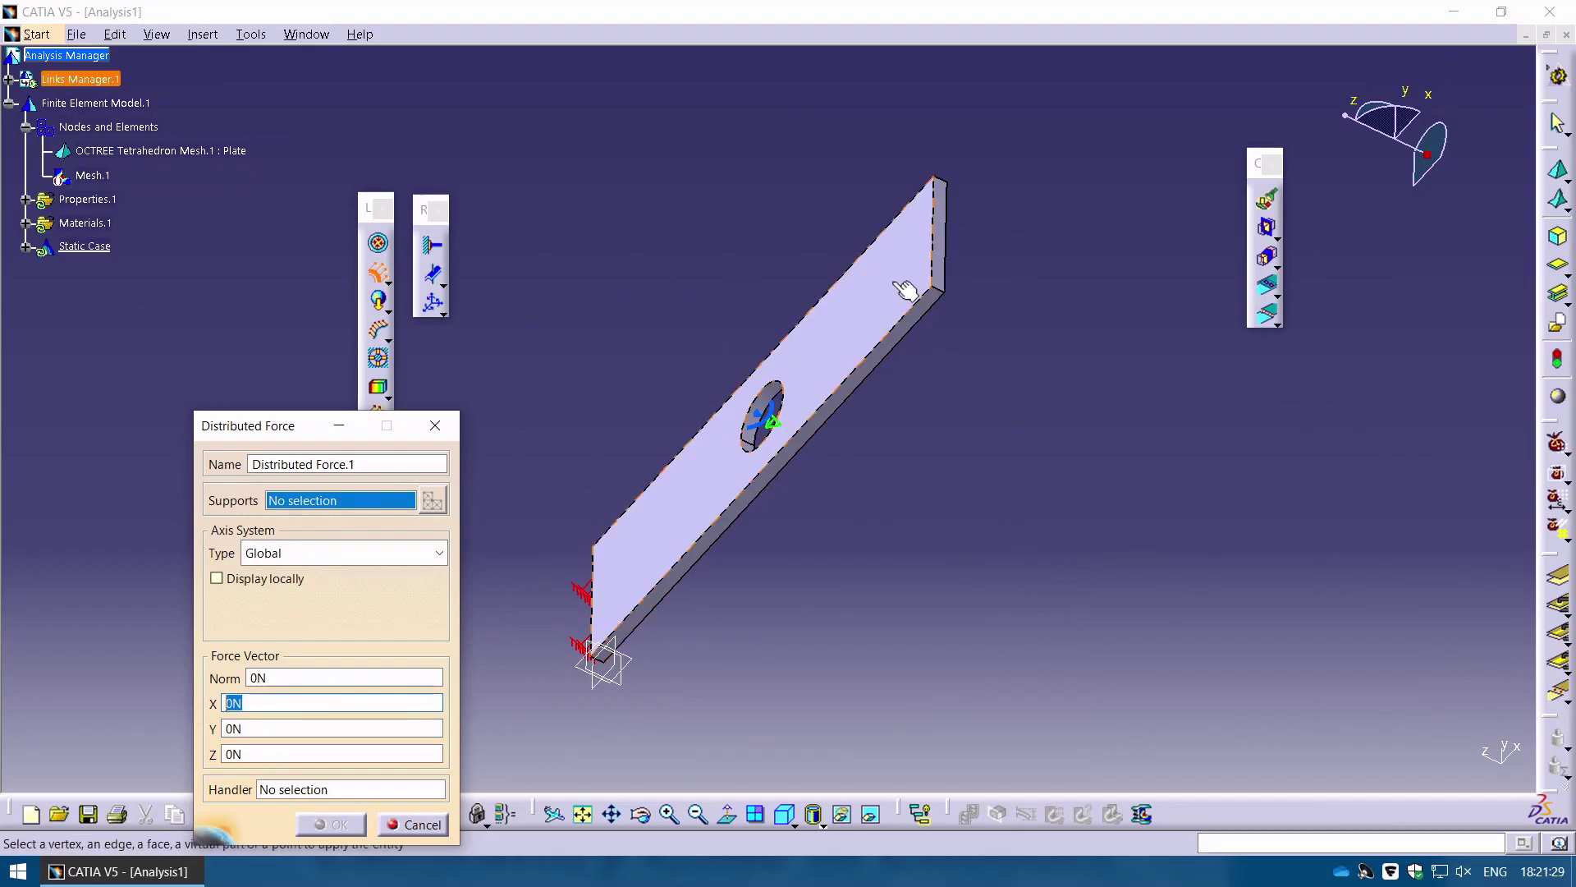
text(1000)
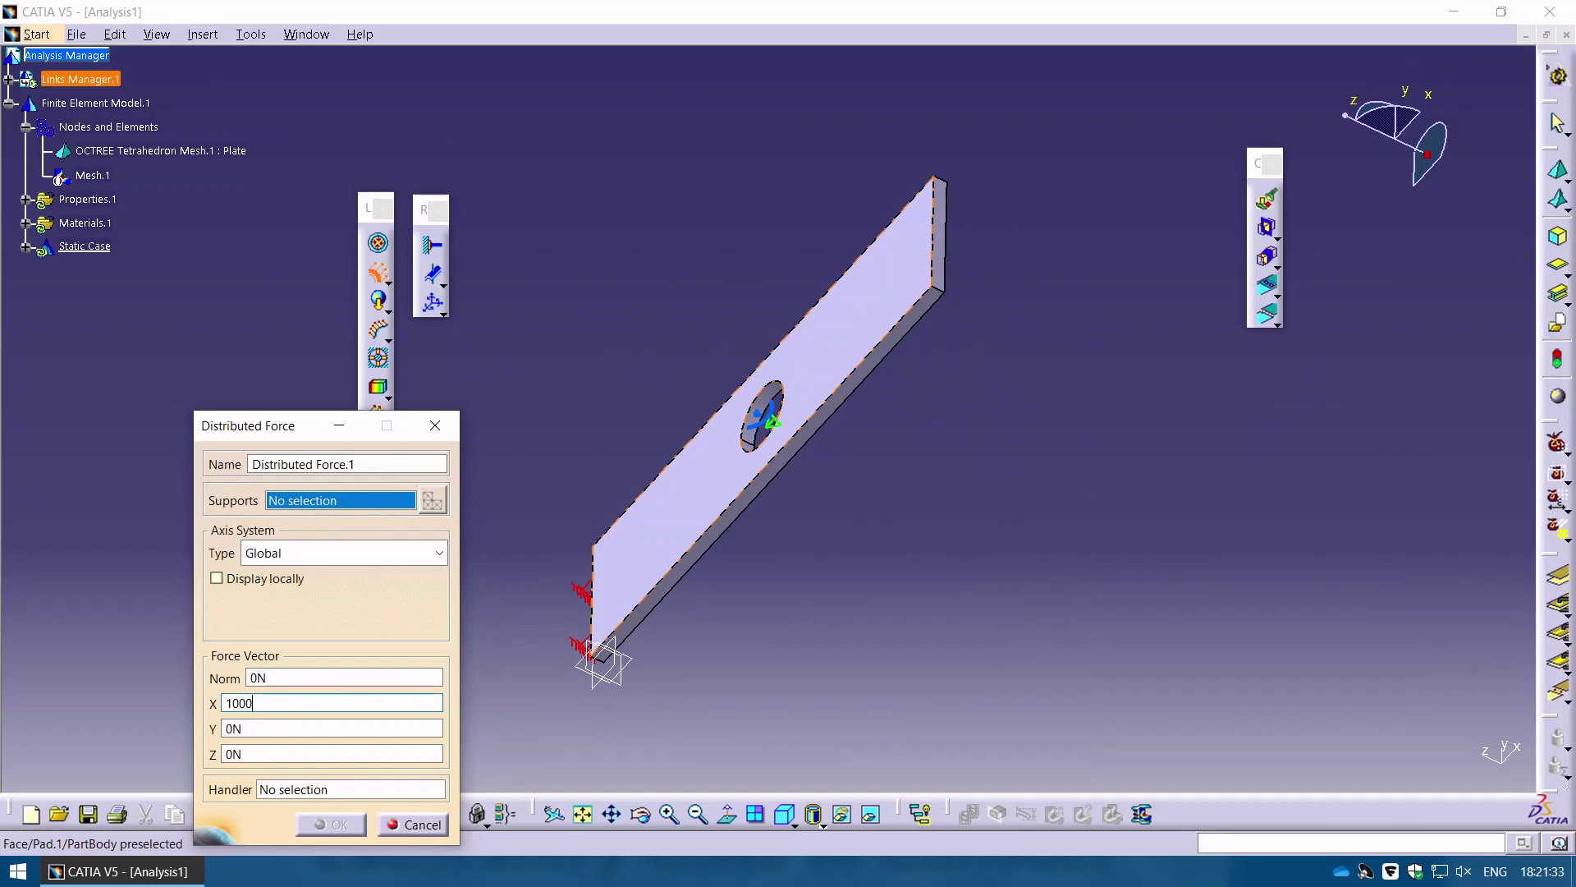
Apply the distributed force to the short end face opposite the clamp.
click(946, 220)
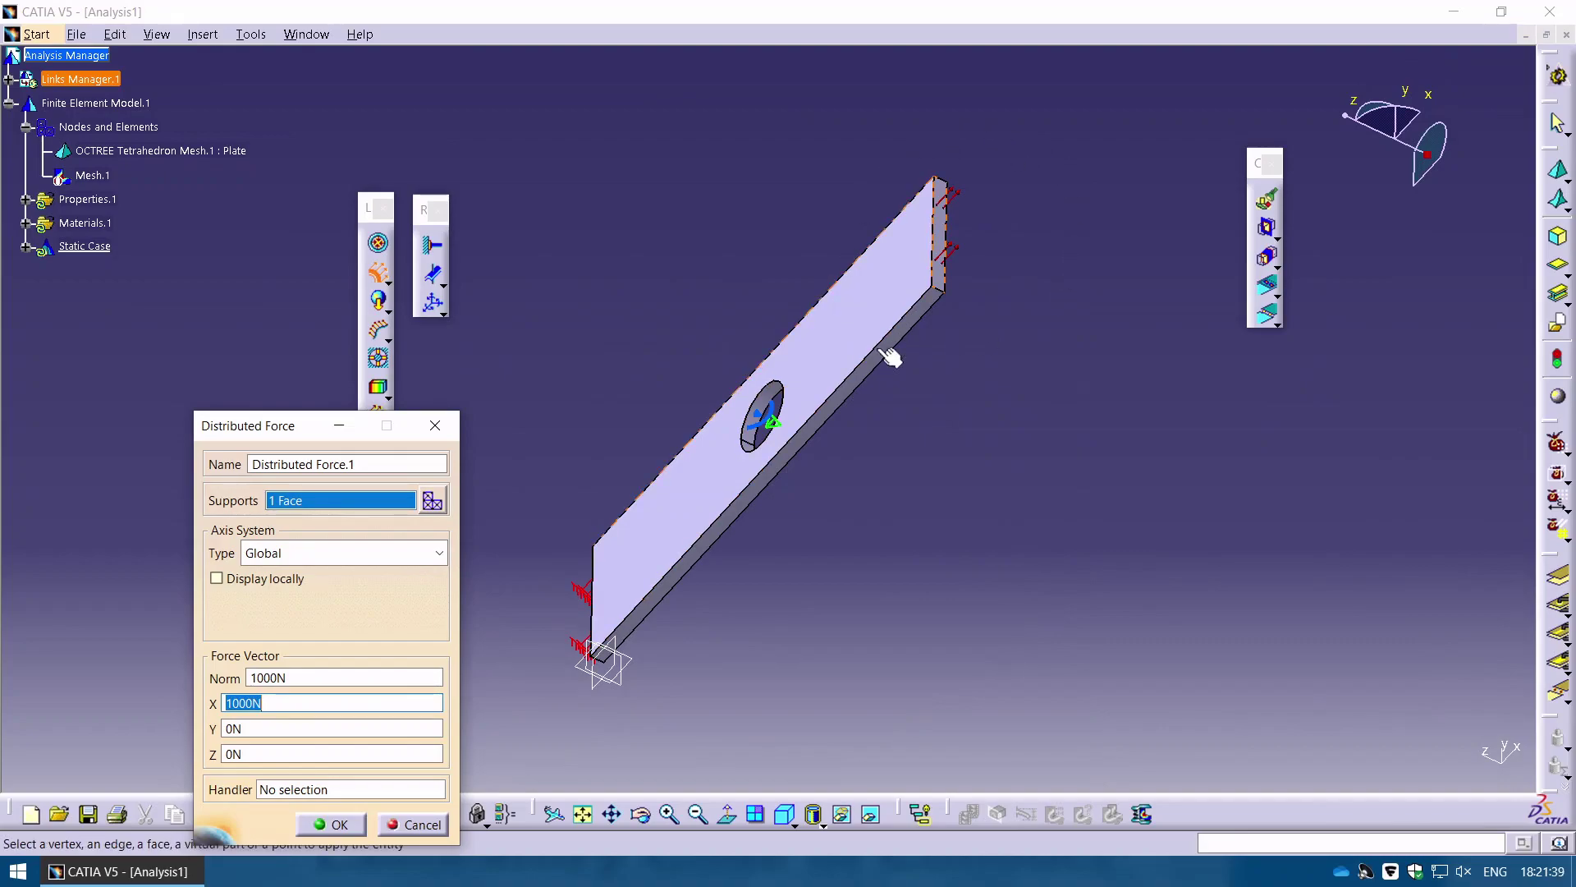
click(336, 823)
middle_drag(1013, 443, 919, 595)
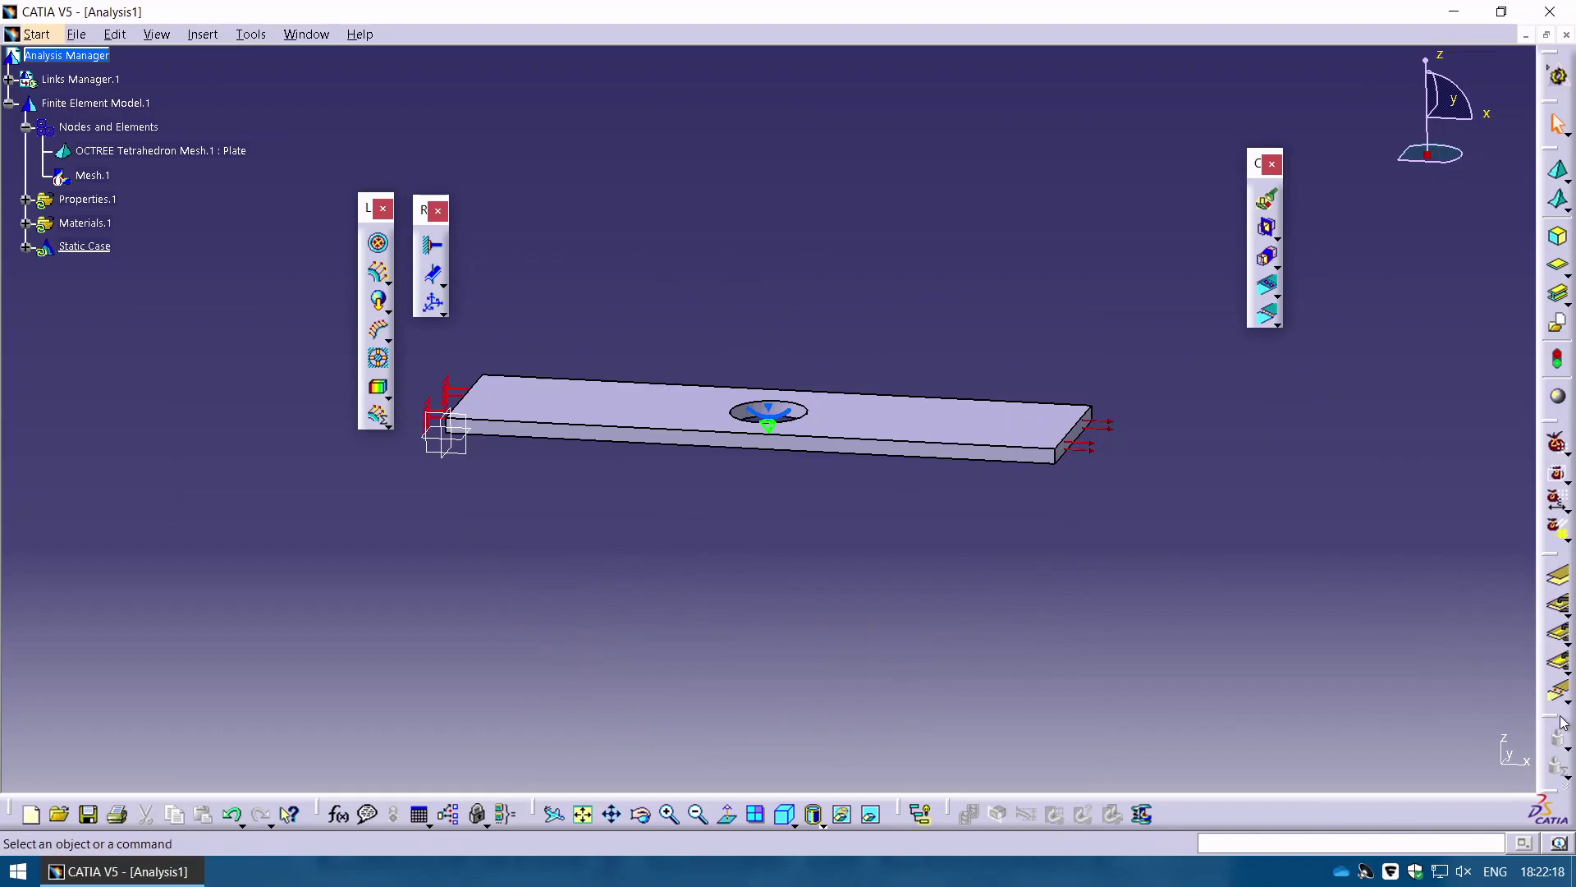
Compute the static case with the All option, accepting the resource estimation to continue.
drag(1169, 101, 1215, 177)
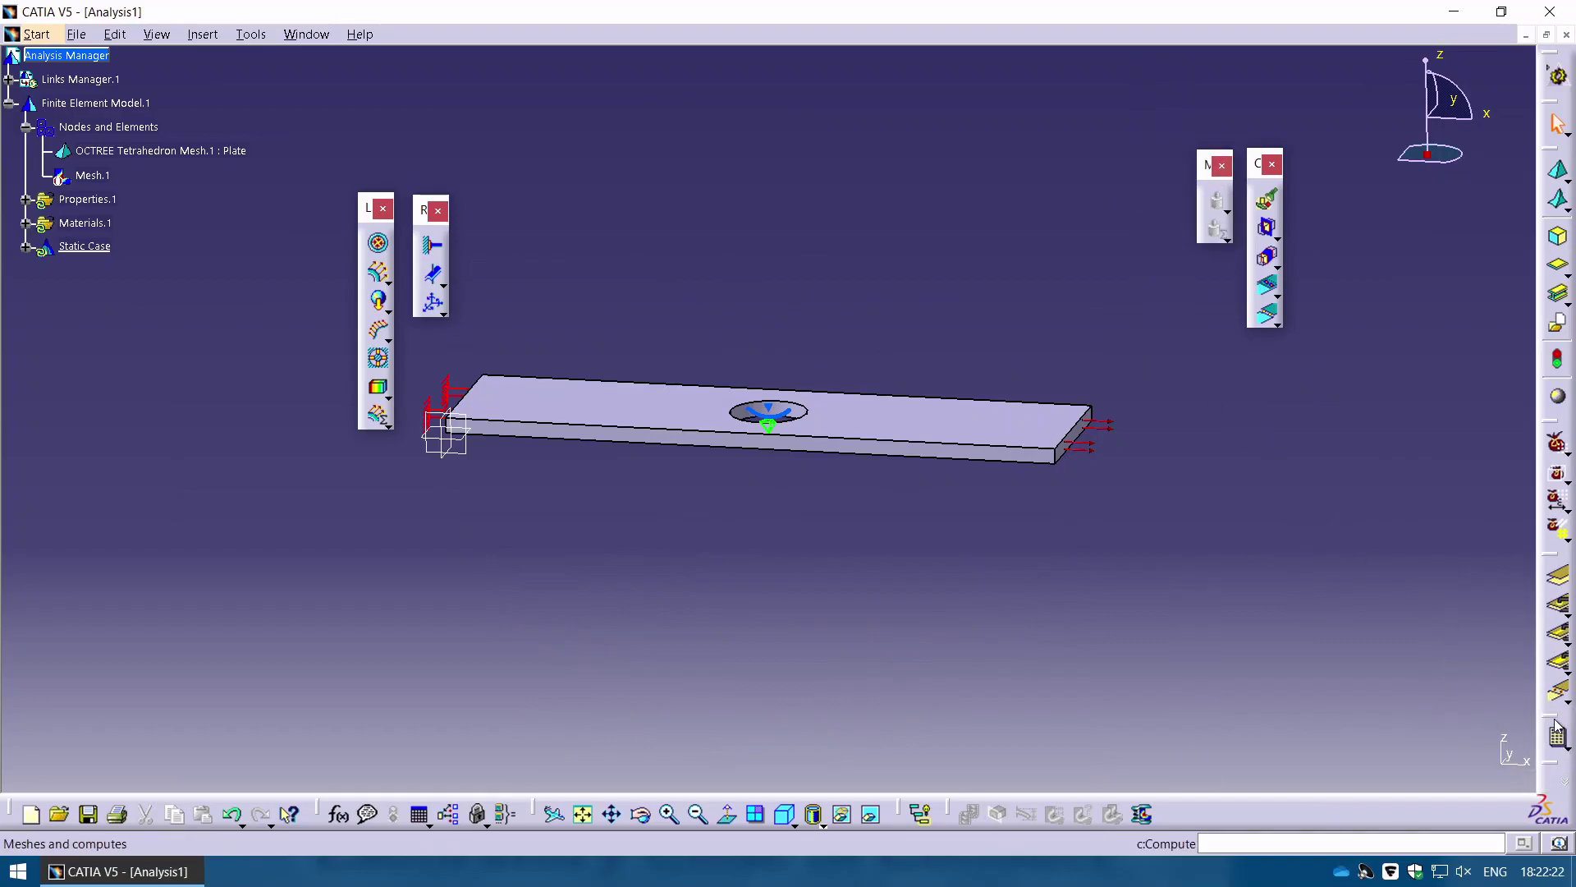
drag(1147, 191, 1038, 187)
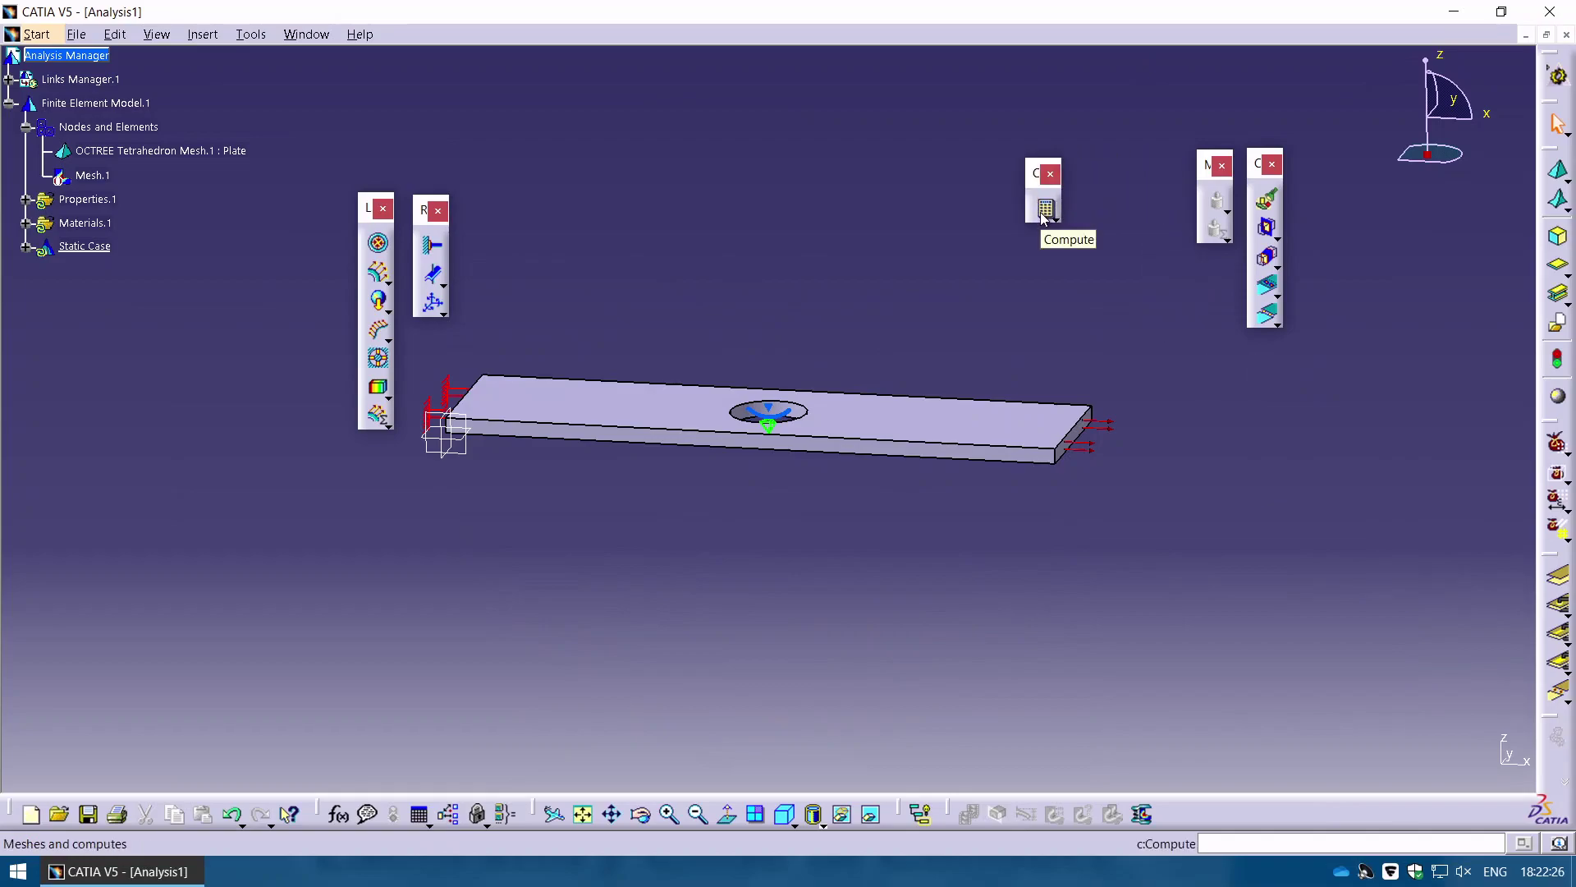
click(1045, 209)
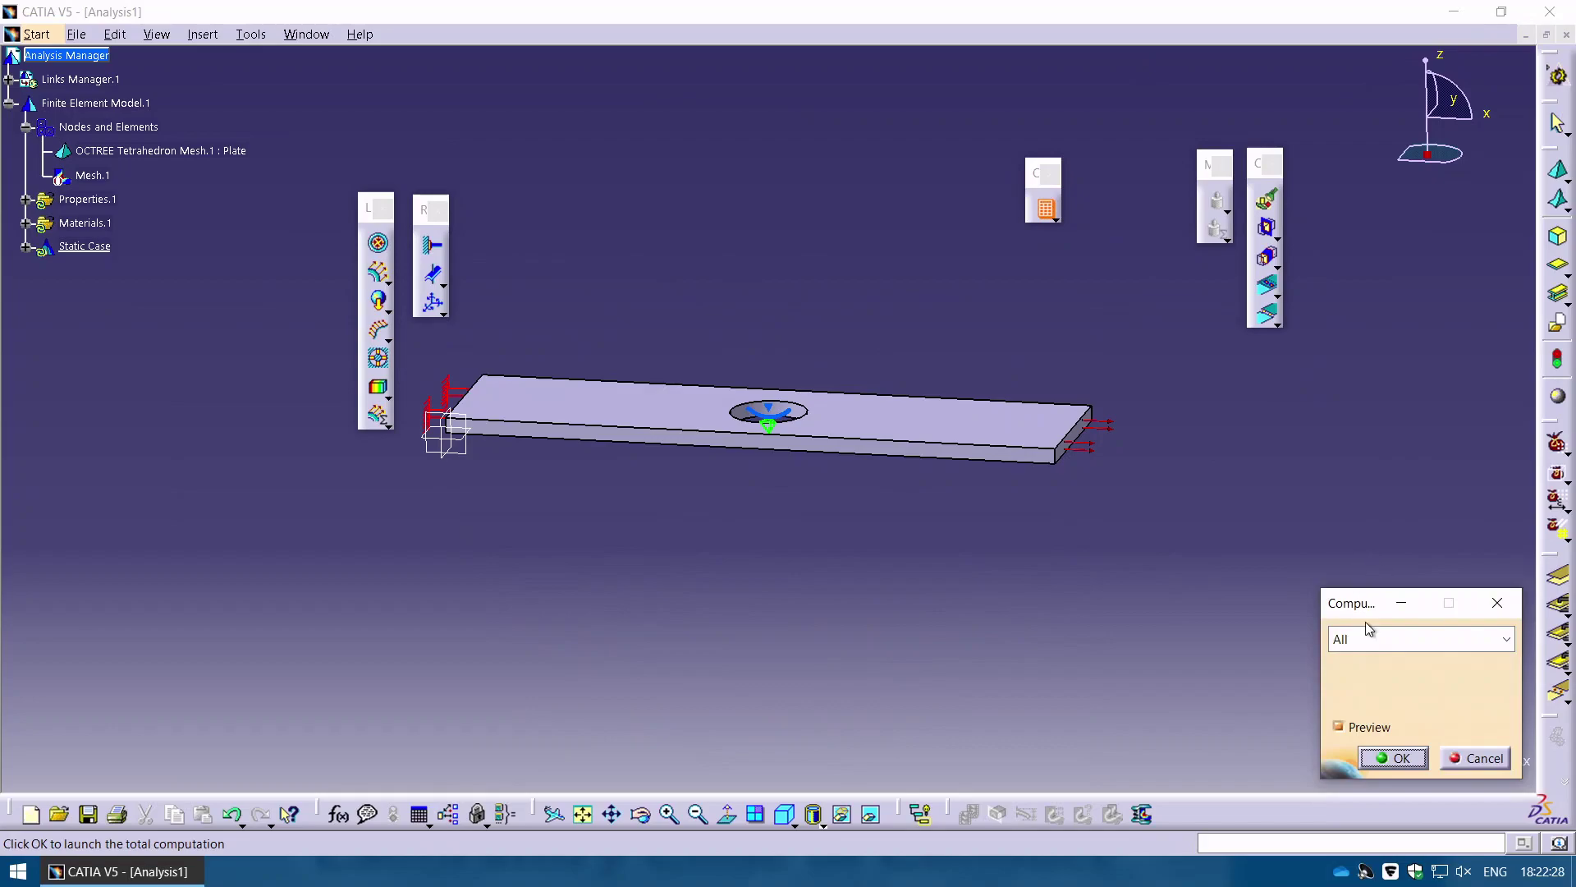
click(1399, 640)
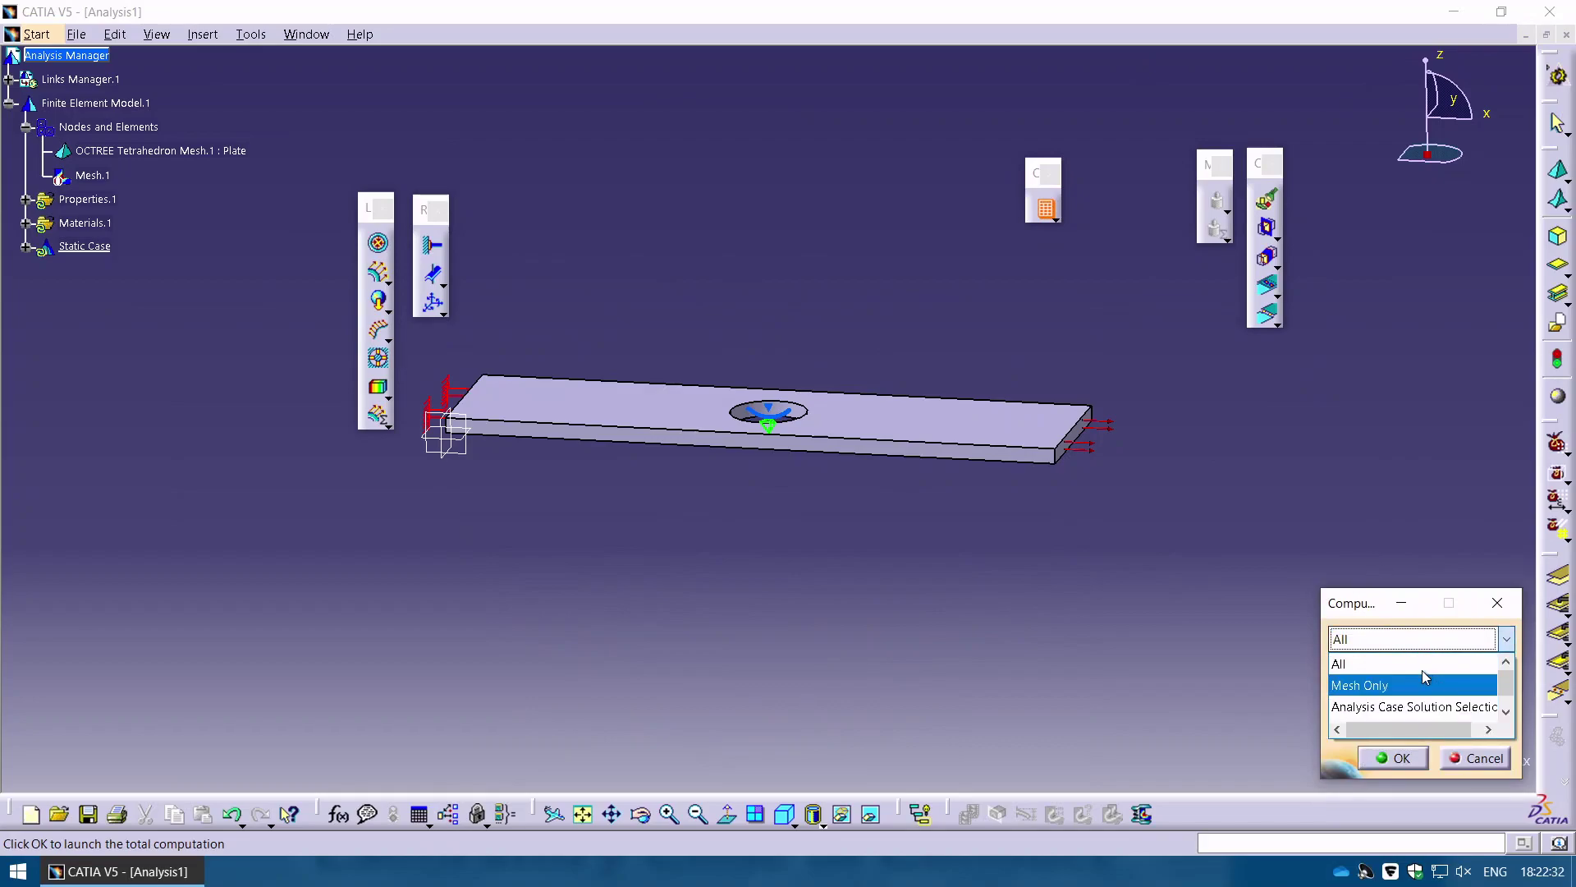
click(1353, 665)
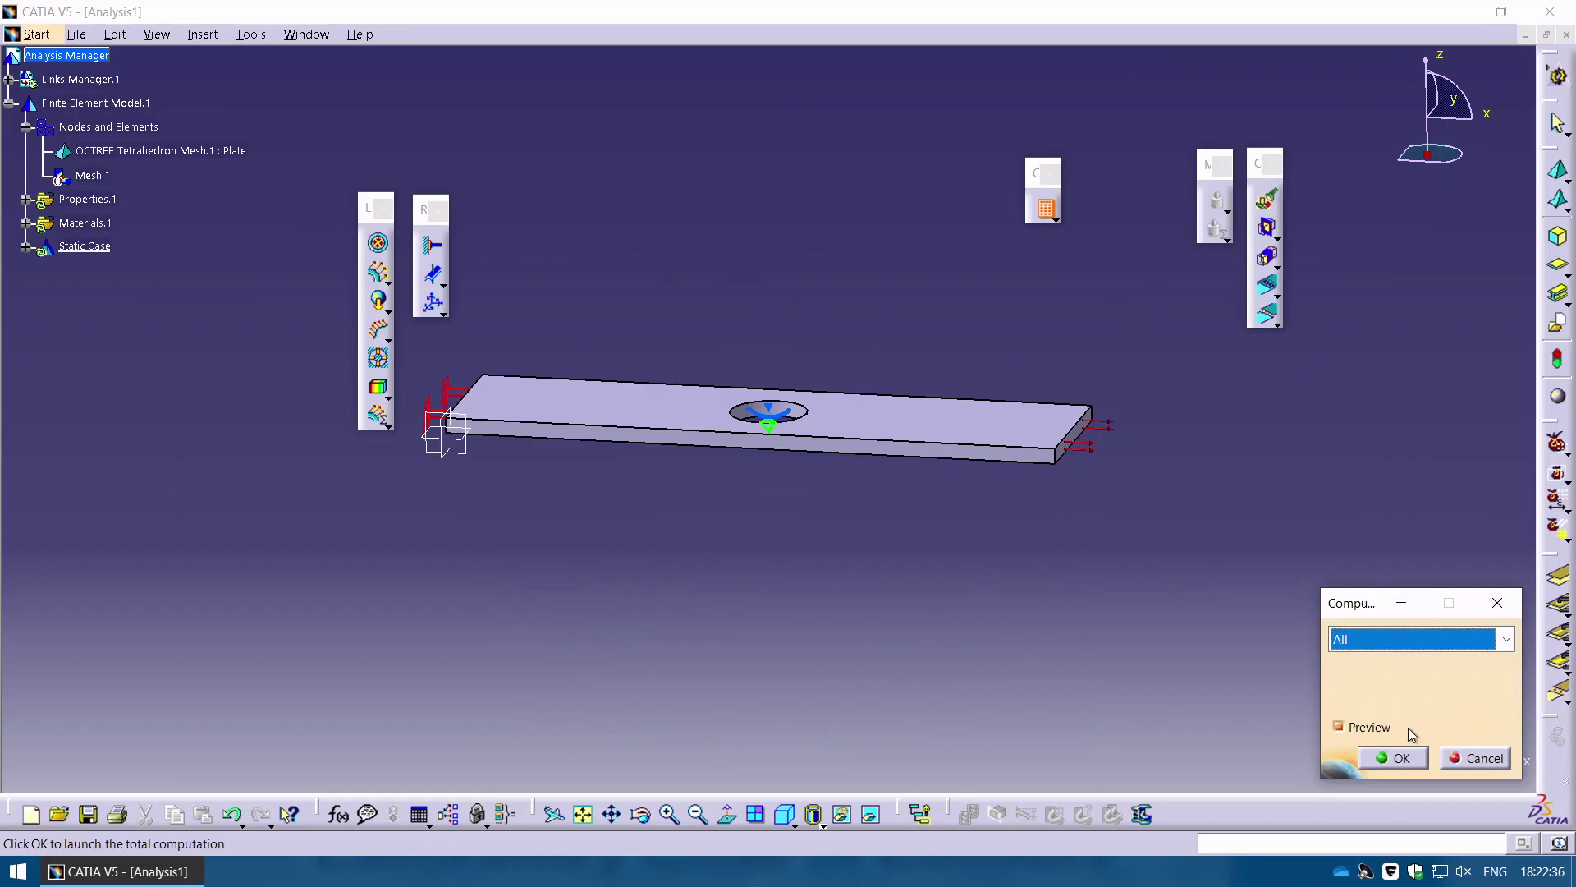
click(1400, 758)
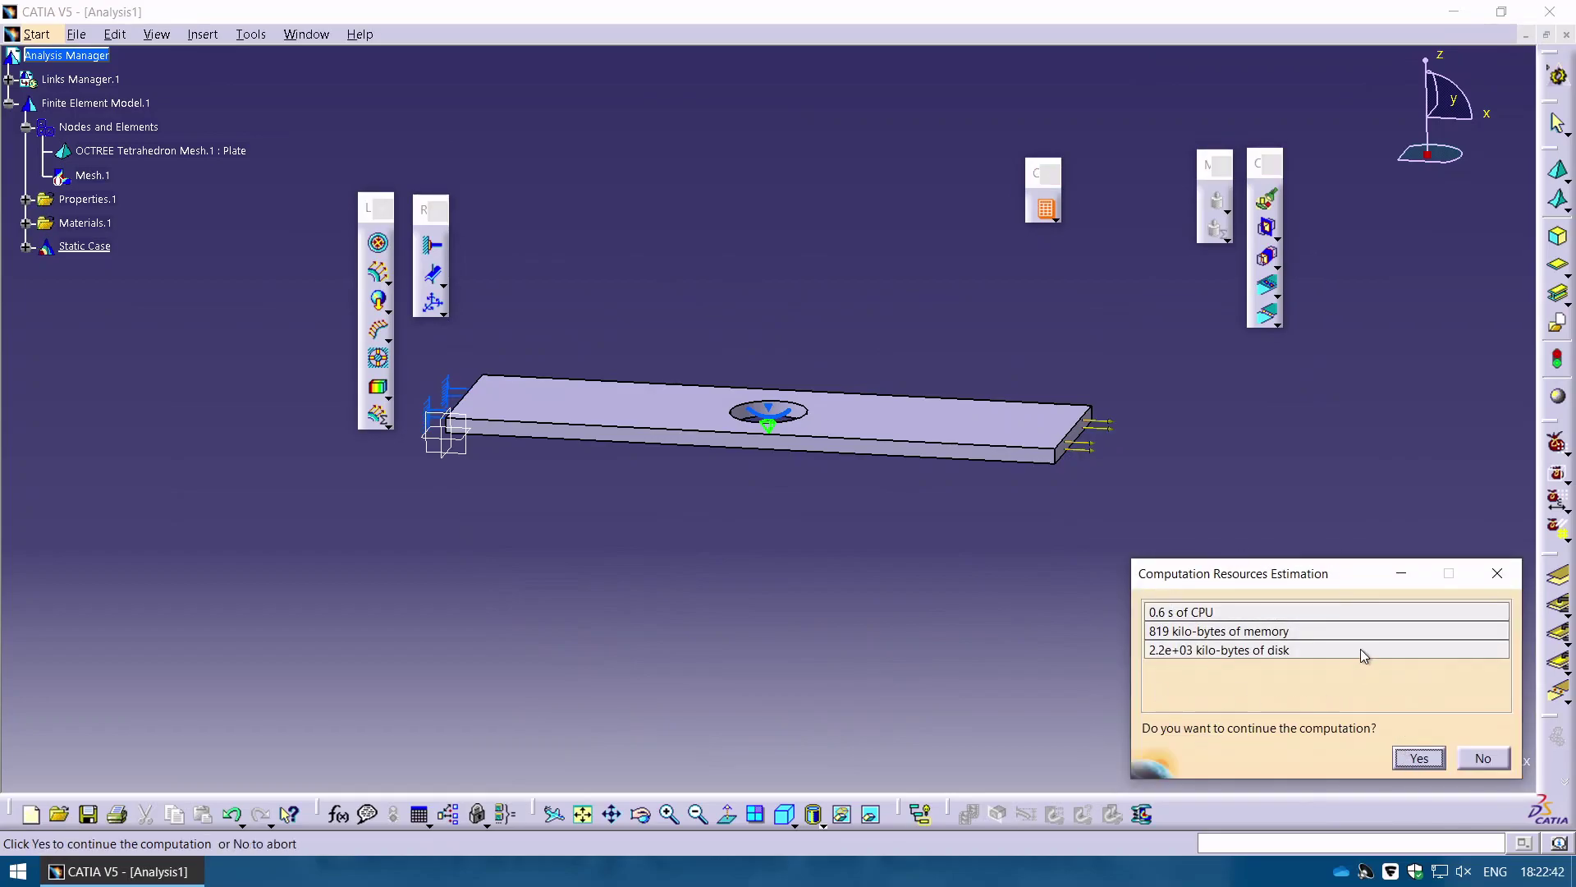
click(1418, 759)
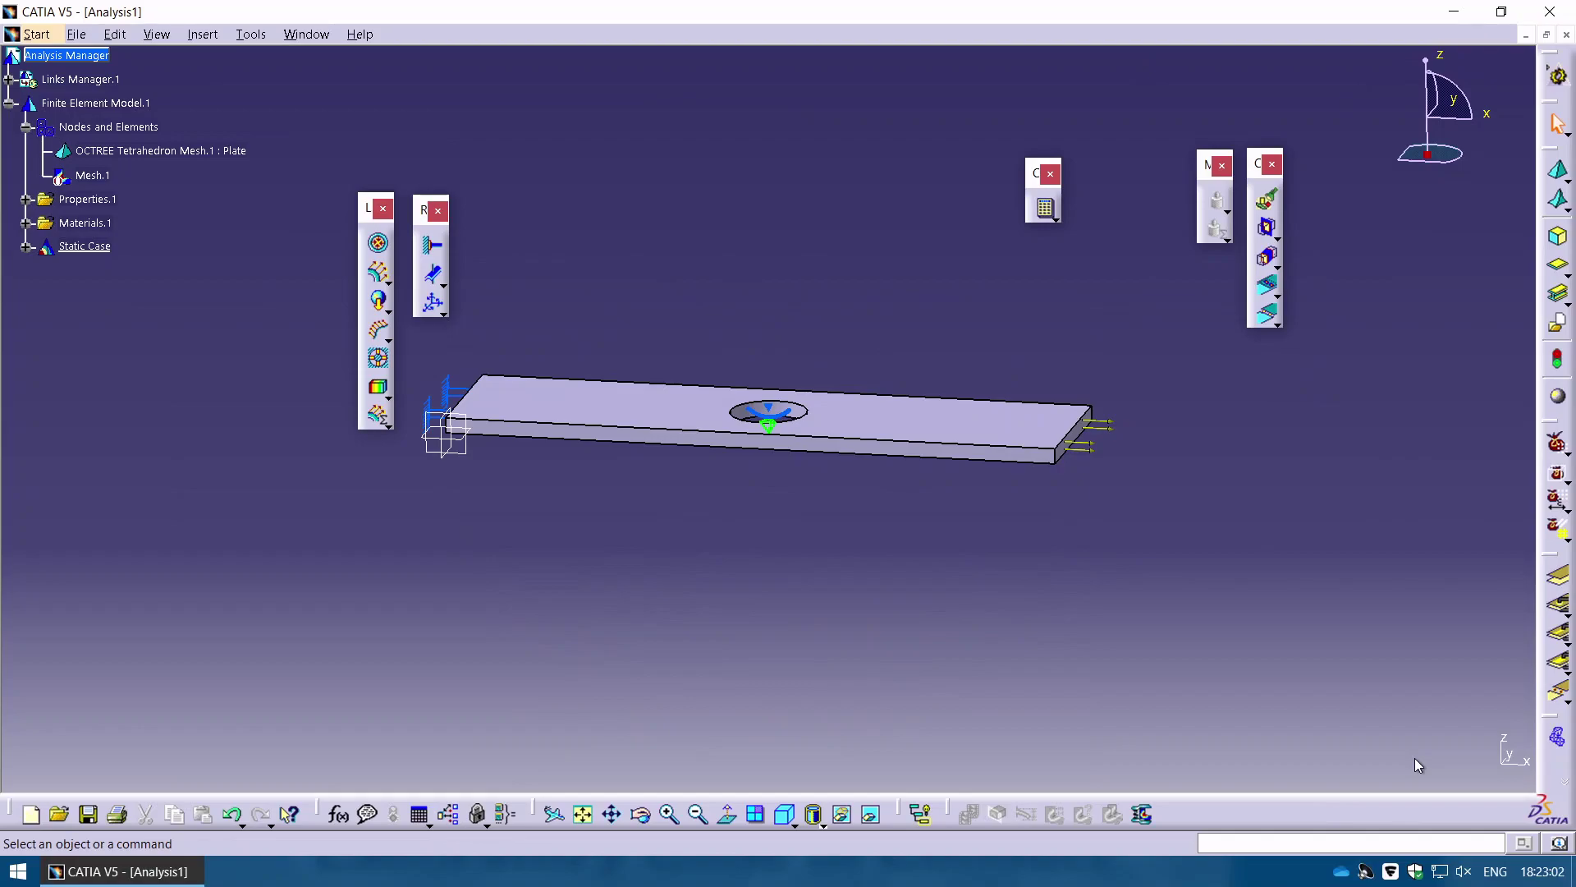
Generate the Deformation and Von Mises Stress images of the computed static case.
click(26, 246)
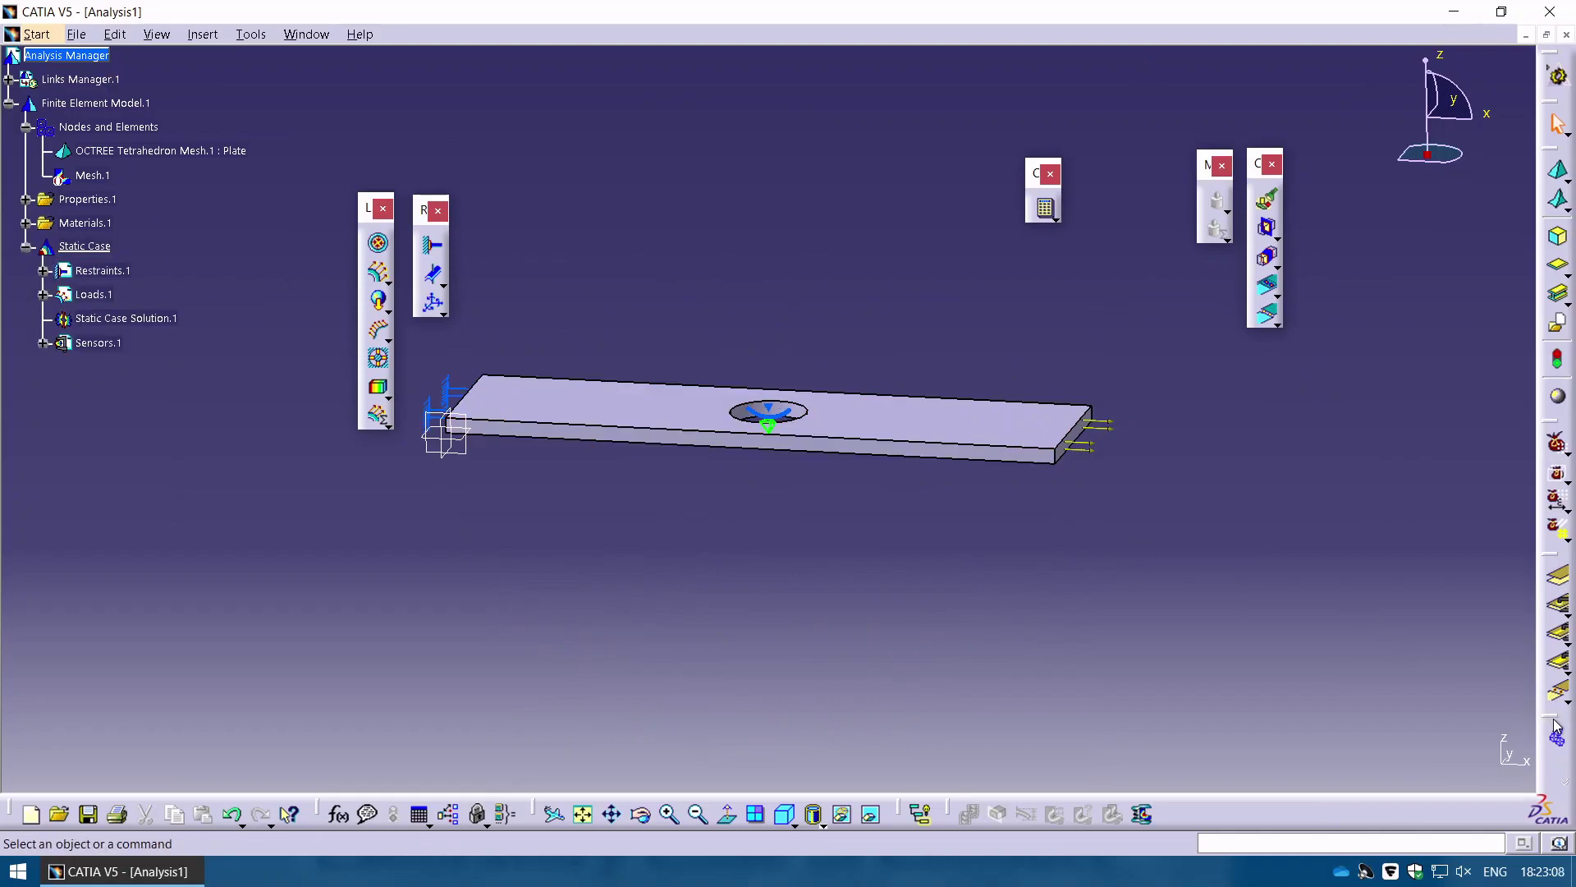
drag(1555, 726, 715, 189)
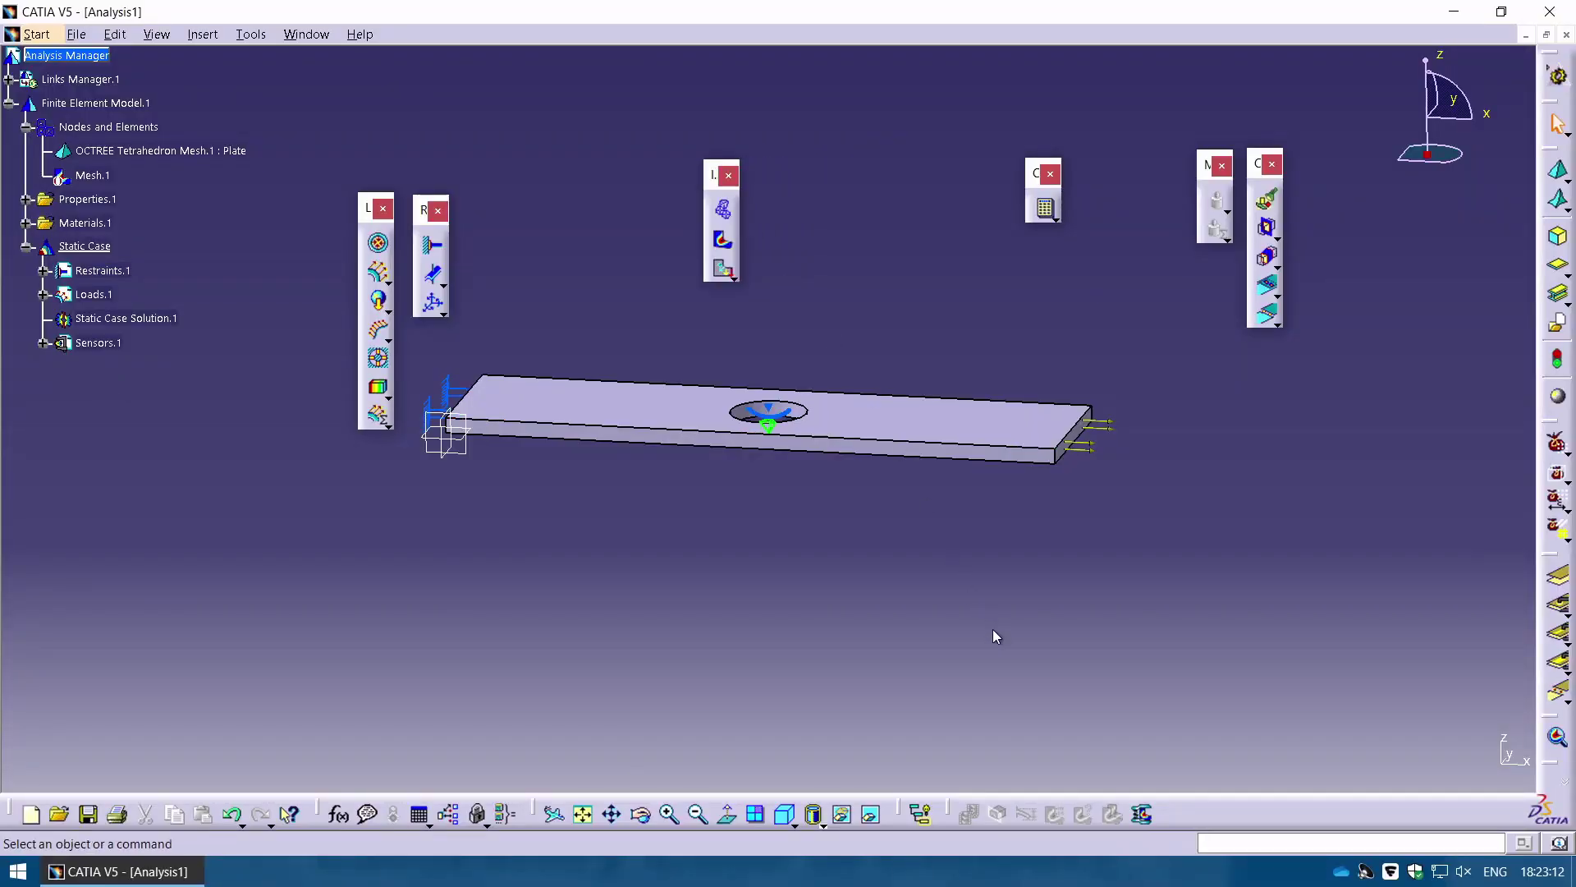
drag(1555, 726, 790, 188)
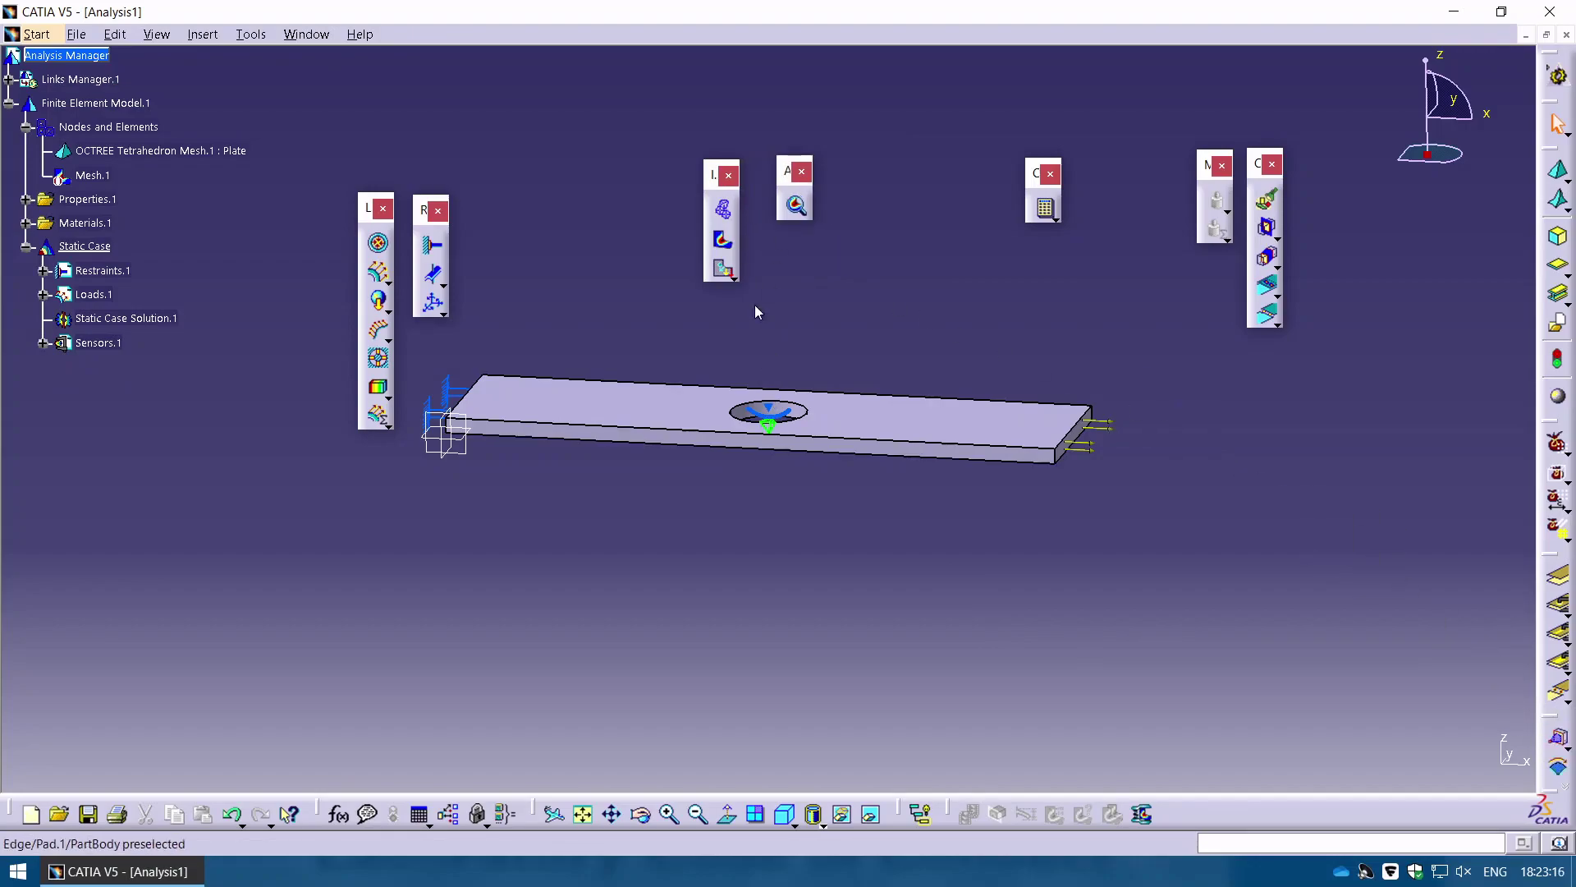
click(724, 209)
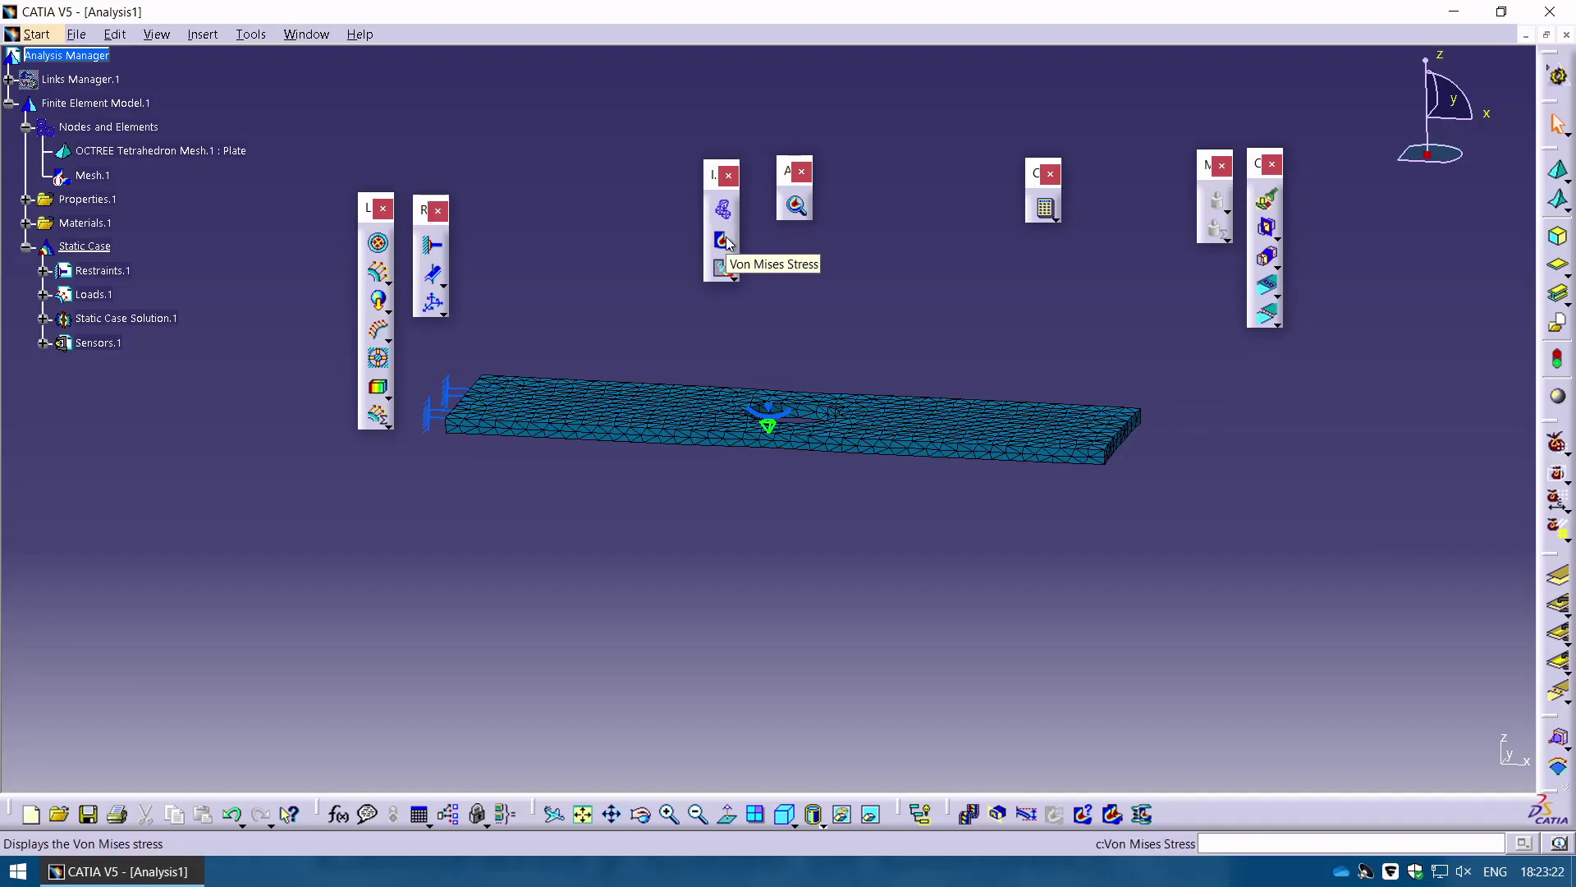
click(724, 239)
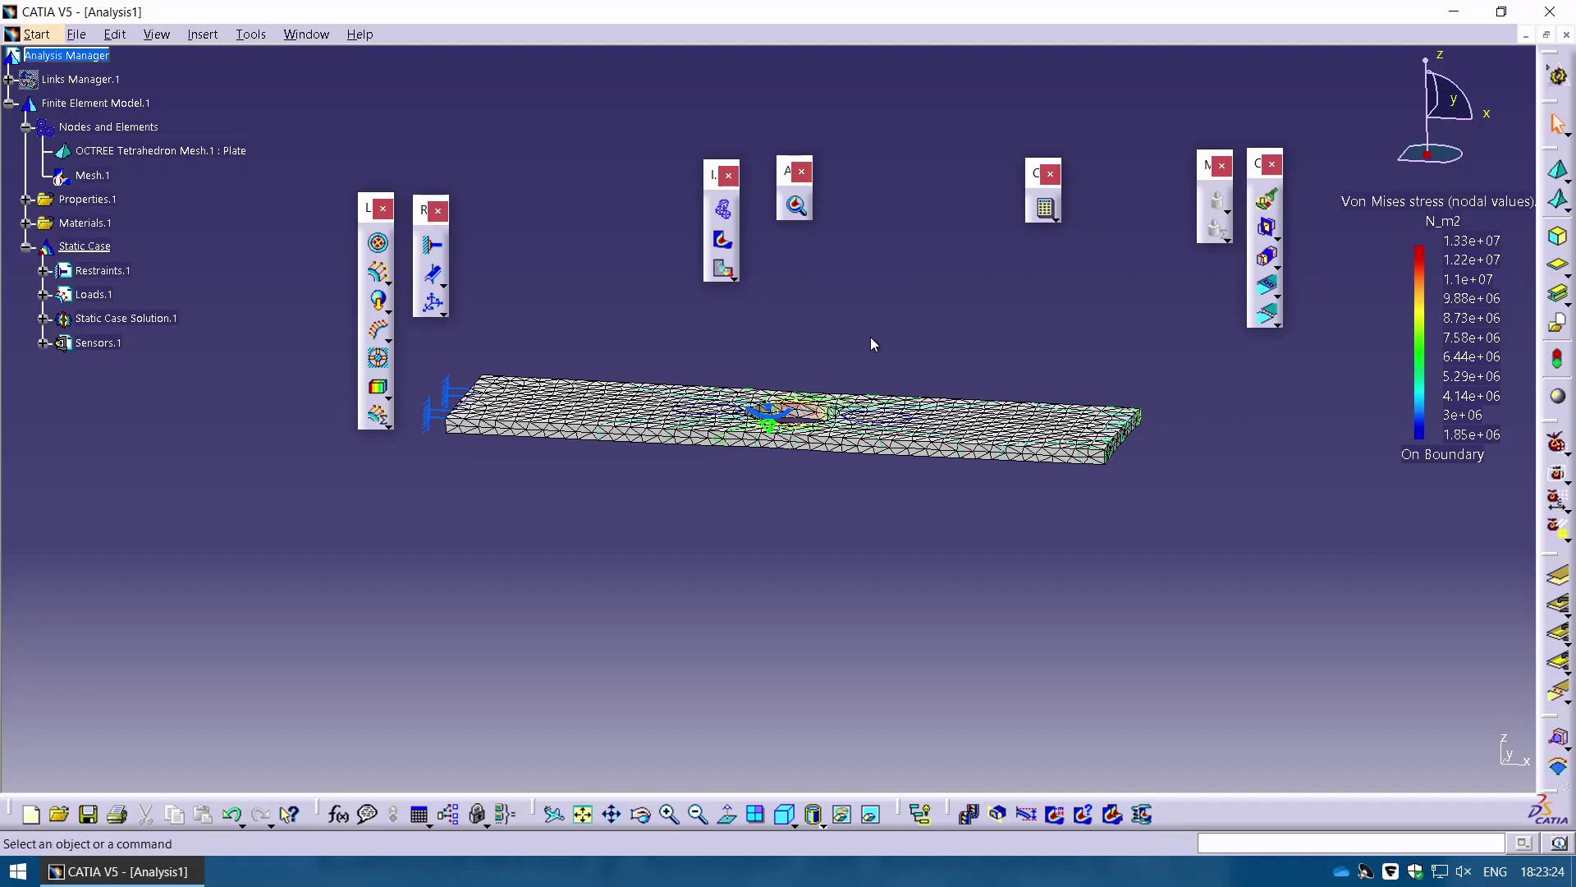
middle_drag(861, 345, 895, 429)
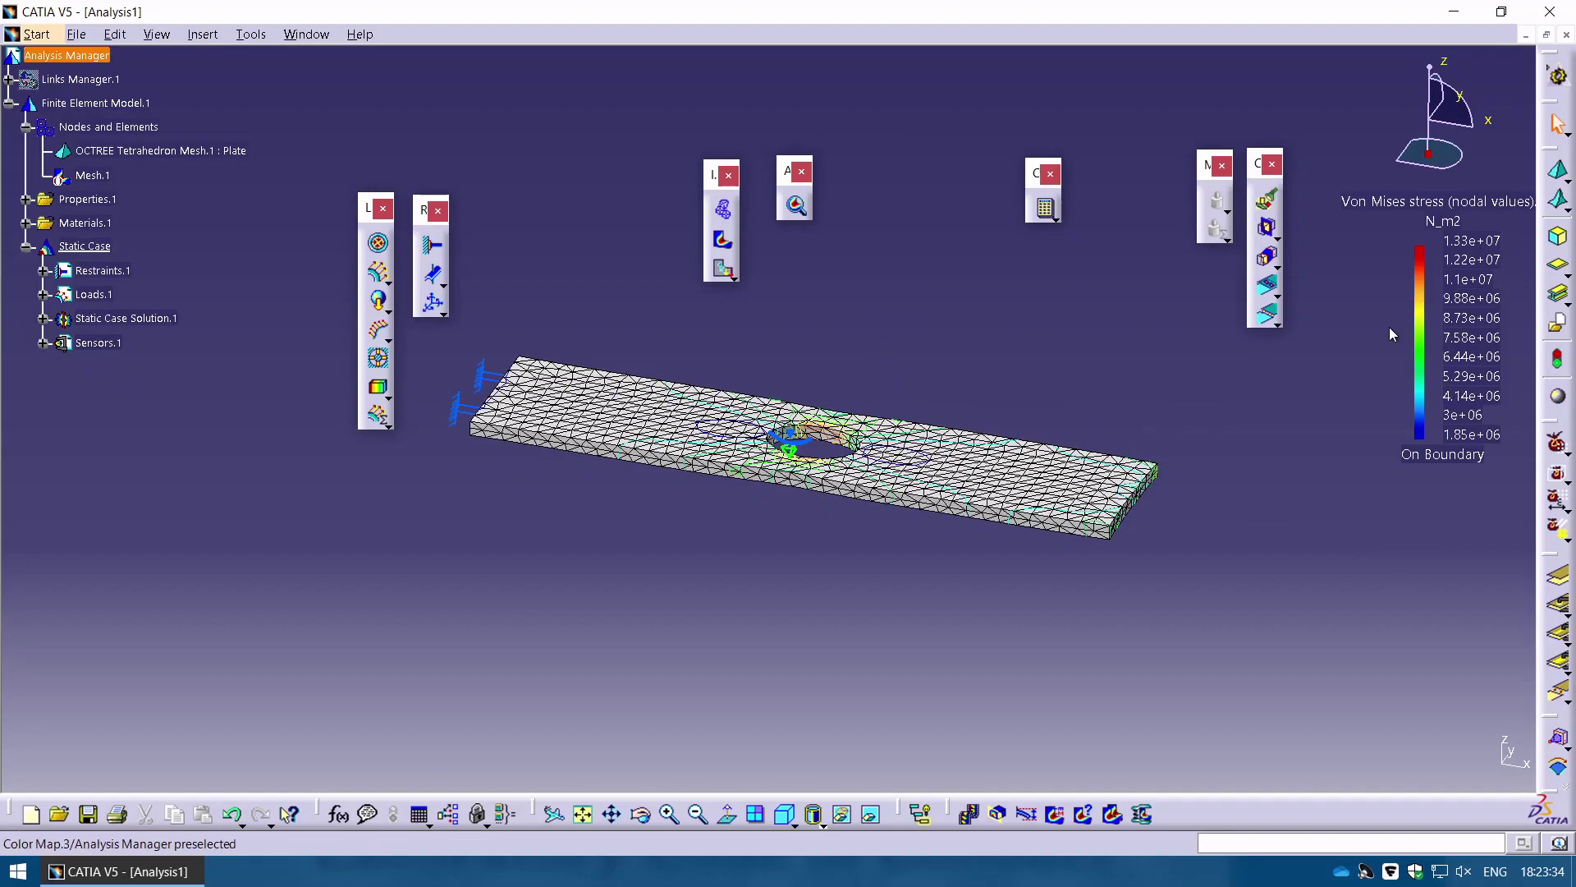
Generate the Displacement, Principal Stress and estimated local error images, and expand the Static Case Solution to list them.
click(724, 271)
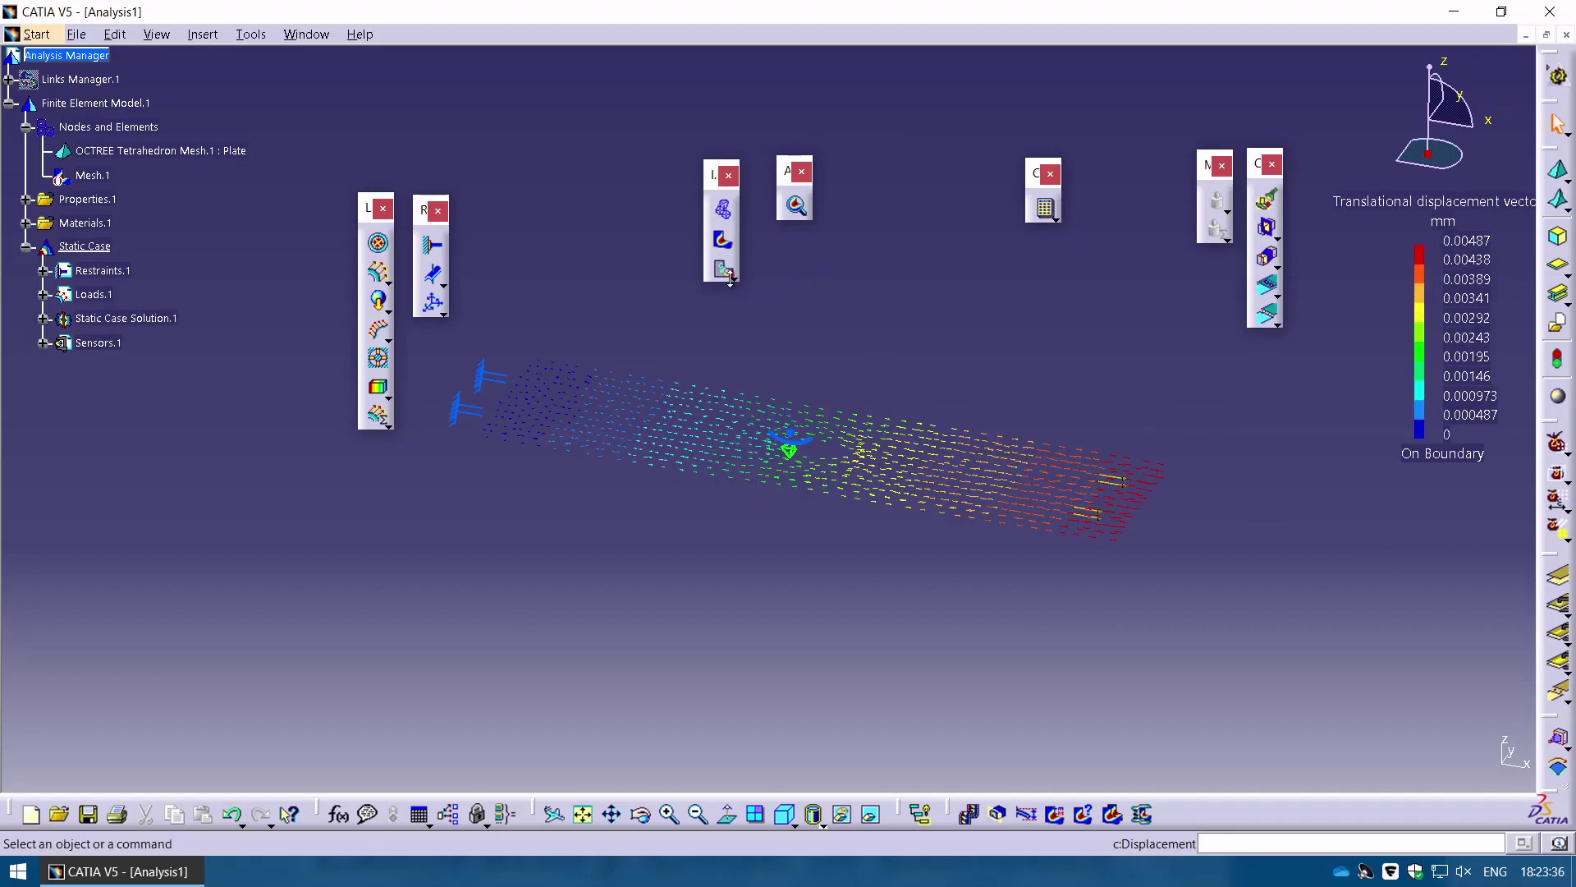
click(734, 279)
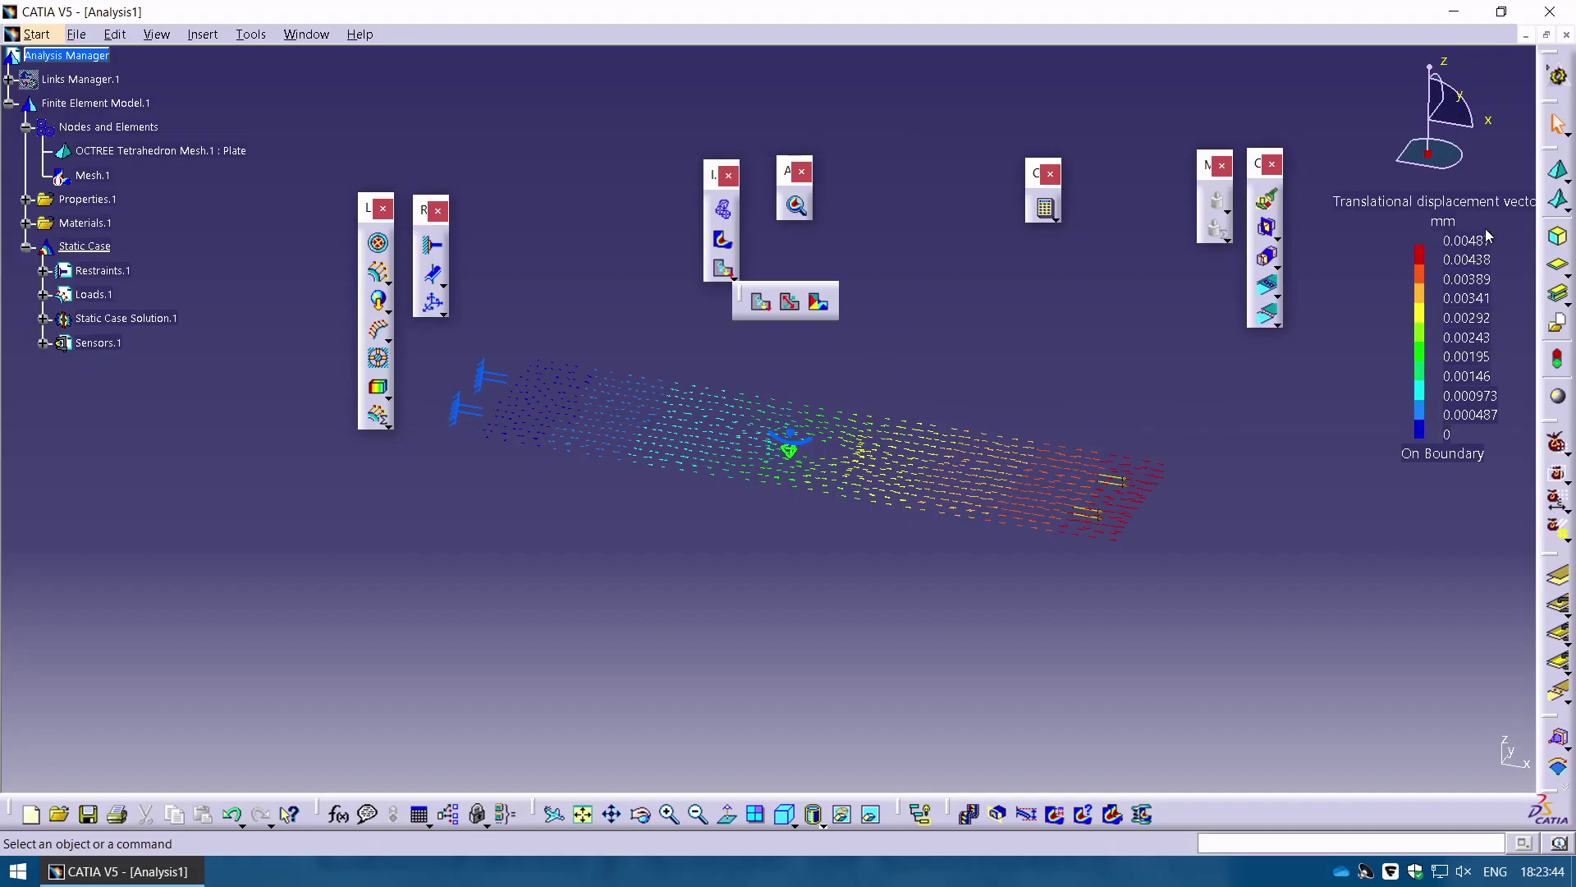
click(788, 303)
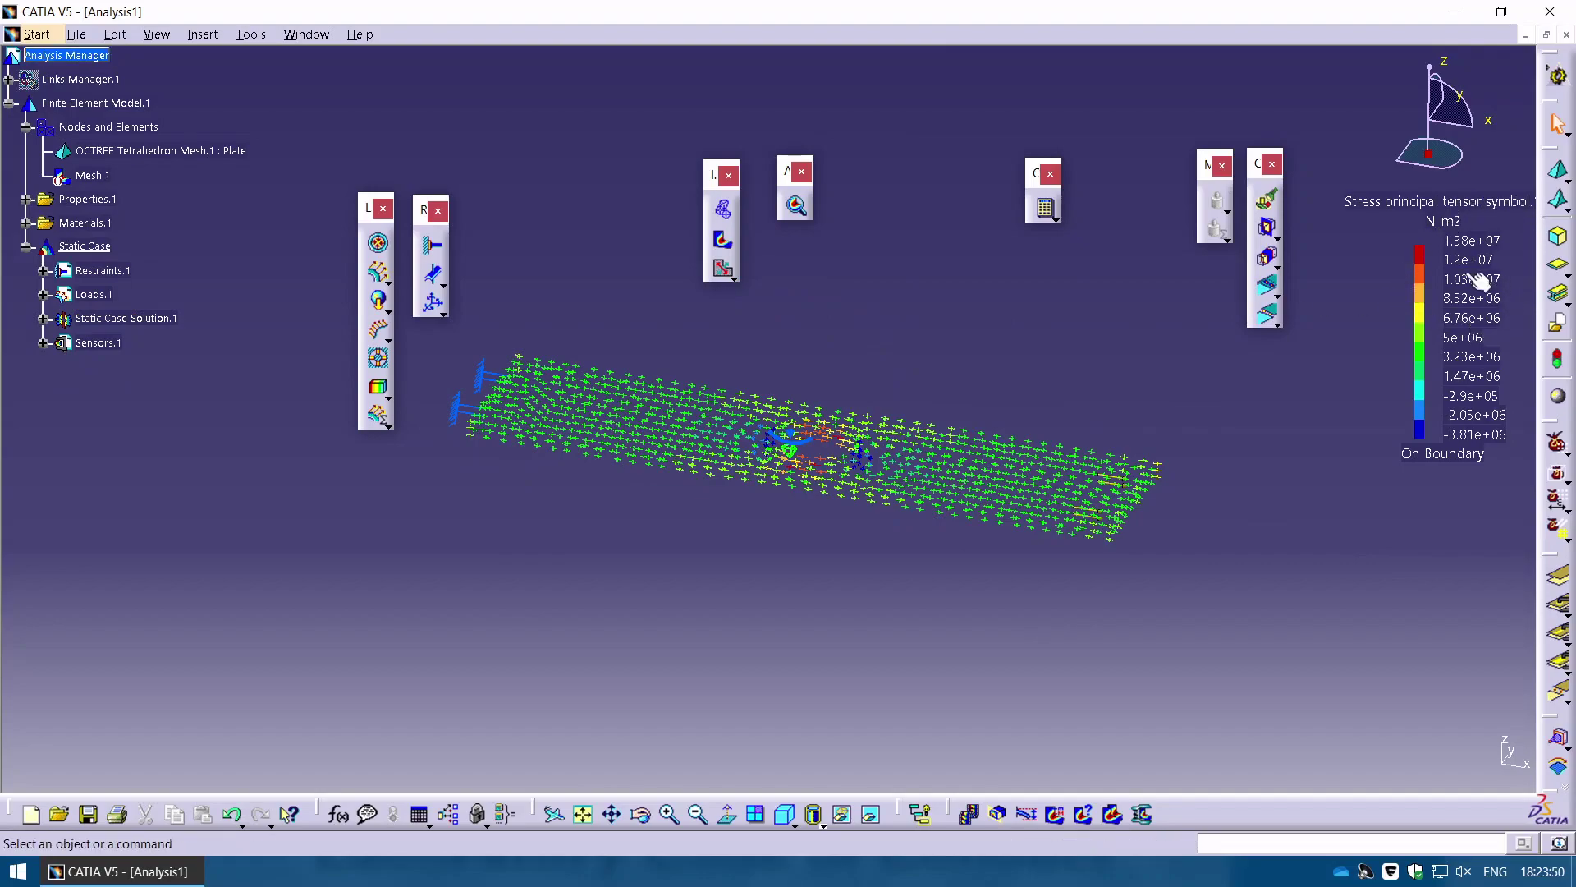
click(733, 277)
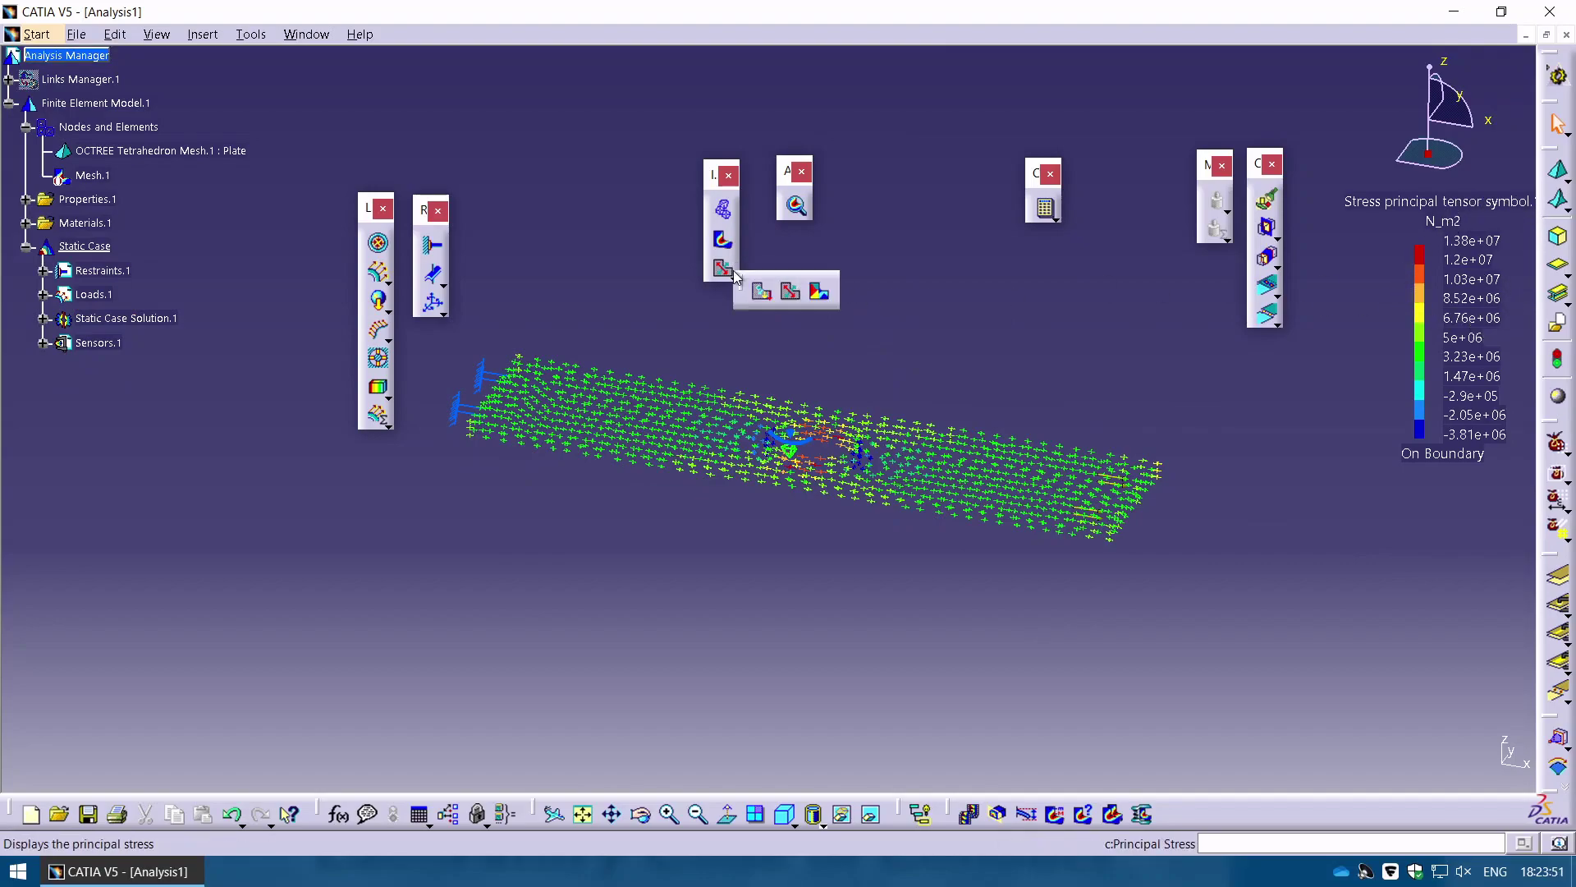
click(823, 294)
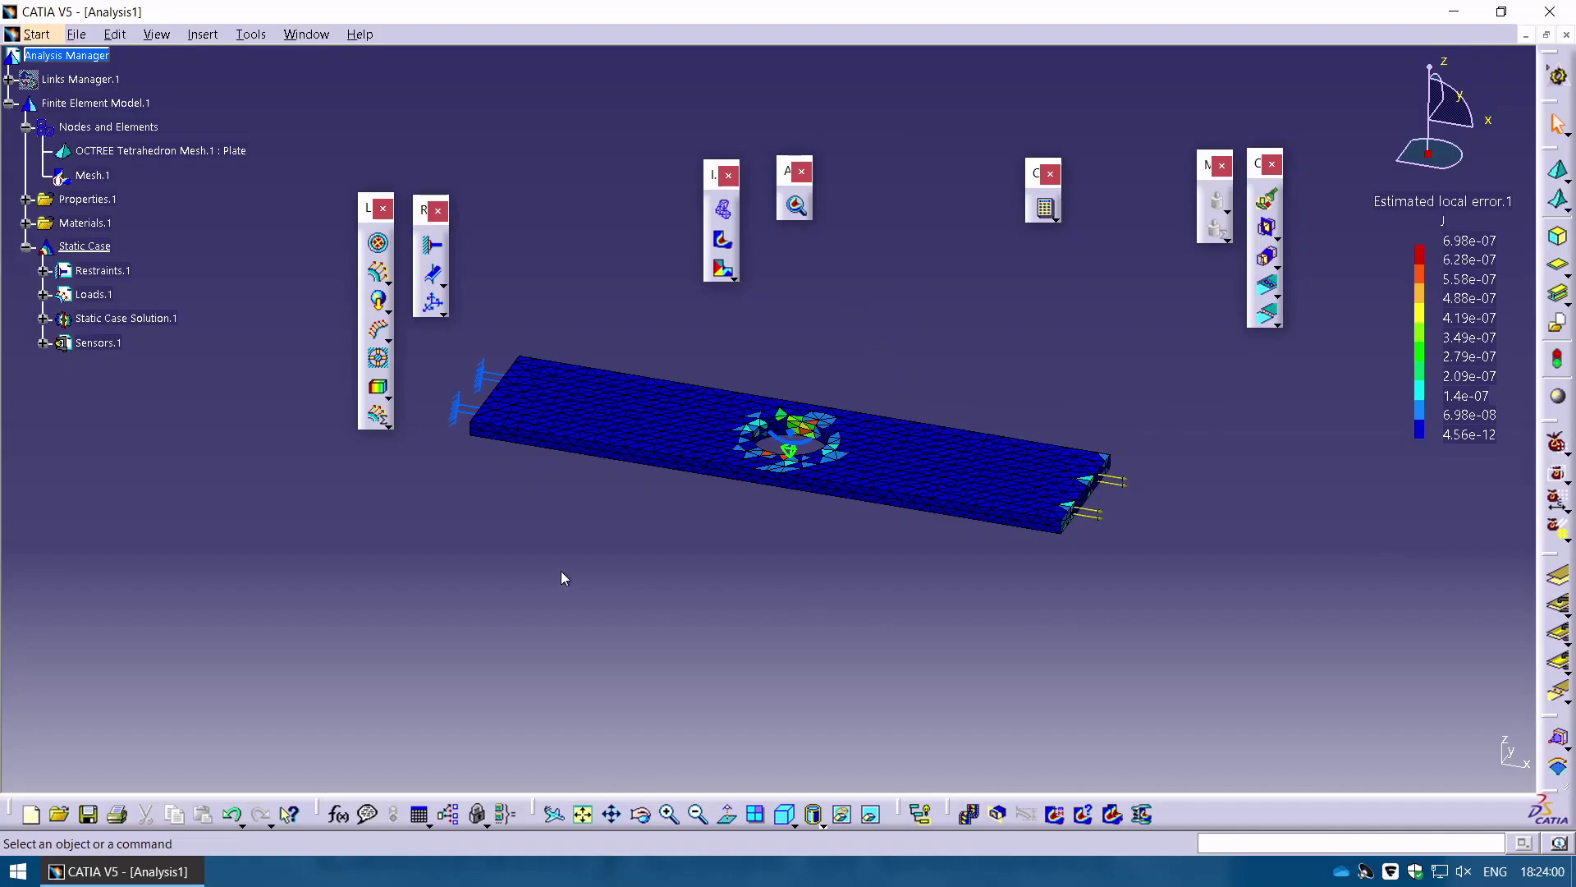
click(43, 319)
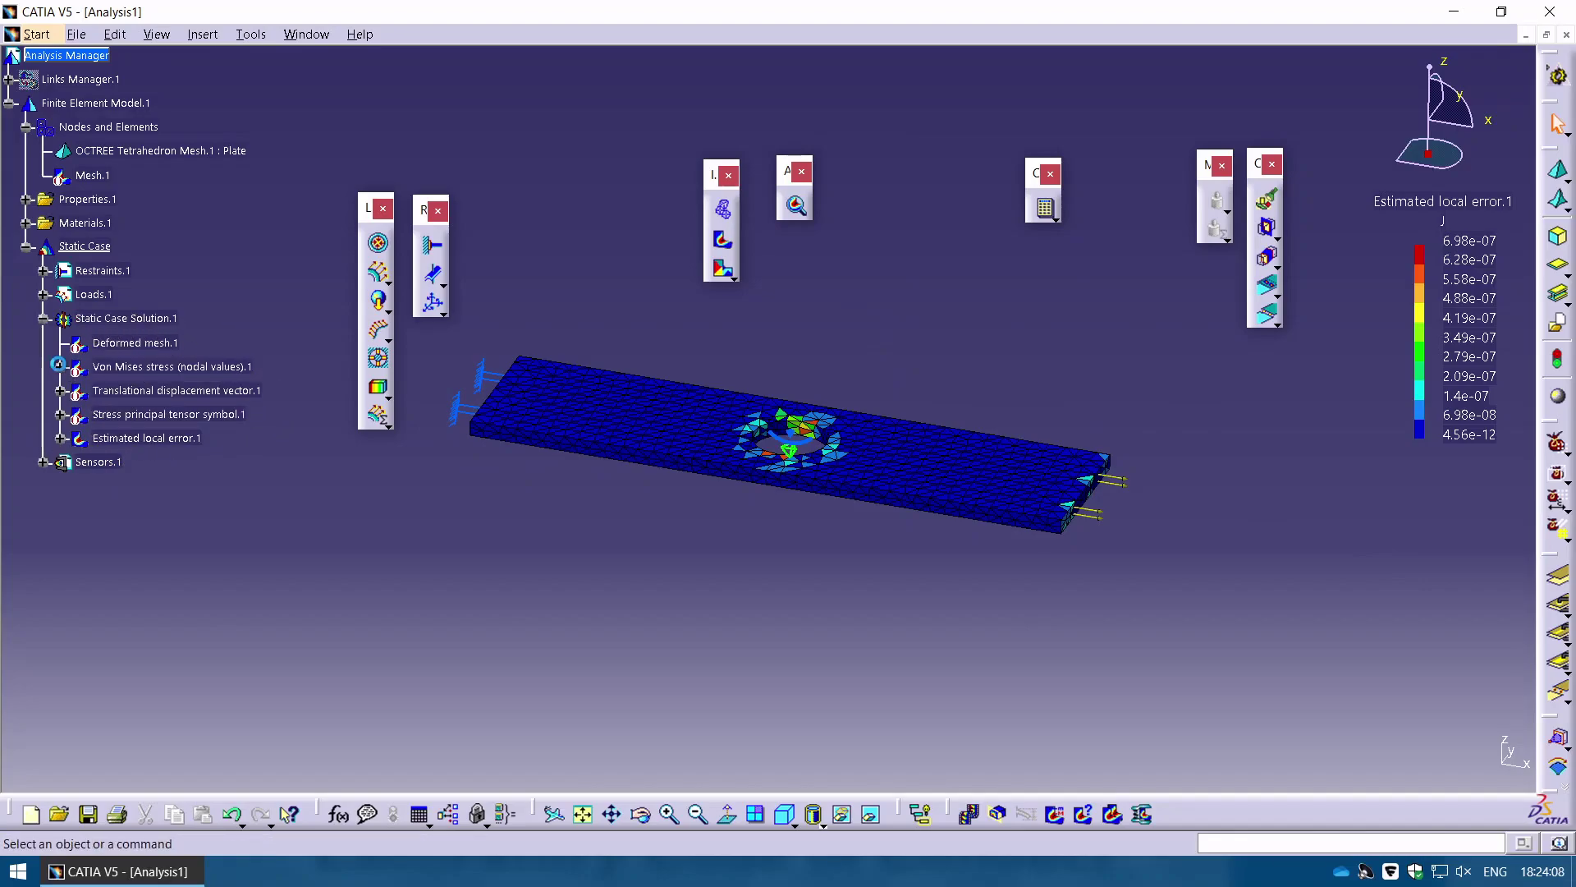
click(60, 367)
double_click(146, 366)
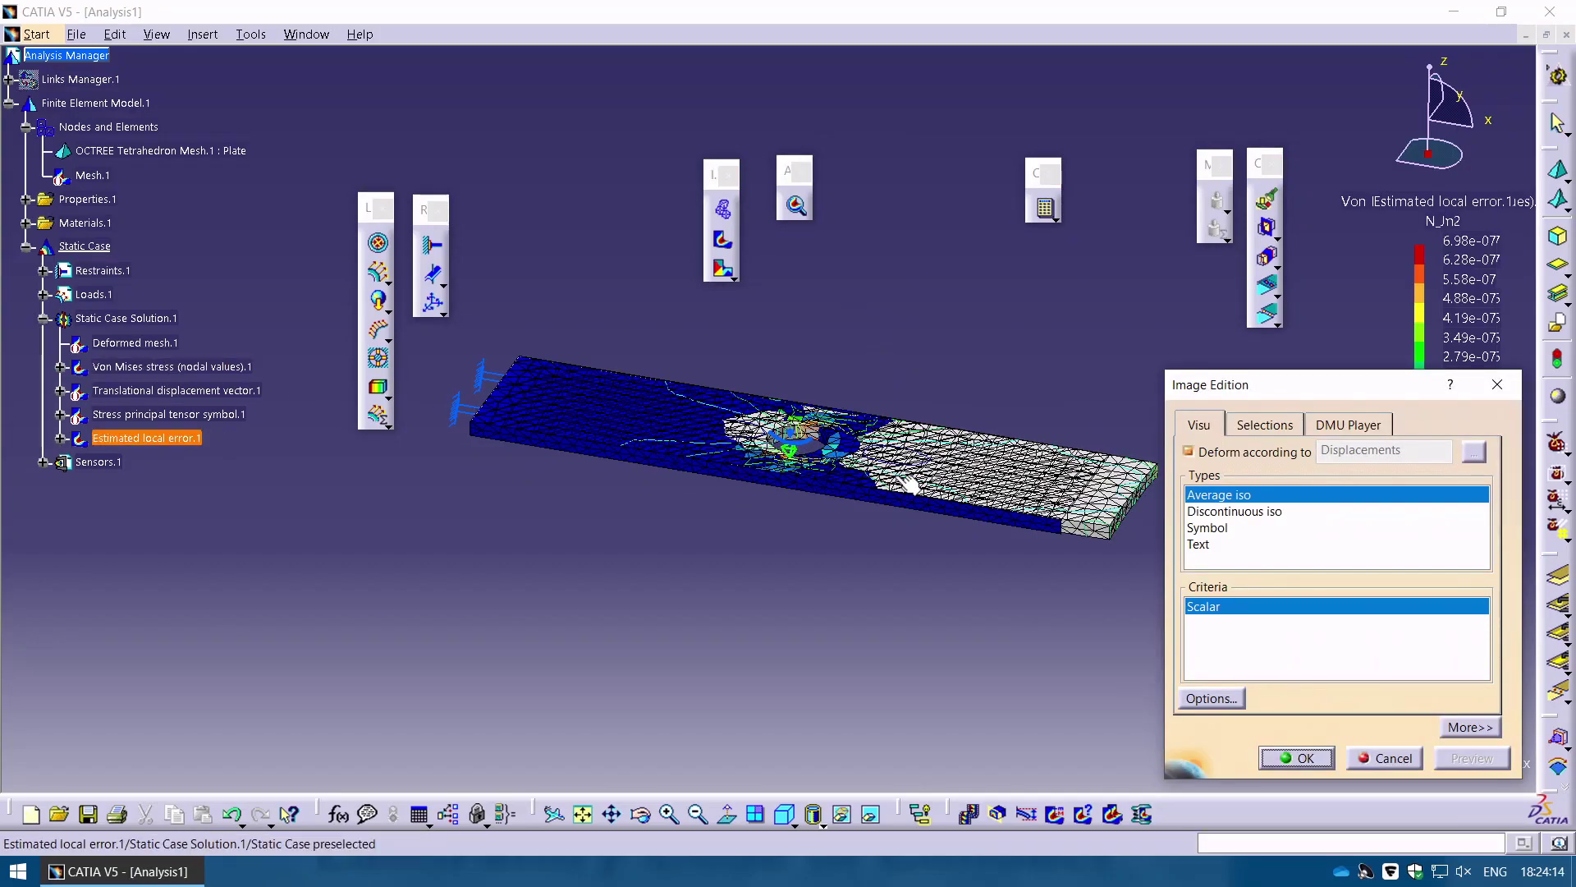
click(1376, 759)
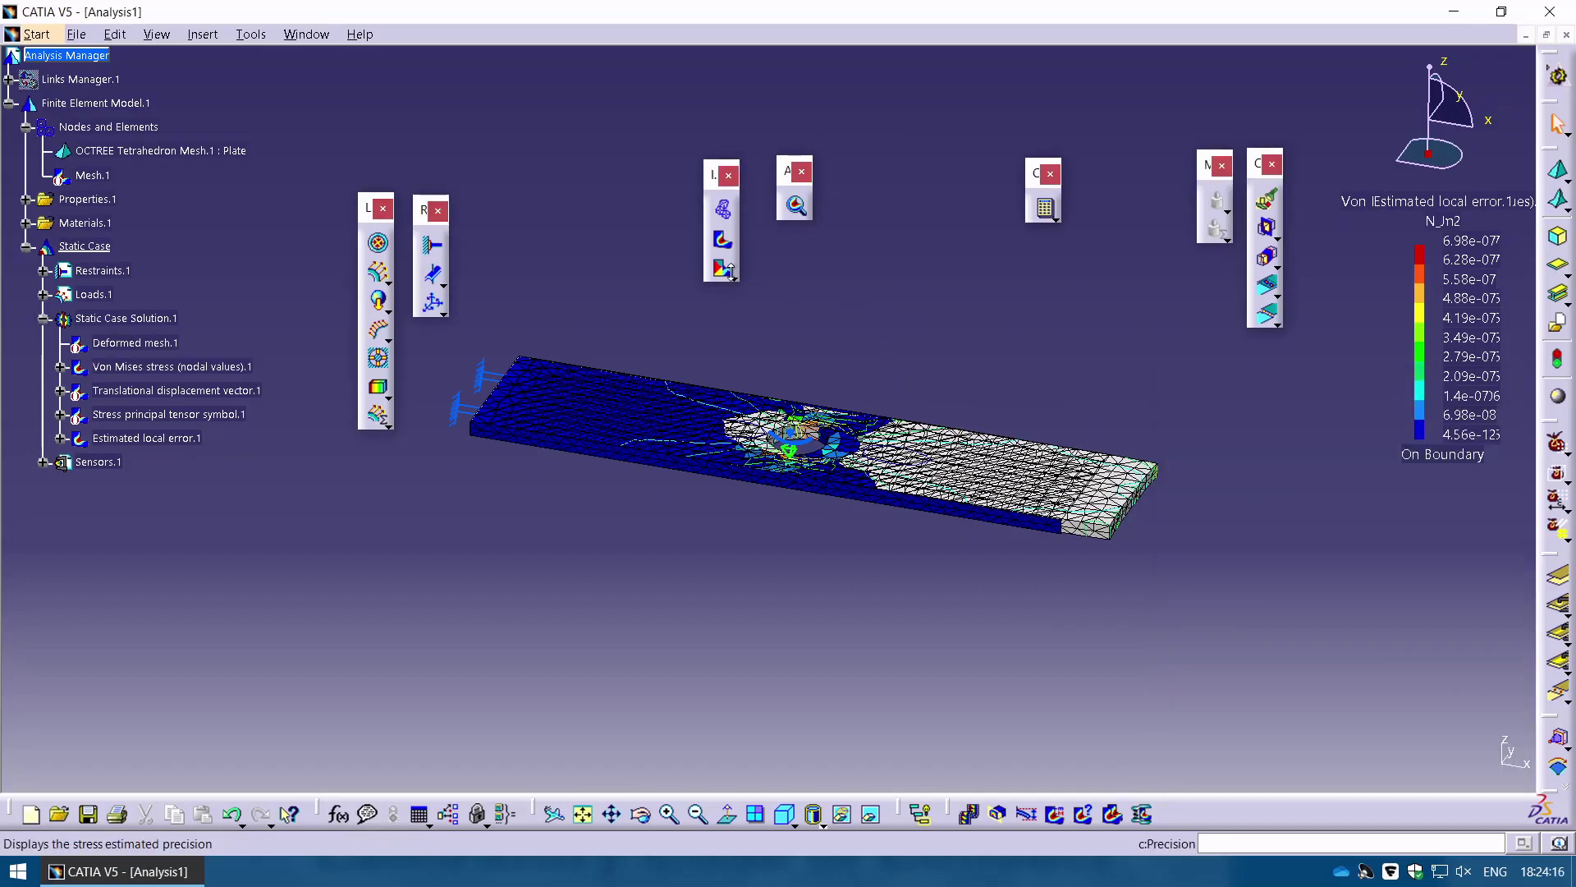
Display only the Von Mises stress image and preview its Text, Symbol, Discontinuous iso and Average iso types, cancelling the image edit.
click(722, 240)
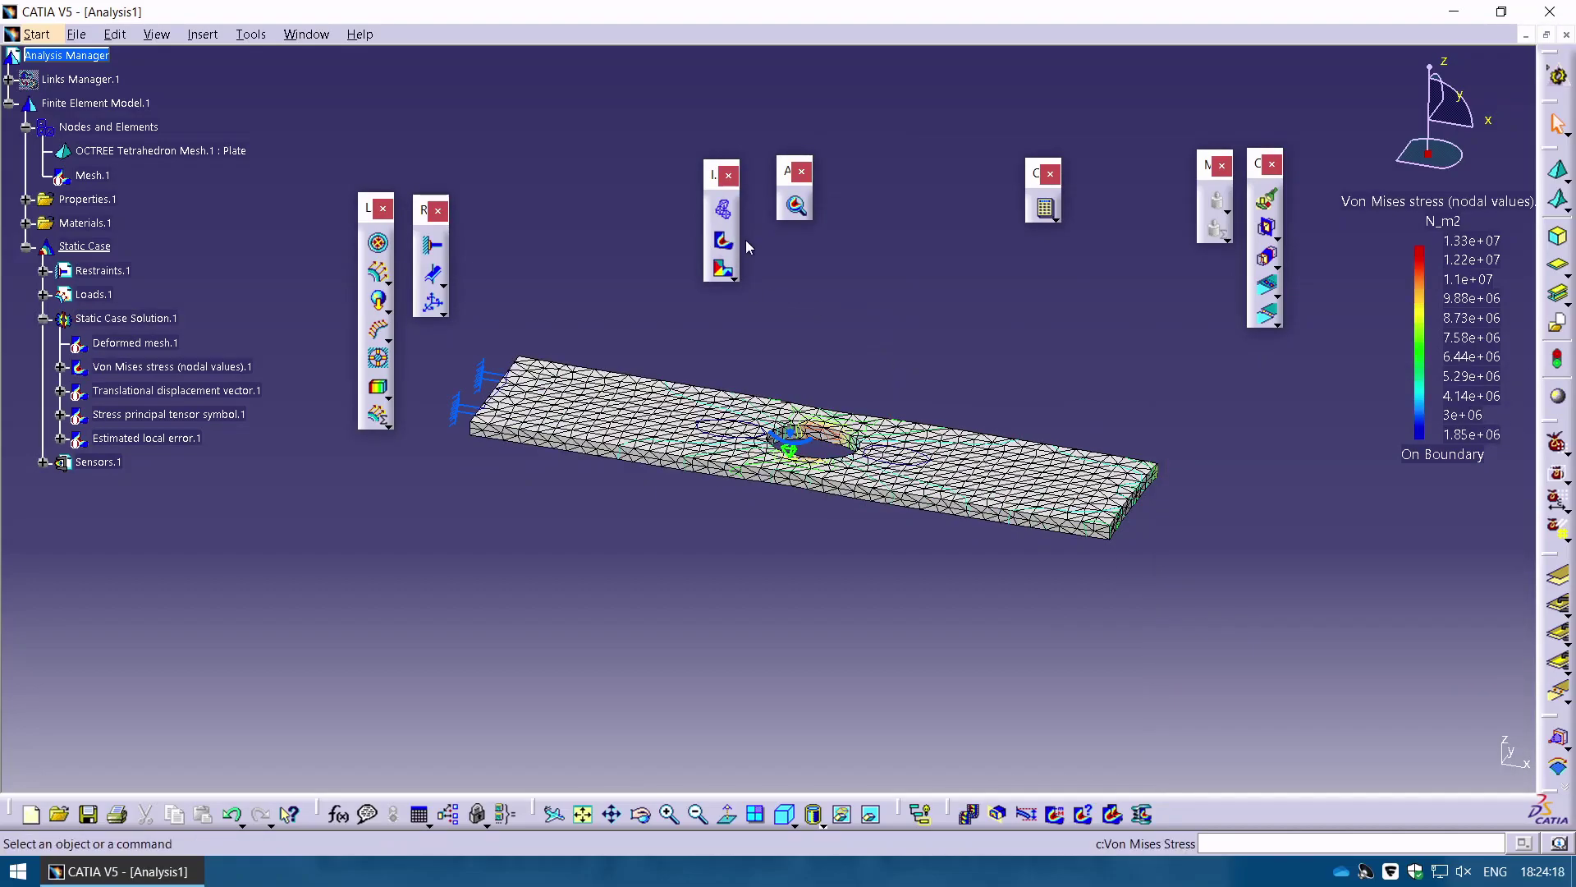
double_click(164, 366)
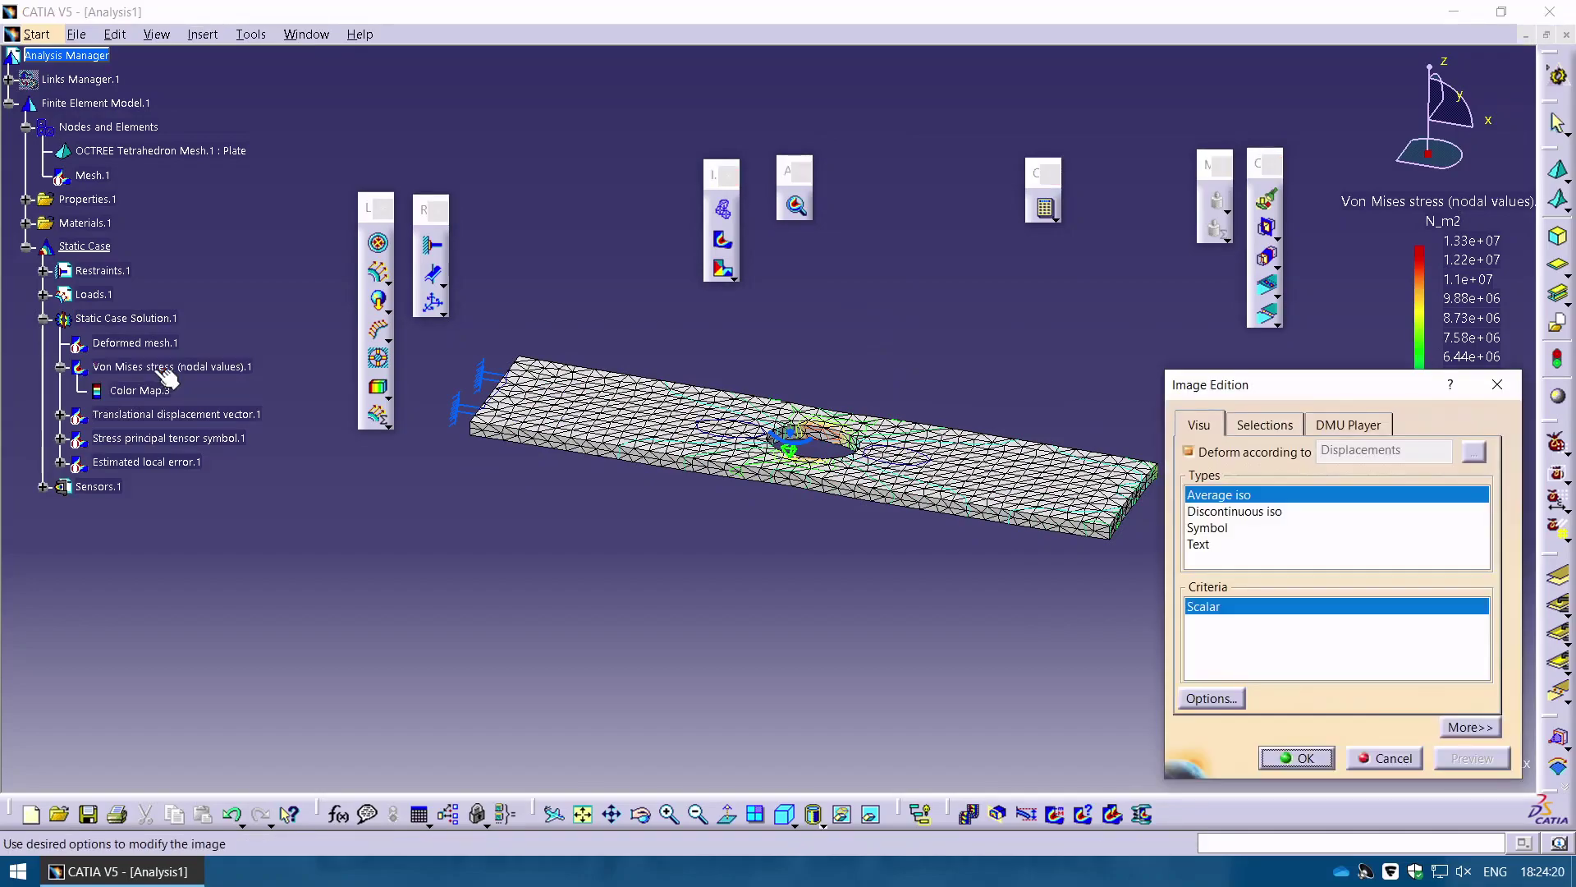
click(1205, 544)
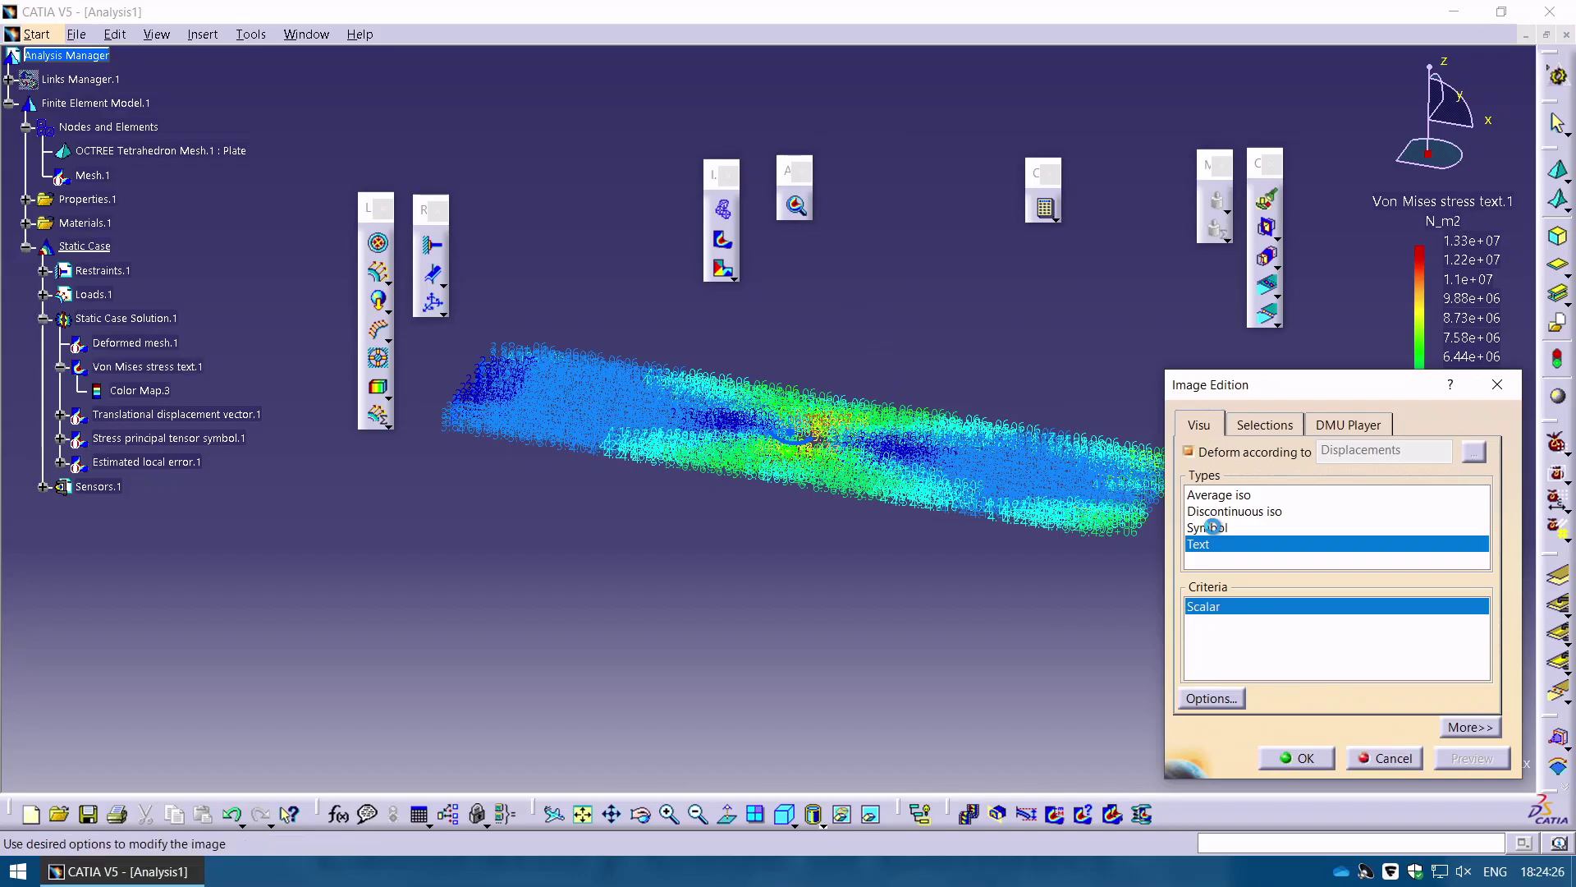
click(1209, 527)
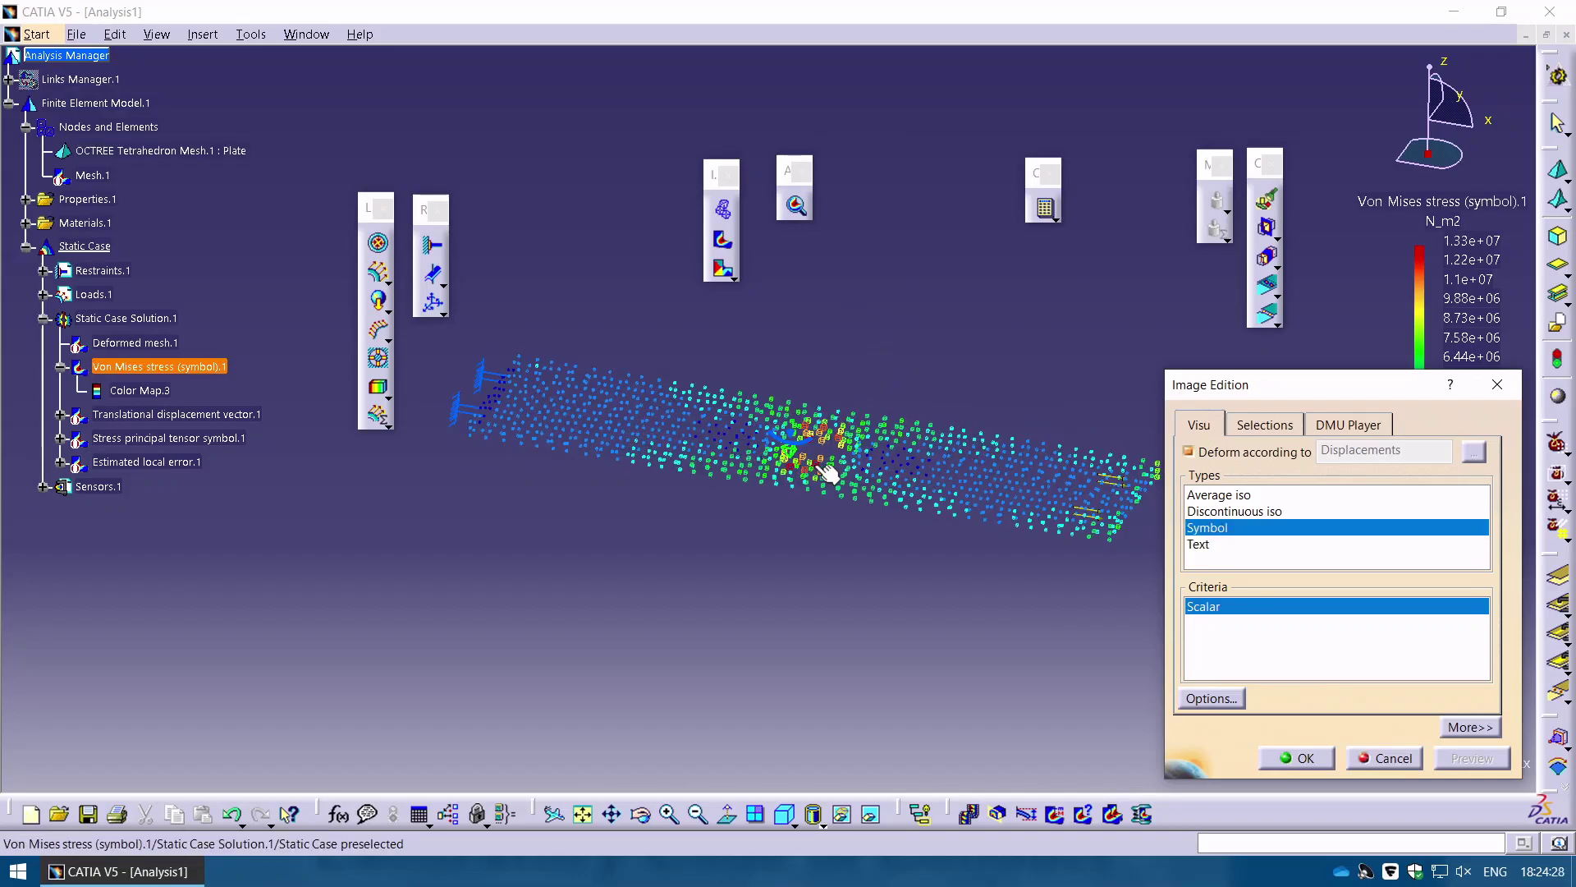
click(1228, 511)
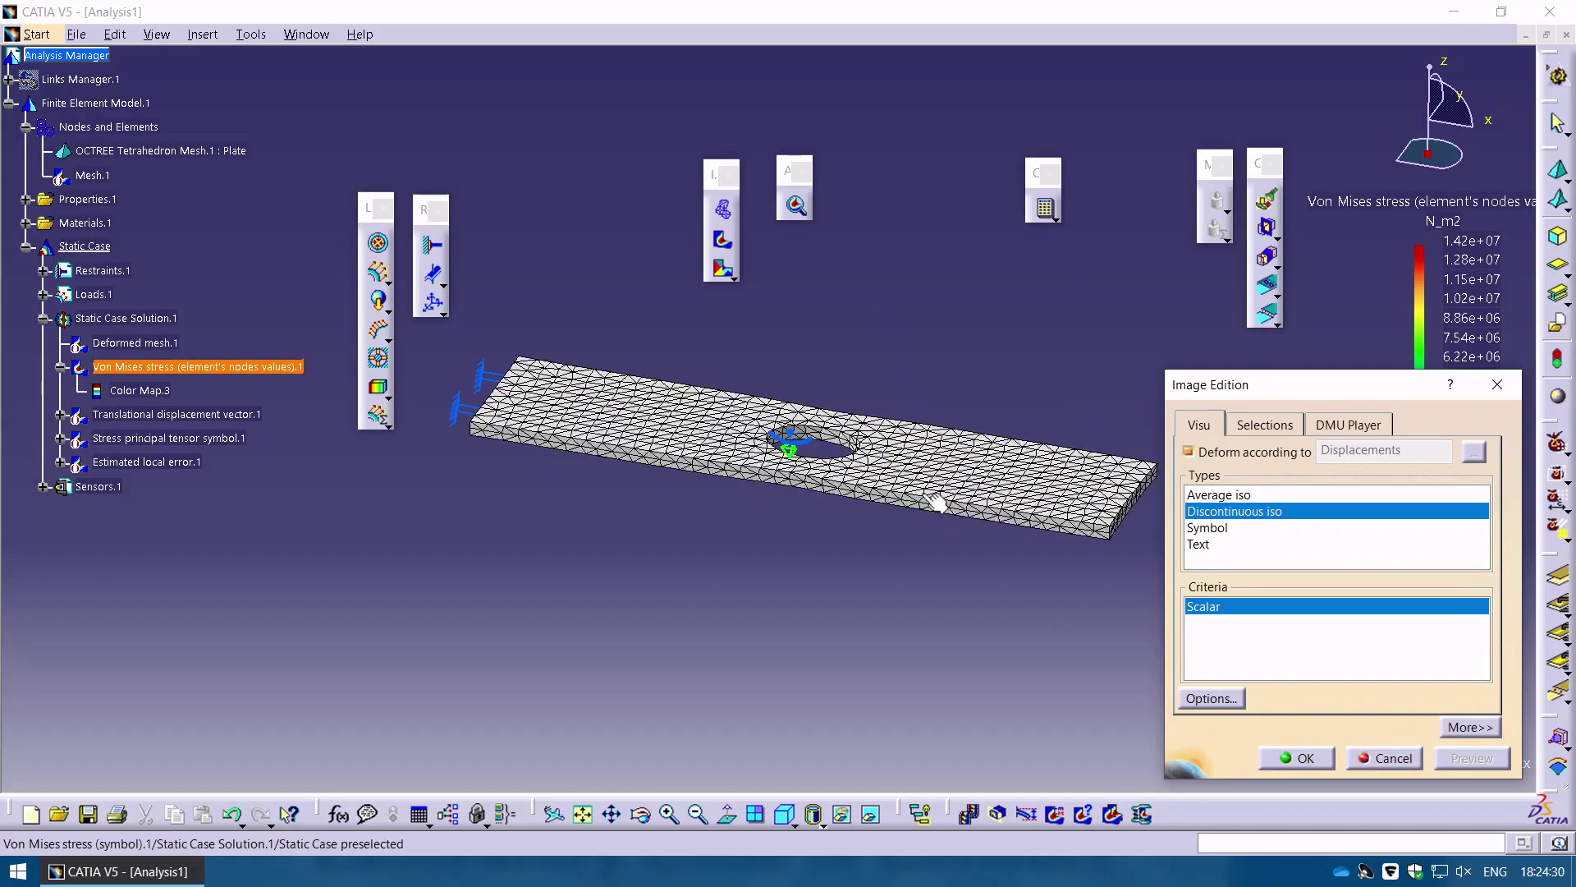
click(1243, 496)
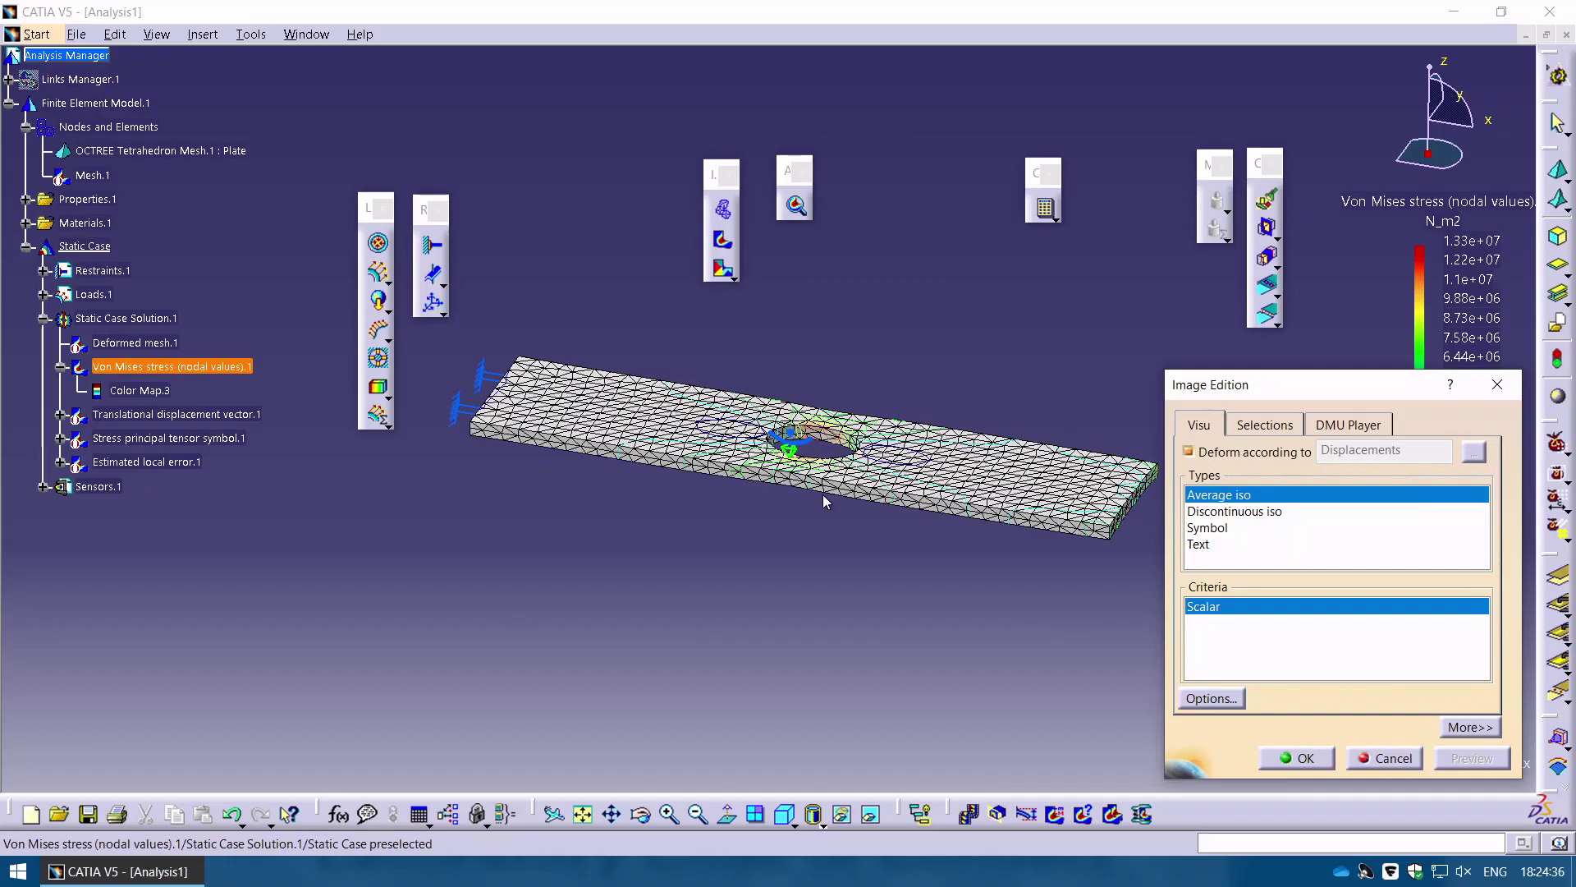
click(1382, 759)
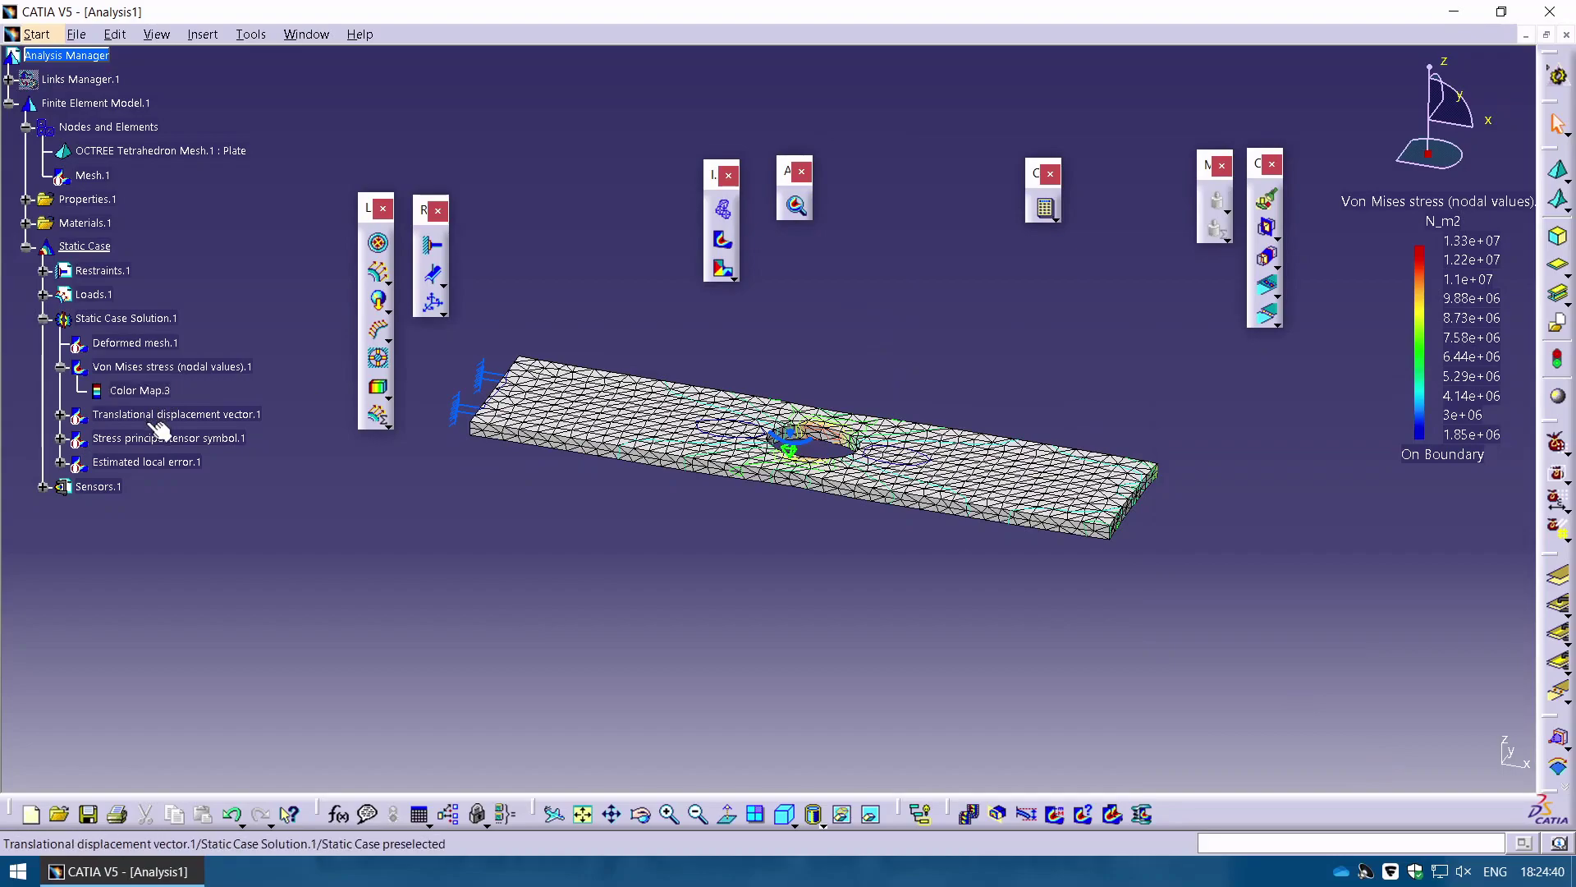
Open the deformed mesh's image settings, accept them as they are, and display the Deformation image alone to examine the mesh.
double_click(158, 349)
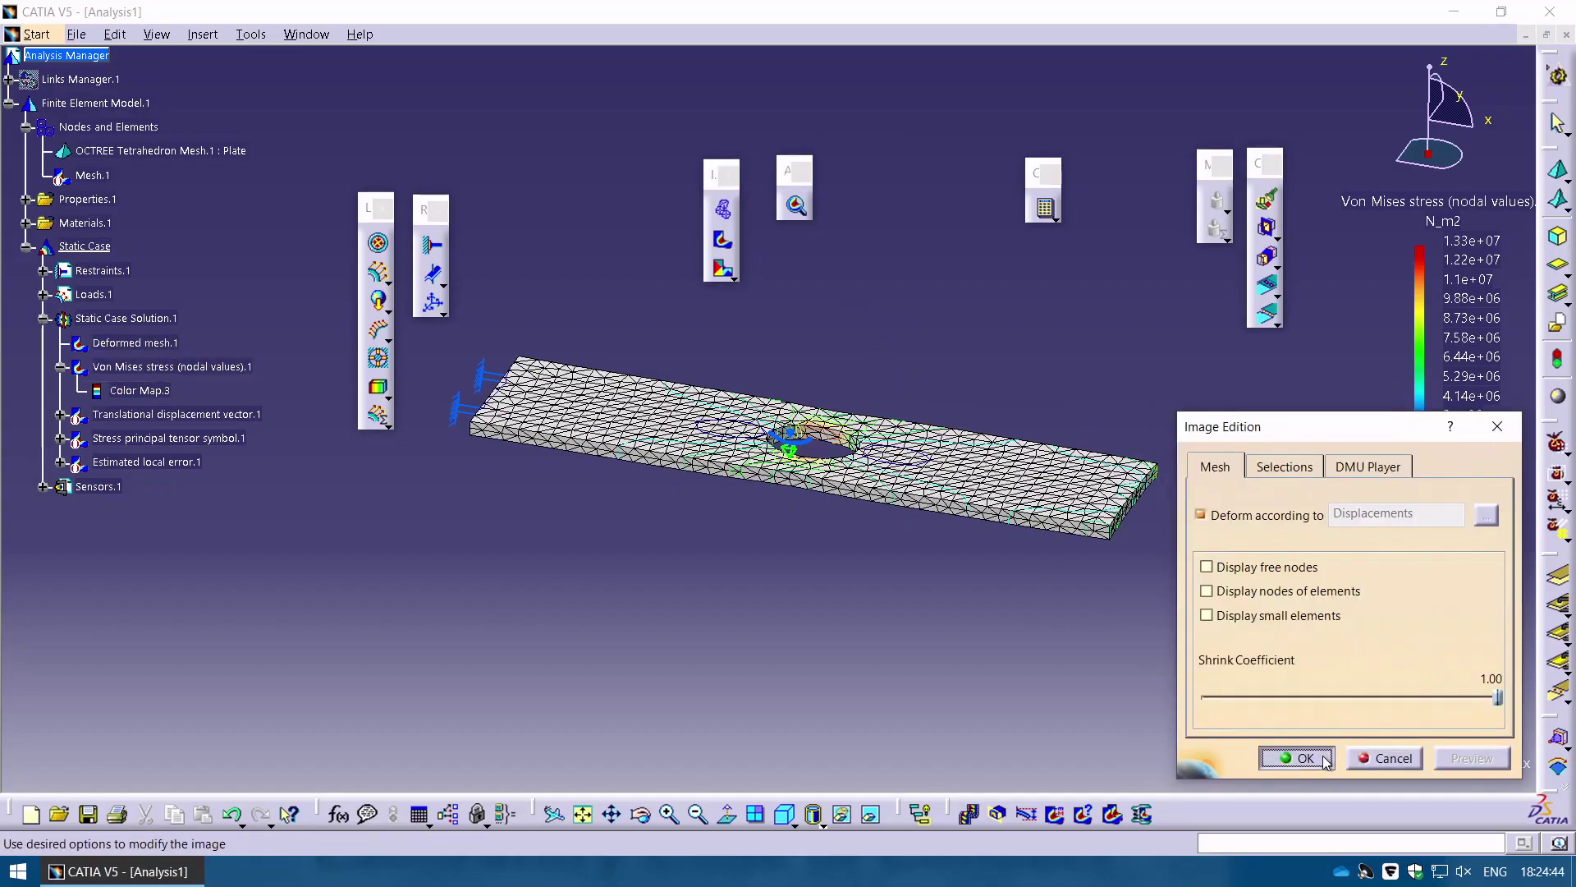
click(1323, 759)
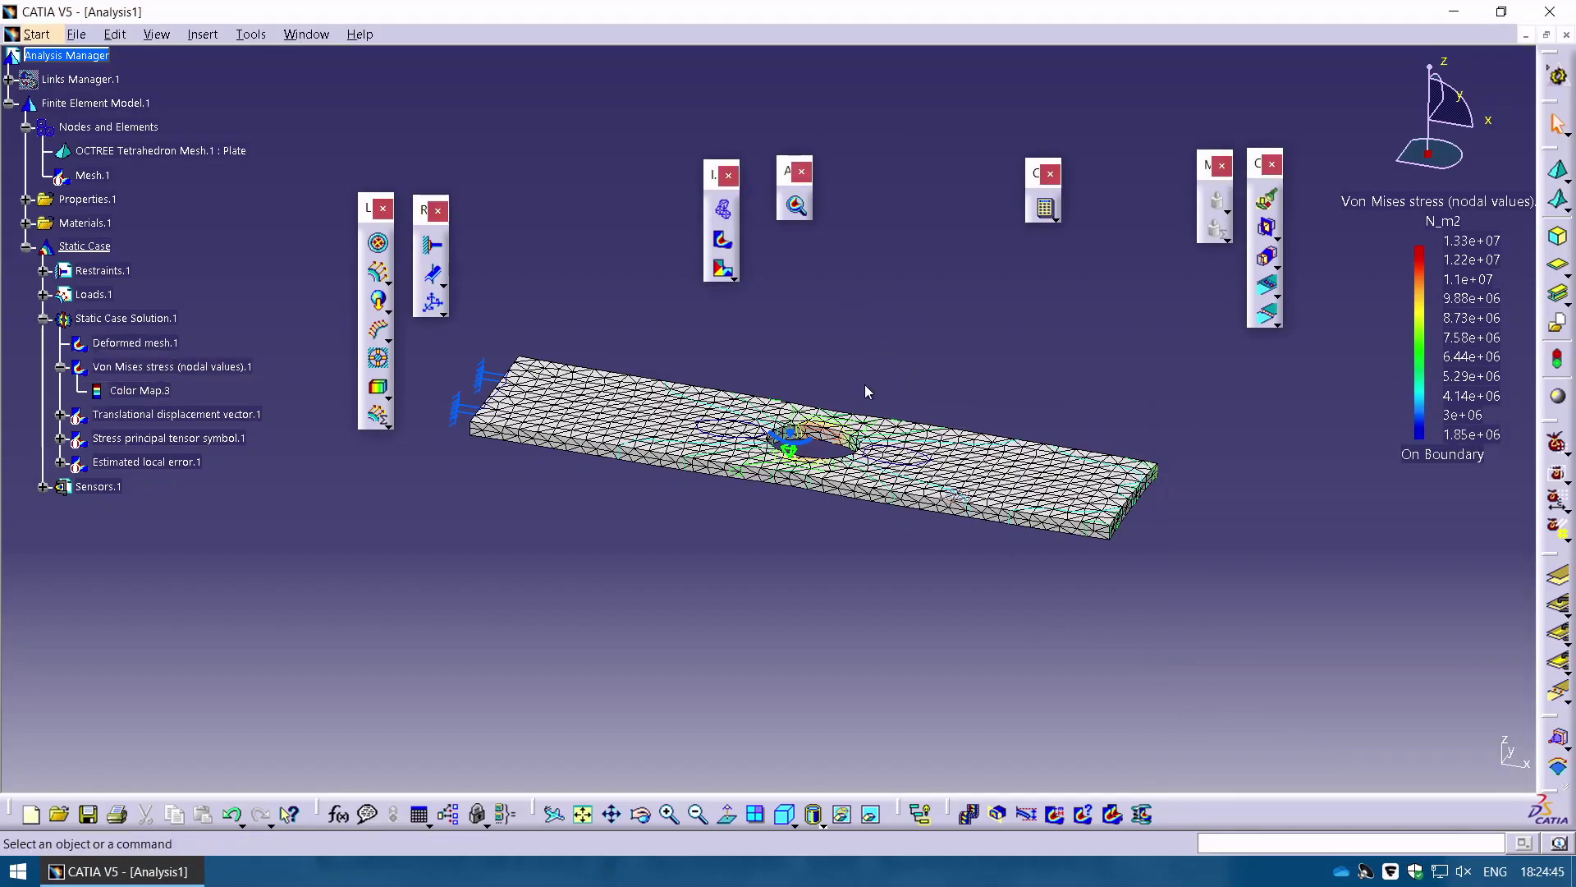
click(725, 239)
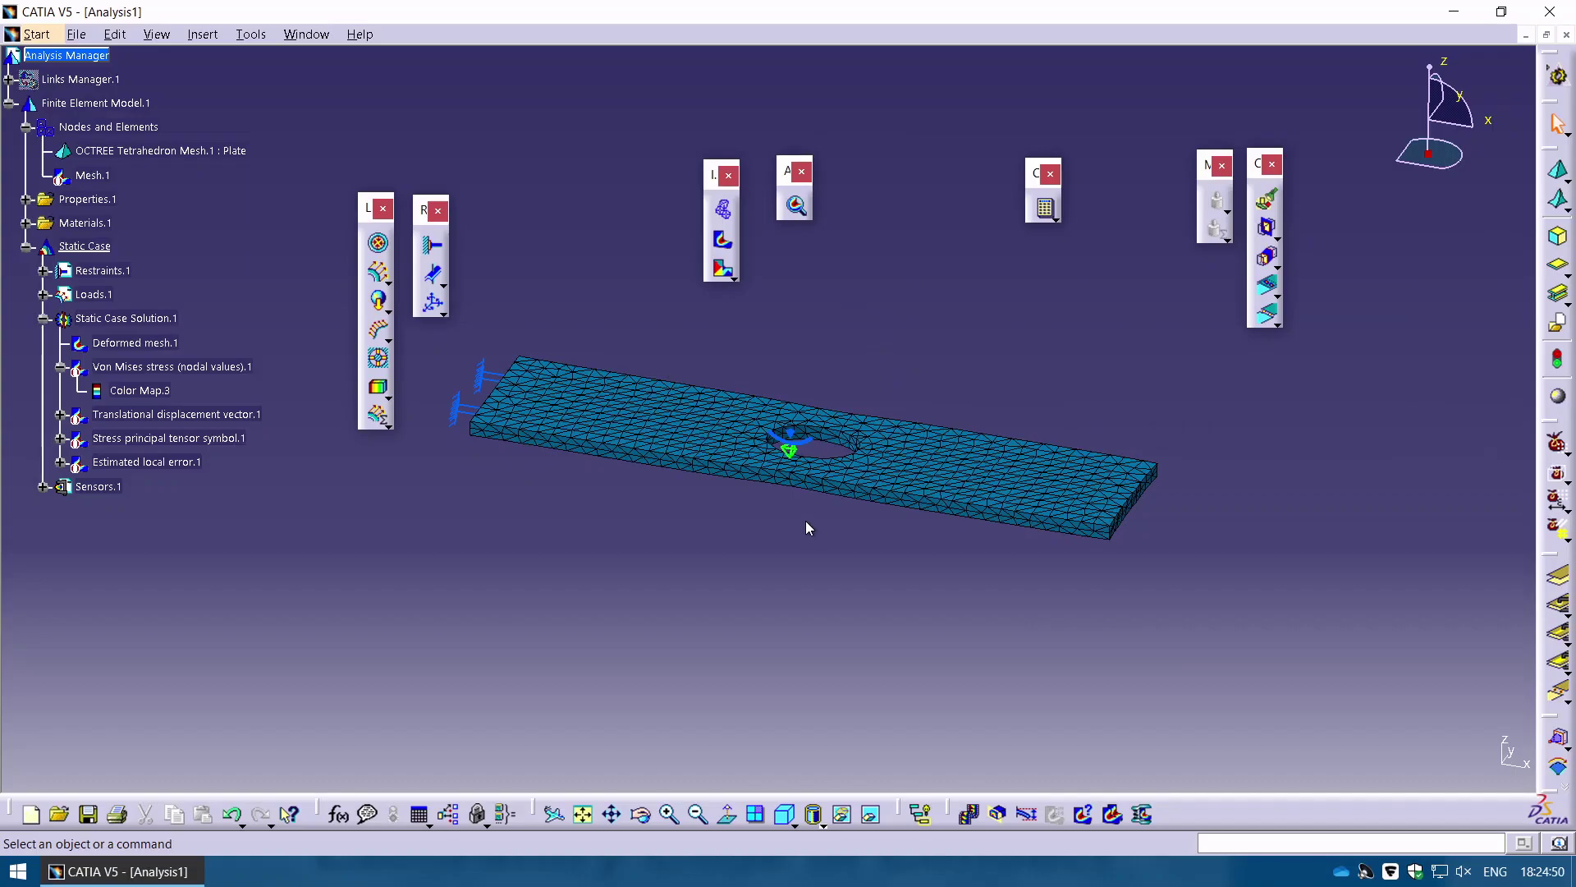
middle_drag(805, 521, 859, 514)
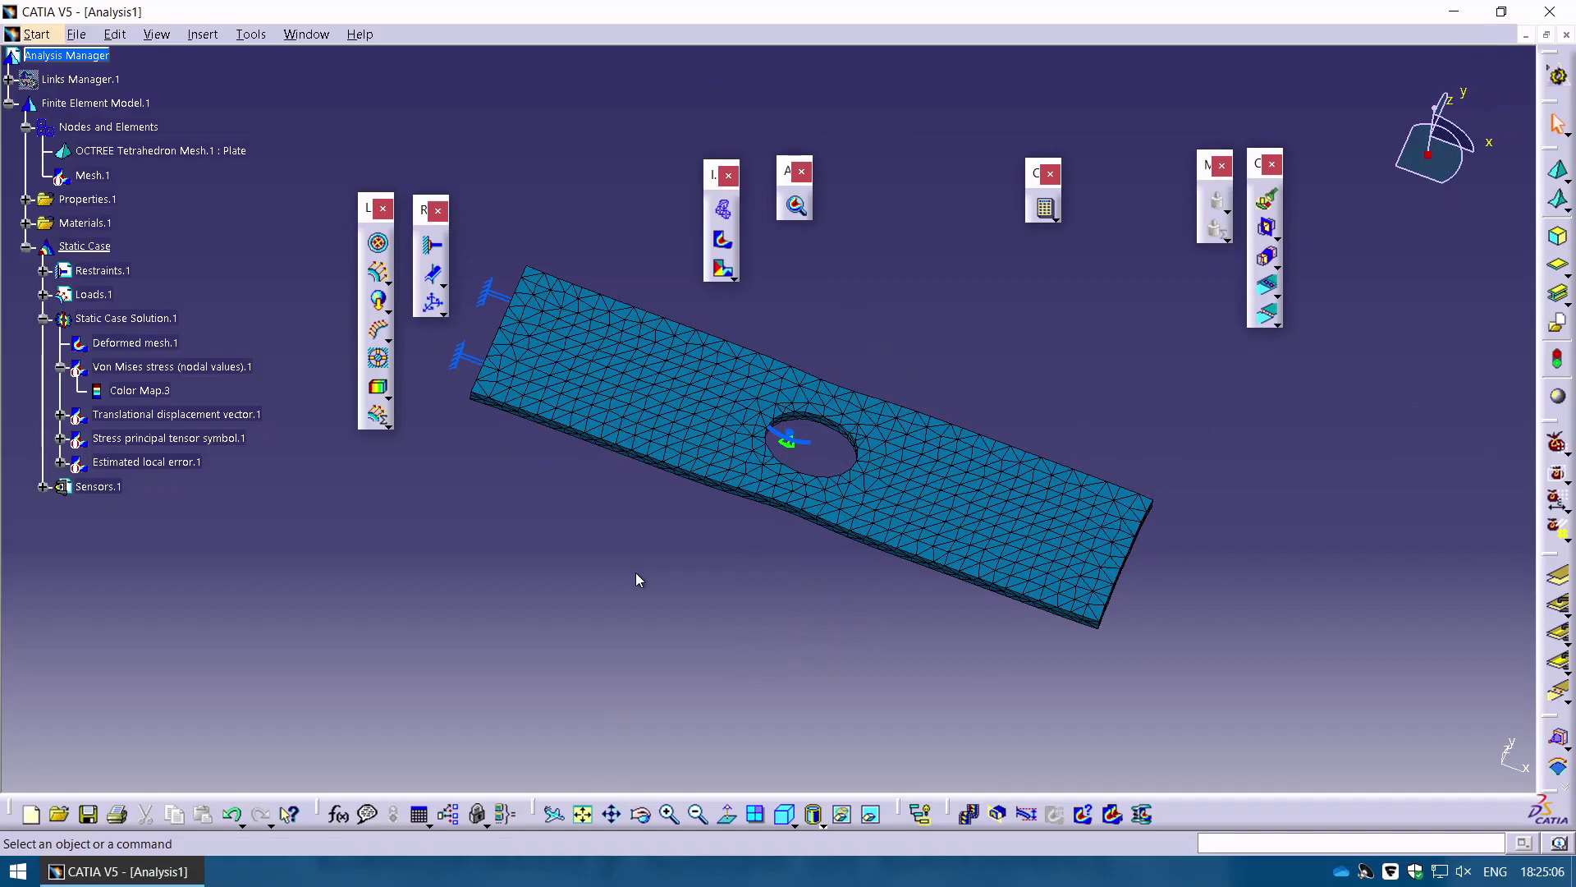
Display the Von Mises stress image and play its animation at different speeds, closing the animation when finished.
click(723, 241)
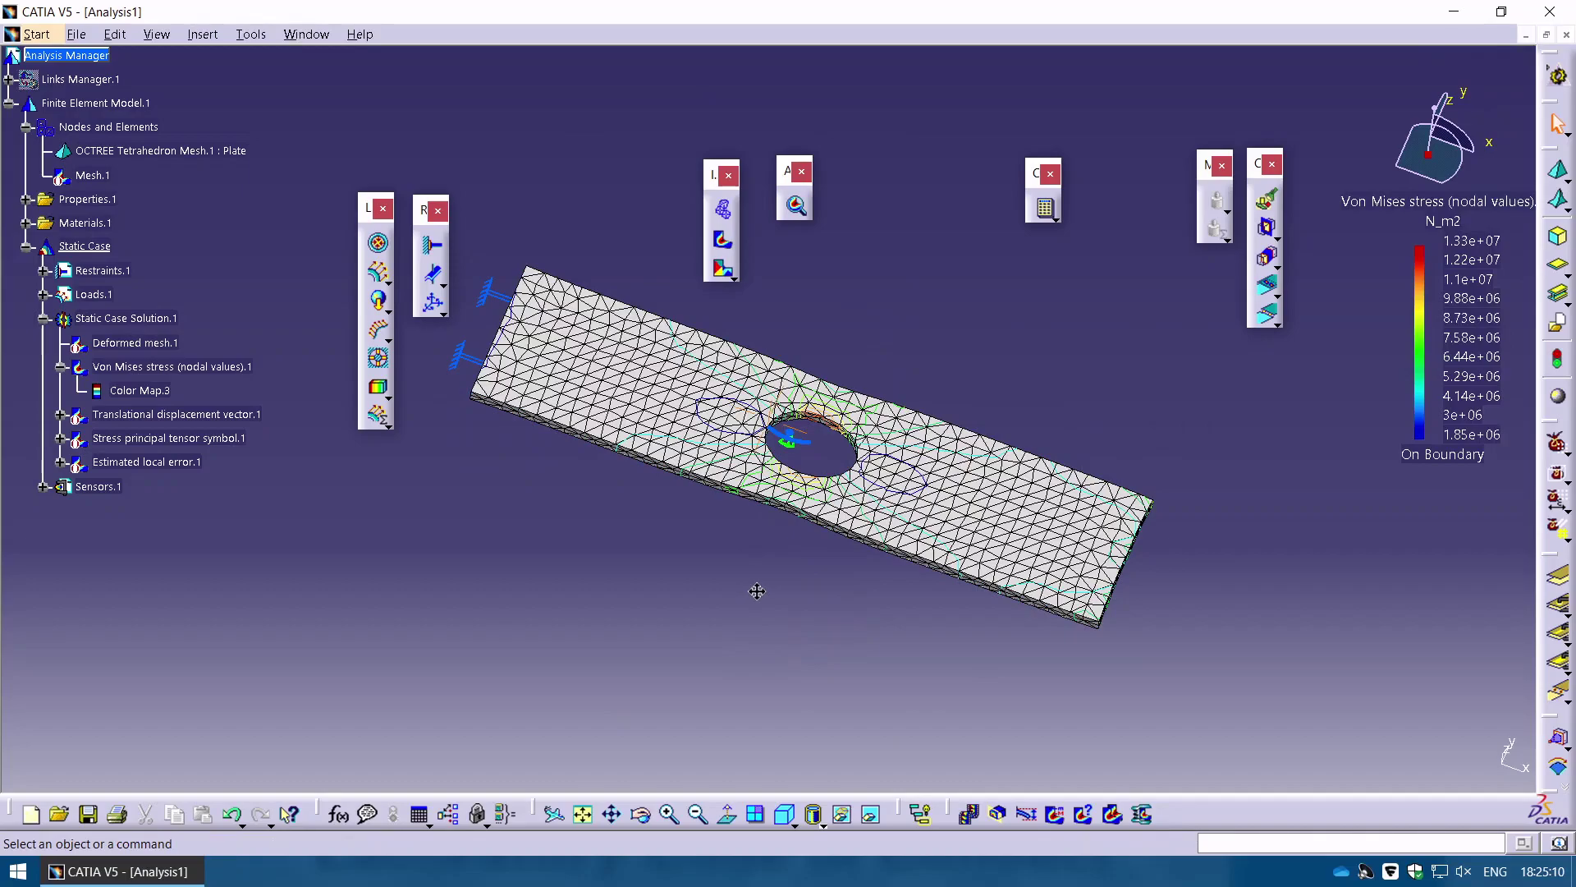
middle_drag(749, 598, 948, 749)
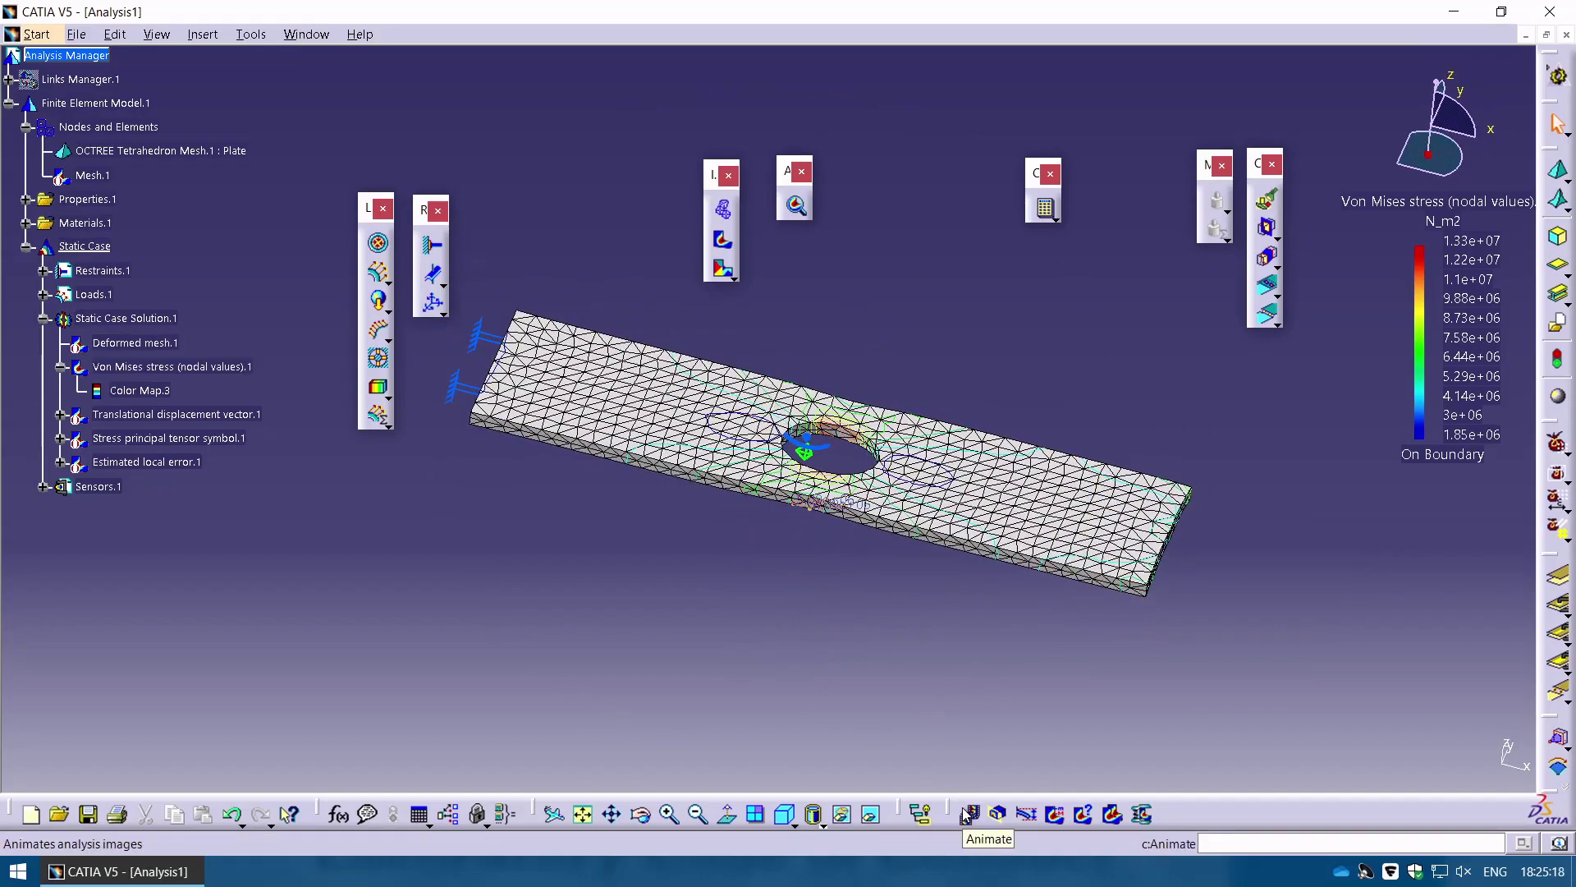
click(251, 35)
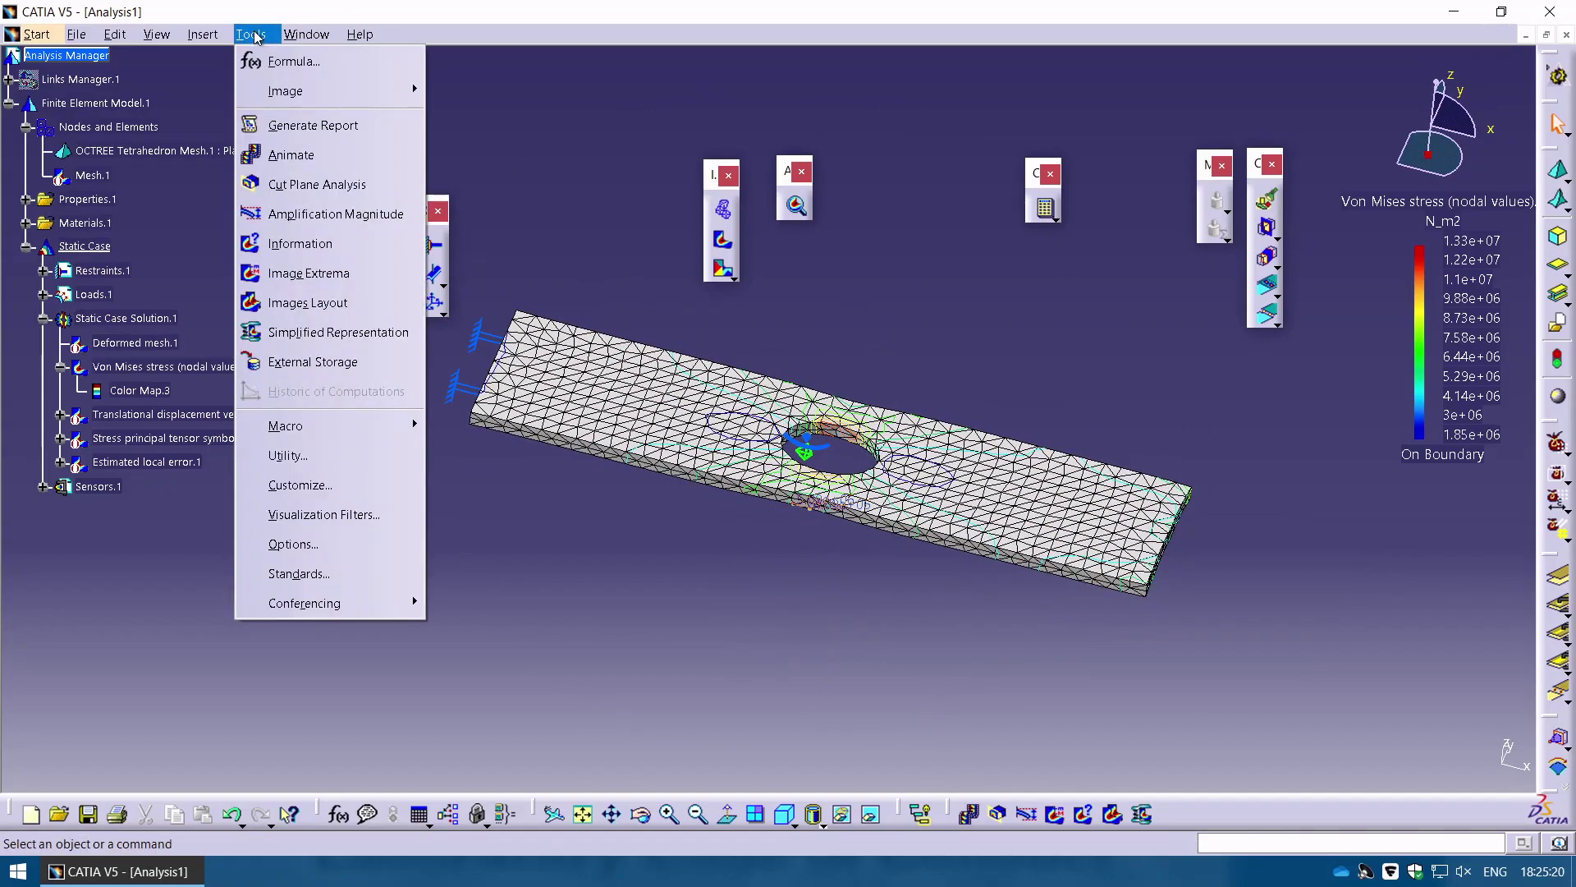
click(304, 158)
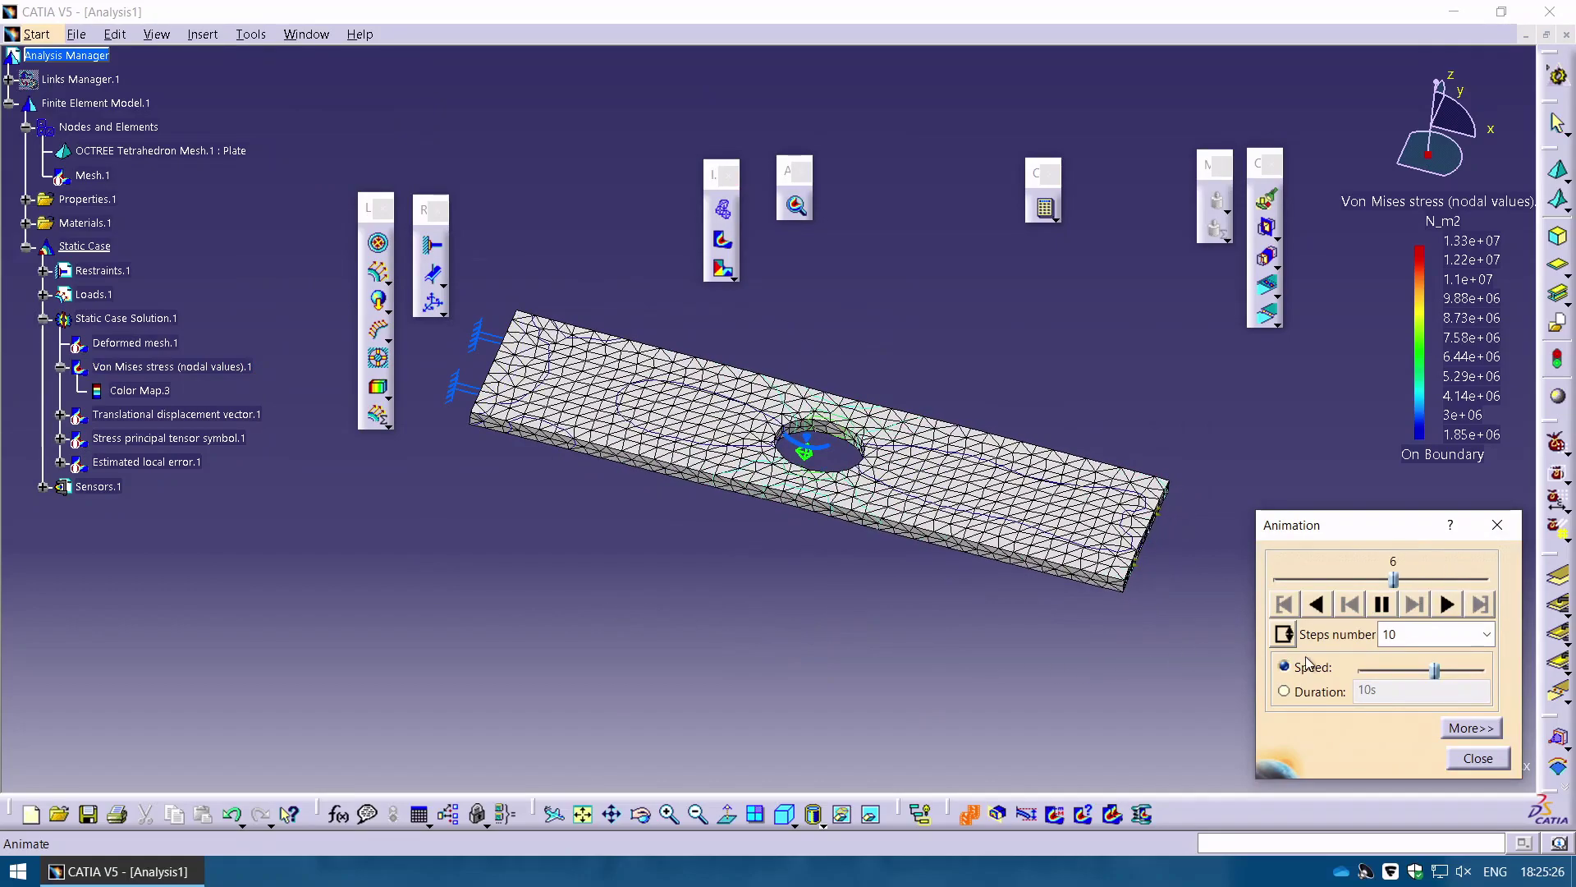
click(1403, 670)
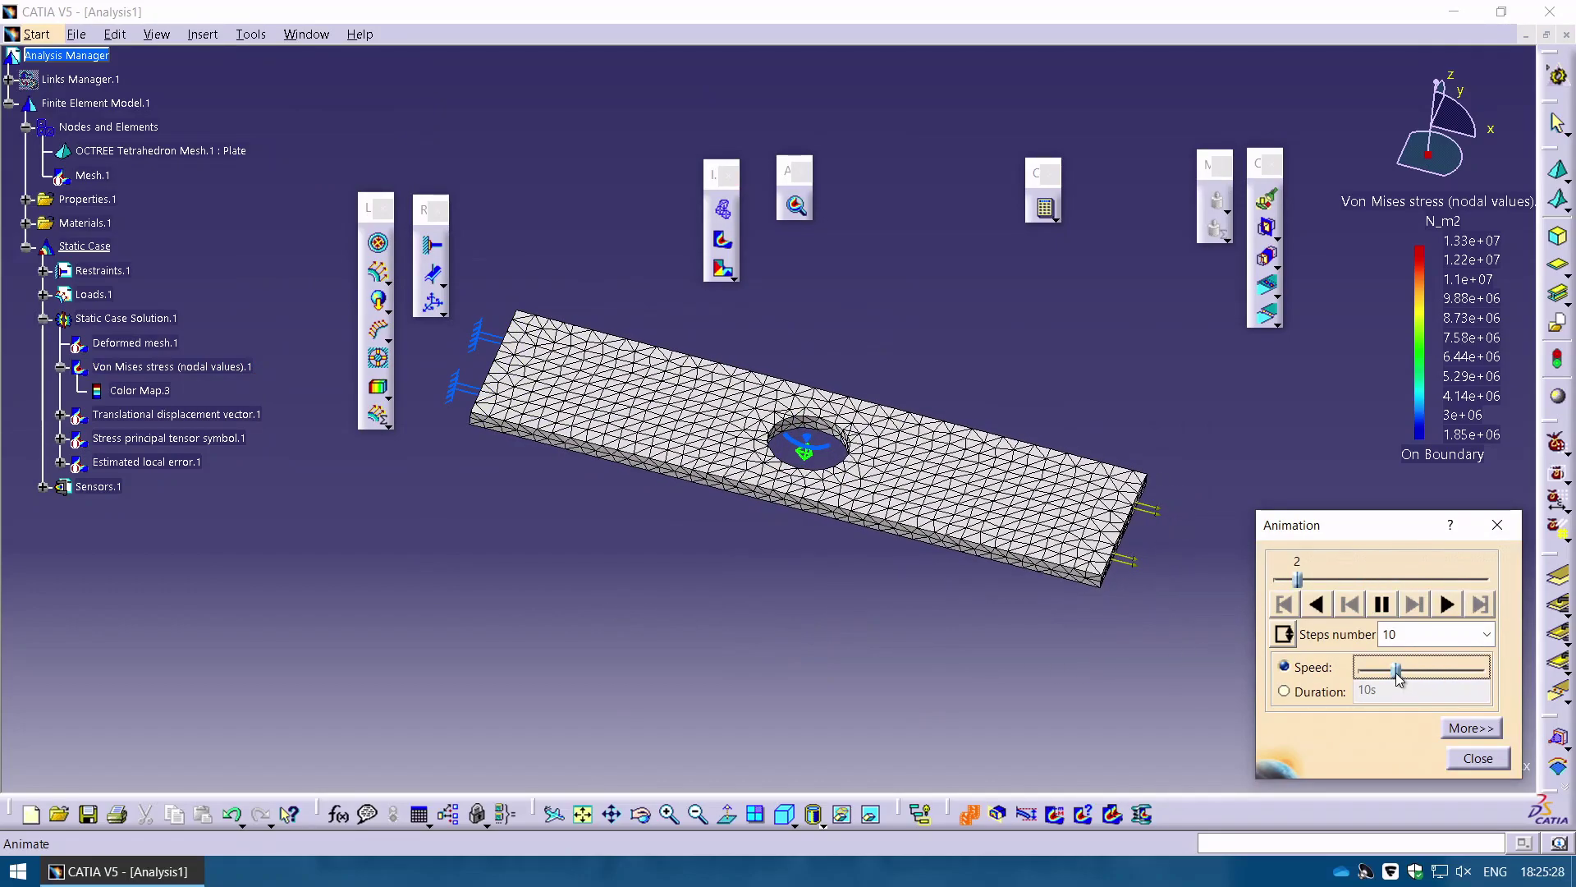
drag(1397, 671, 1486, 671)
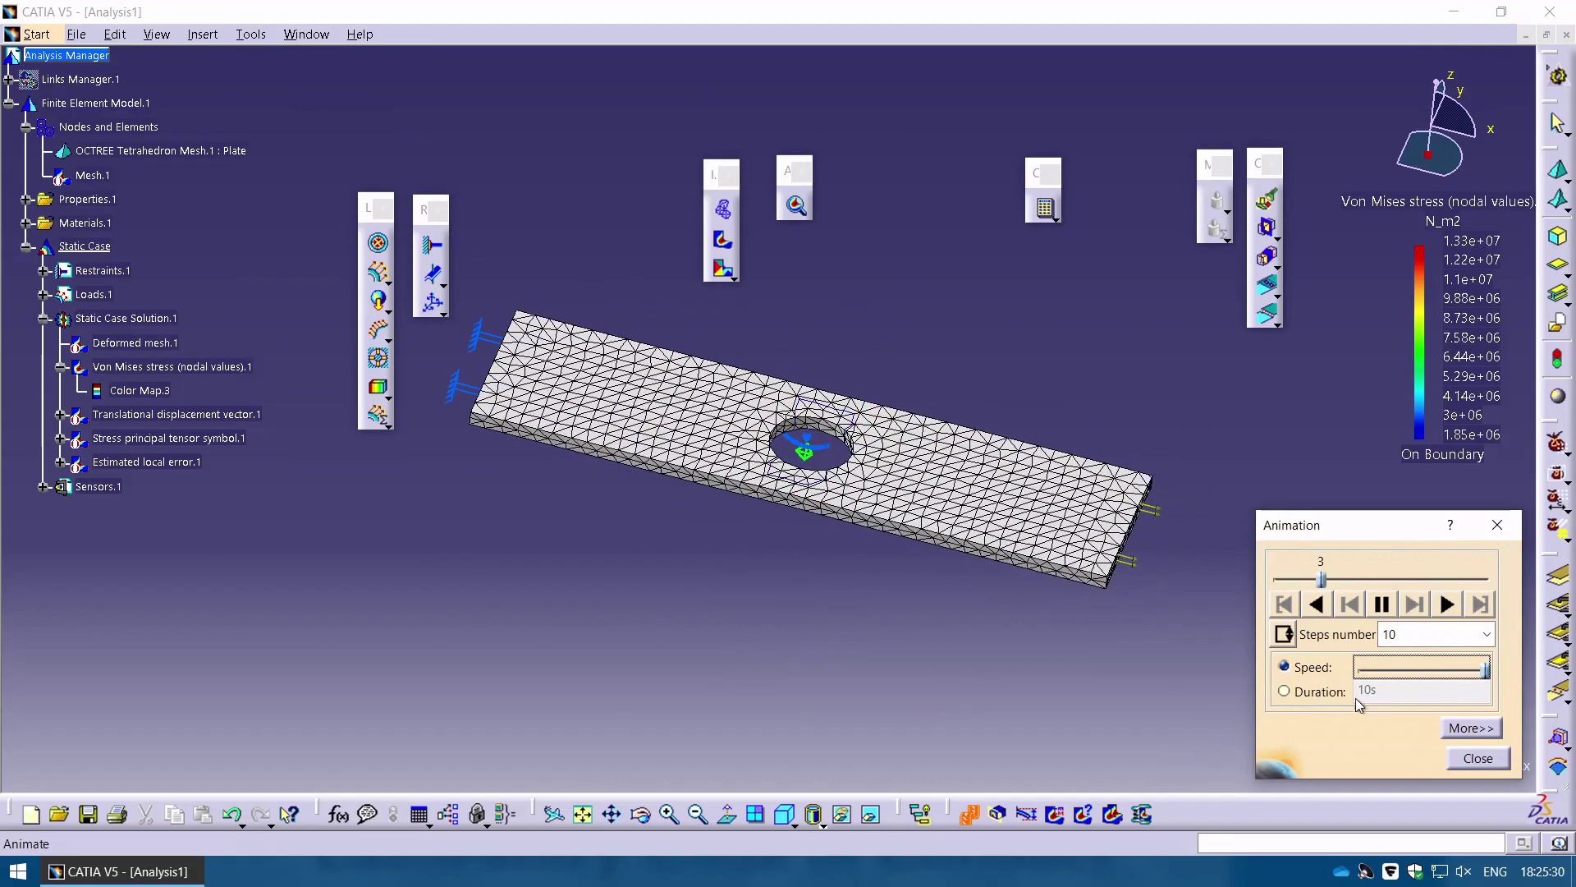
click(1461, 670)
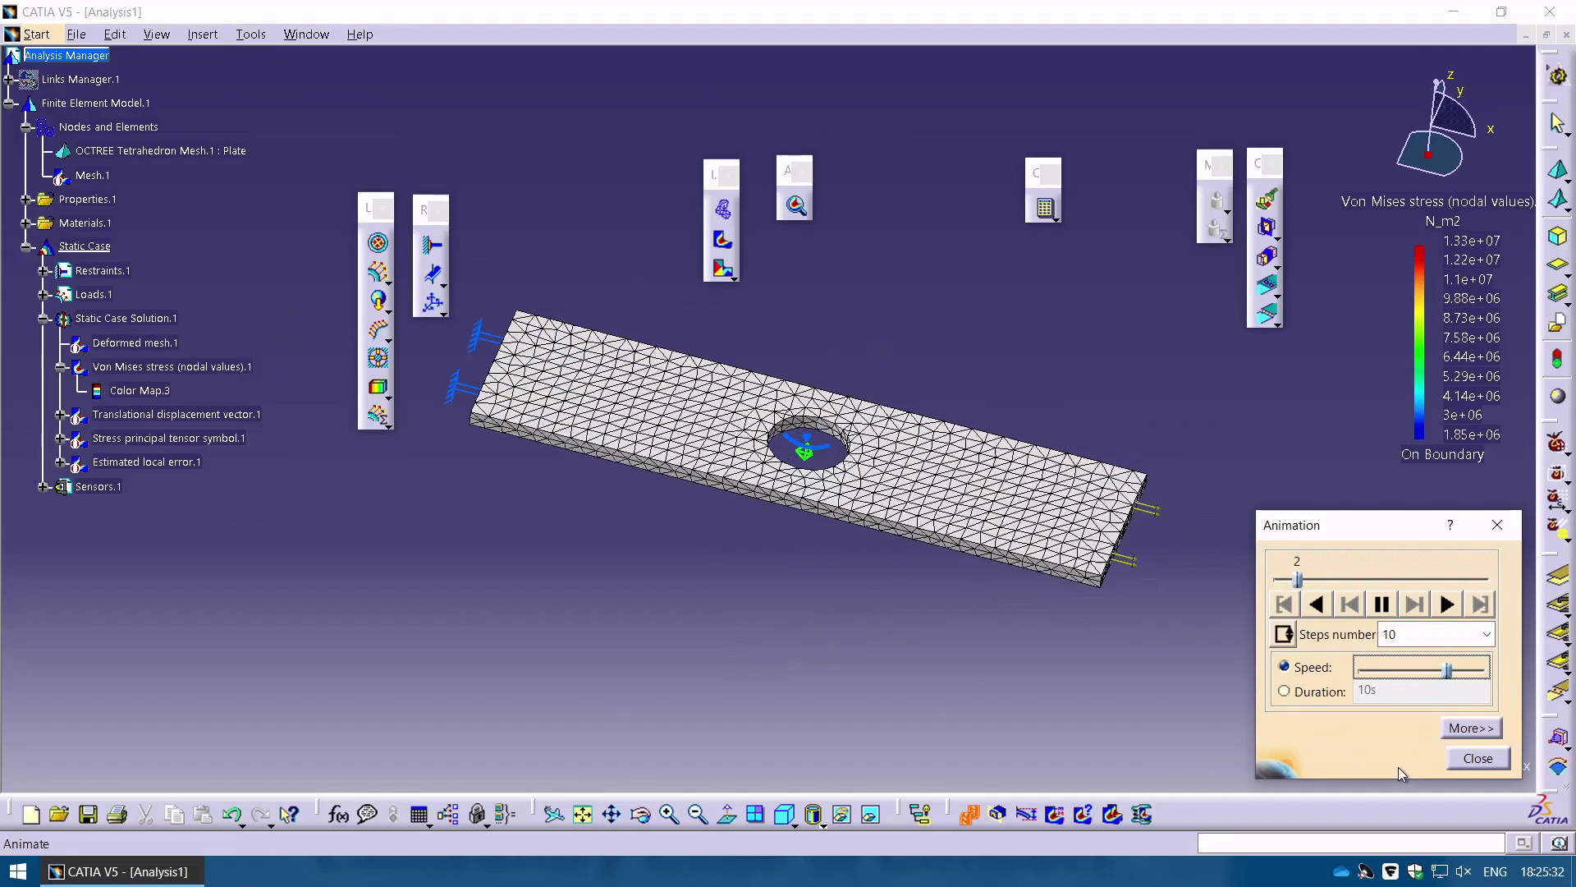
click(1476, 759)
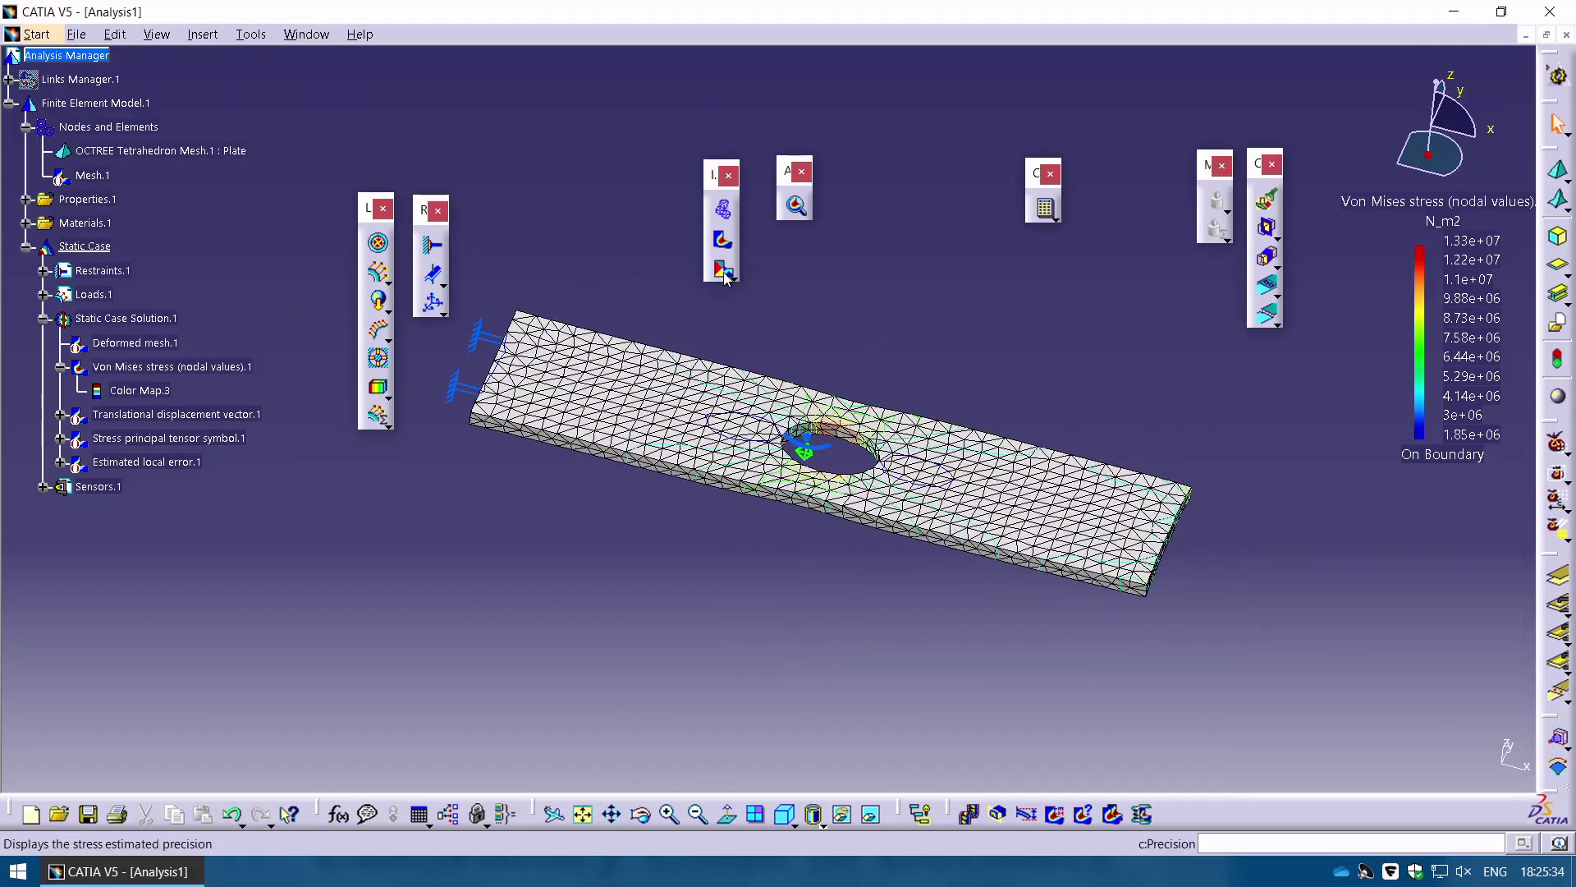
Display the estimated local error image, replace it with the Displacement image, and play the displacement animation.
click(729, 272)
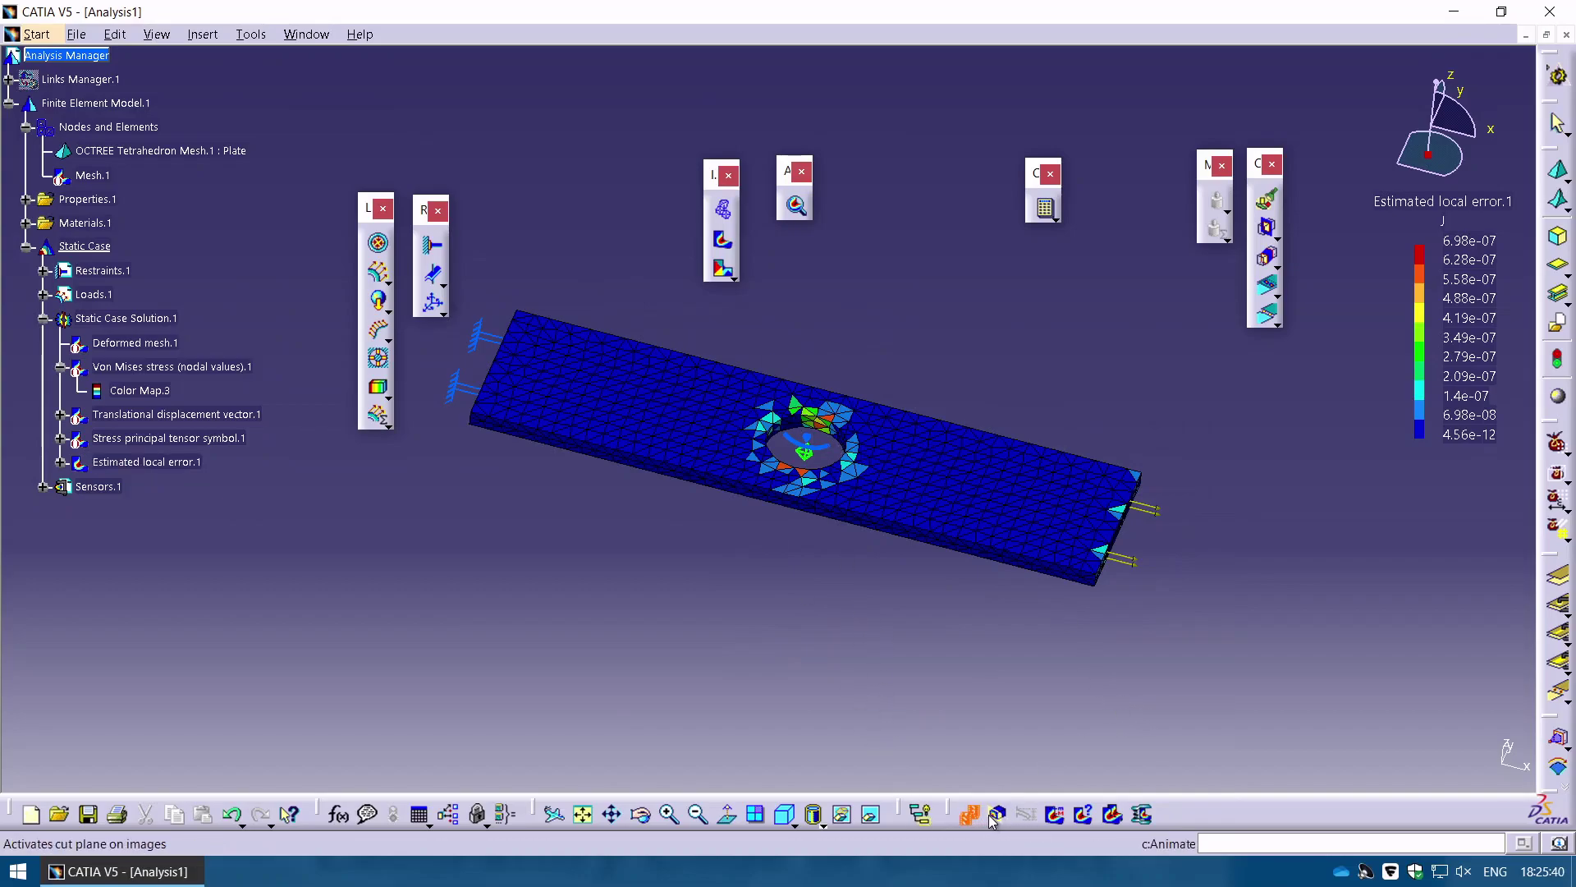
click(730, 275)
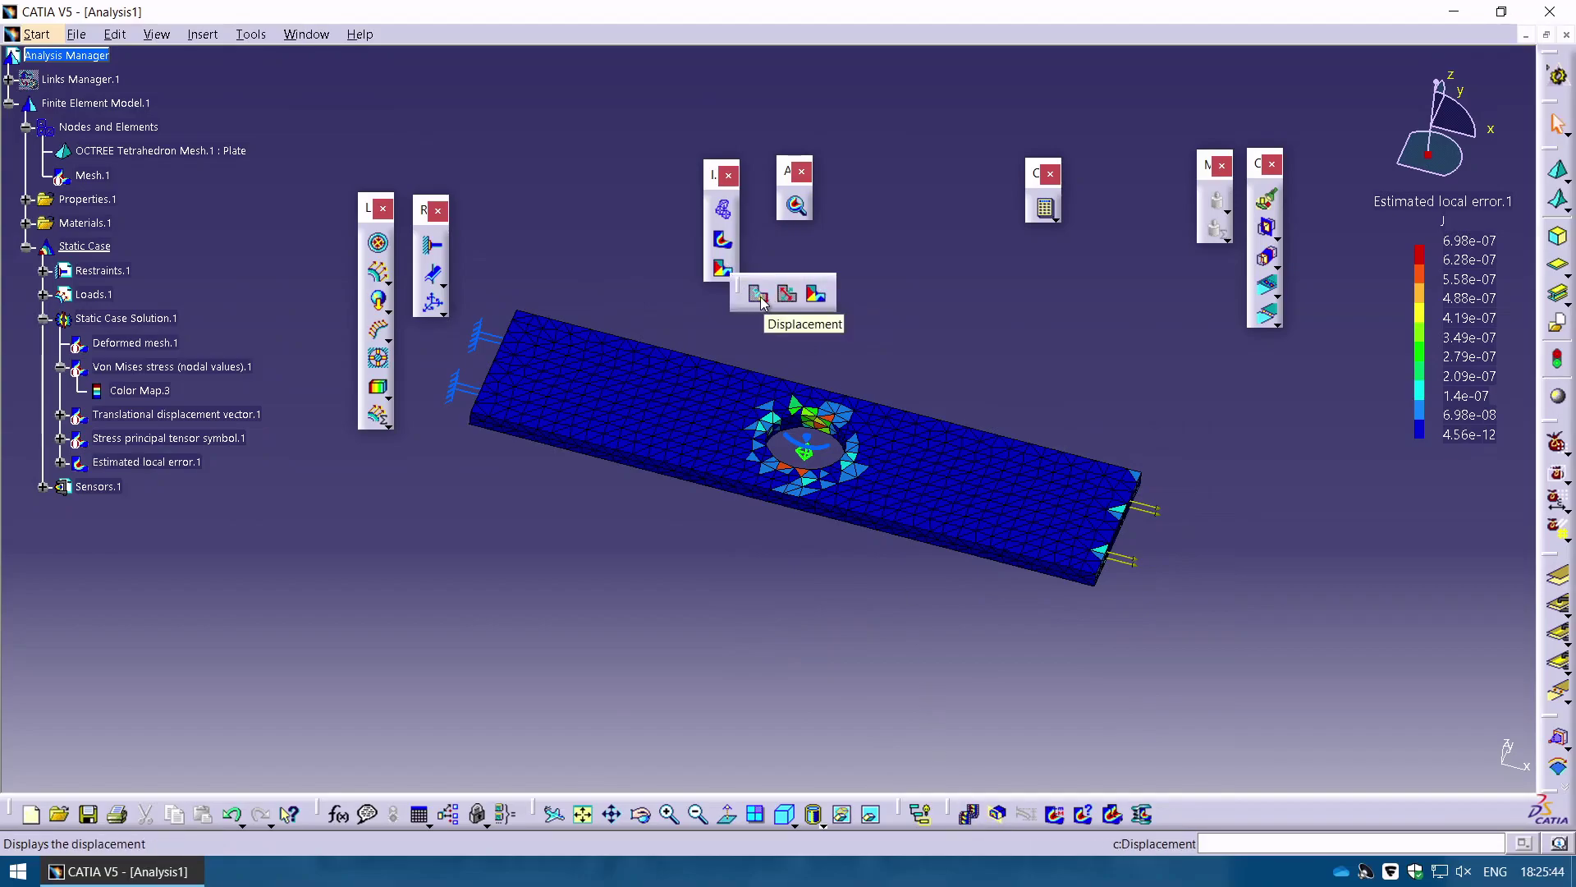
click(758, 294)
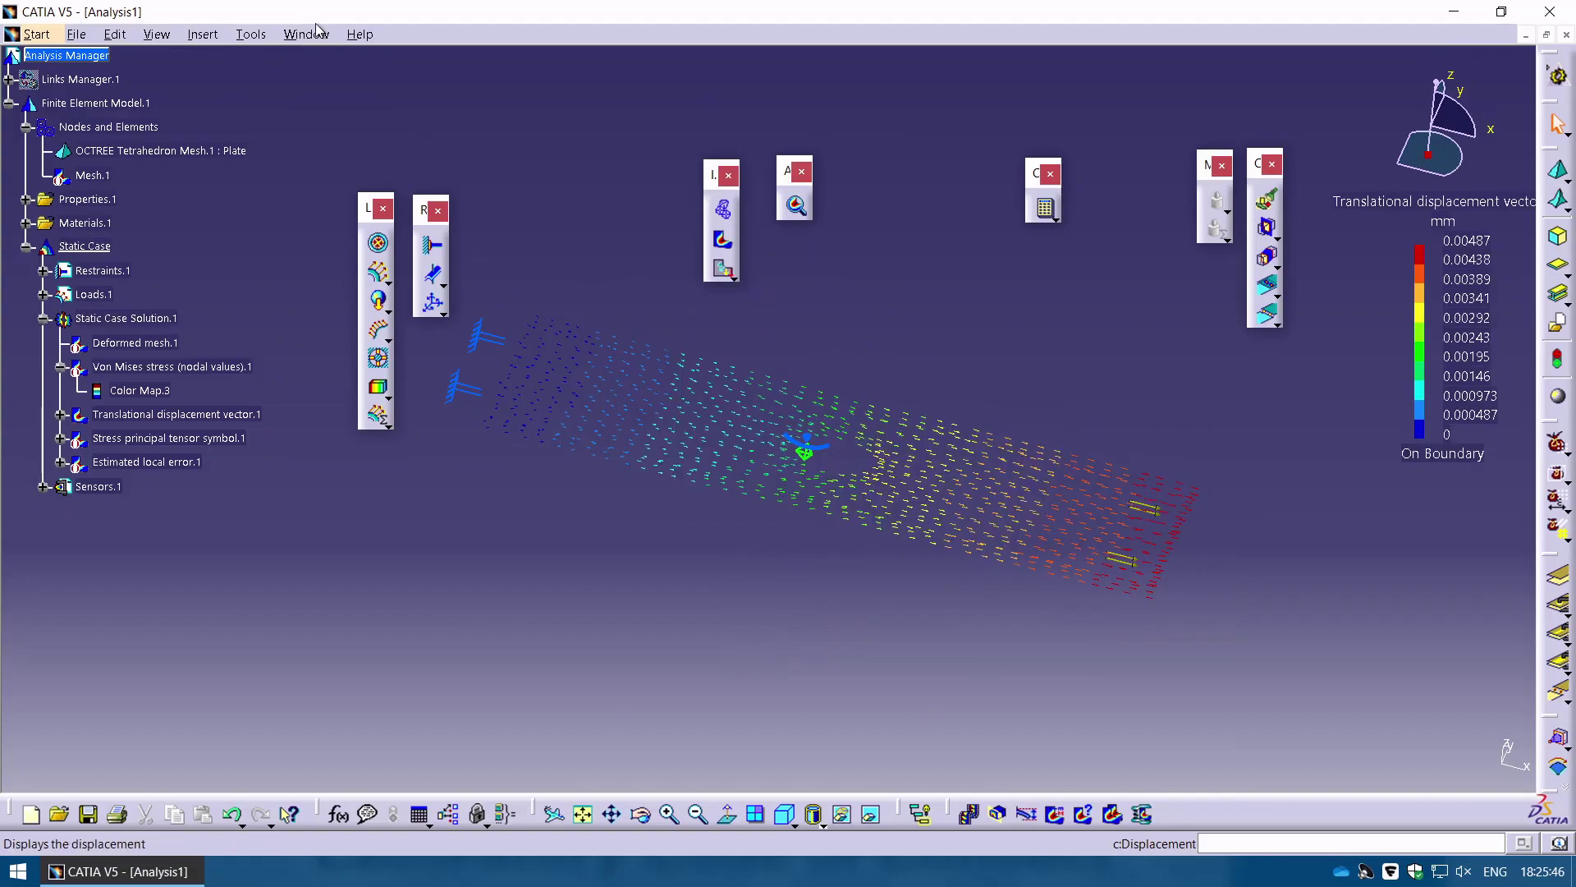
click(251, 40)
click(284, 155)
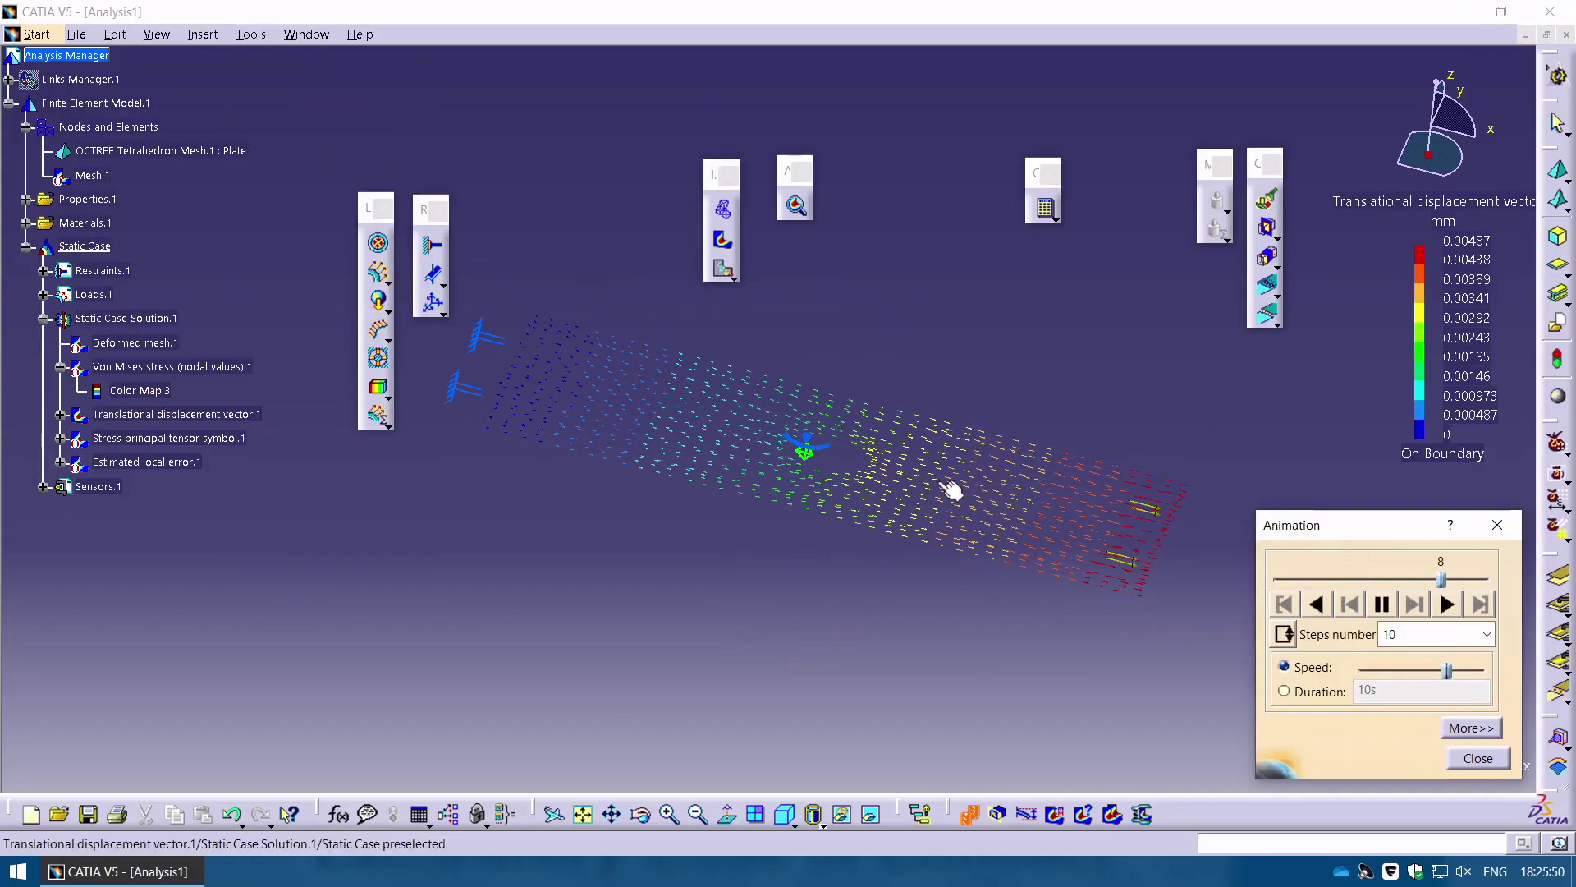
click(1478, 757)
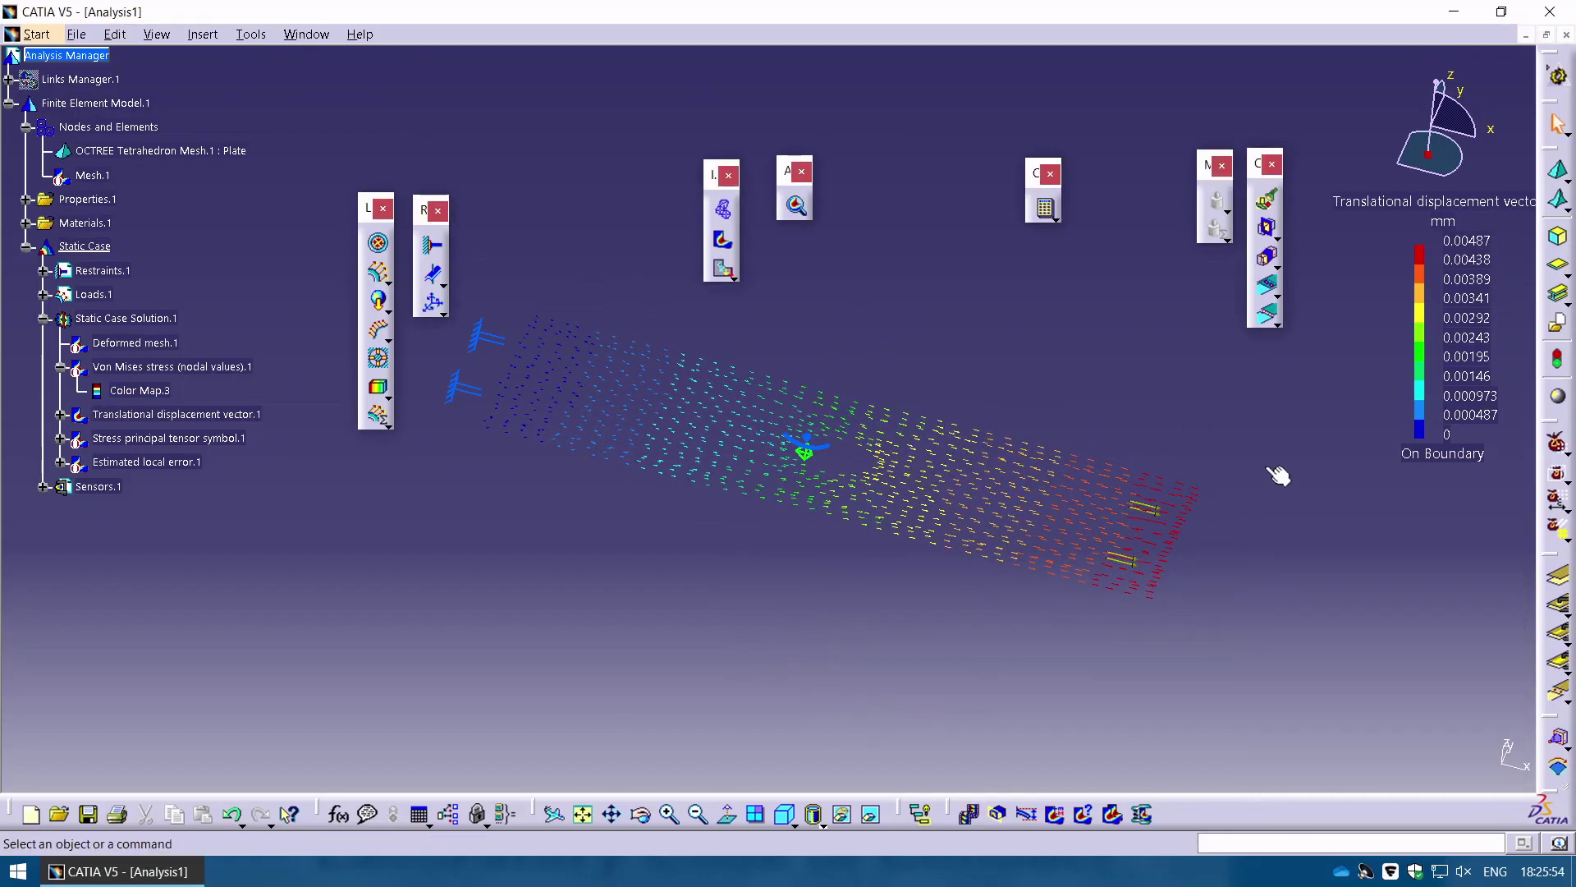
Set the number of colors in the translational displacement color map to 15 and apply it.
double_click(1473, 250)
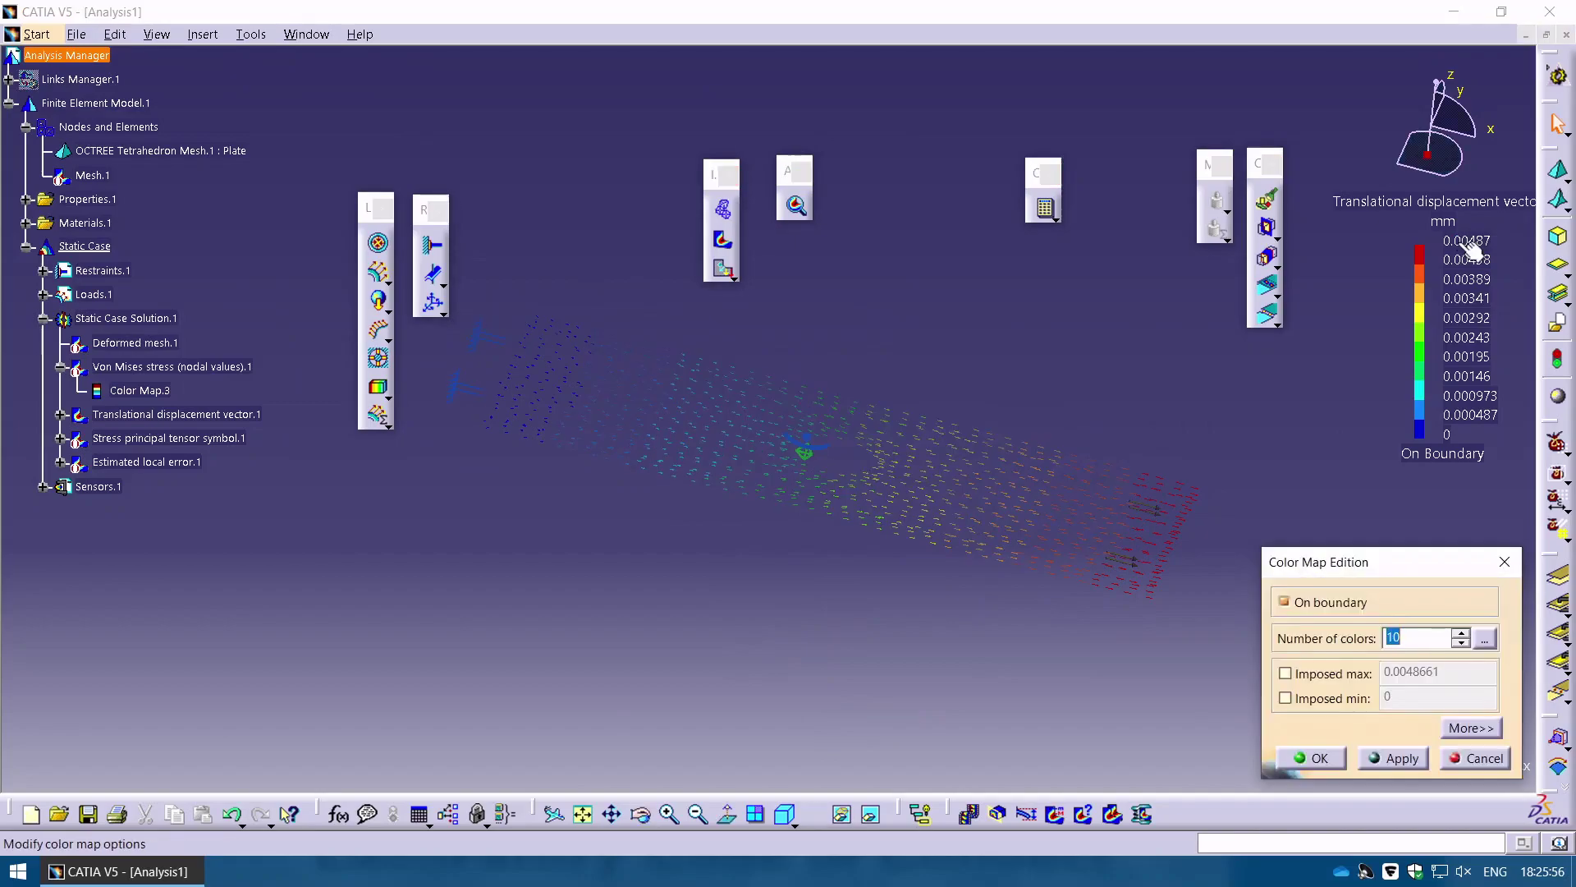
click(1462, 633)
click(1462, 633)
click(1461, 634)
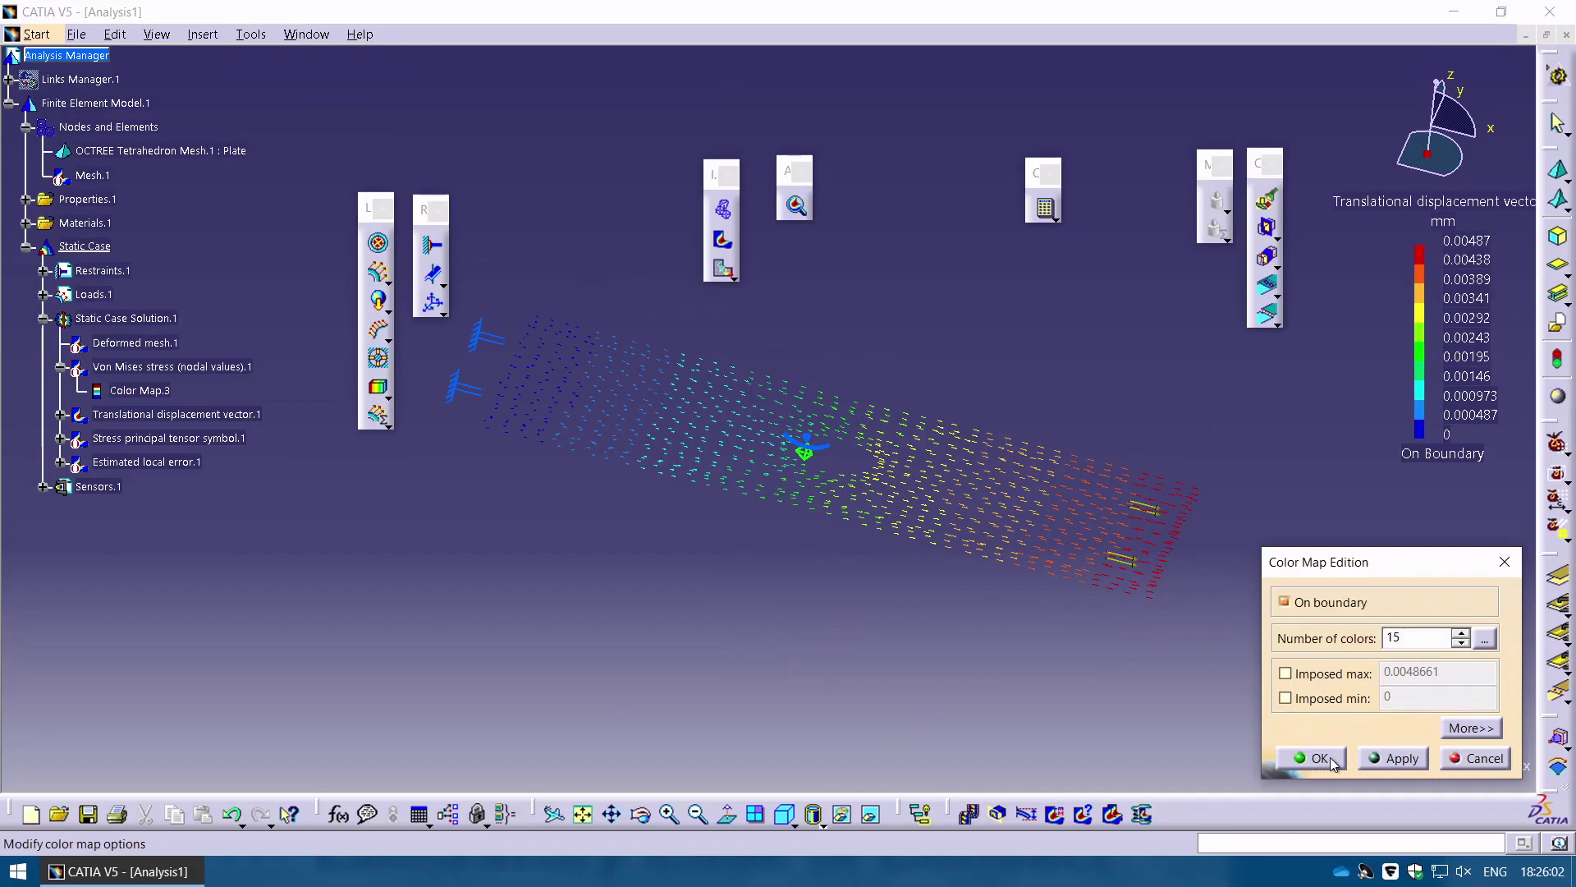
click(1387, 758)
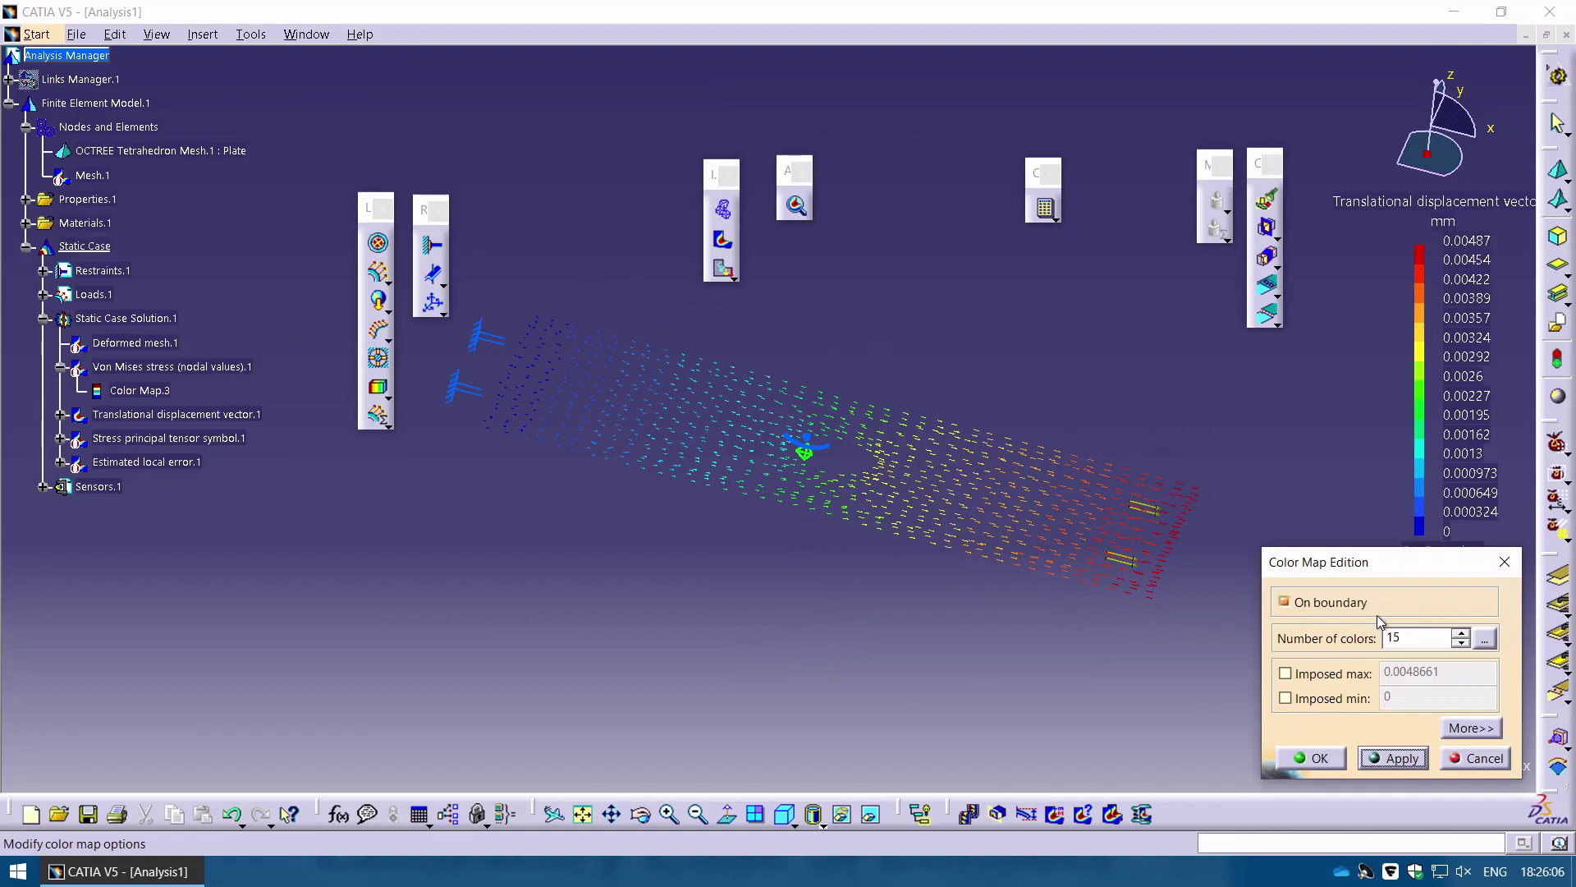
Expand the translational displacement color map settings to reveal the value distribution and display format options.
drag(1346, 562, 317, 523)
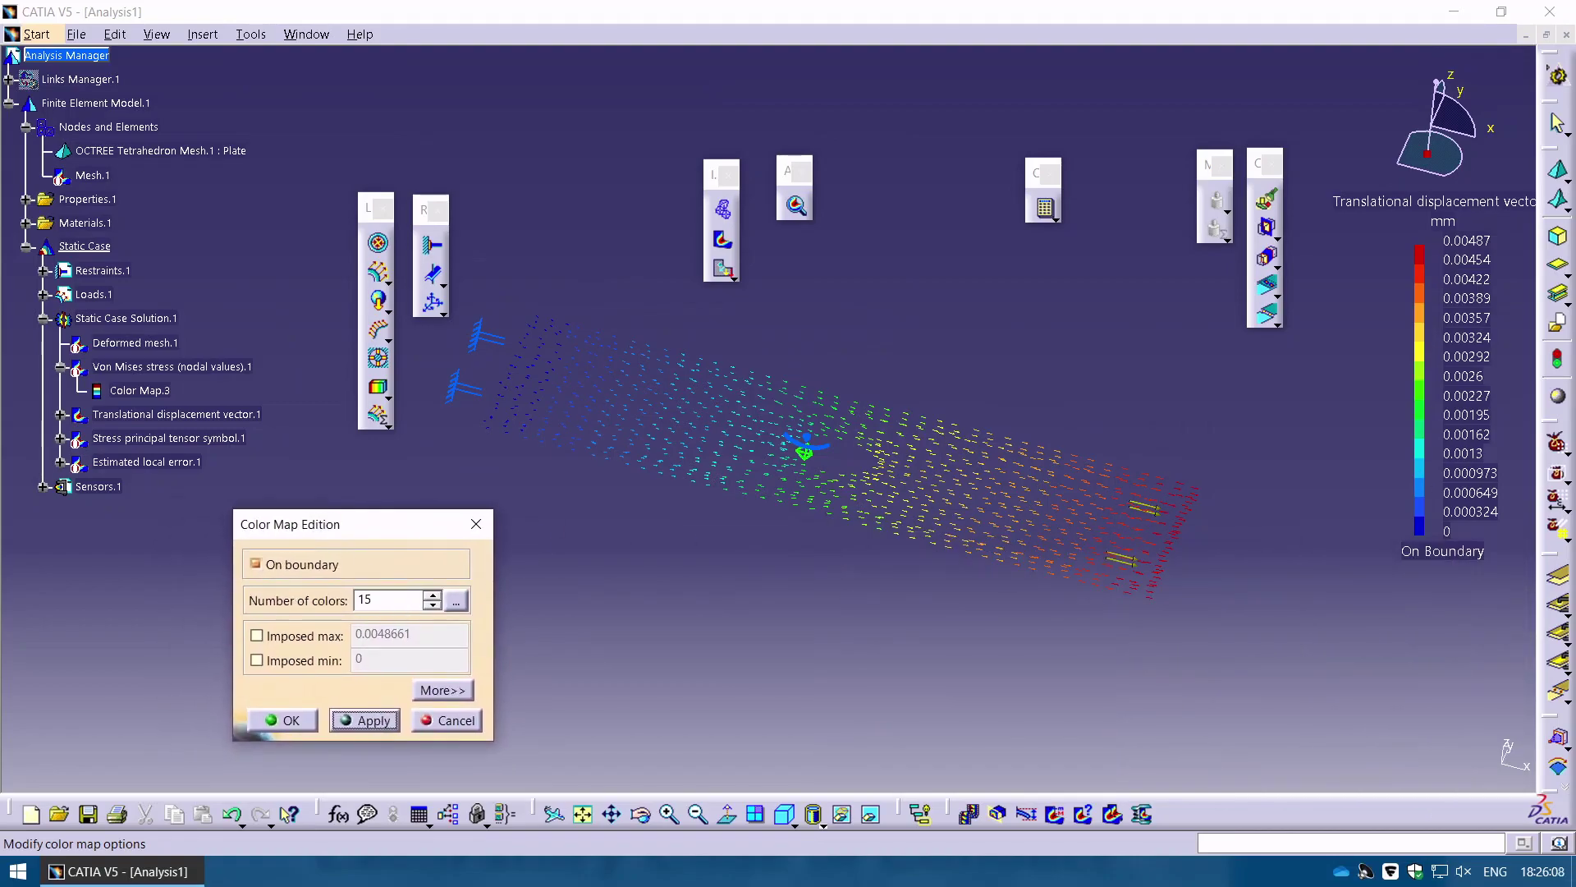
click(440, 690)
drag(526, 508, 487, 435)
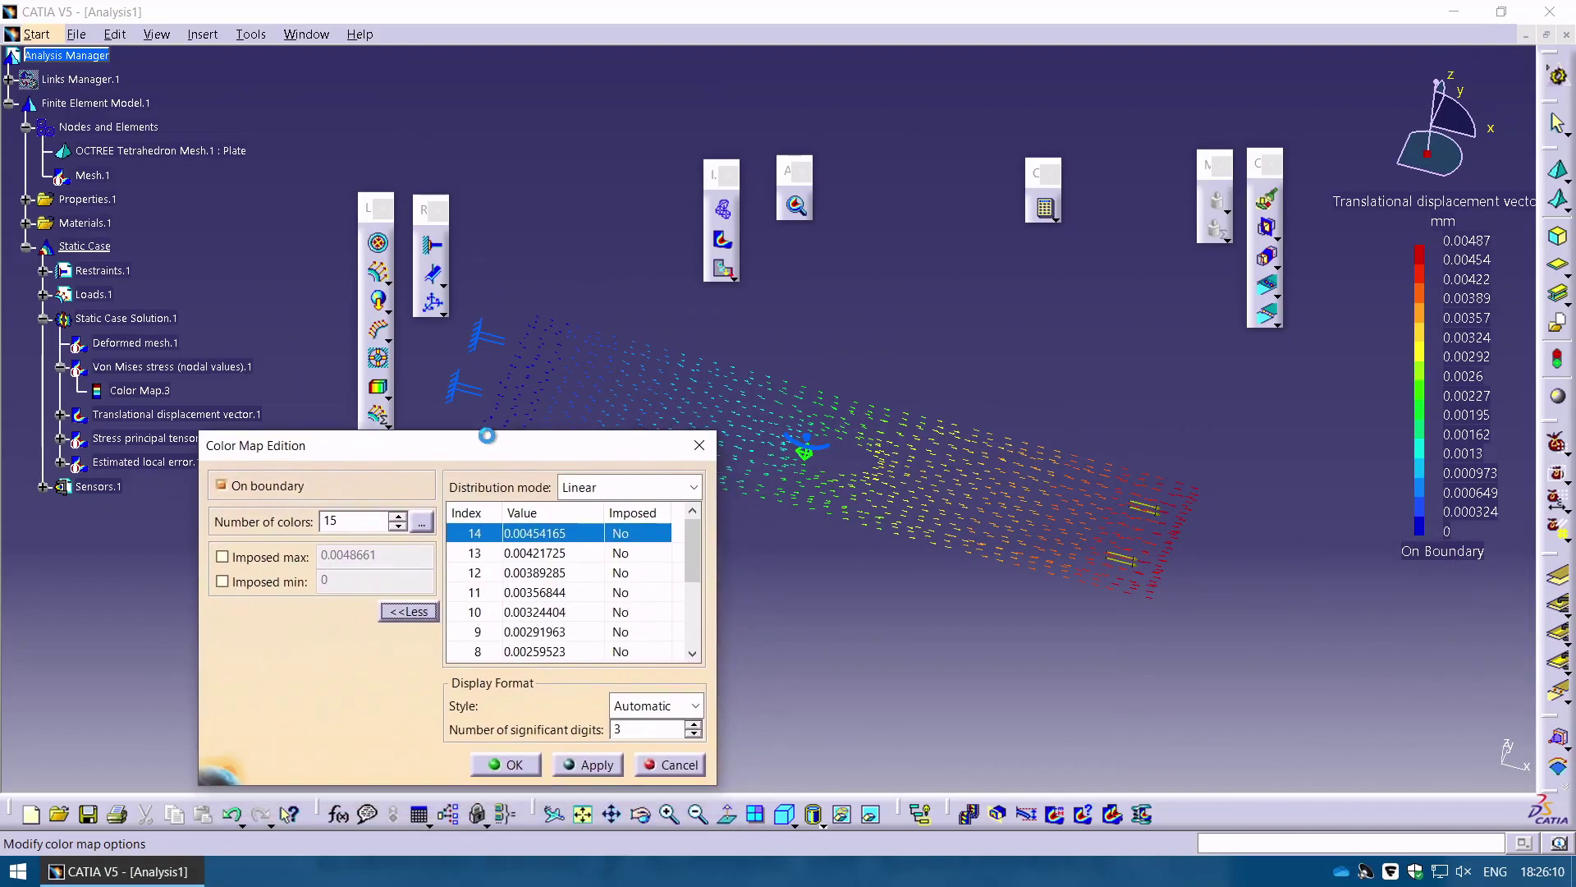
Try the Scientific and Decimal display styles on the translational displacement color map, applying each one.
click(686, 687)
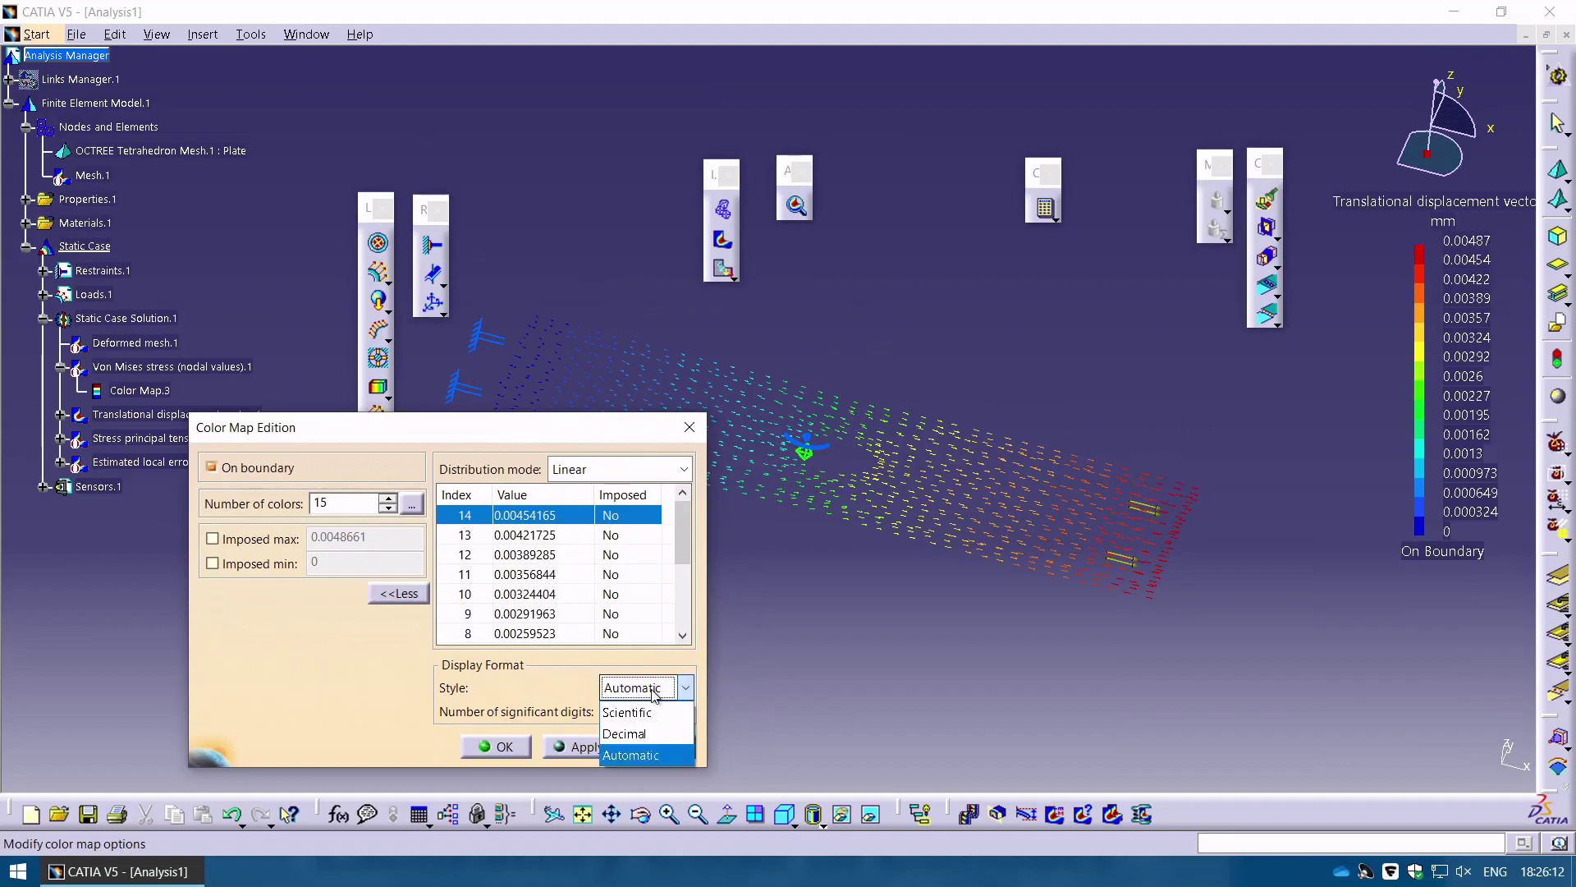
click(632, 707)
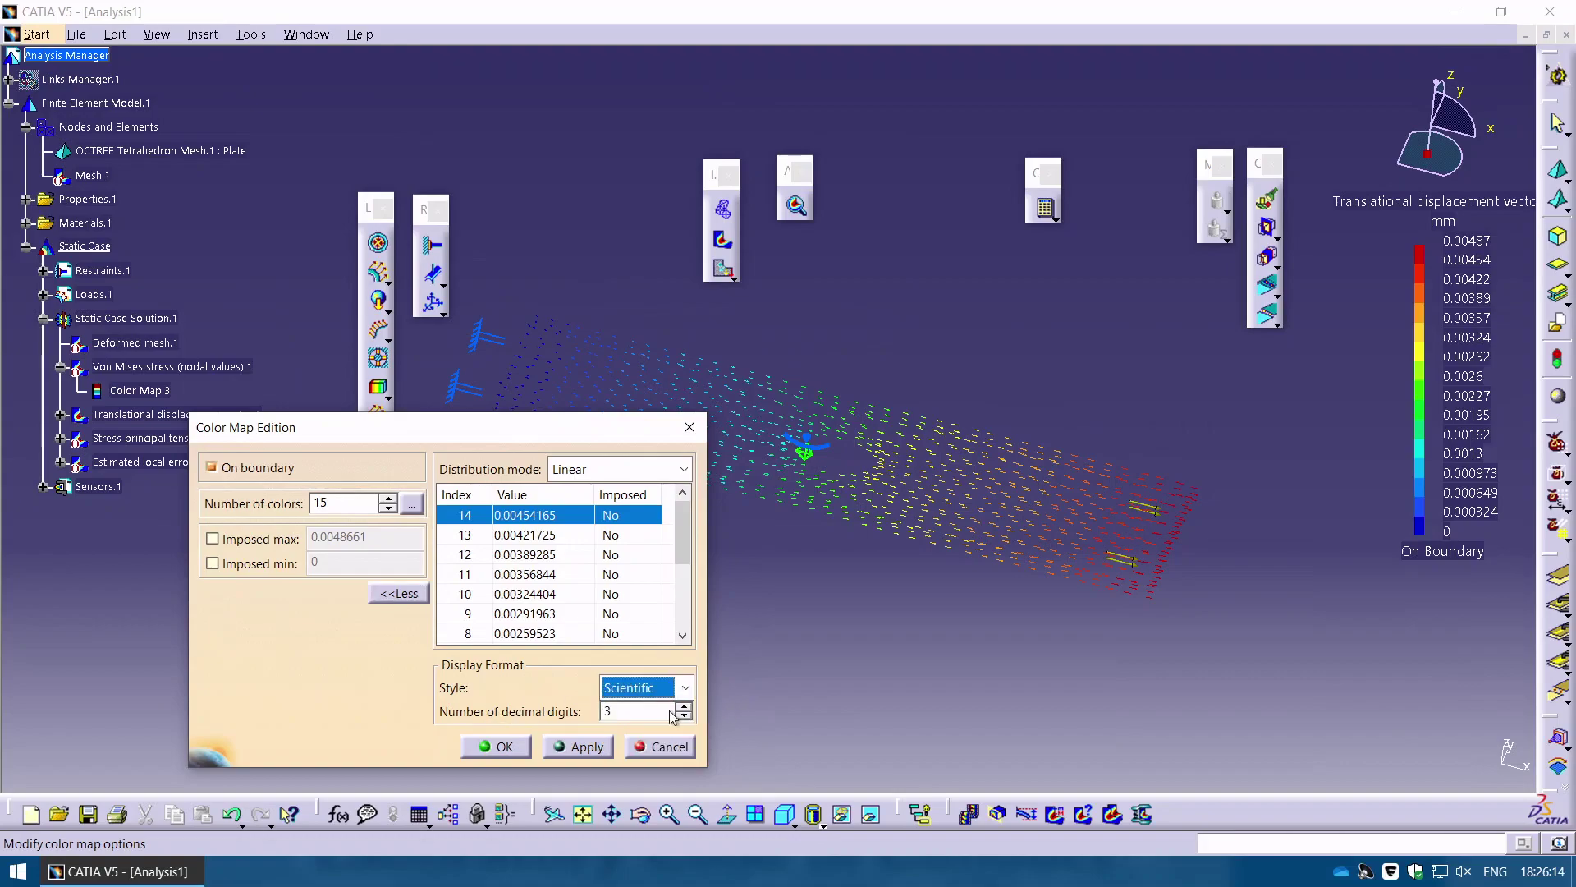
click(594, 745)
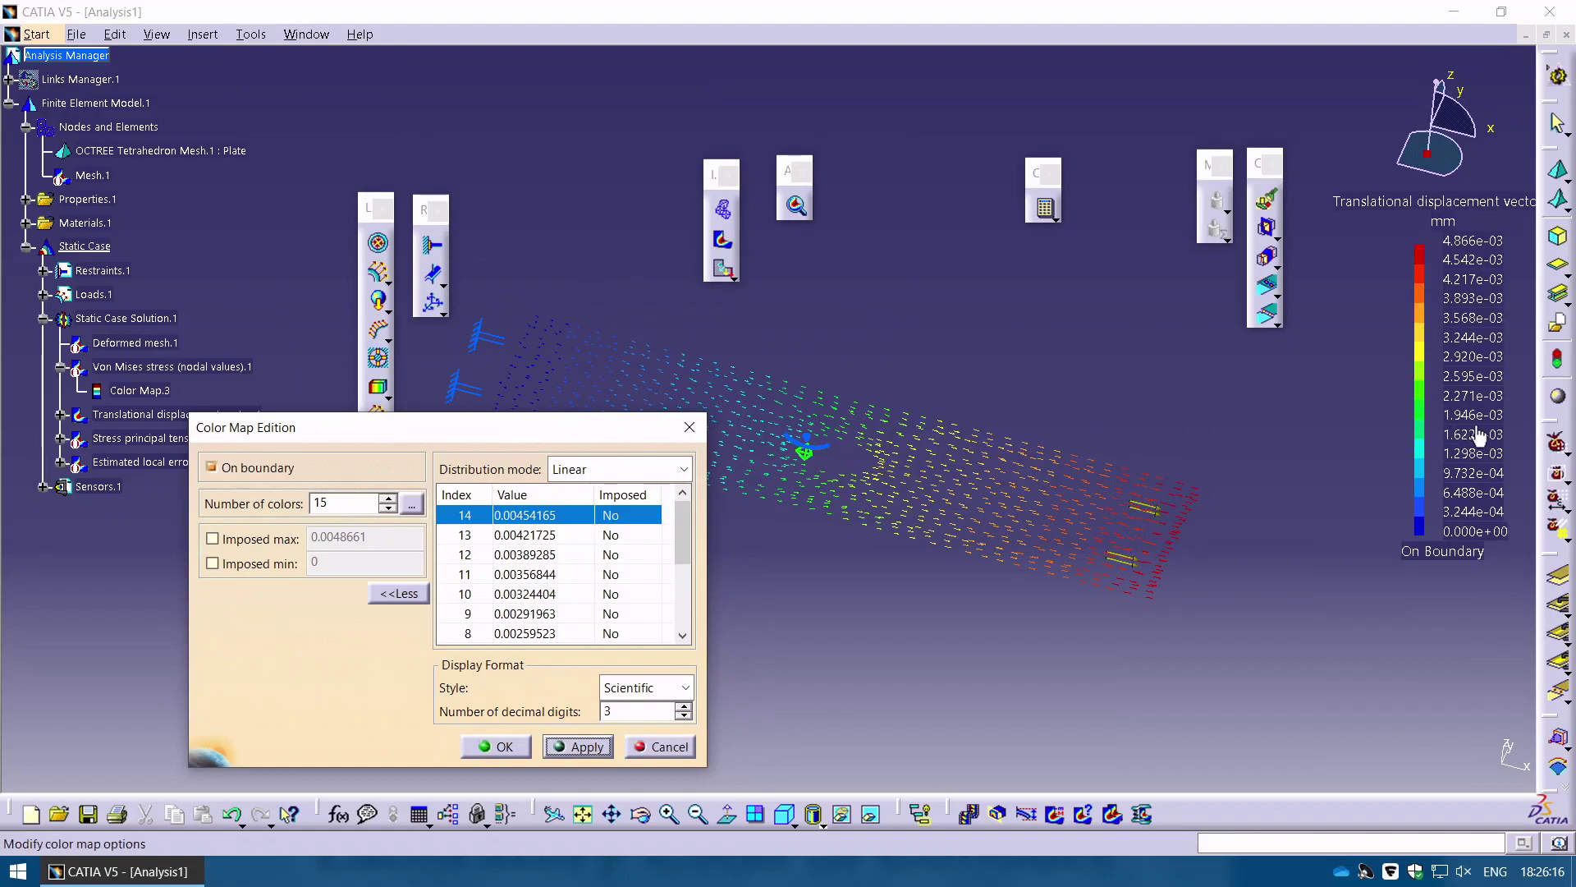
click(648, 687)
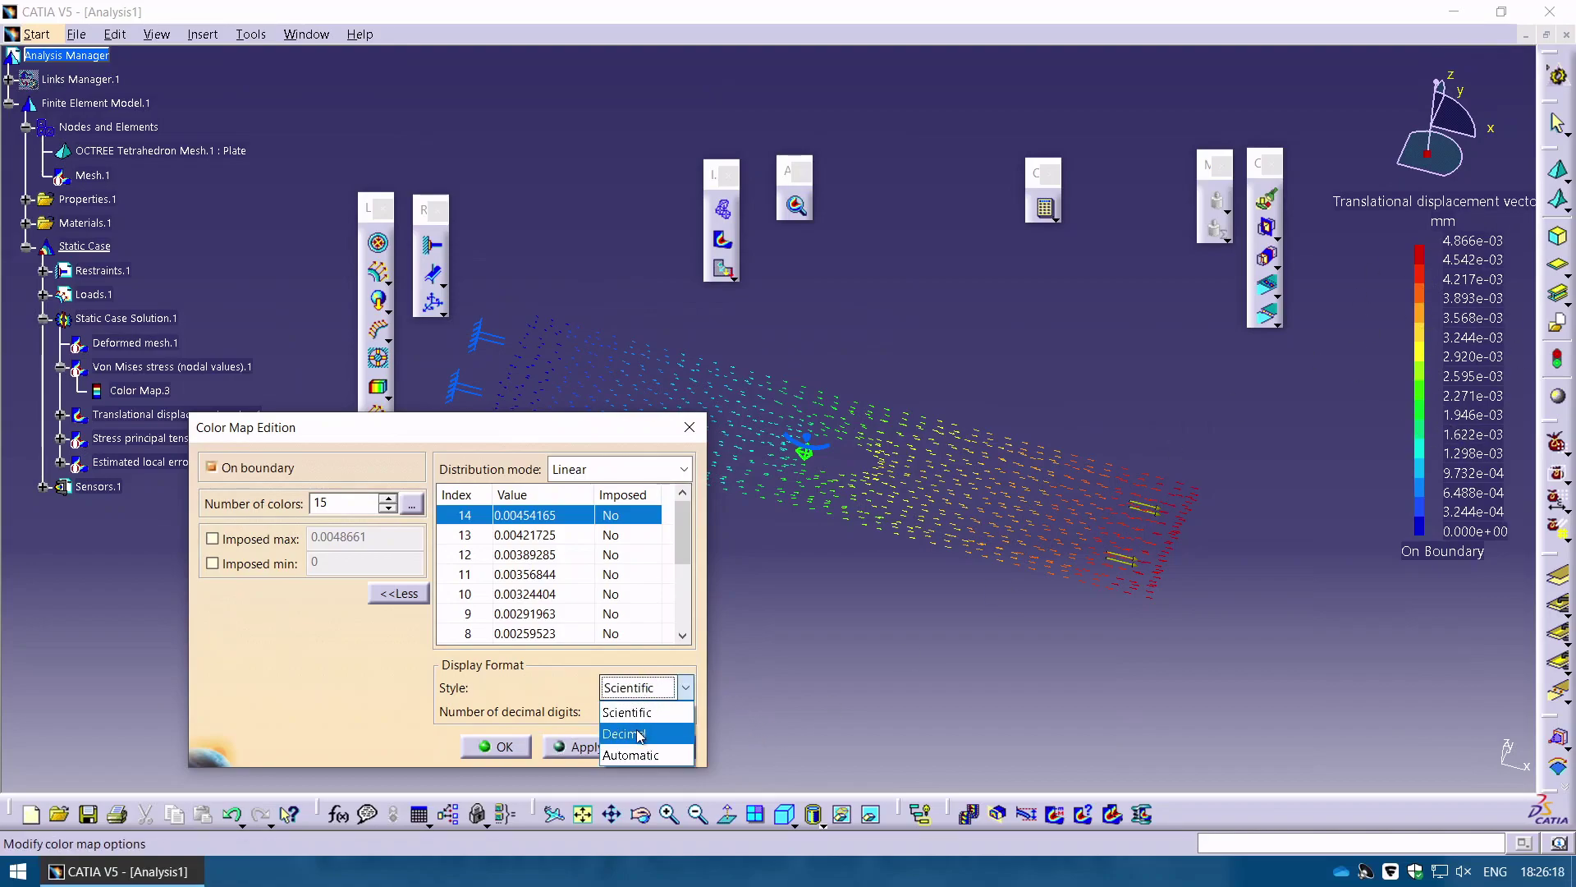
click(640, 731)
click(595, 748)
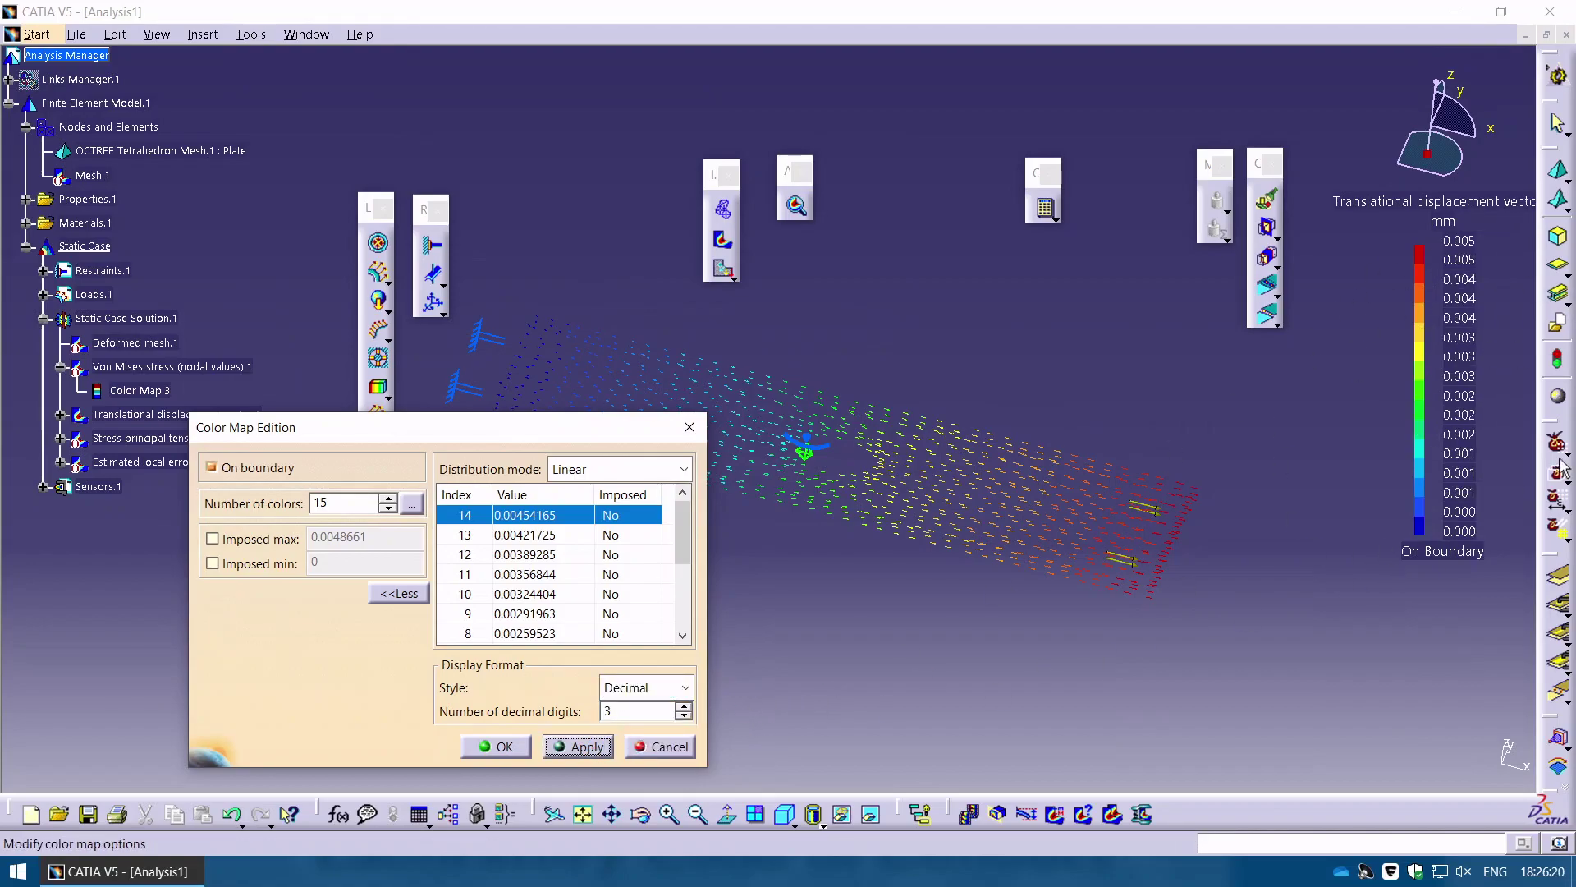
Set the displacement color map's display style to Automatic with 5 significant digits, apply it and close the settings.
click(649, 687)
click(624, 750)
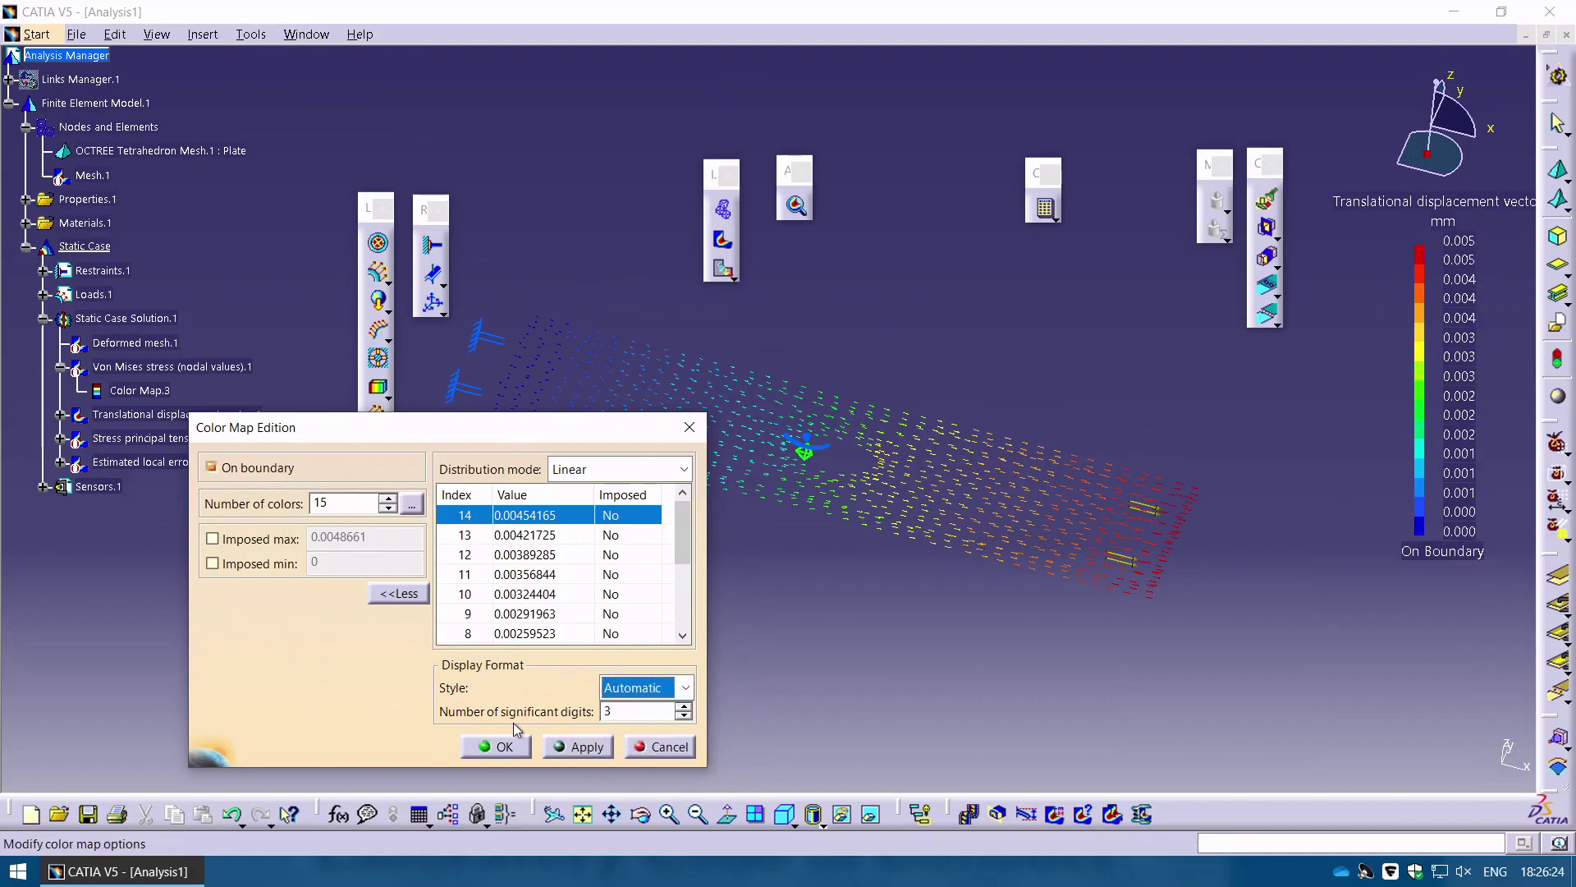
click(683, 707)
click(684, 706)
click(581, 746)
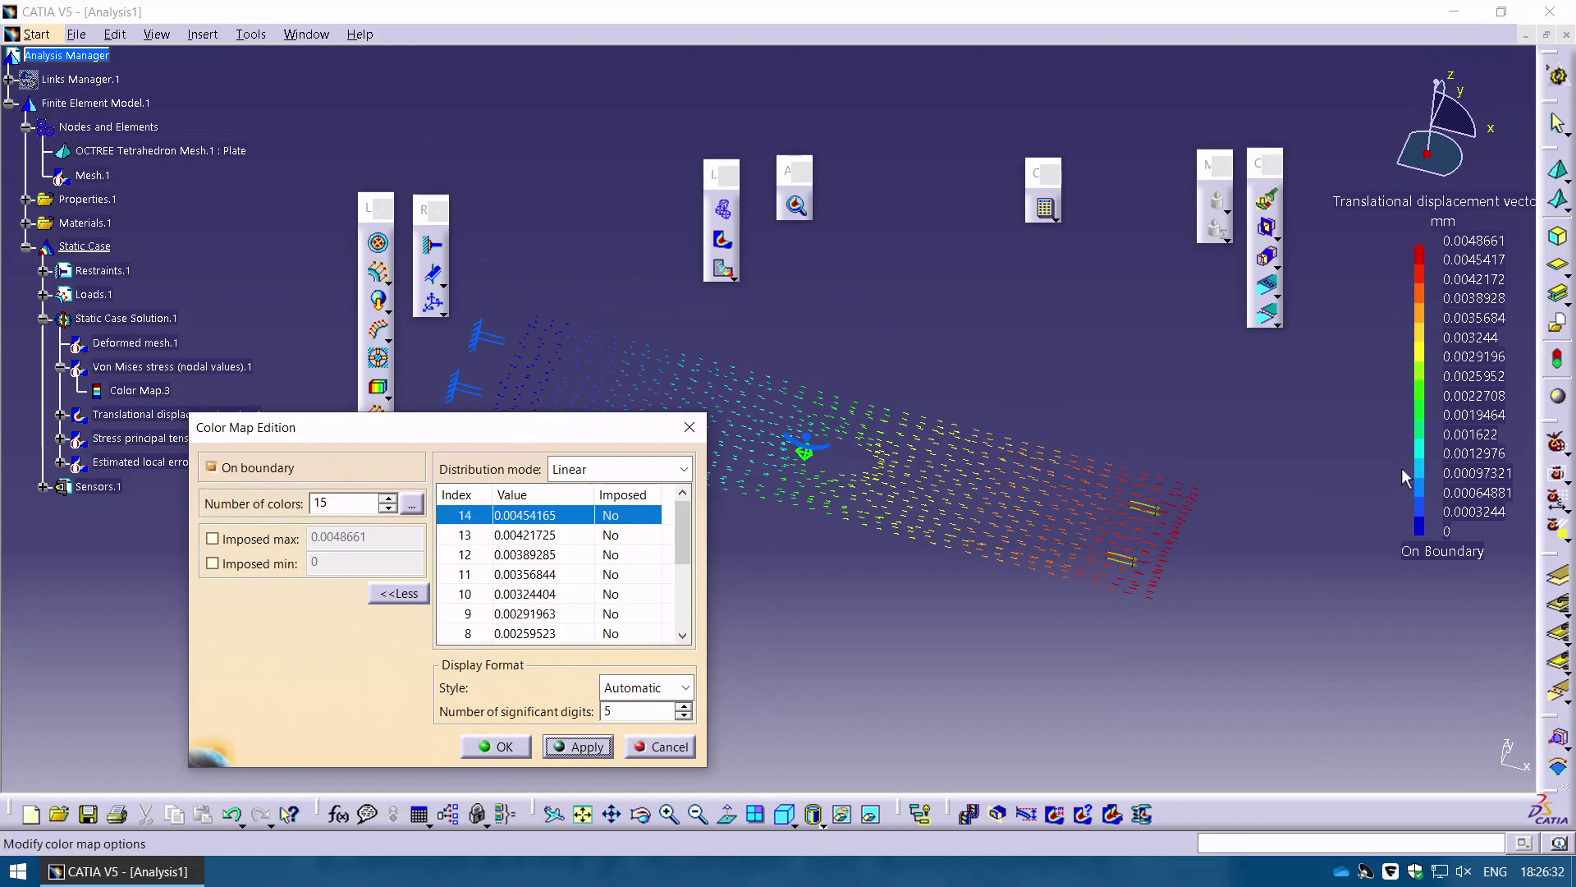
click(507, 747)
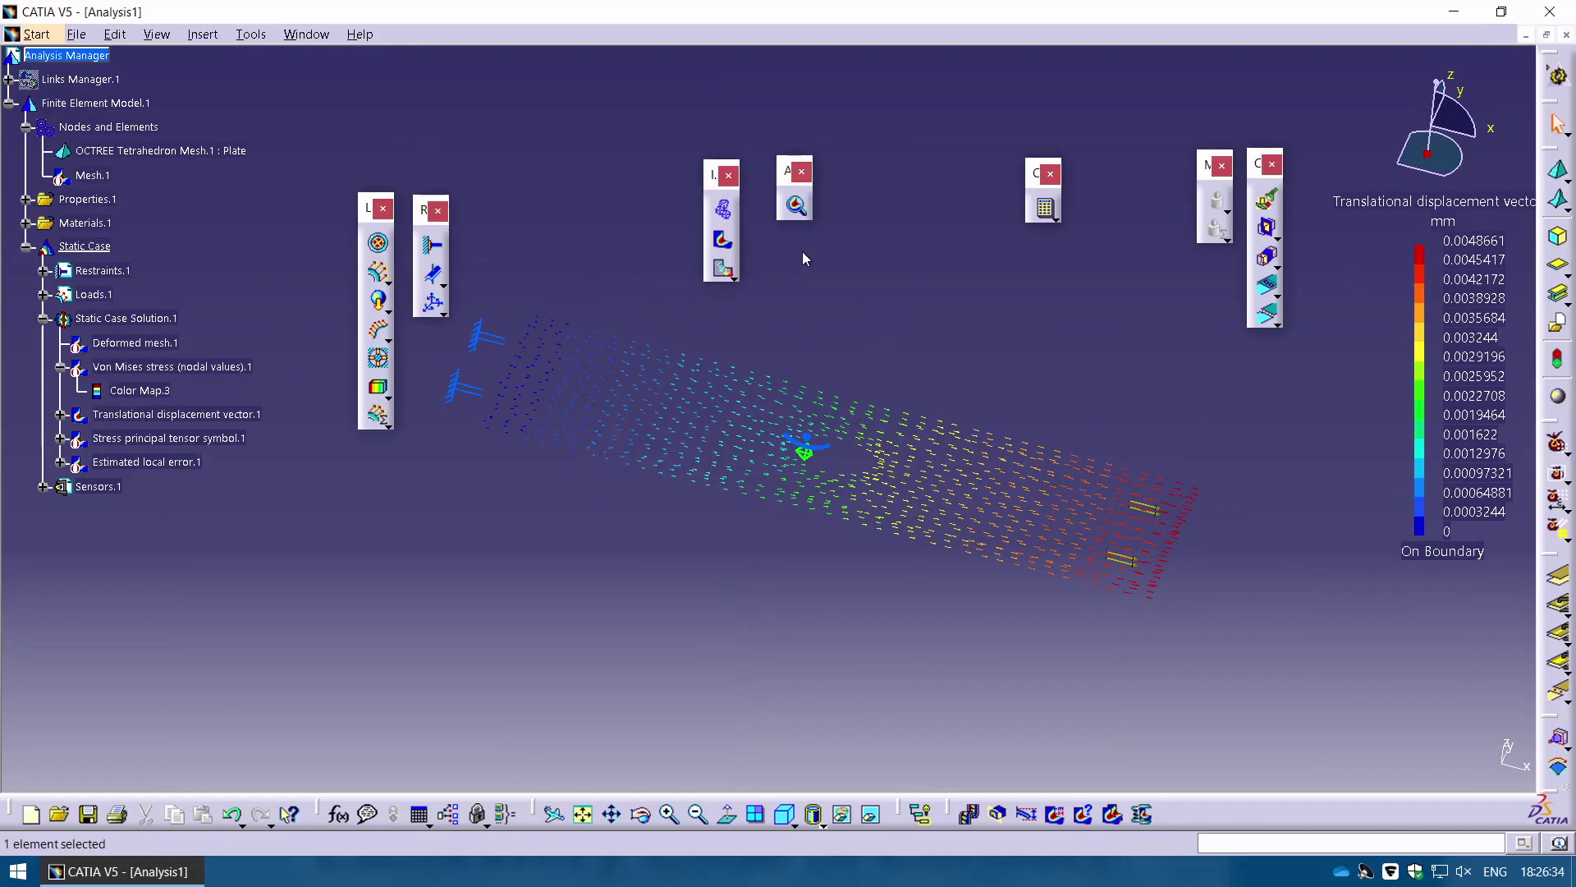
Display the principal stress image and set its color map's display style to Decimal.
click(733, 277)
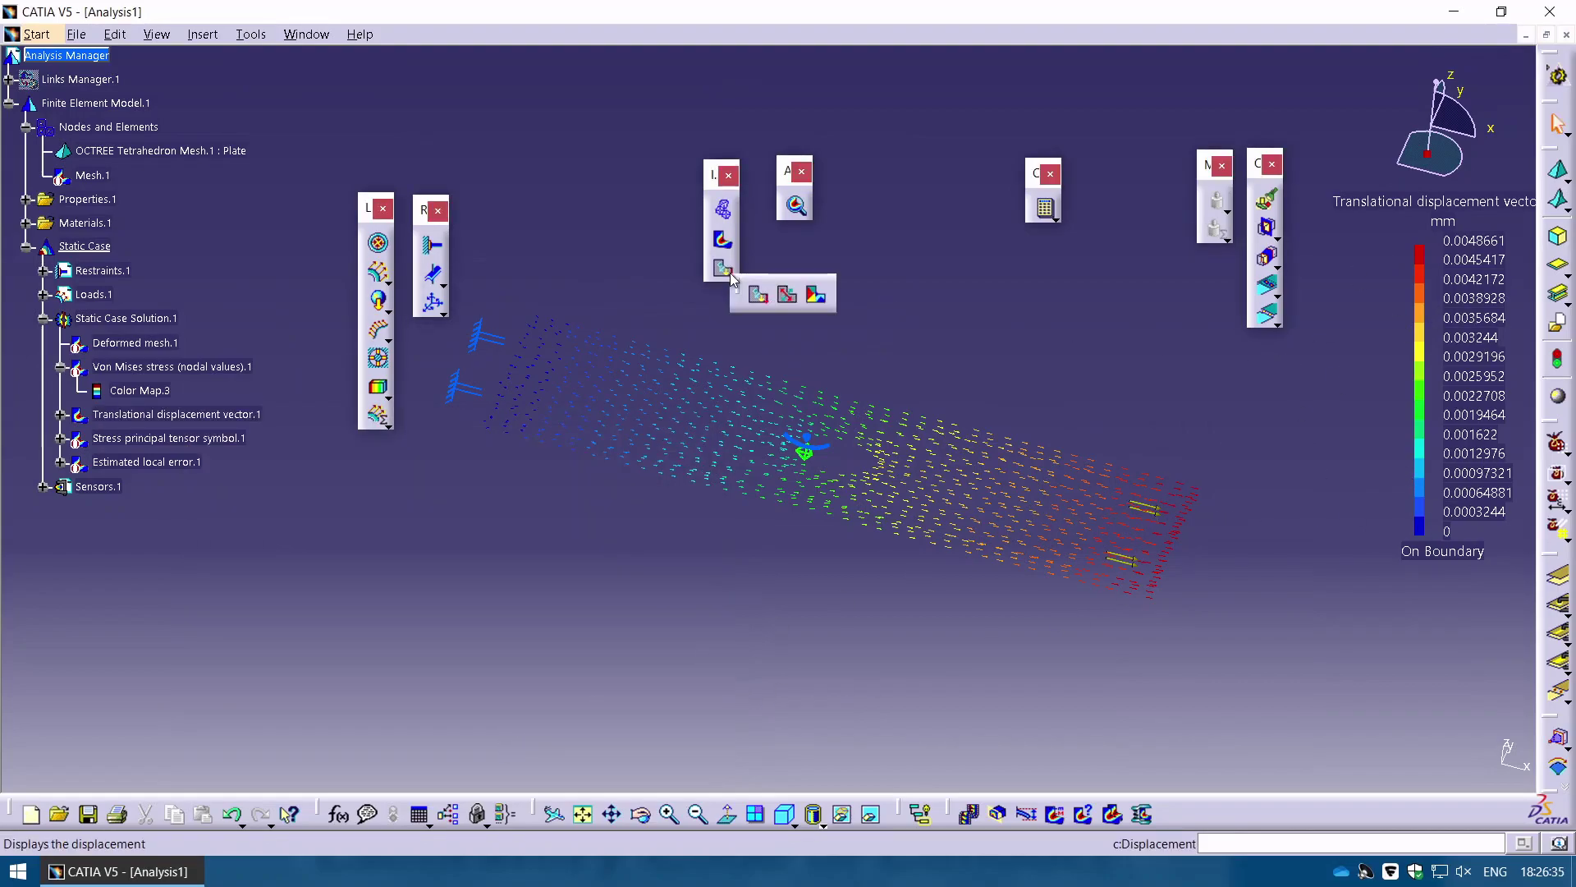
click(788, 297)
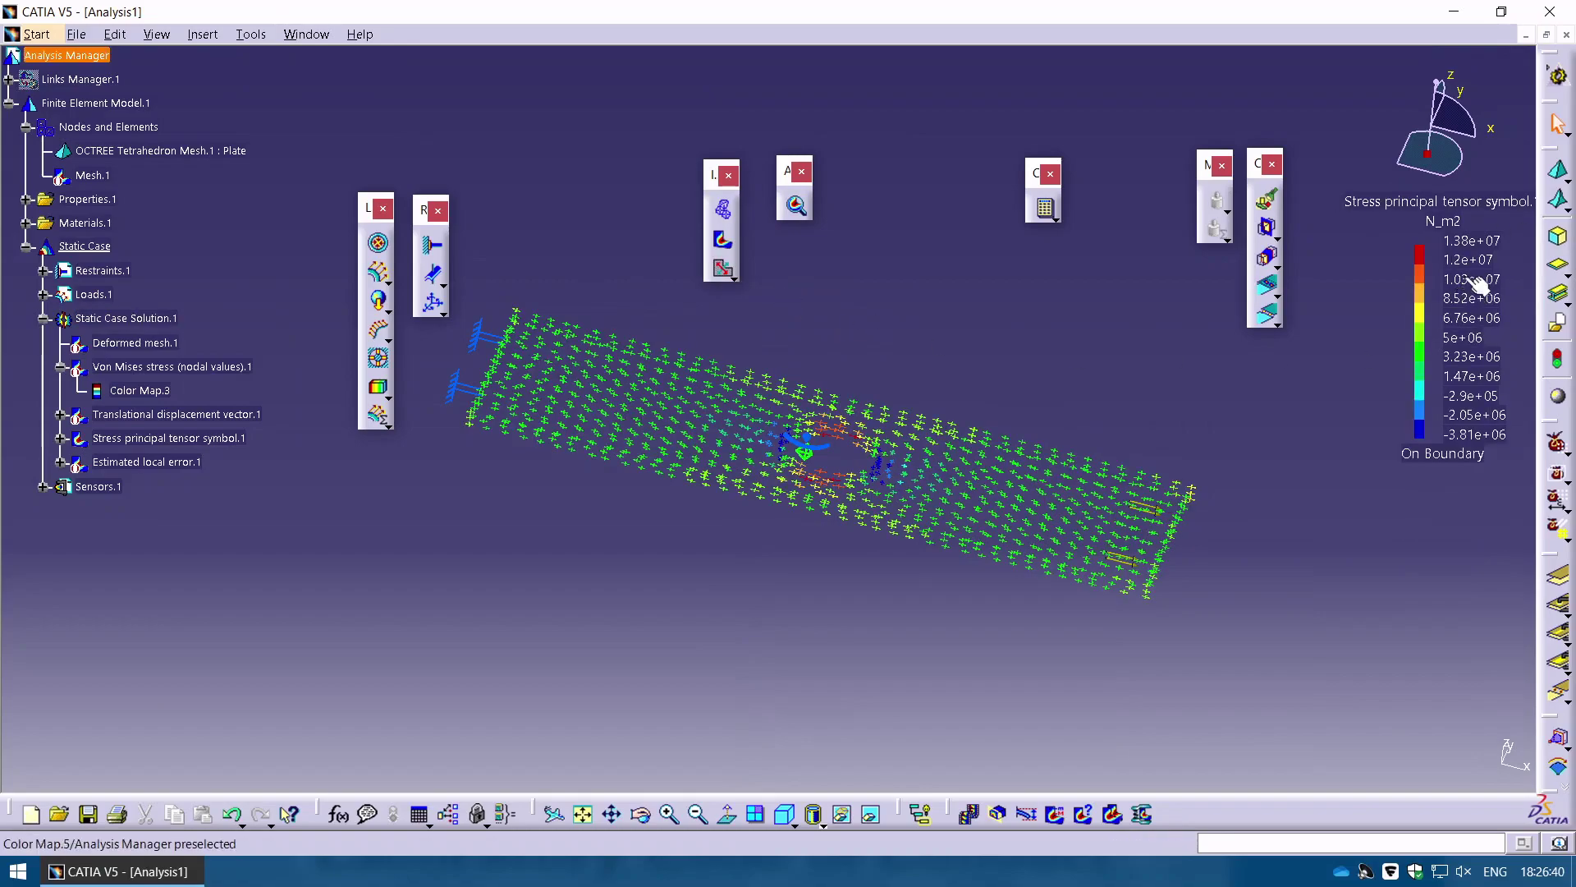
double_click(1488, 248)
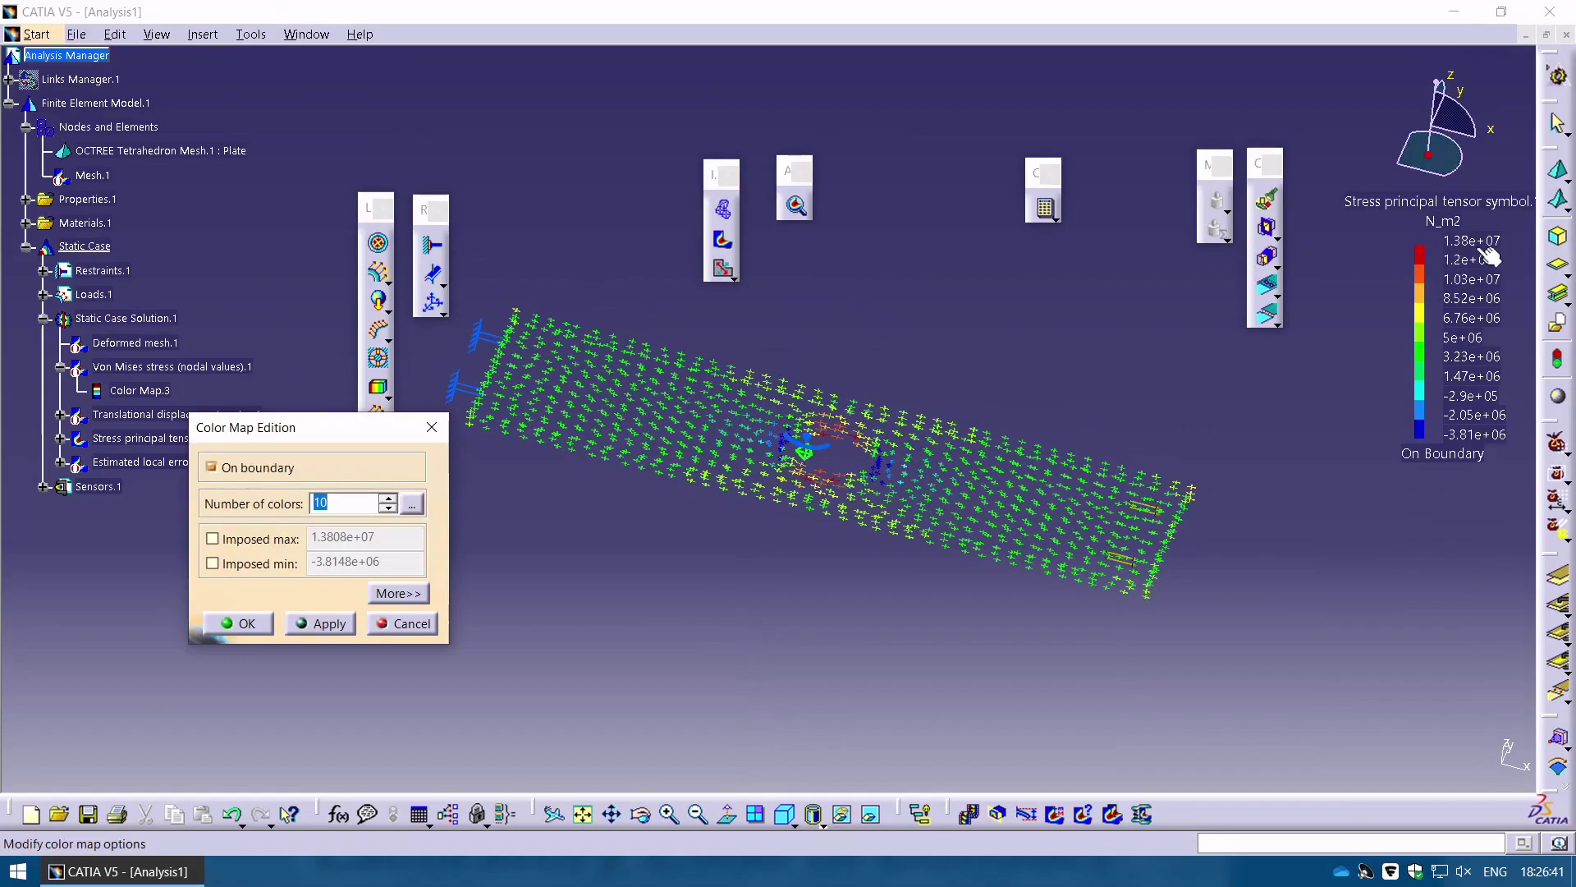
click(408, 593)
click(638, 687)
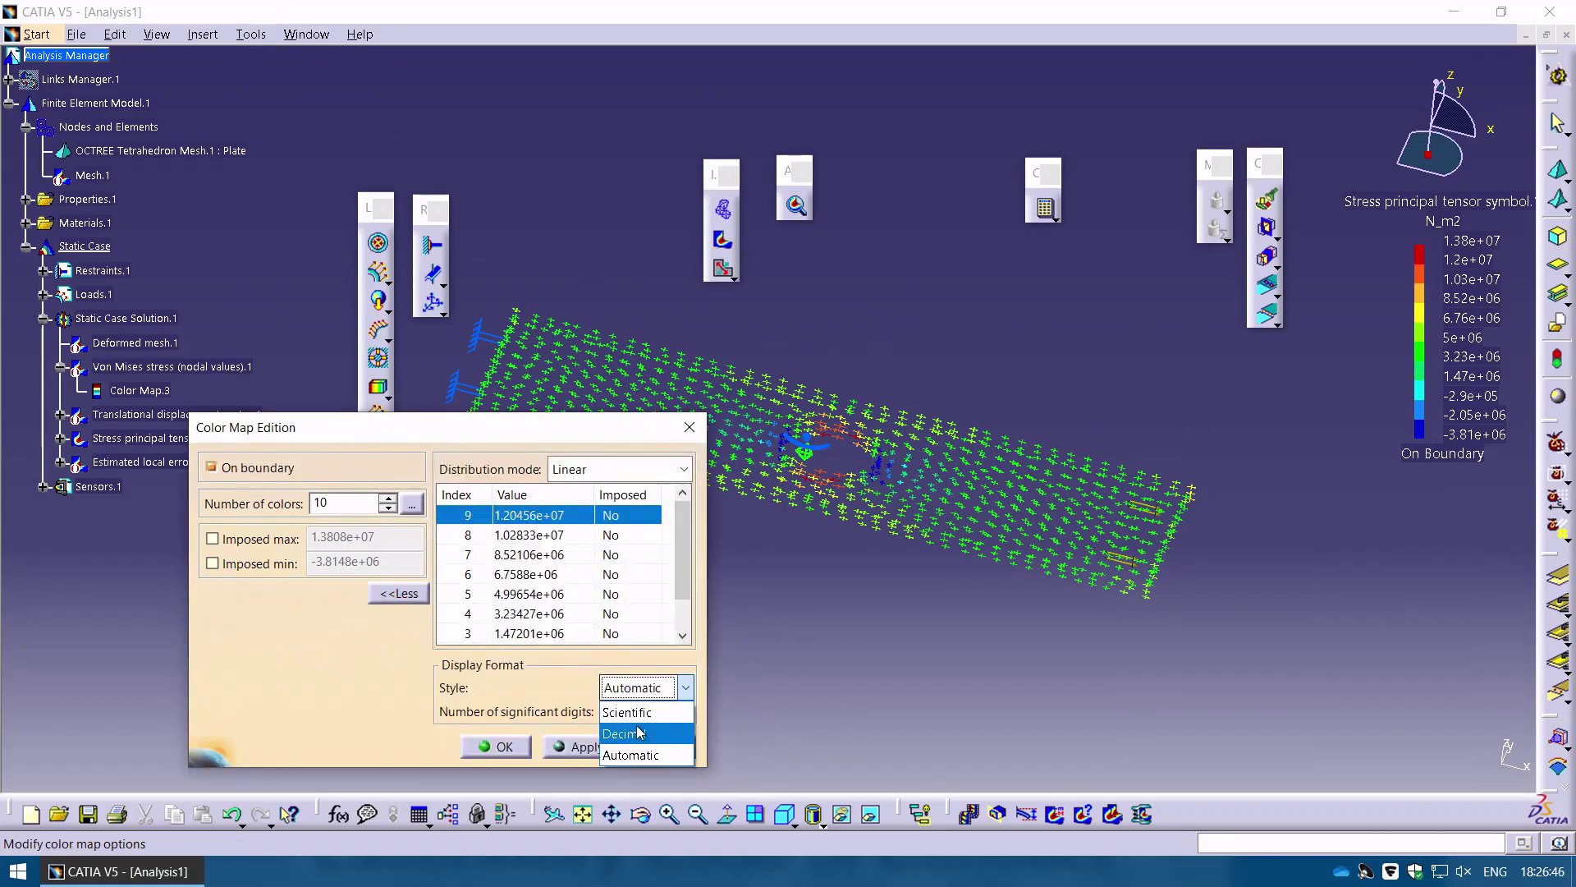
click(628, 711)
click(631, 688)
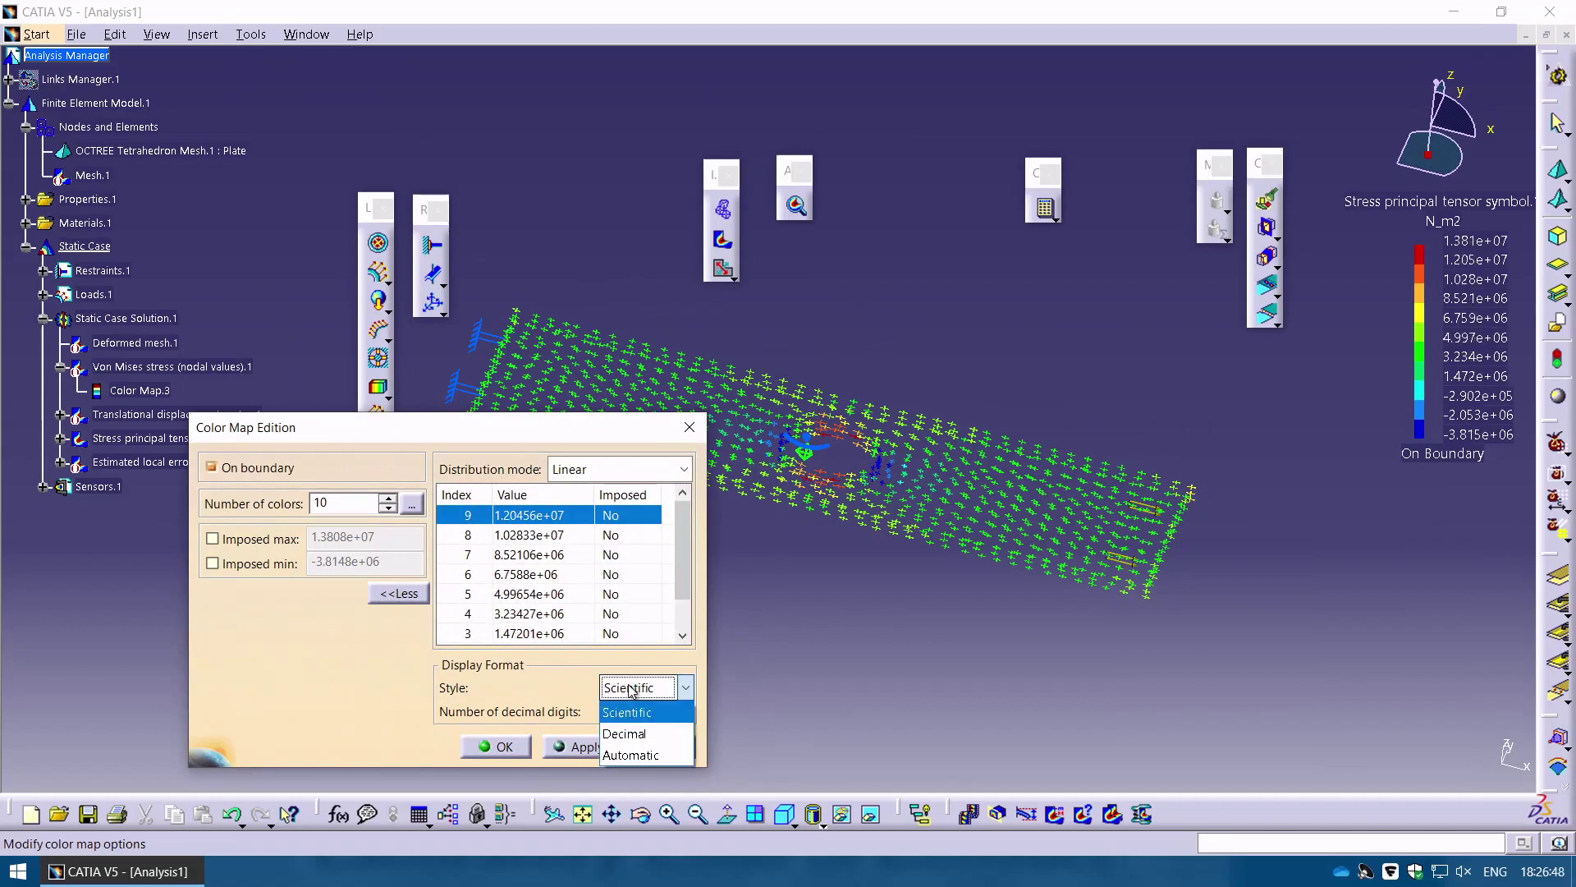
click(625, 733)
click(578, 746)
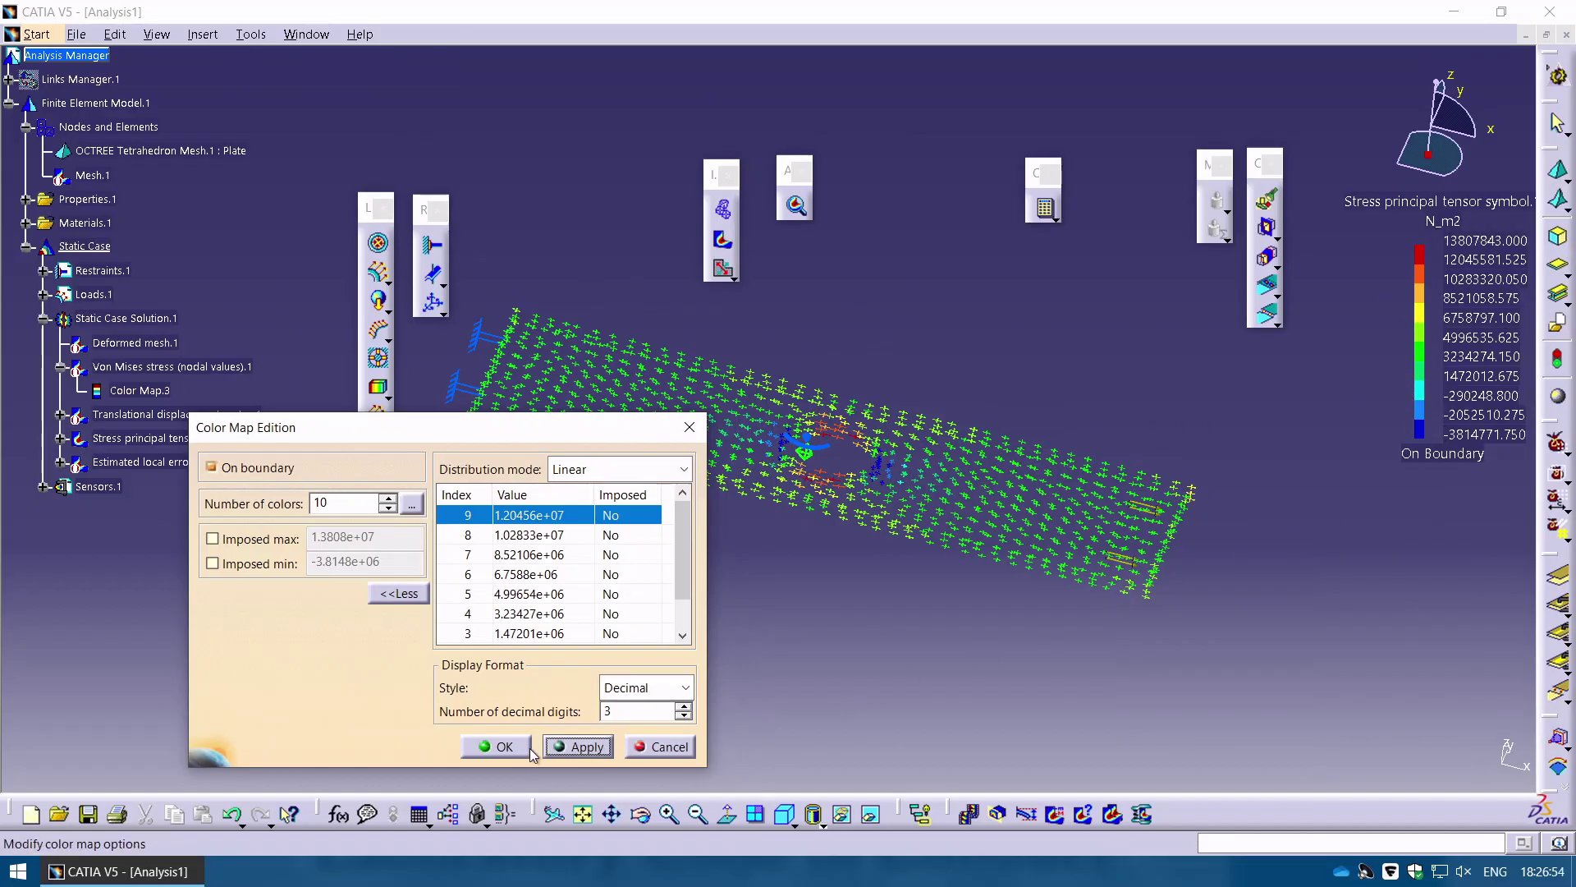
click(502, 748)
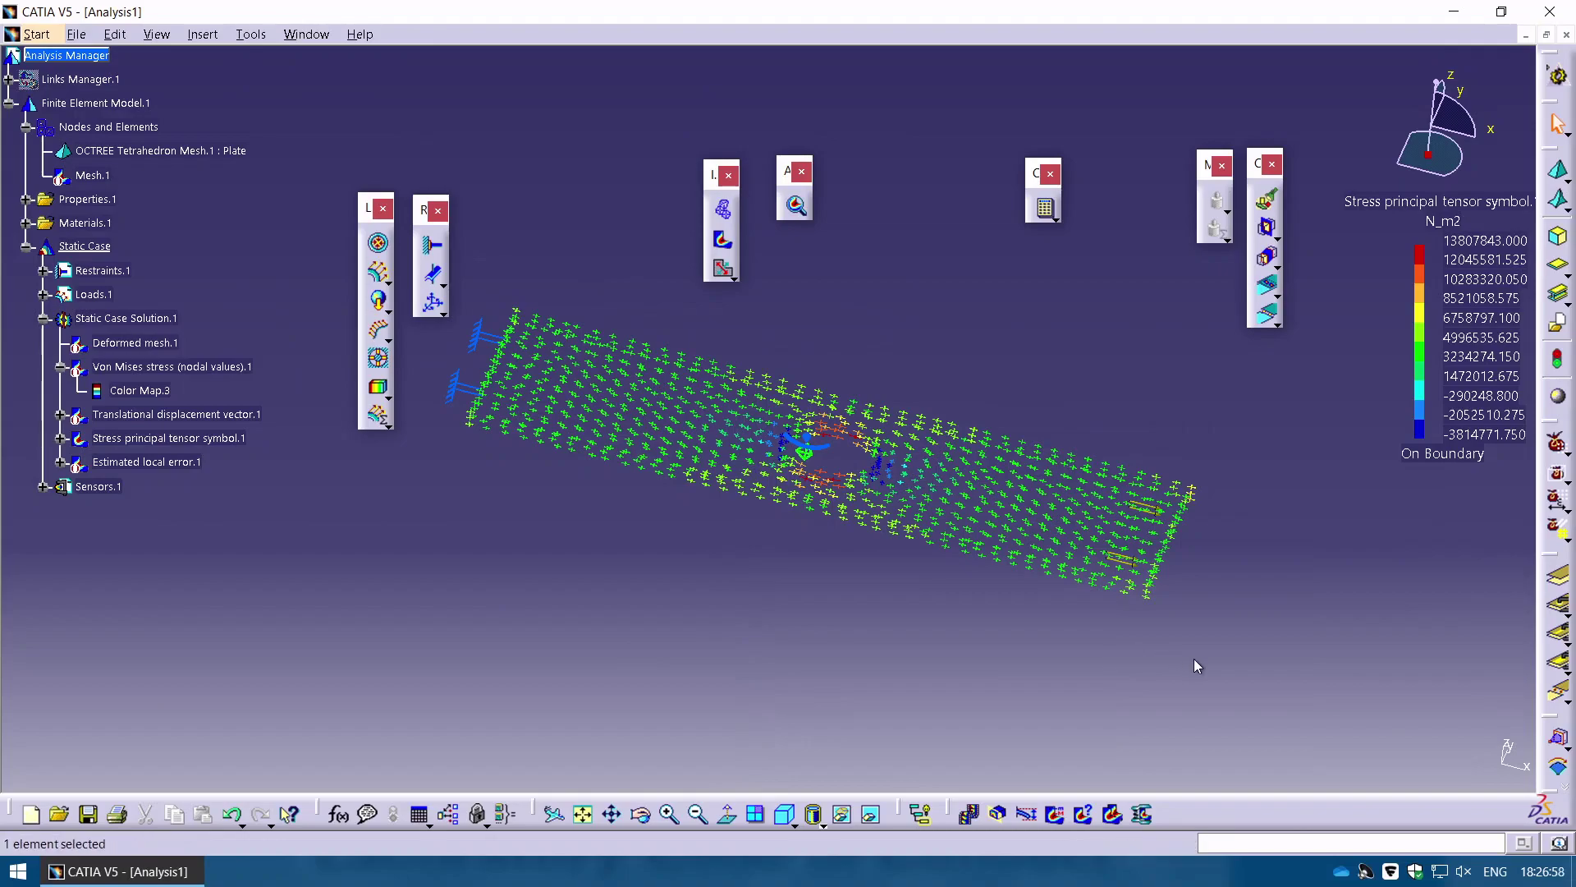
Generate a basic HTML report titled Analysis1 for the Static Case in the default output directory.
click(249, 36)
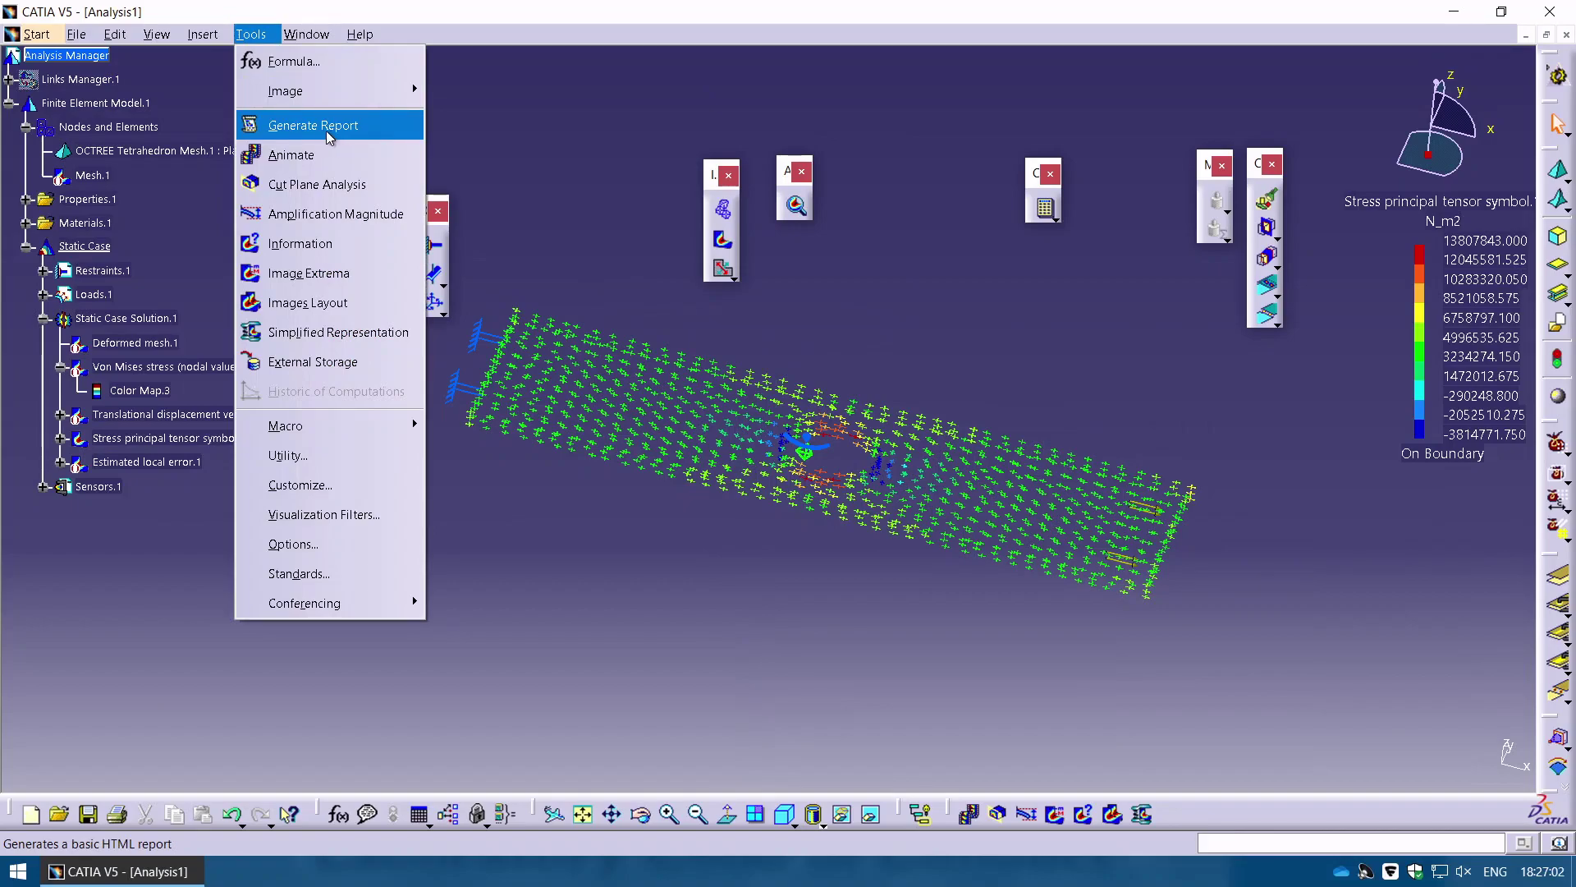
key(Escape)
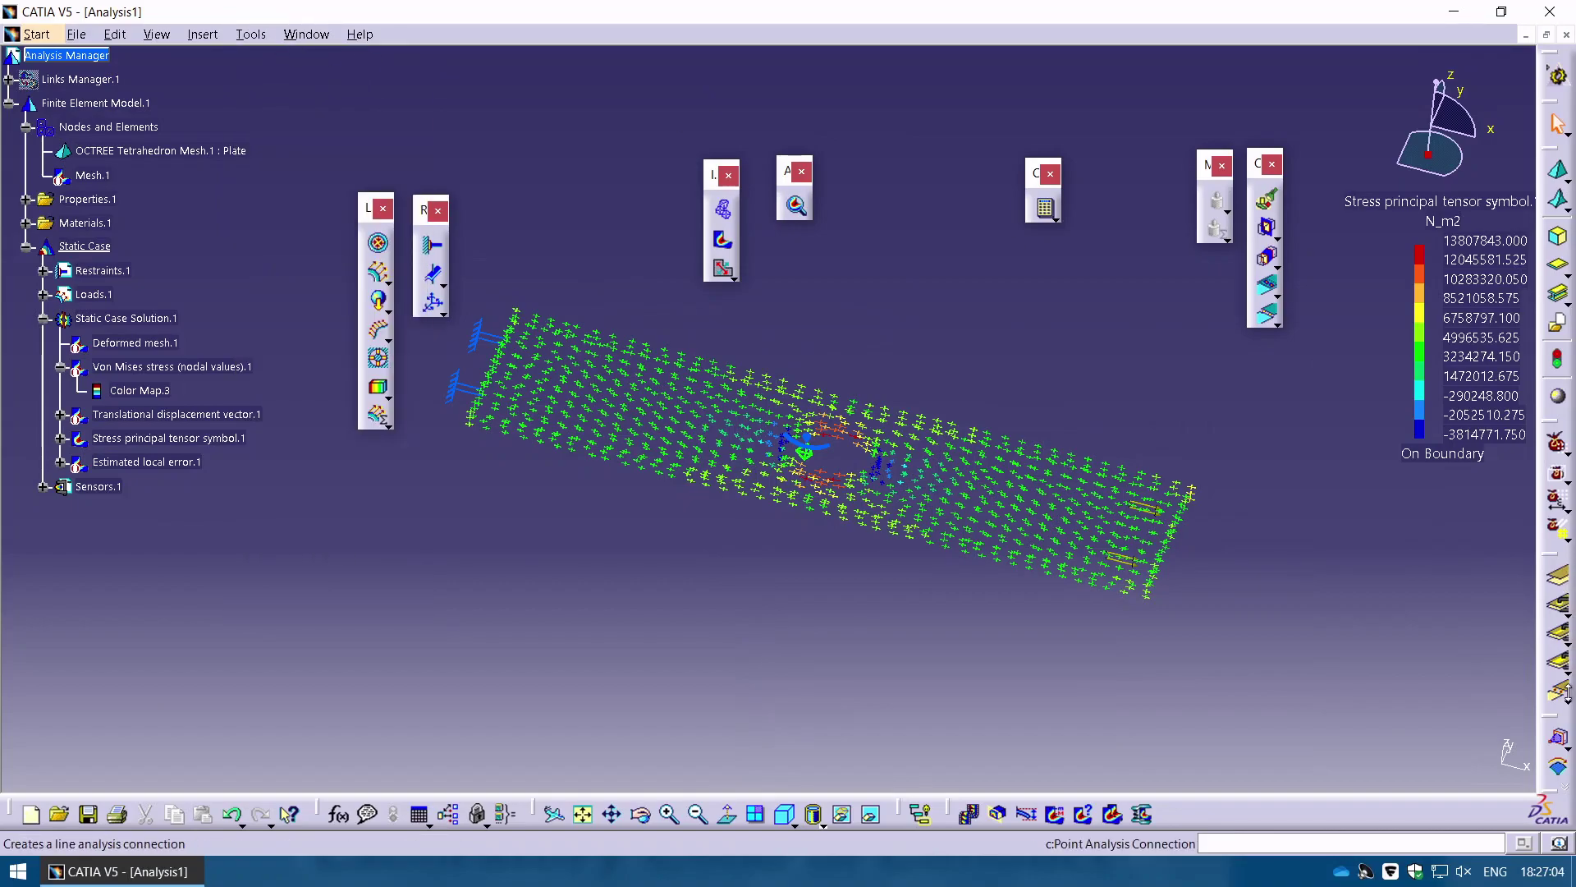
drag(1559, 728, 1079, 276)
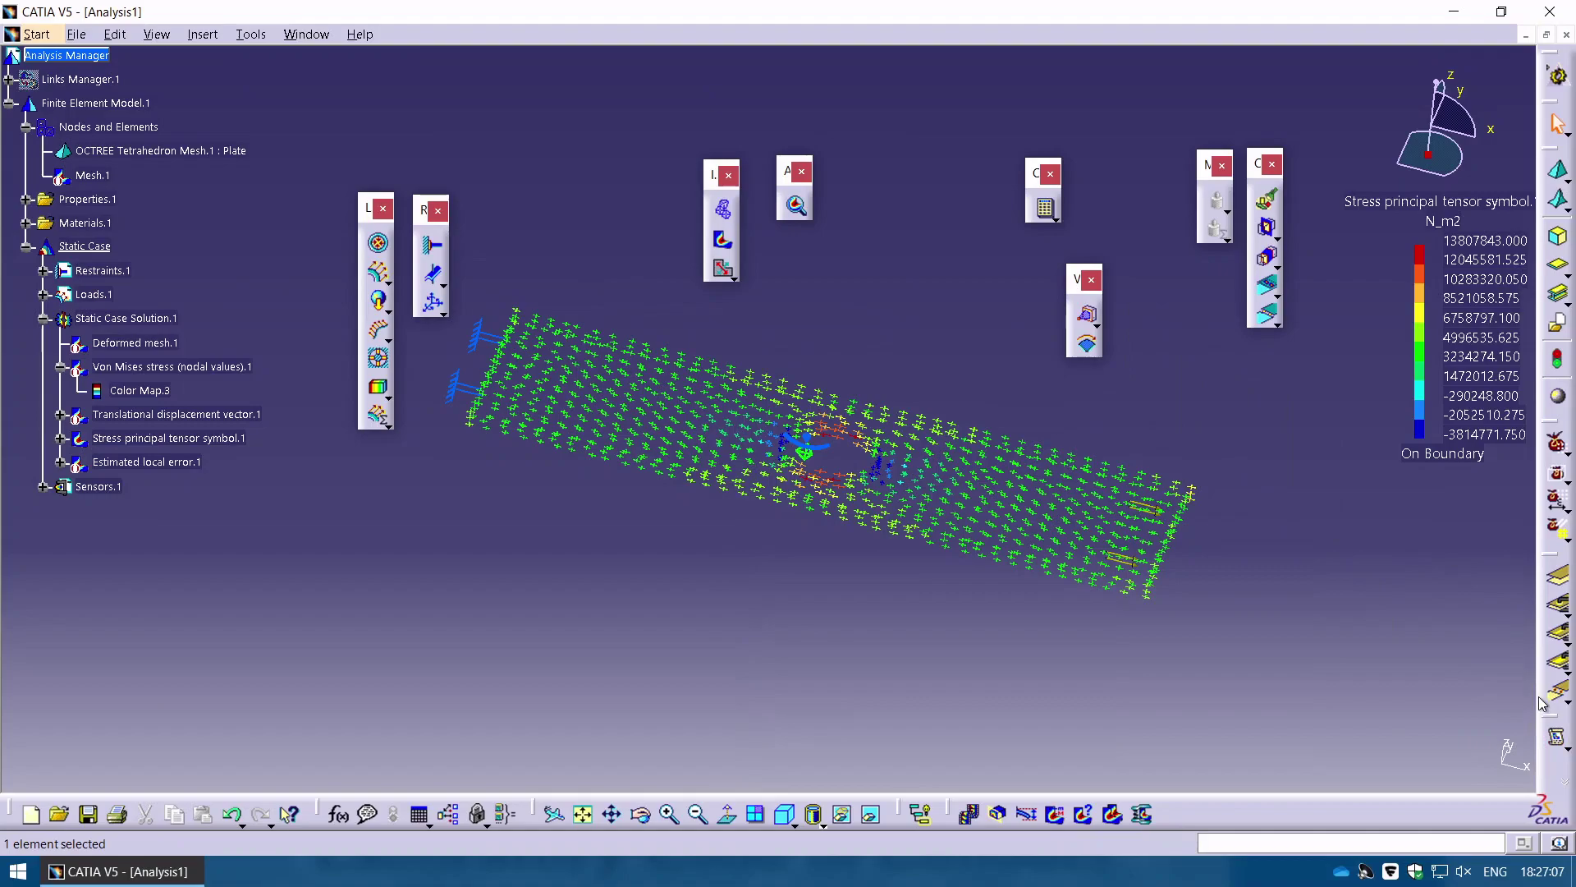
click(1557, 741)
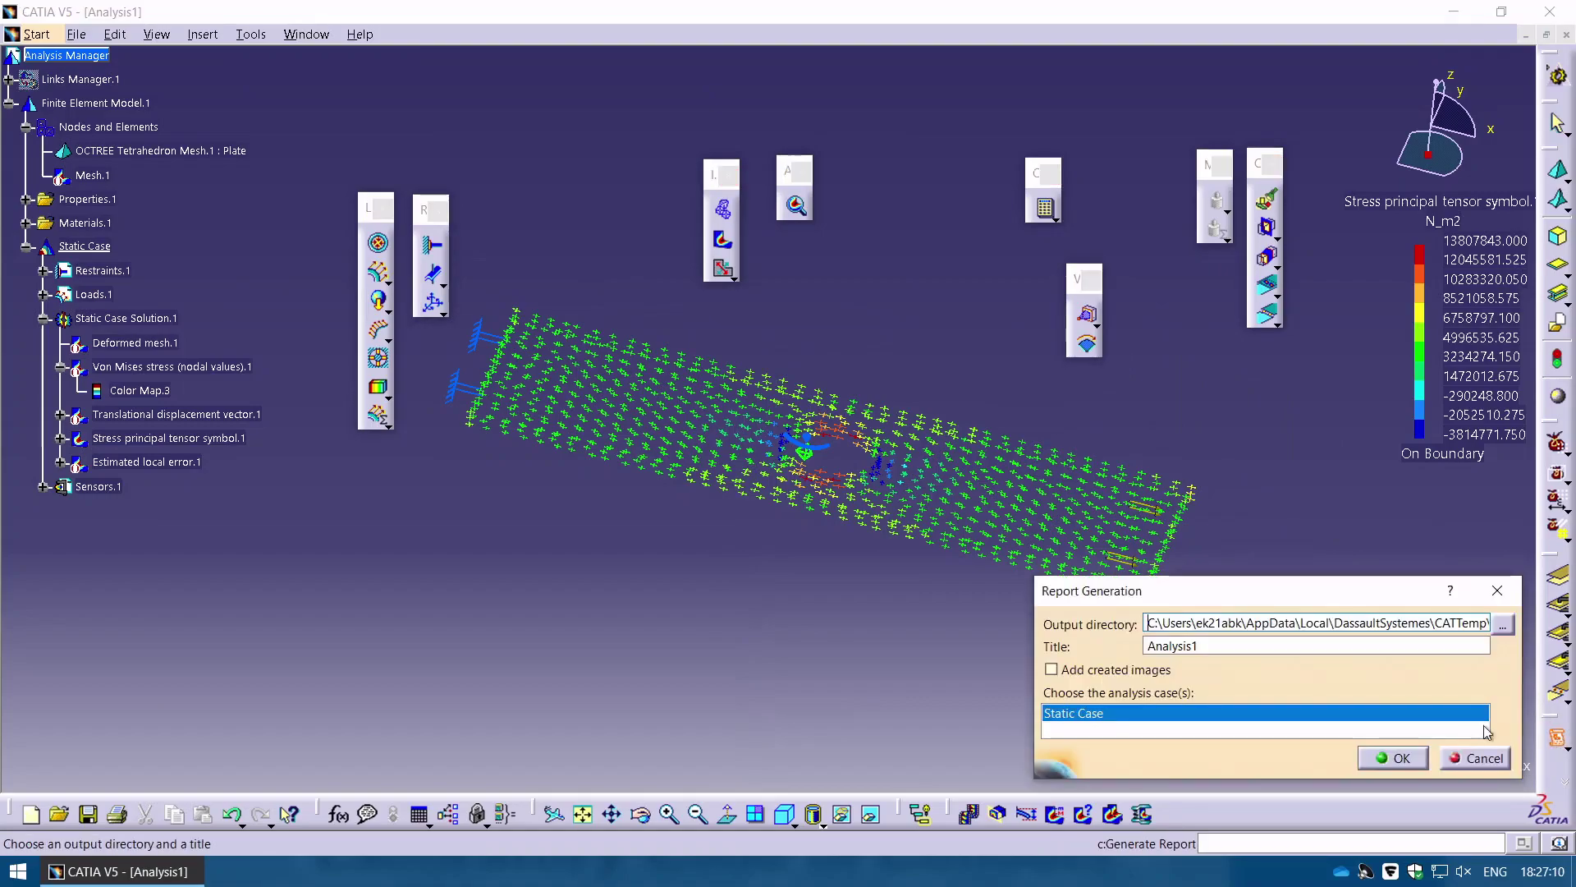
click(1387, 760)
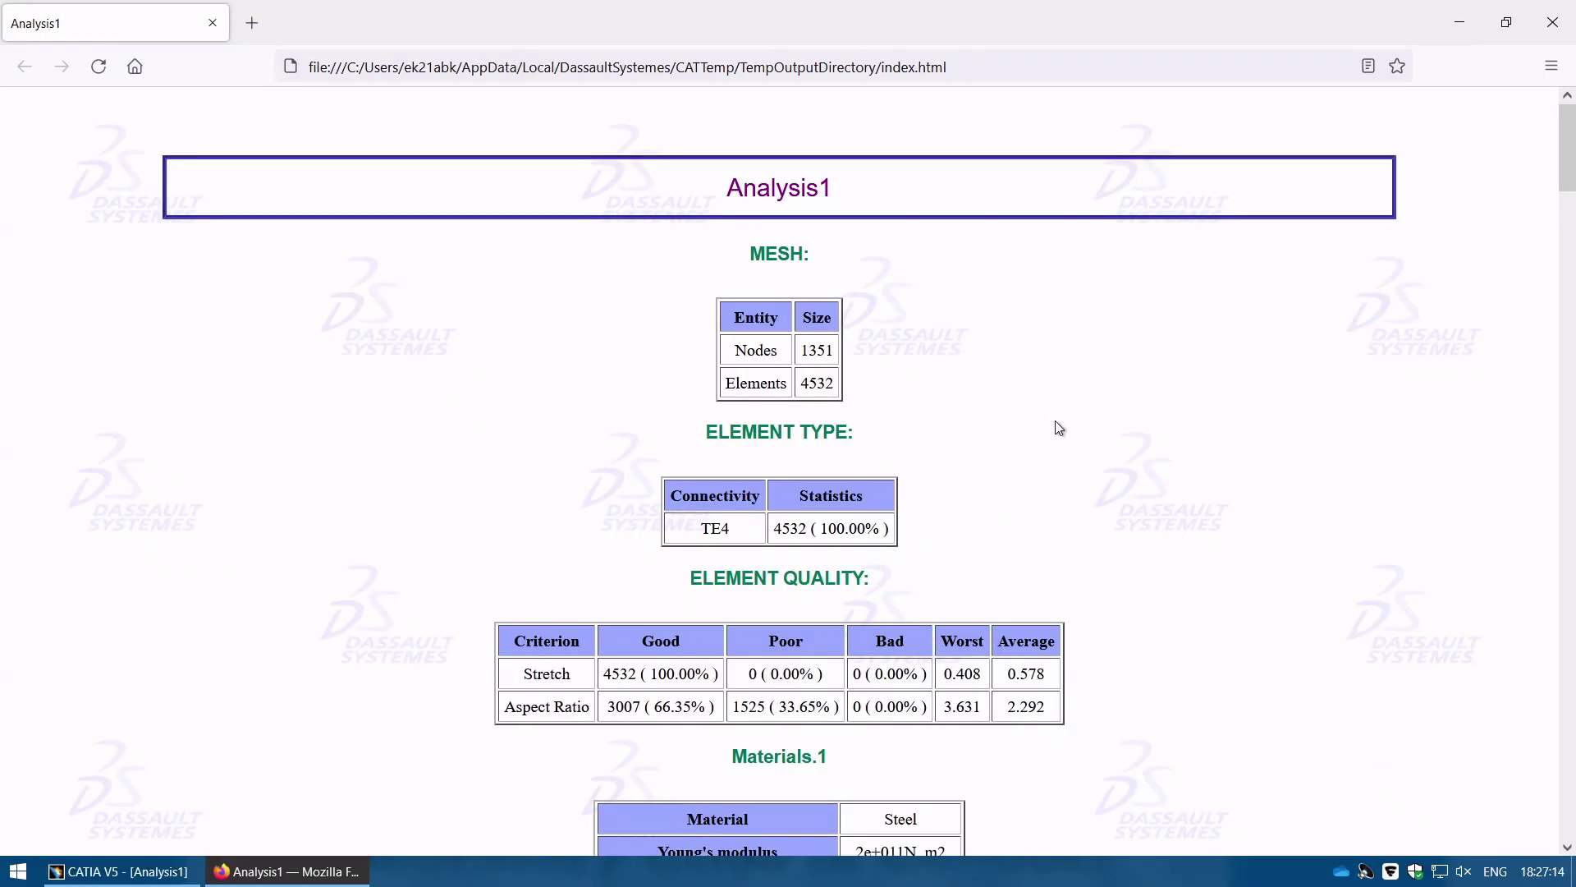
Examine the report's mesh, material, boundary condition and computation sections, the deformed mesh and Von Mises figures, and the global sensors.
scroll(744, 410, down, 2)
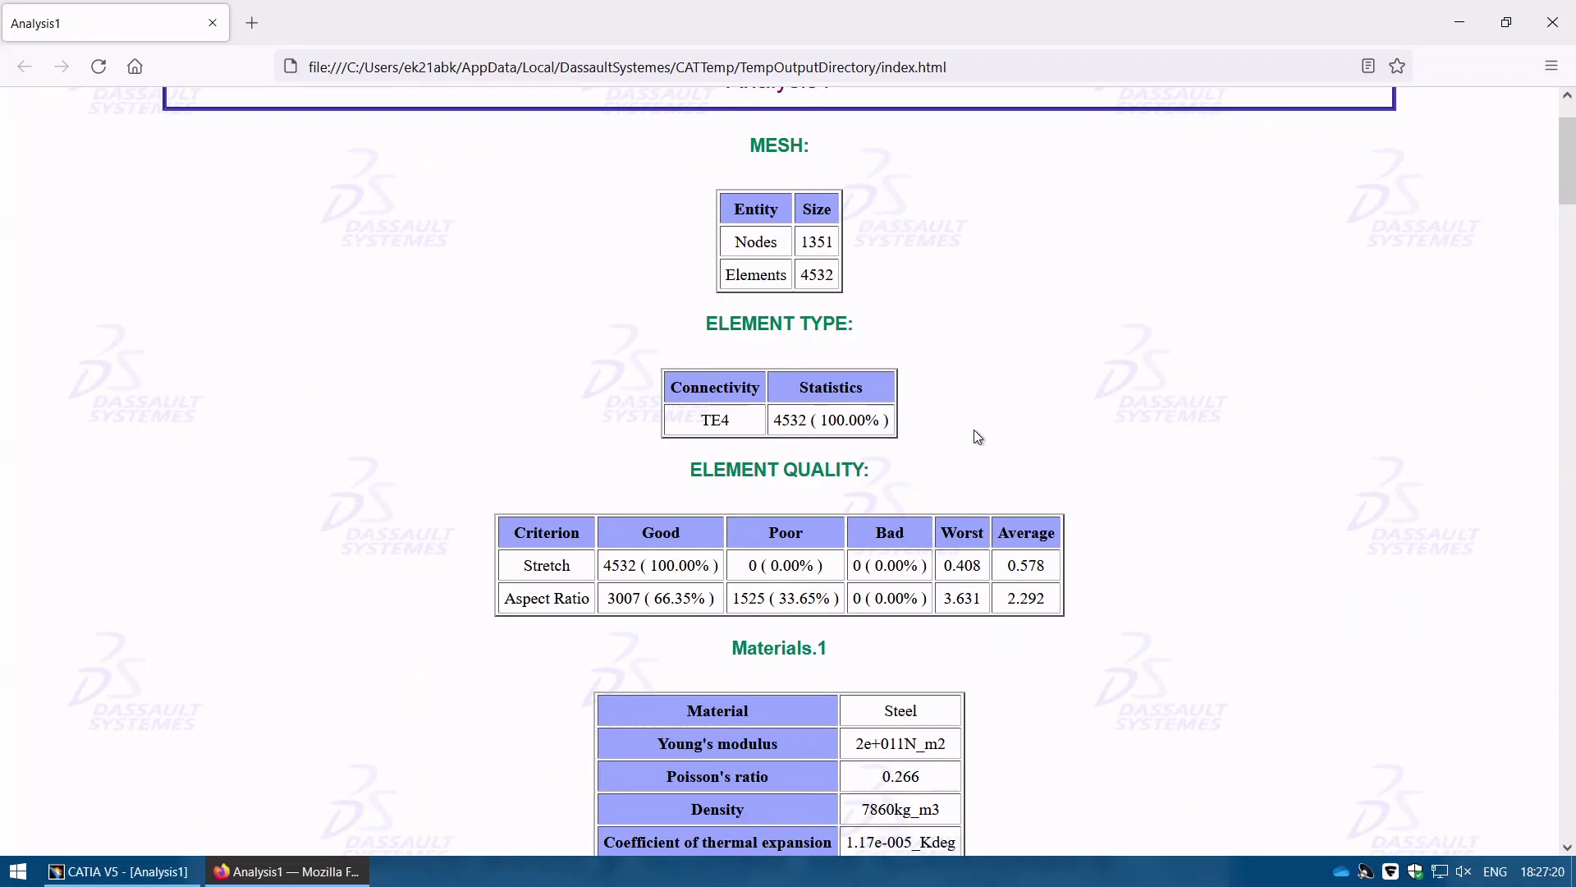
scroll(976, 436, down, 5)
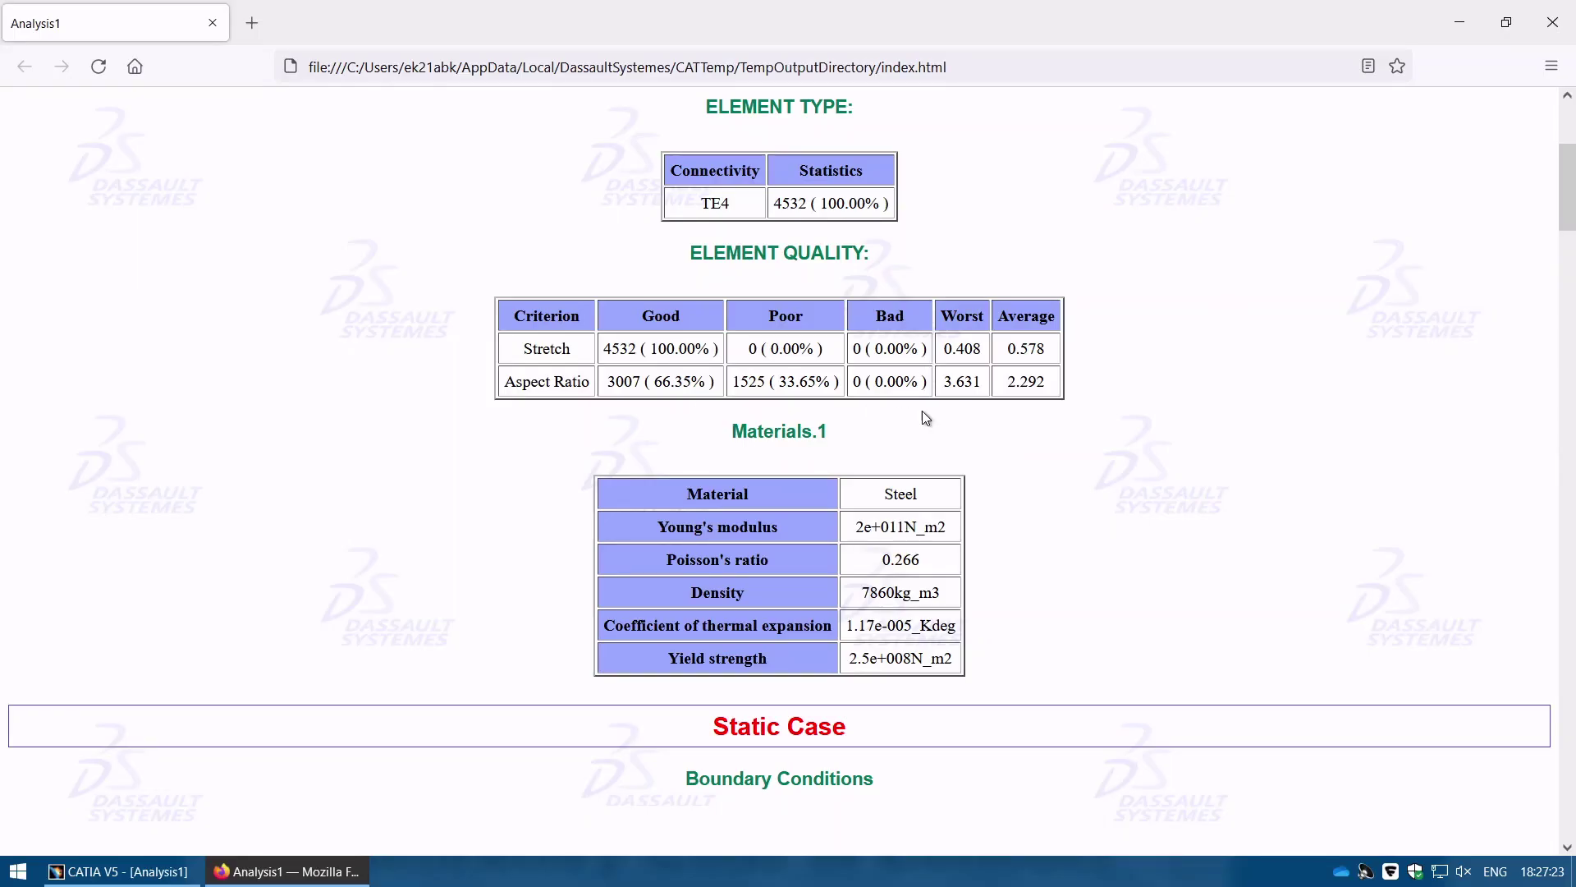
scroll(807, 417, down, 2)
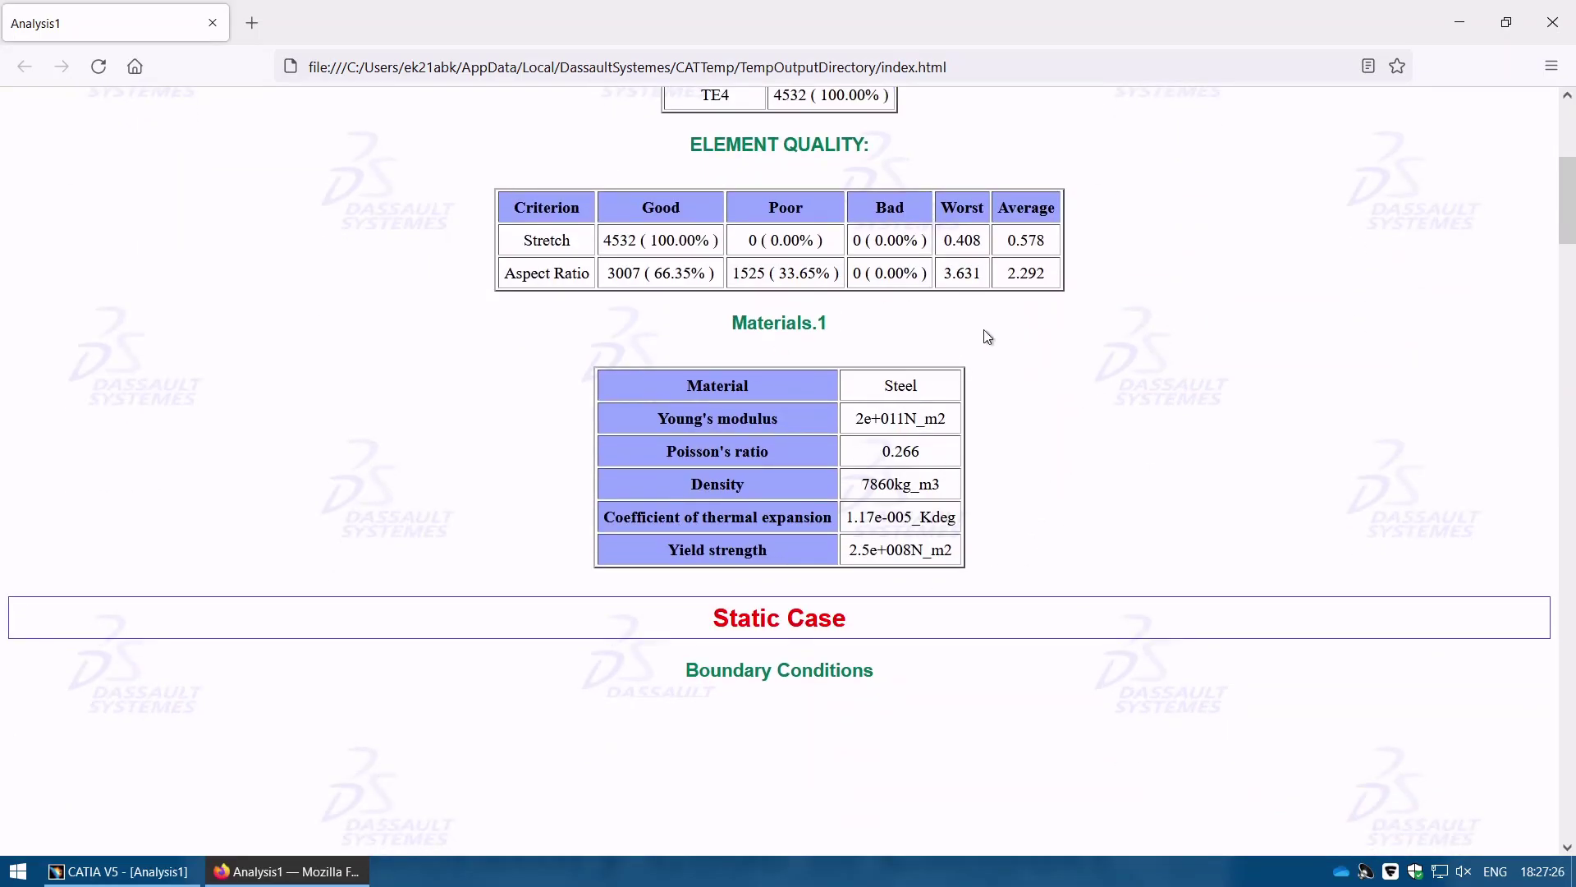
scroll(886, 657, down, 10)
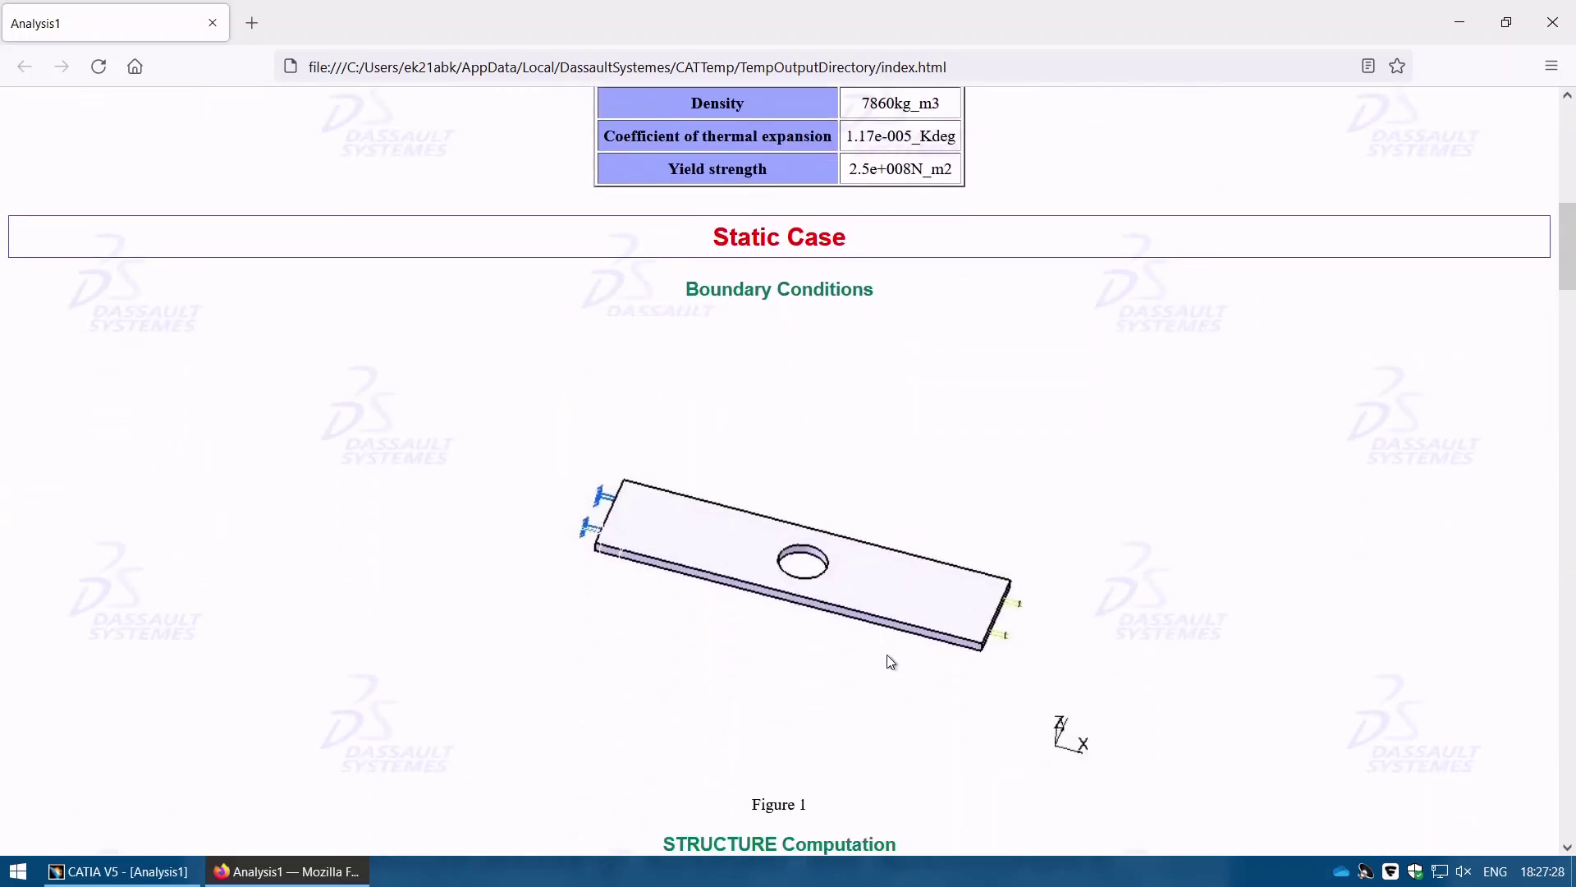
scroll(509, 430, up, 2)
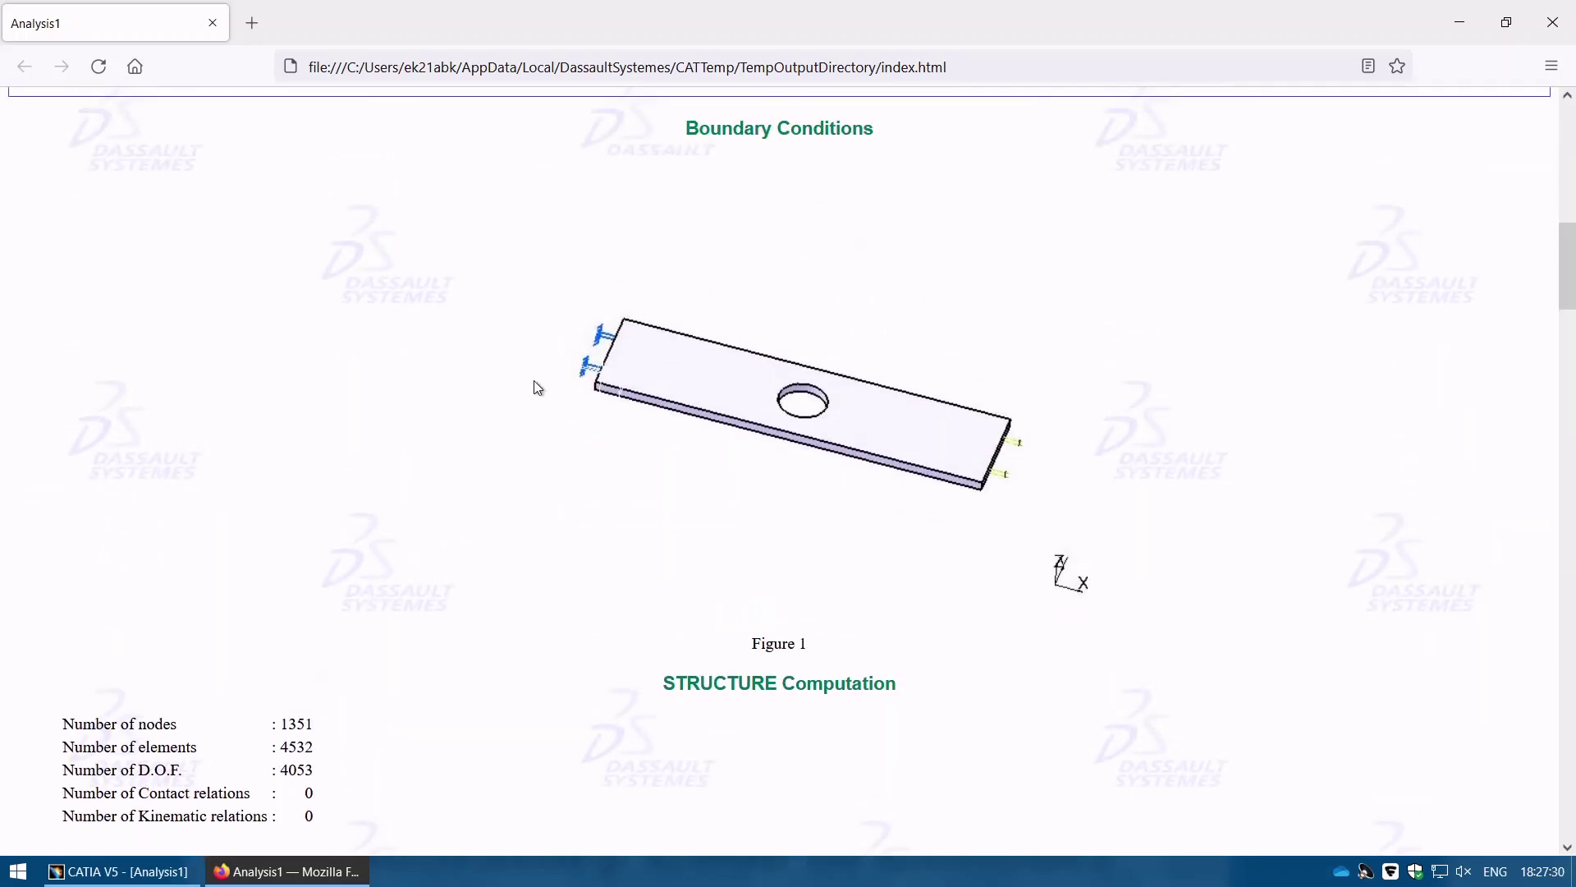
scroll(726, 494, down, 8)
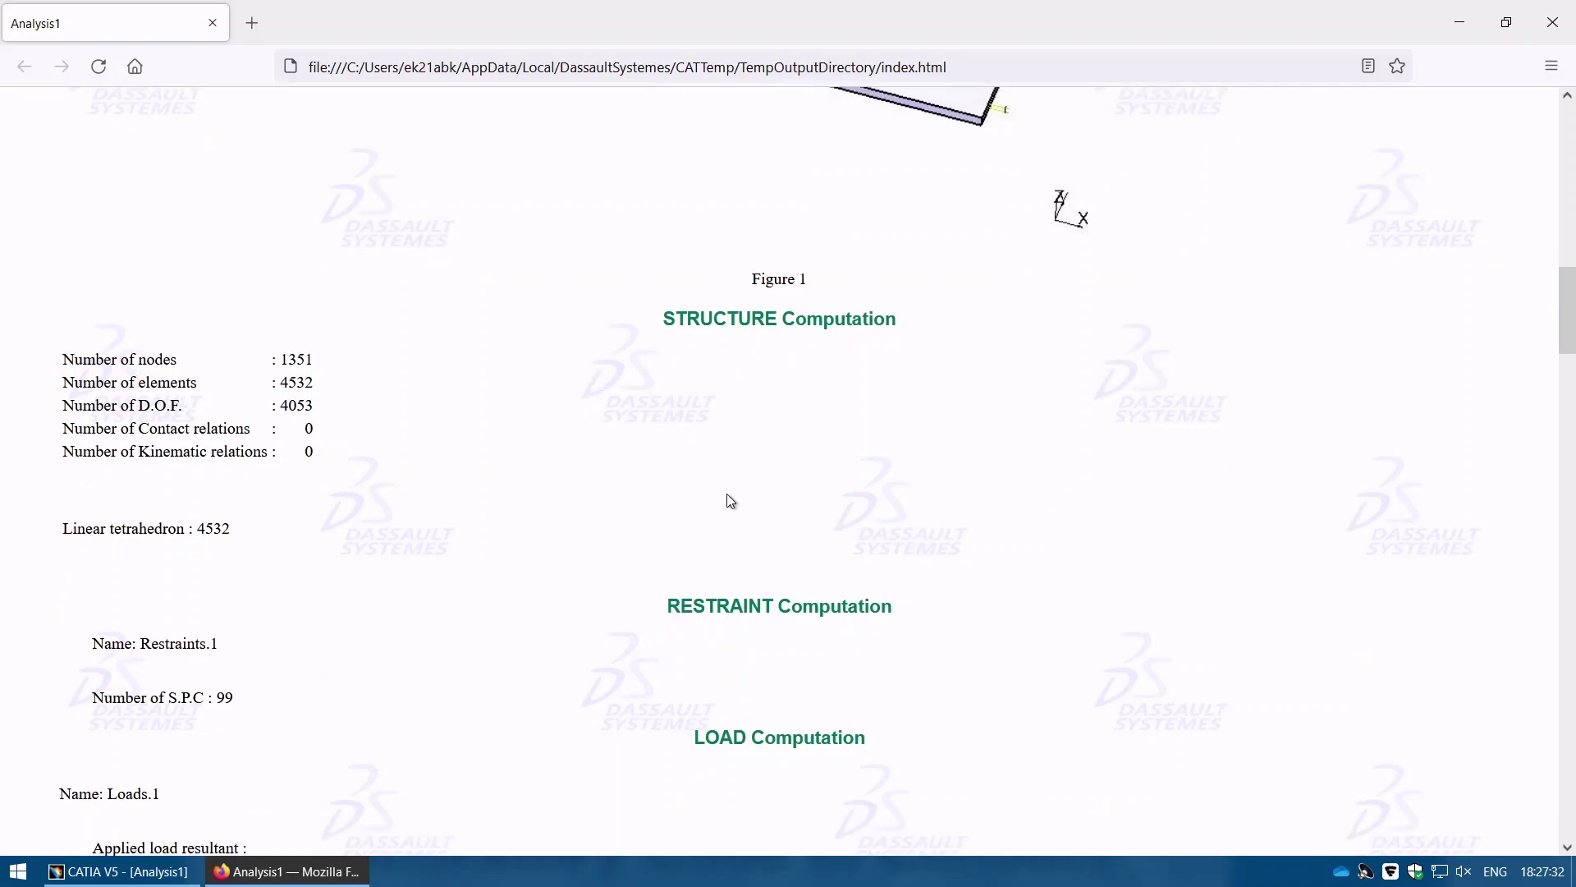
scroll(731, 501, down, 1)
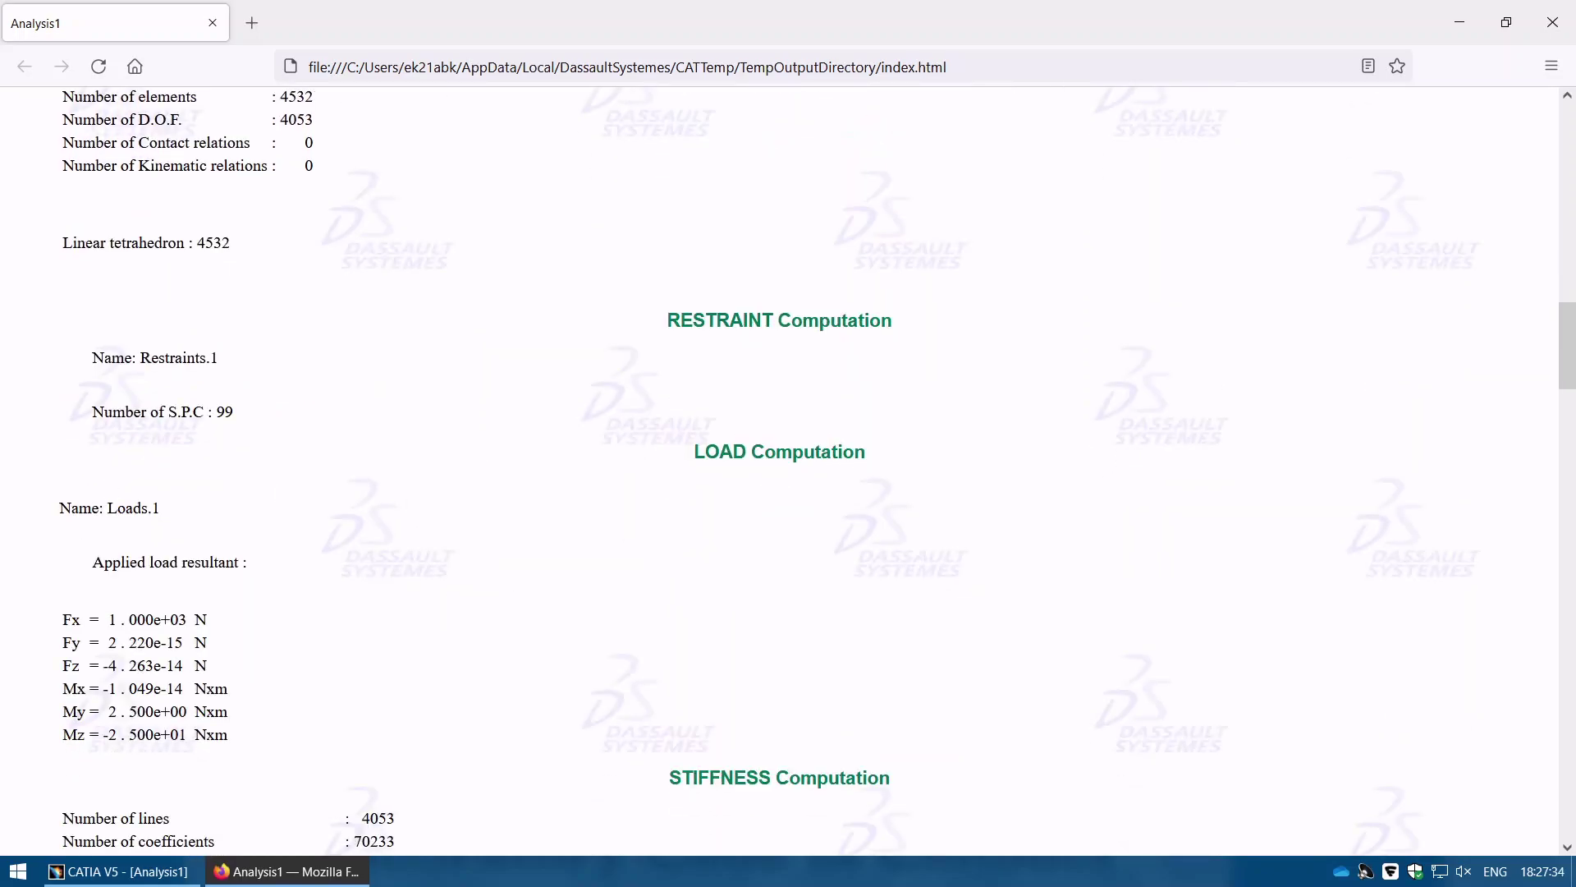
scroll(761, 485, down, 7)
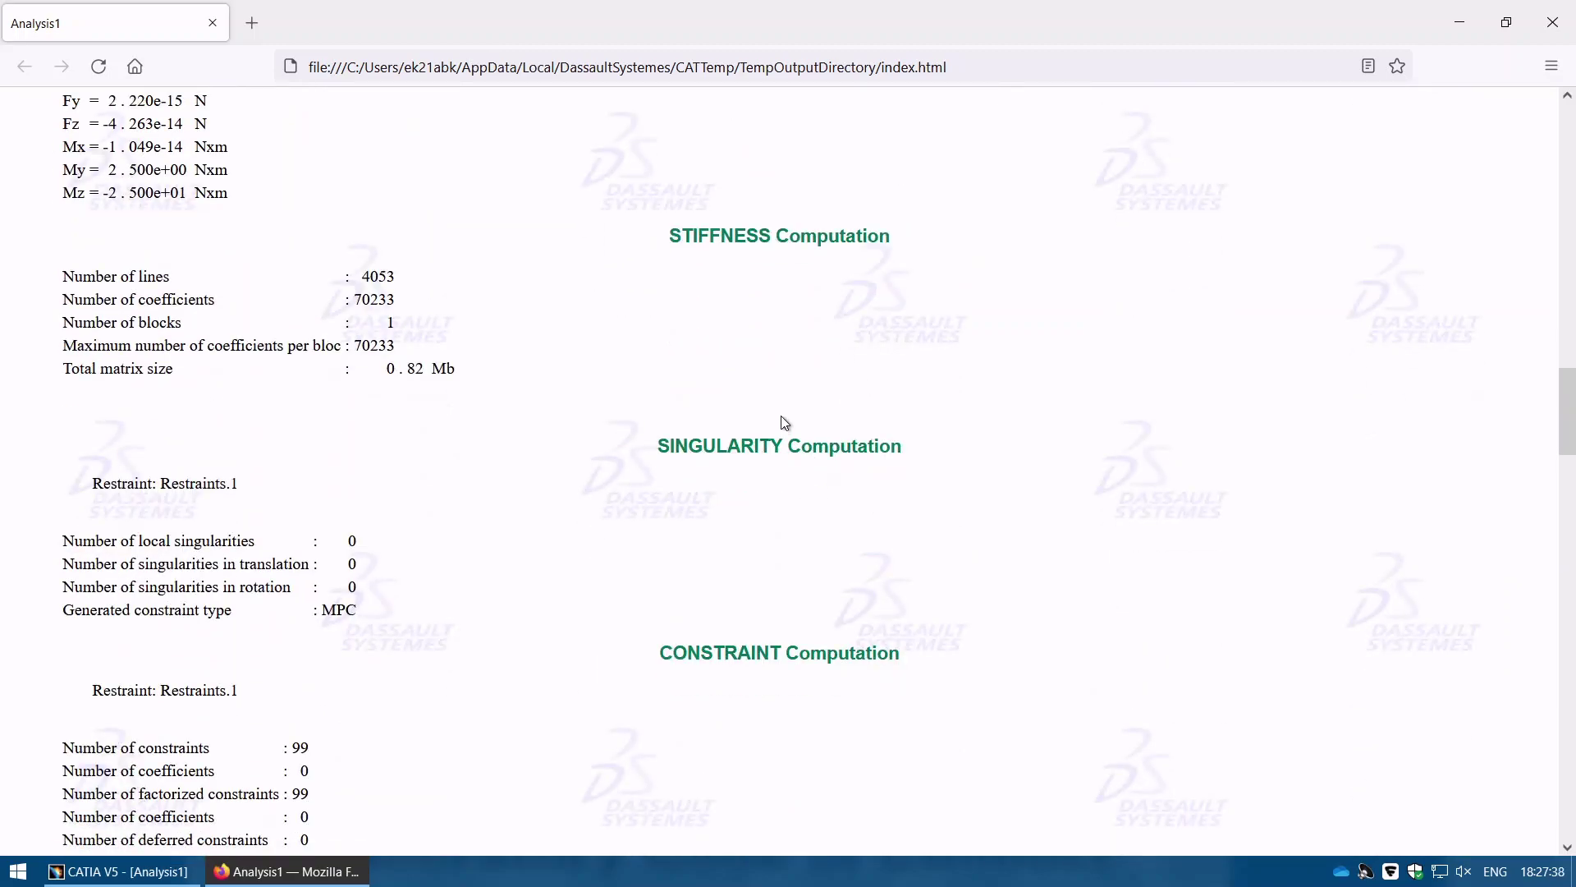
scroll(784, 421, down, 10)
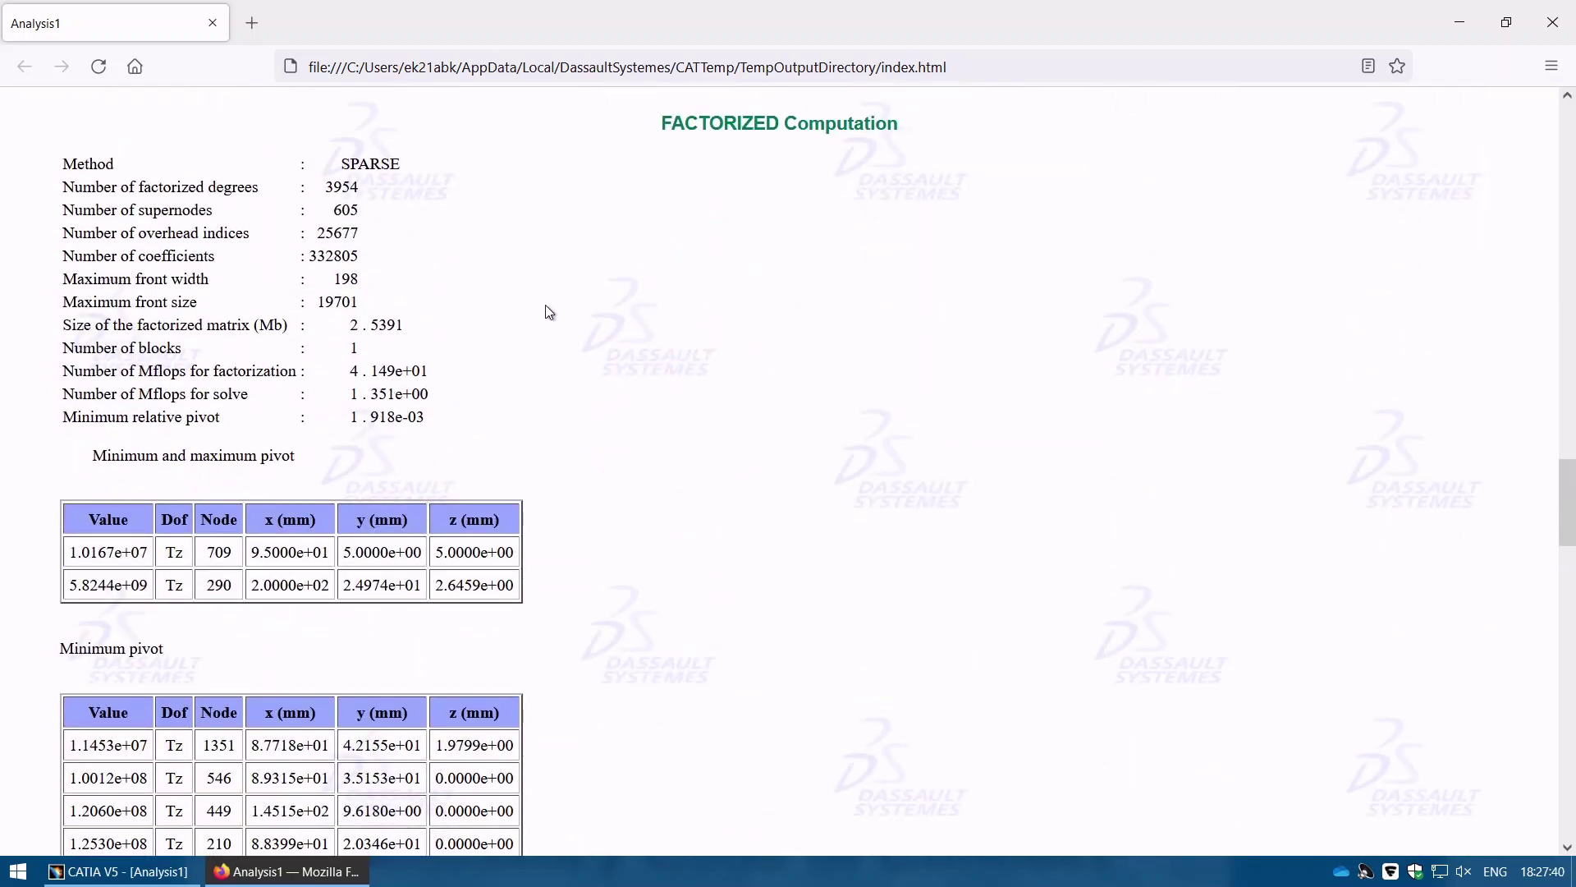
scroll(638, 494, down, 12)
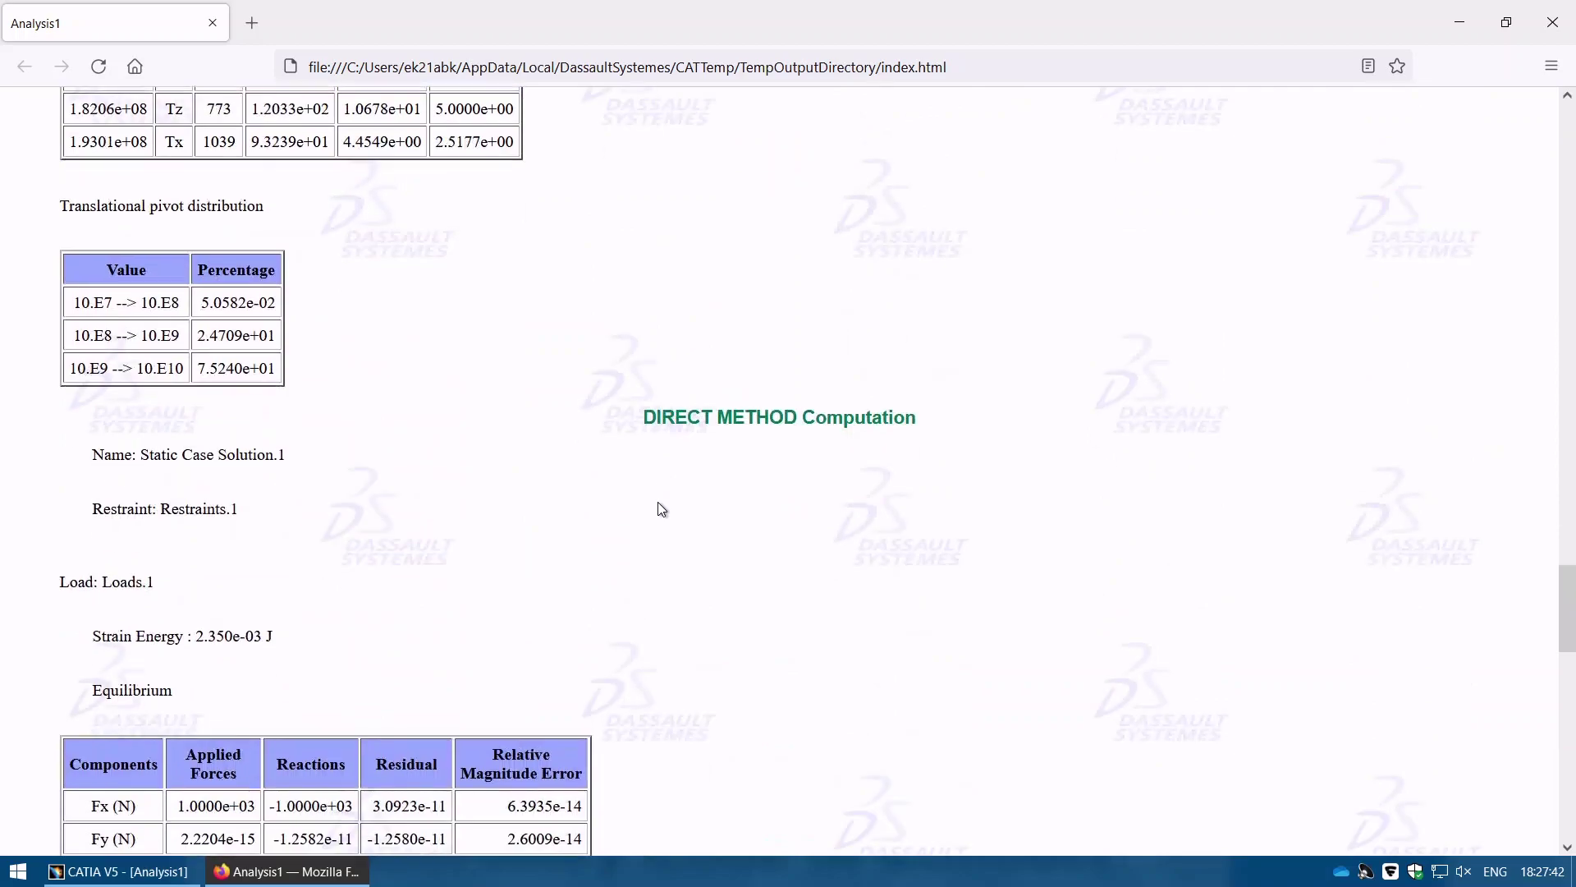
scroll(658, 509, down, 12)
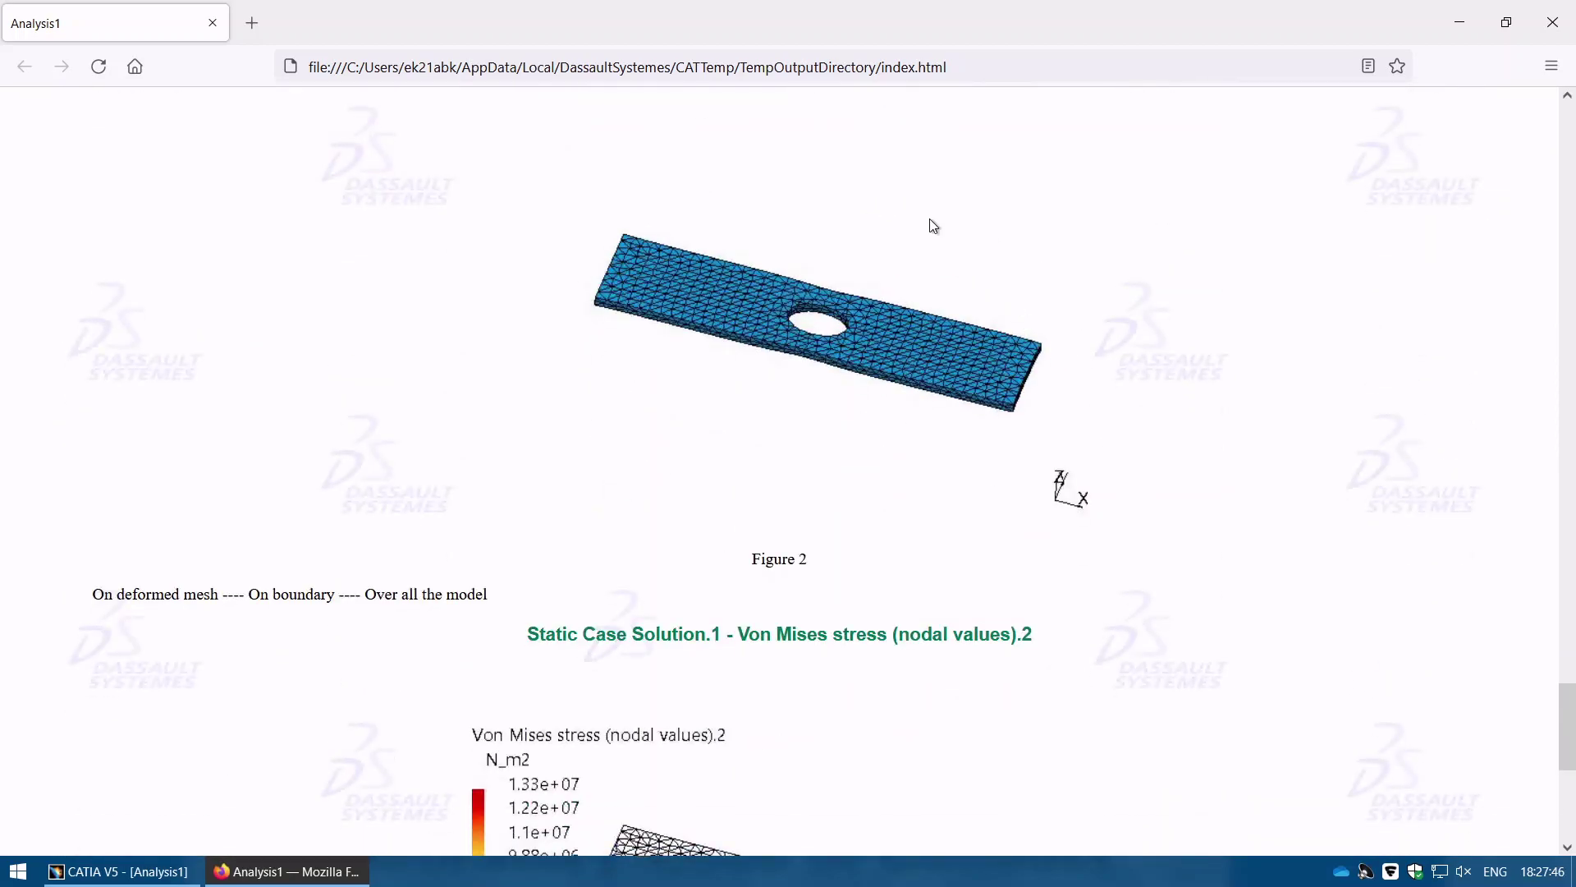
scroll(802, 440, down, 3)
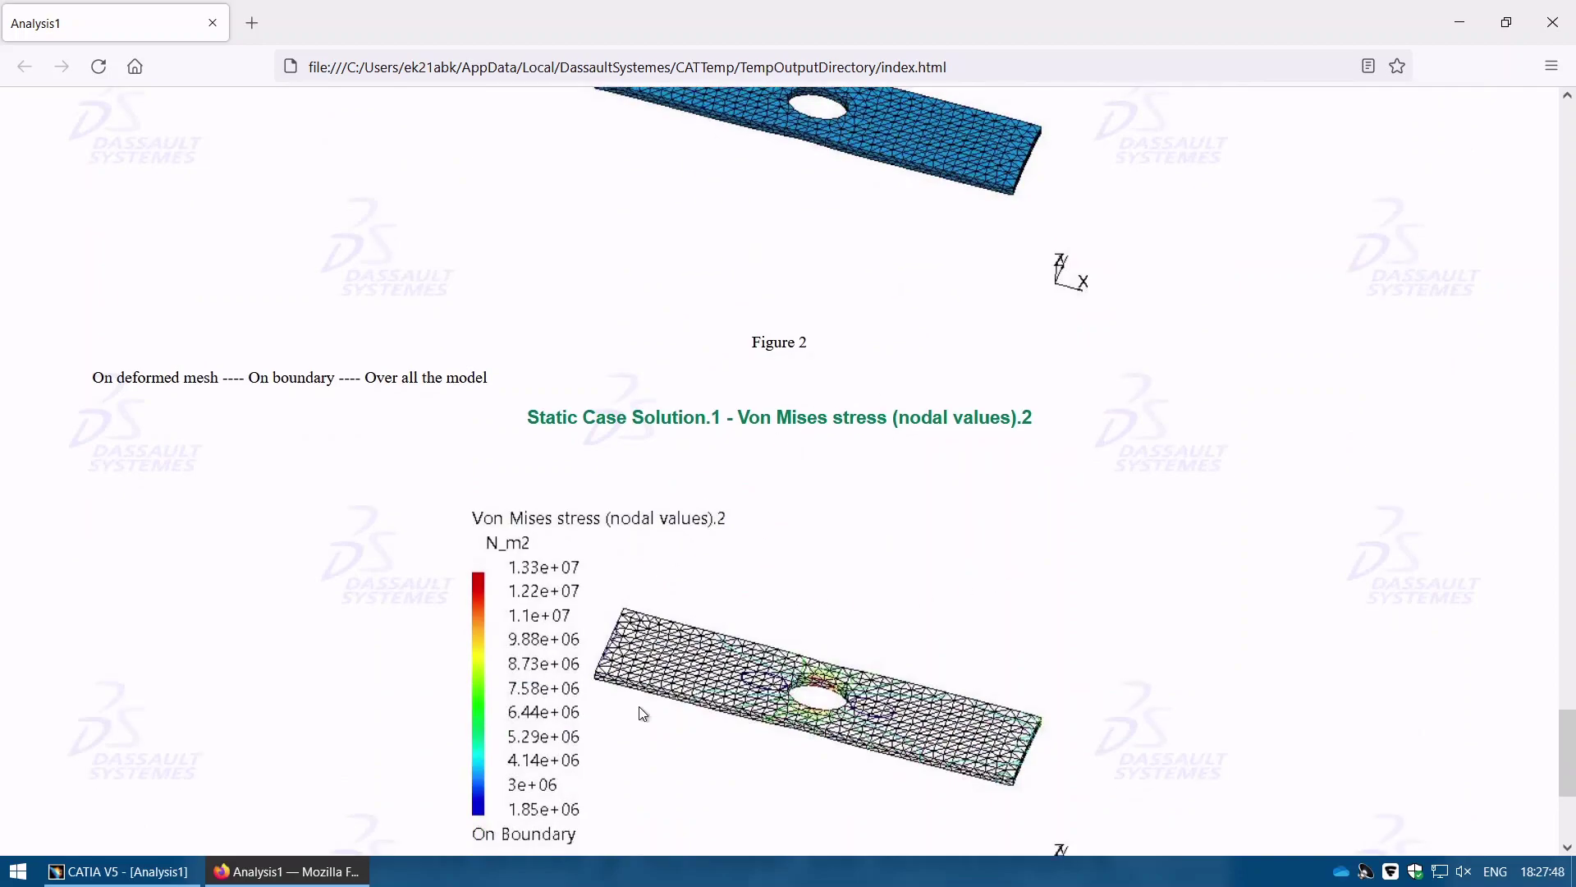
scroll(823, 637, down, 5)
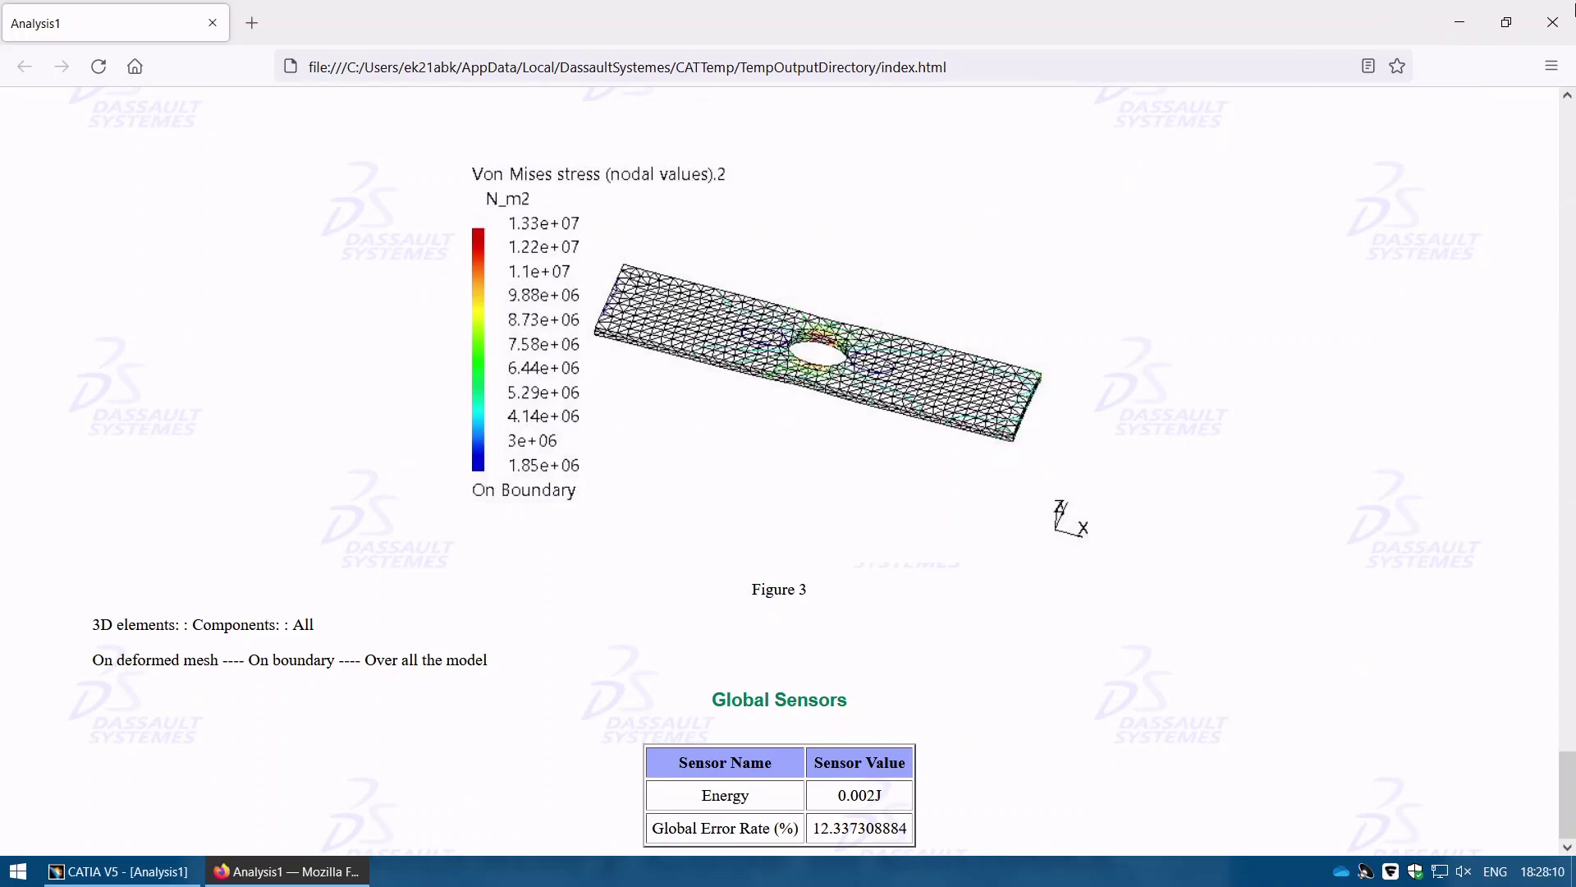
Switch back to CATIA and capture an image of the principal stress result with the Capture tool.
click(1458, 25)
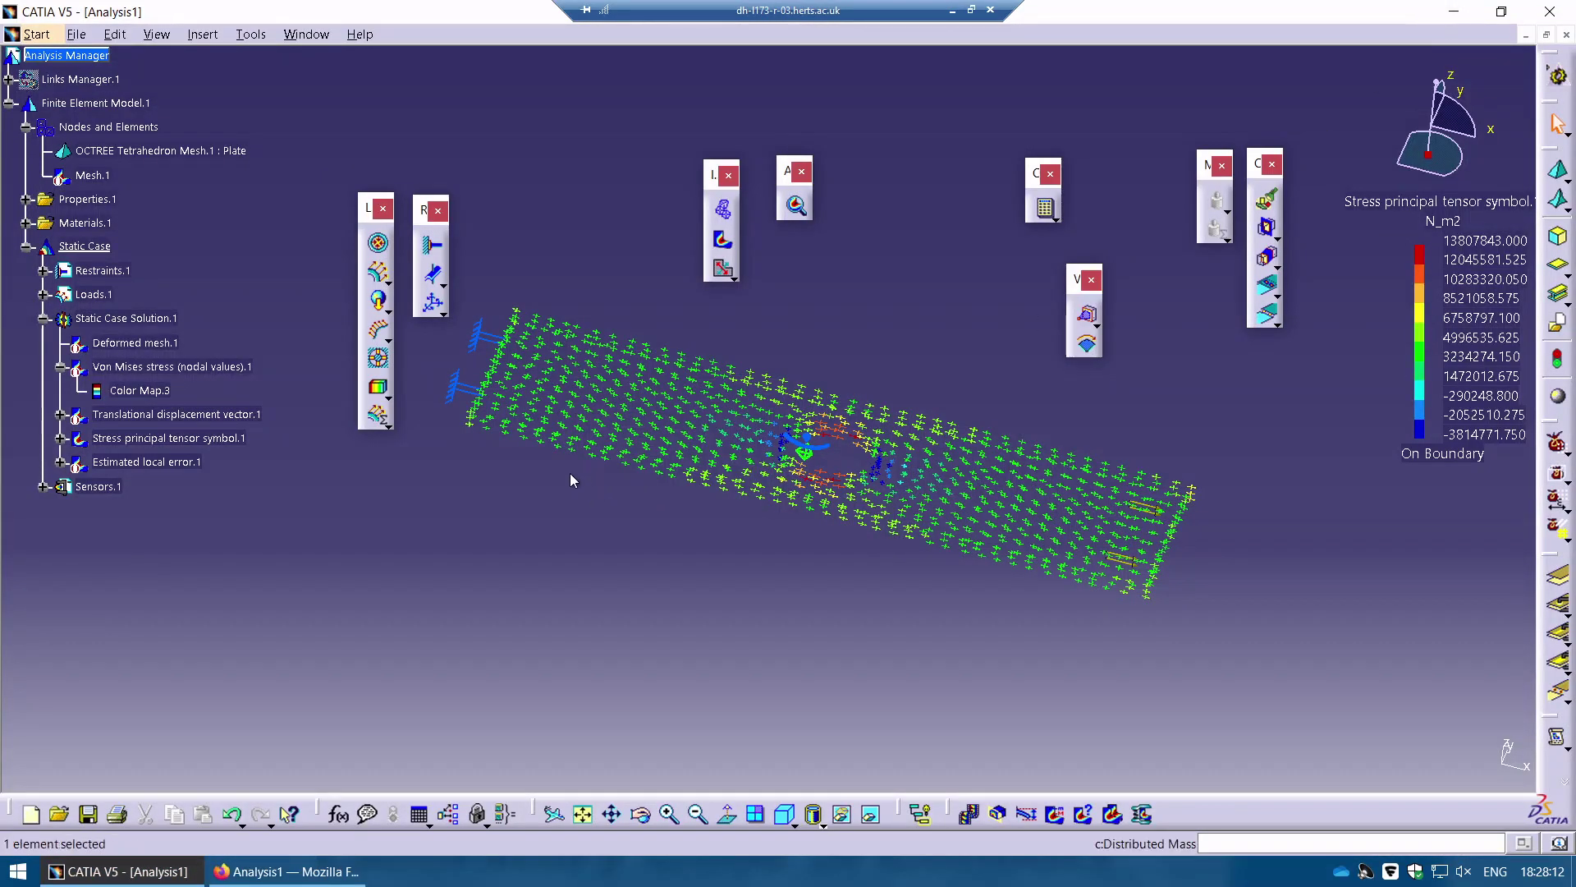
click(250, 34)
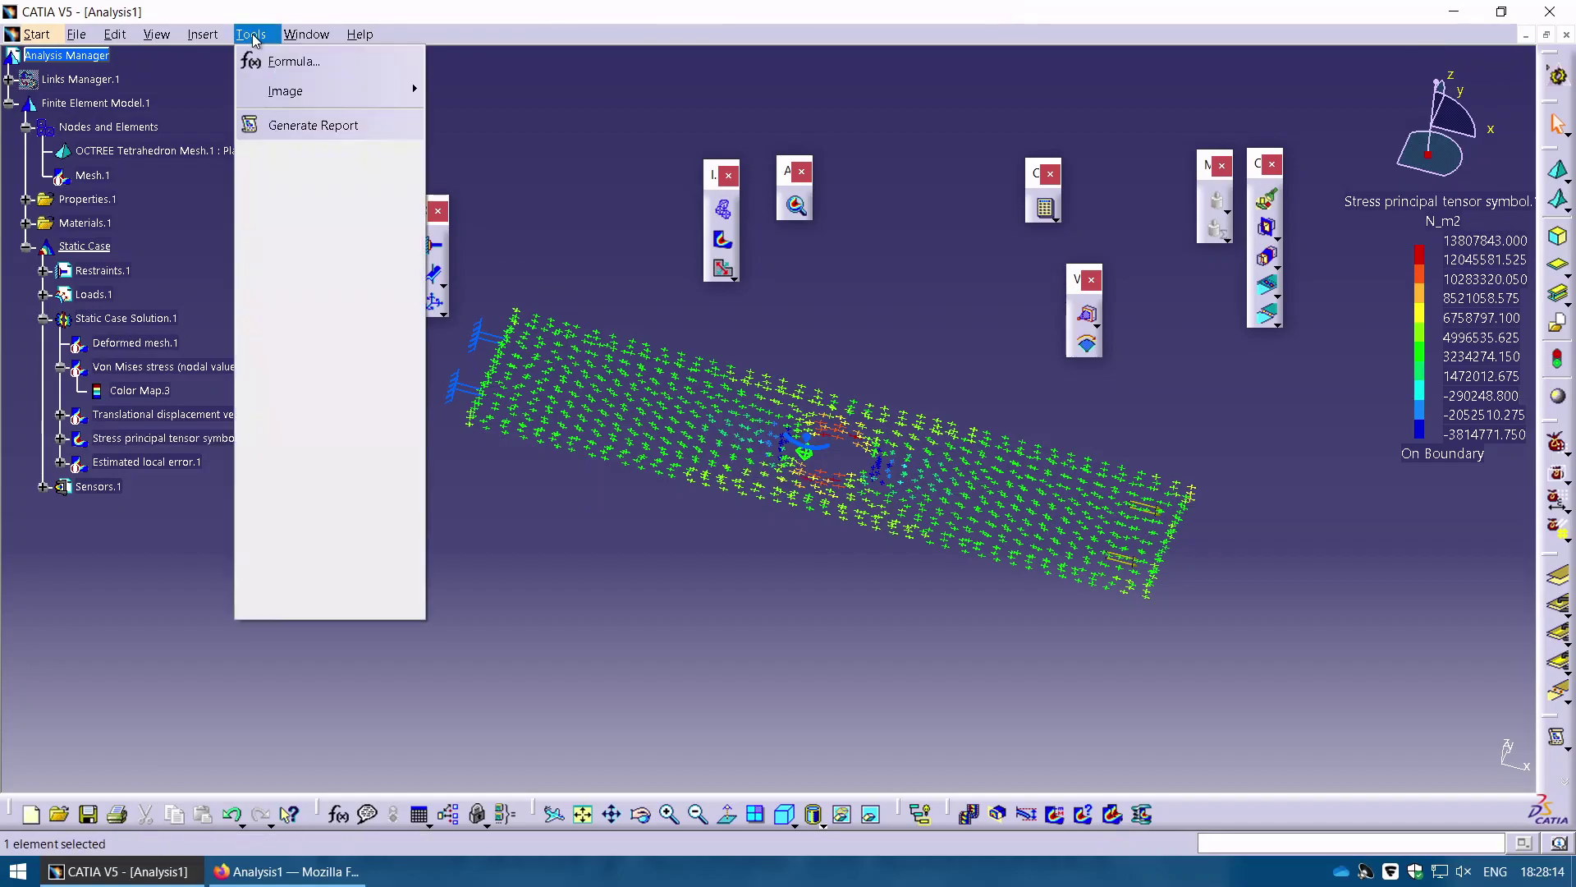
mouse_move(310, 95)
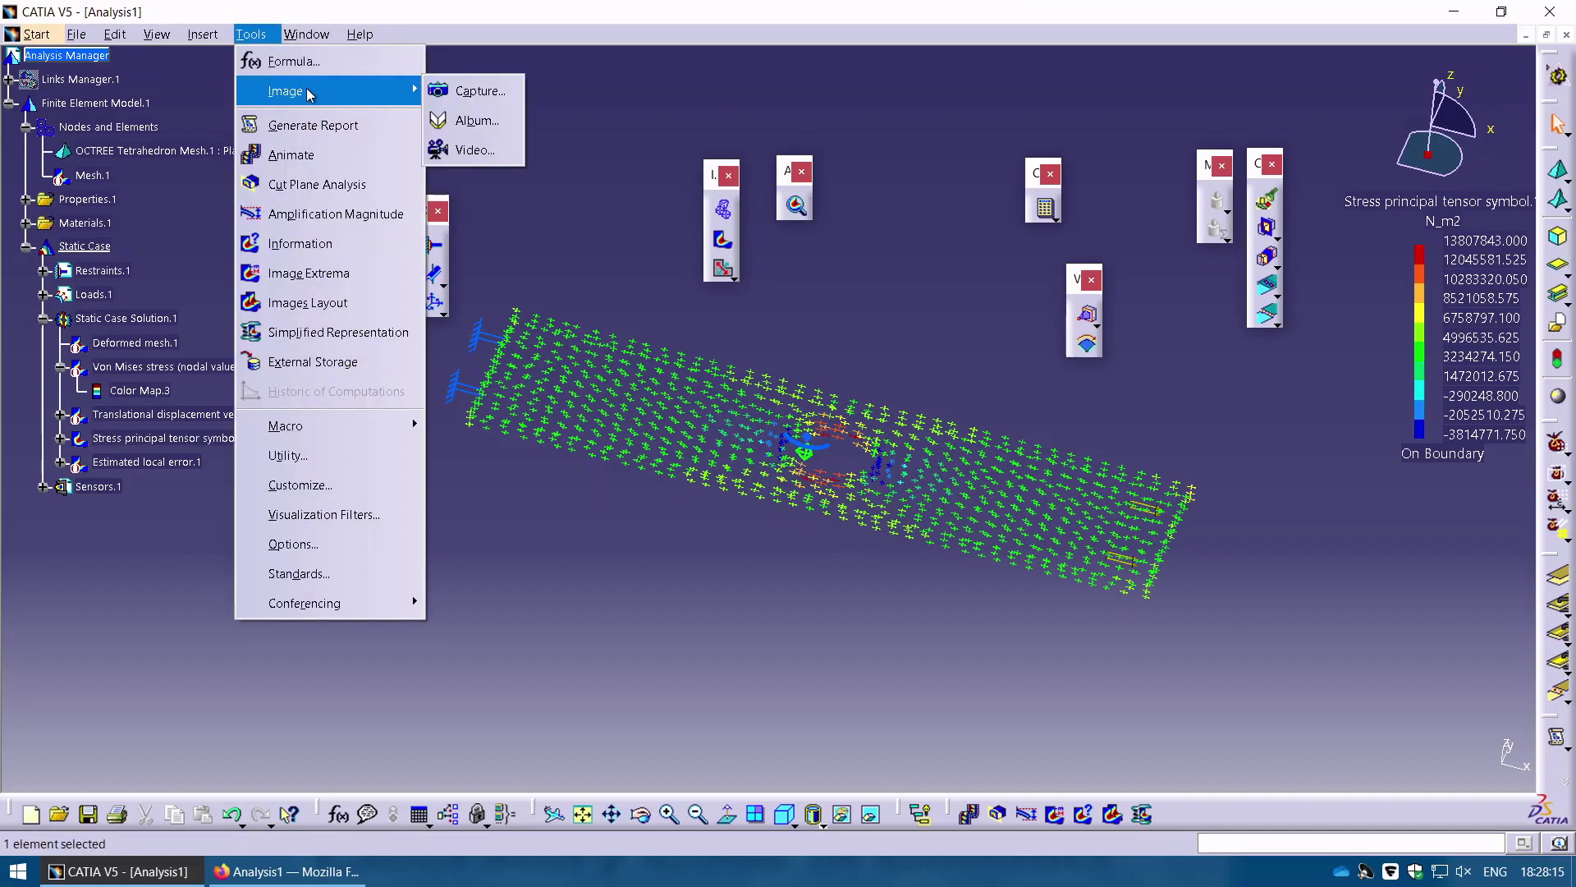
click(478, 91)
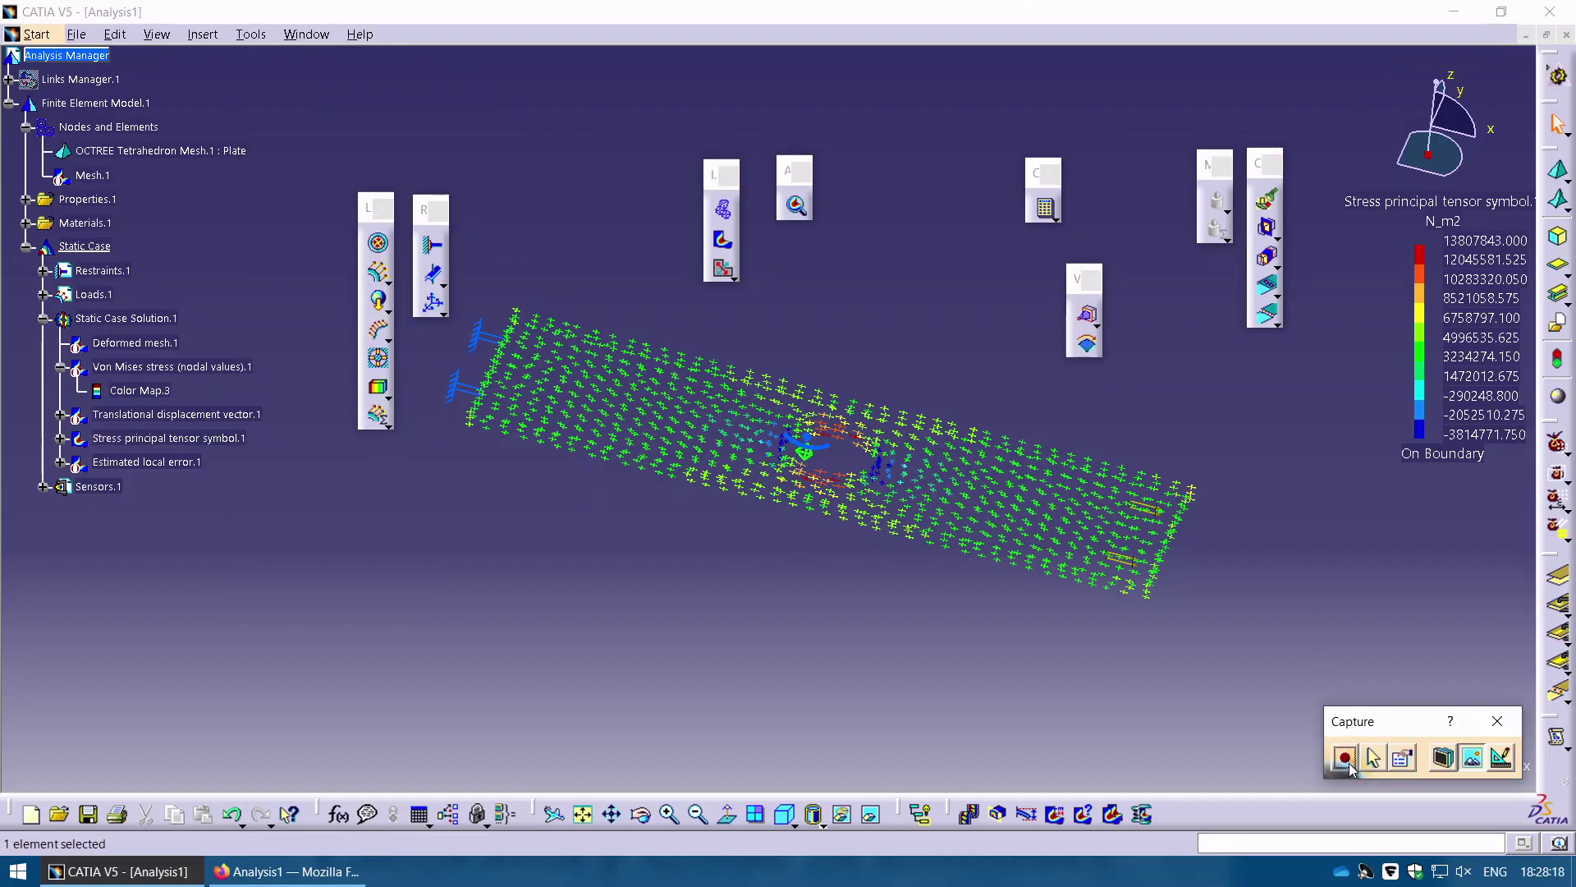
click(1344, 757)
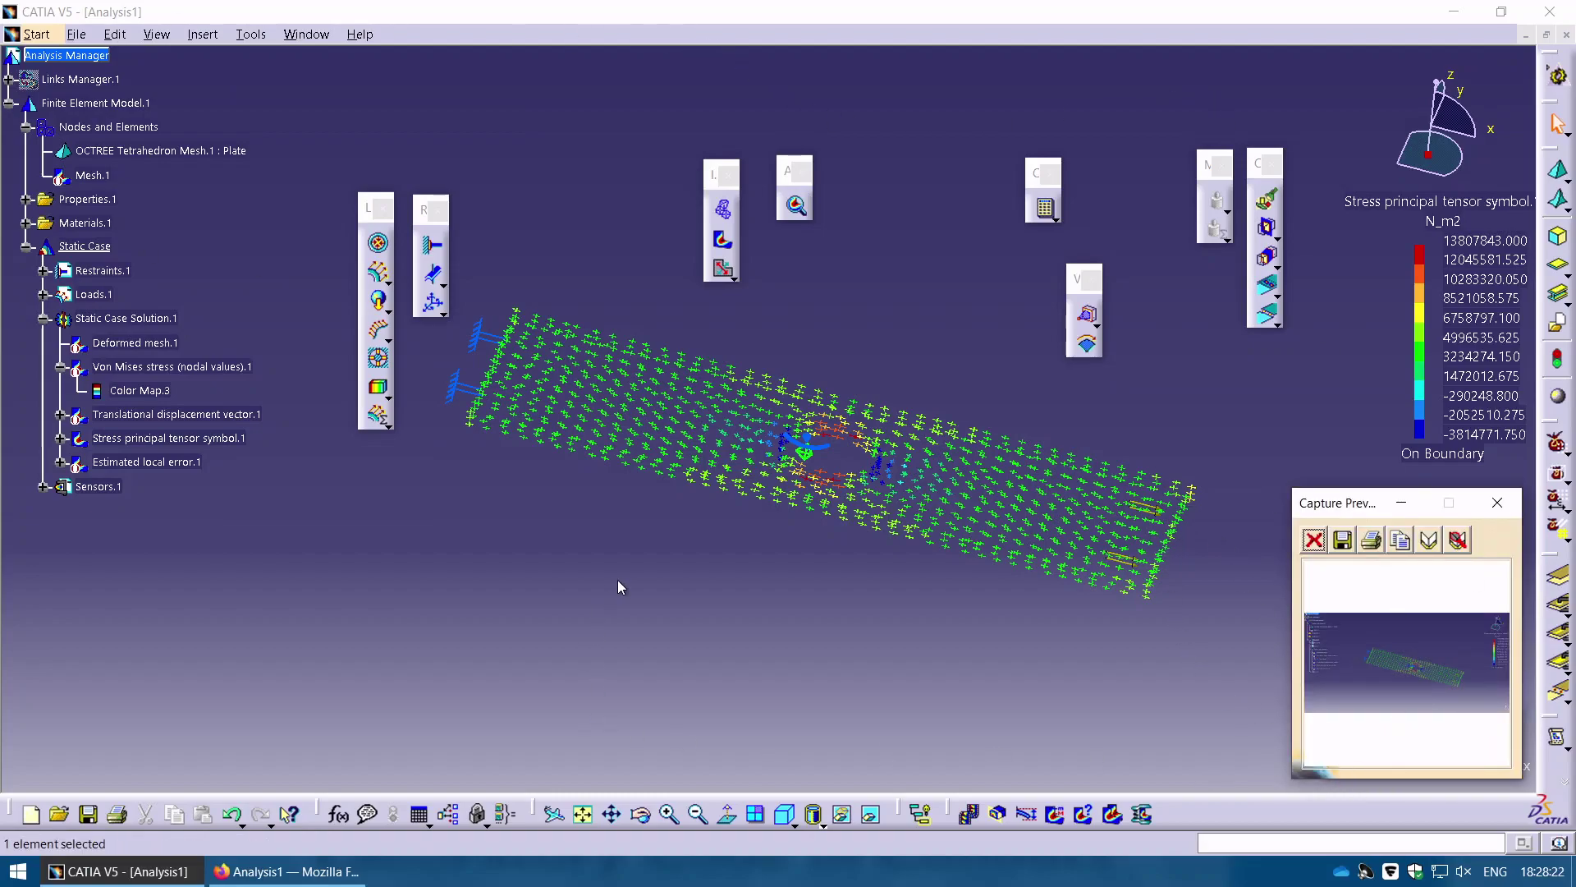
Look through the image file formats offered for saving the capture, cancel the save and close the capture preview.
click(1342, 542)
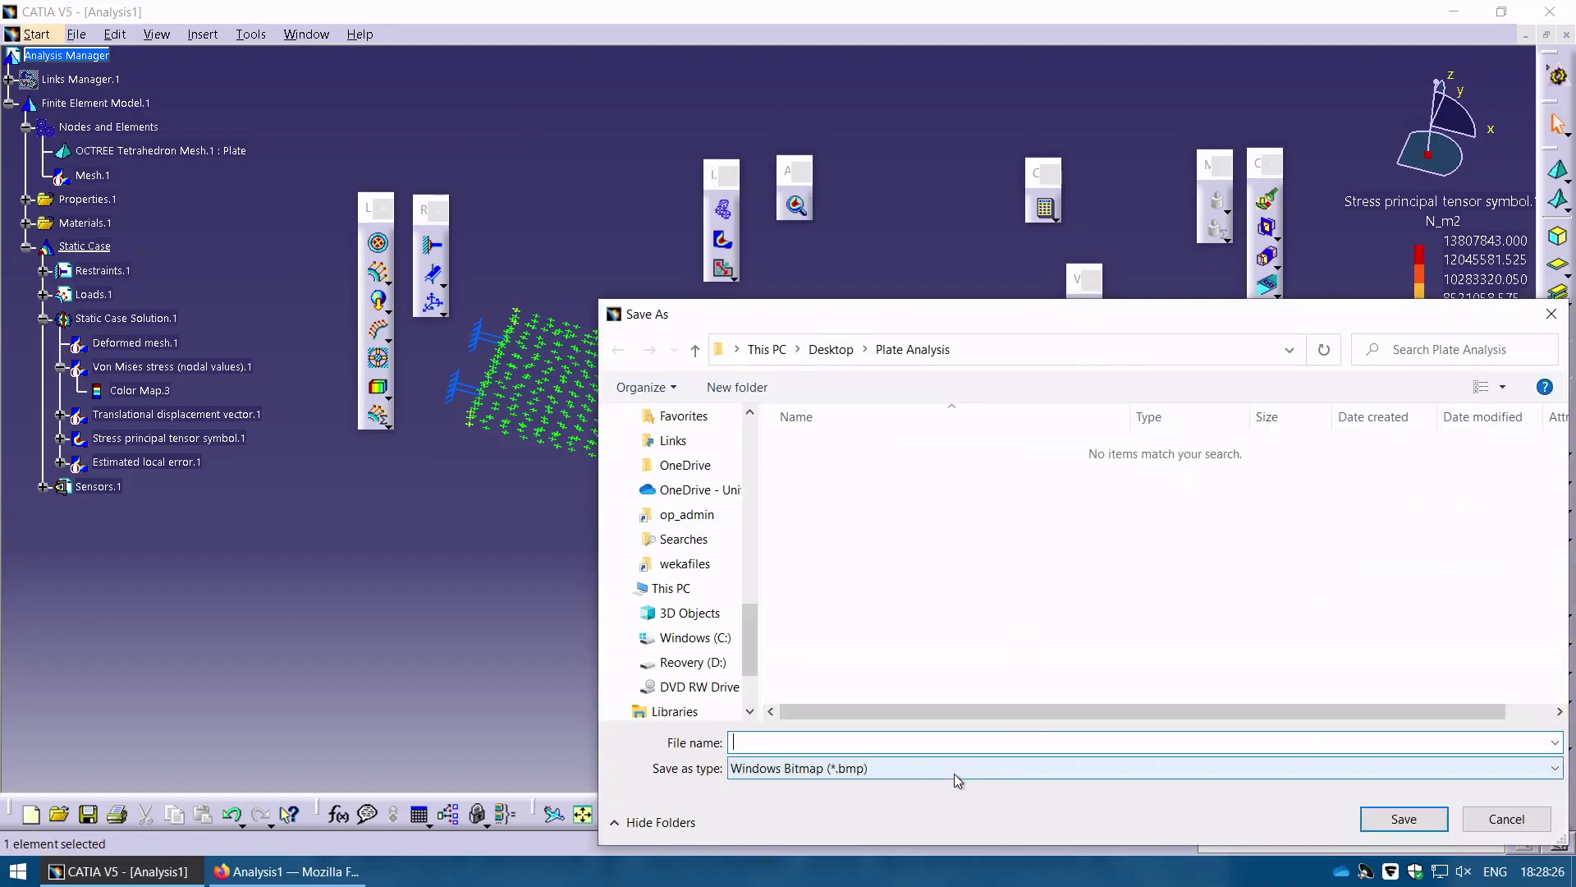
click(863, 768)
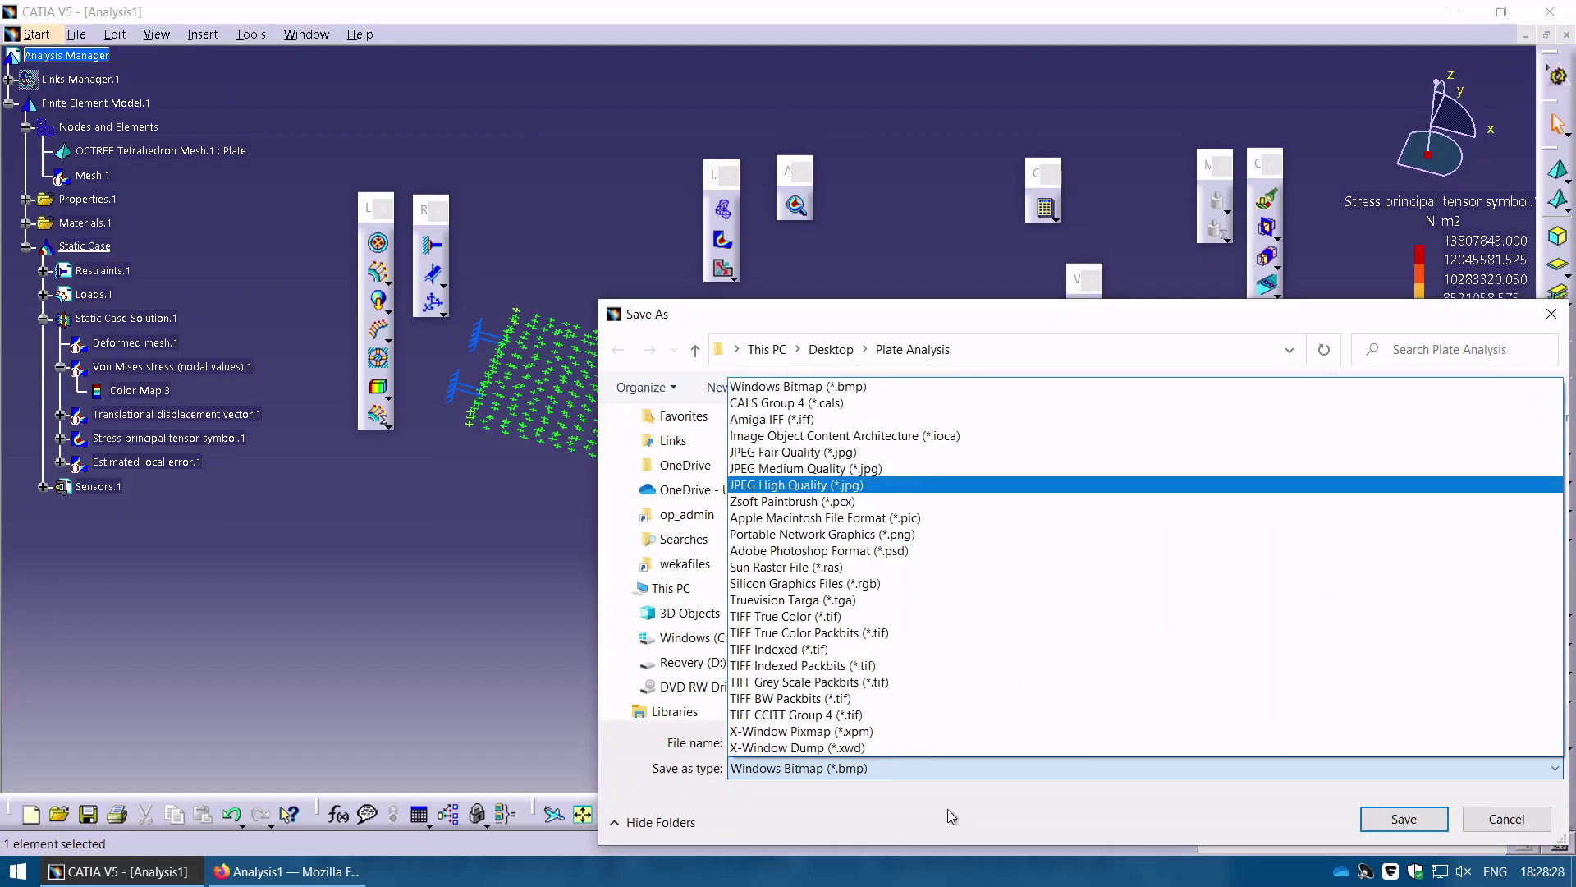
click(1517, 820)
click(1517, 819)
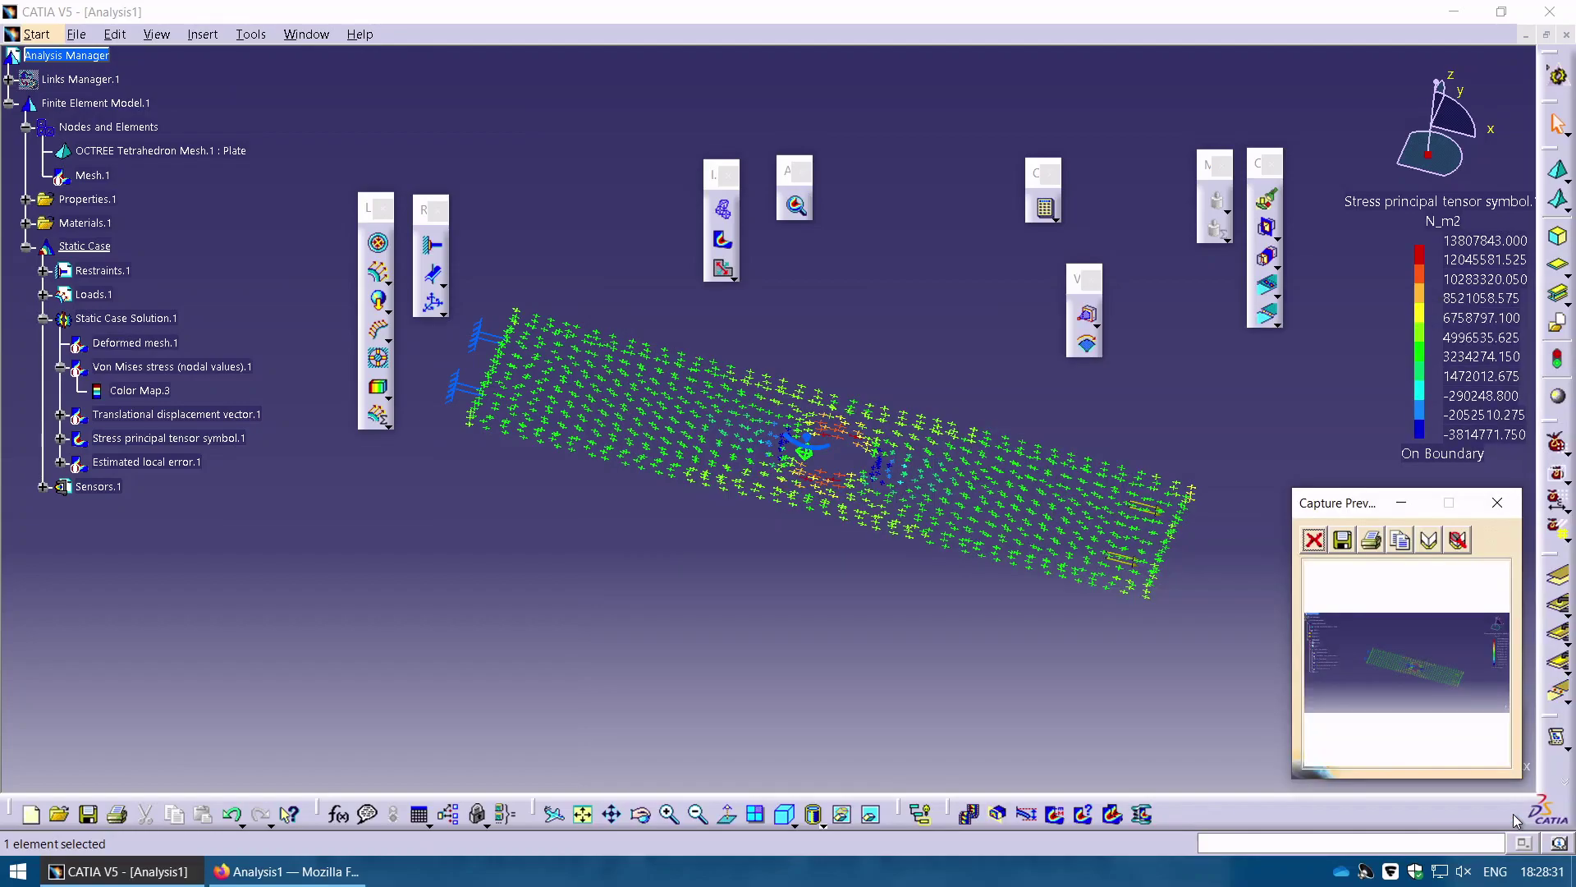
click(1497, 503)
Record a video of the animated principal stress result, moving the Animation dialog clear of the Video Recorder, and stop the recording.
click(246, 34)
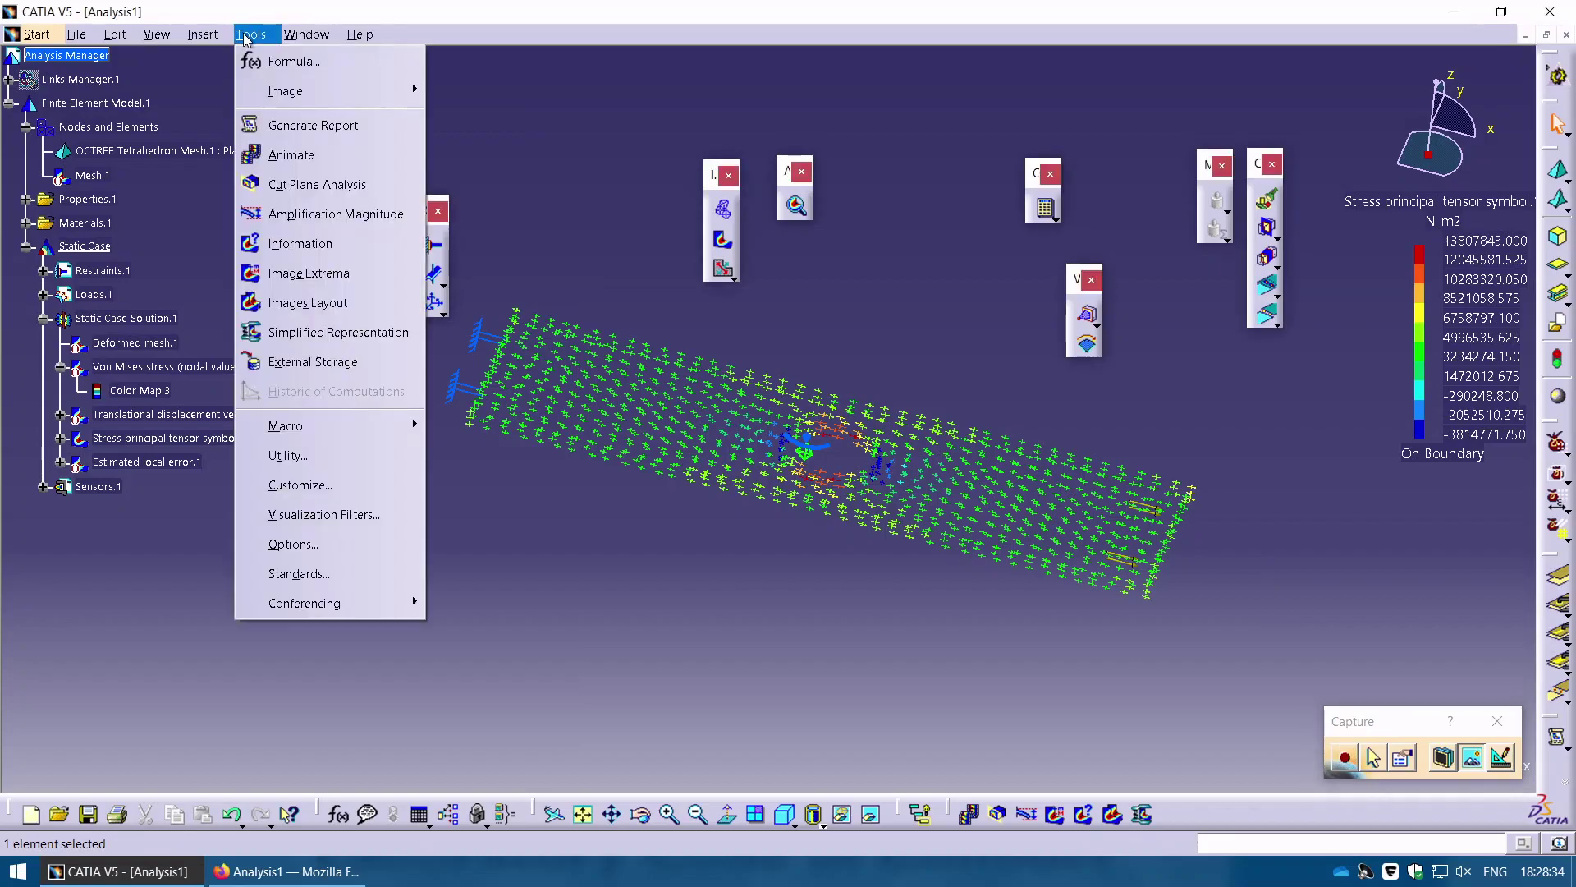
mouse_move(386, 91)
click(480, 149)
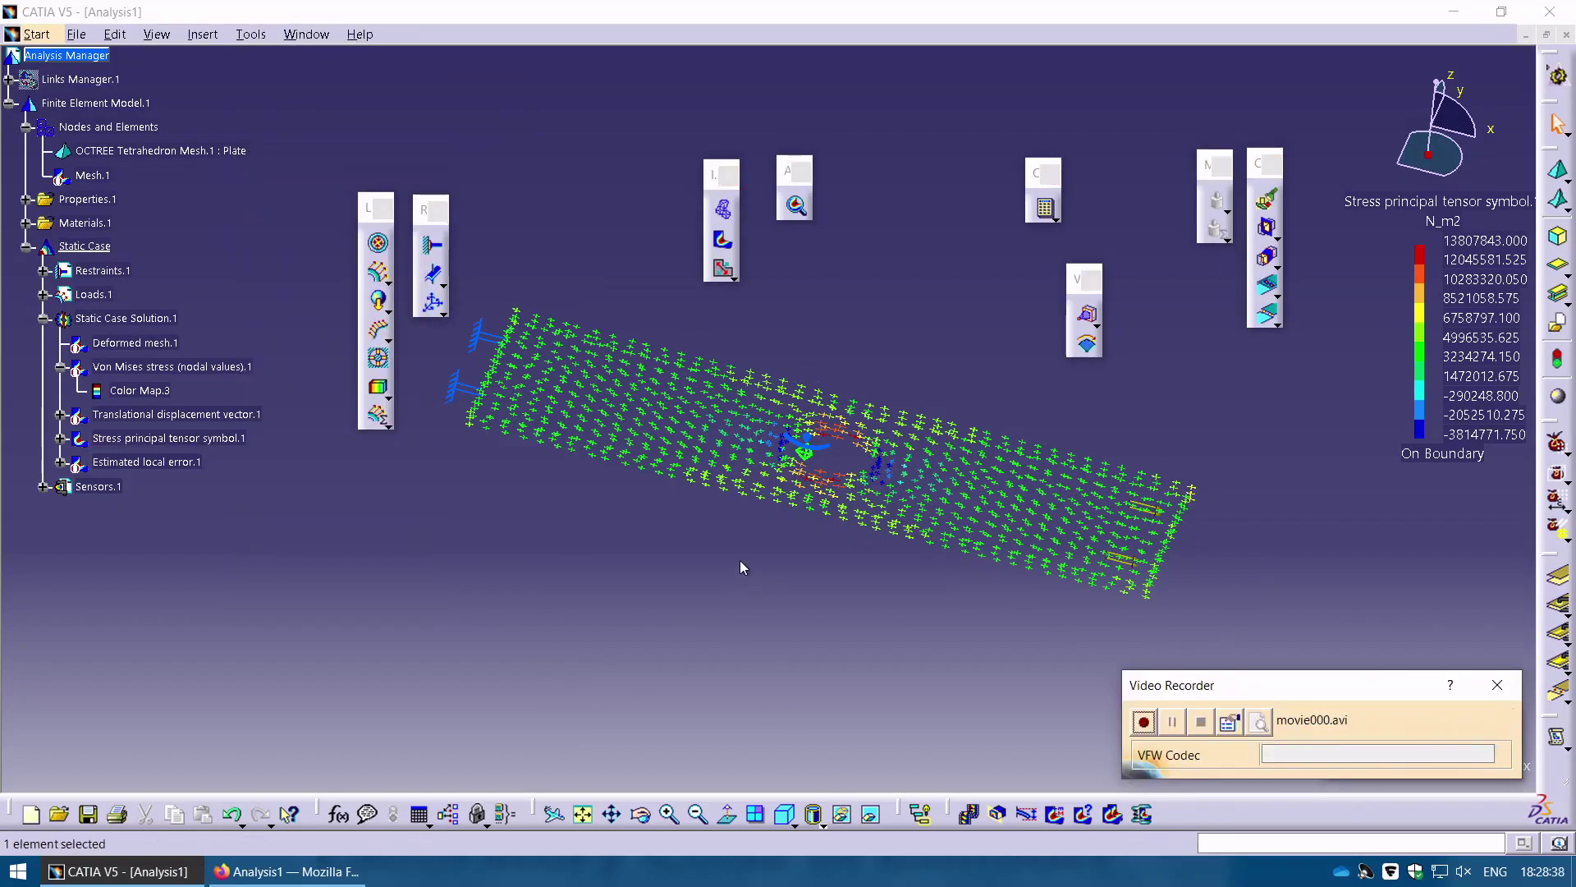
click(1144, 722)
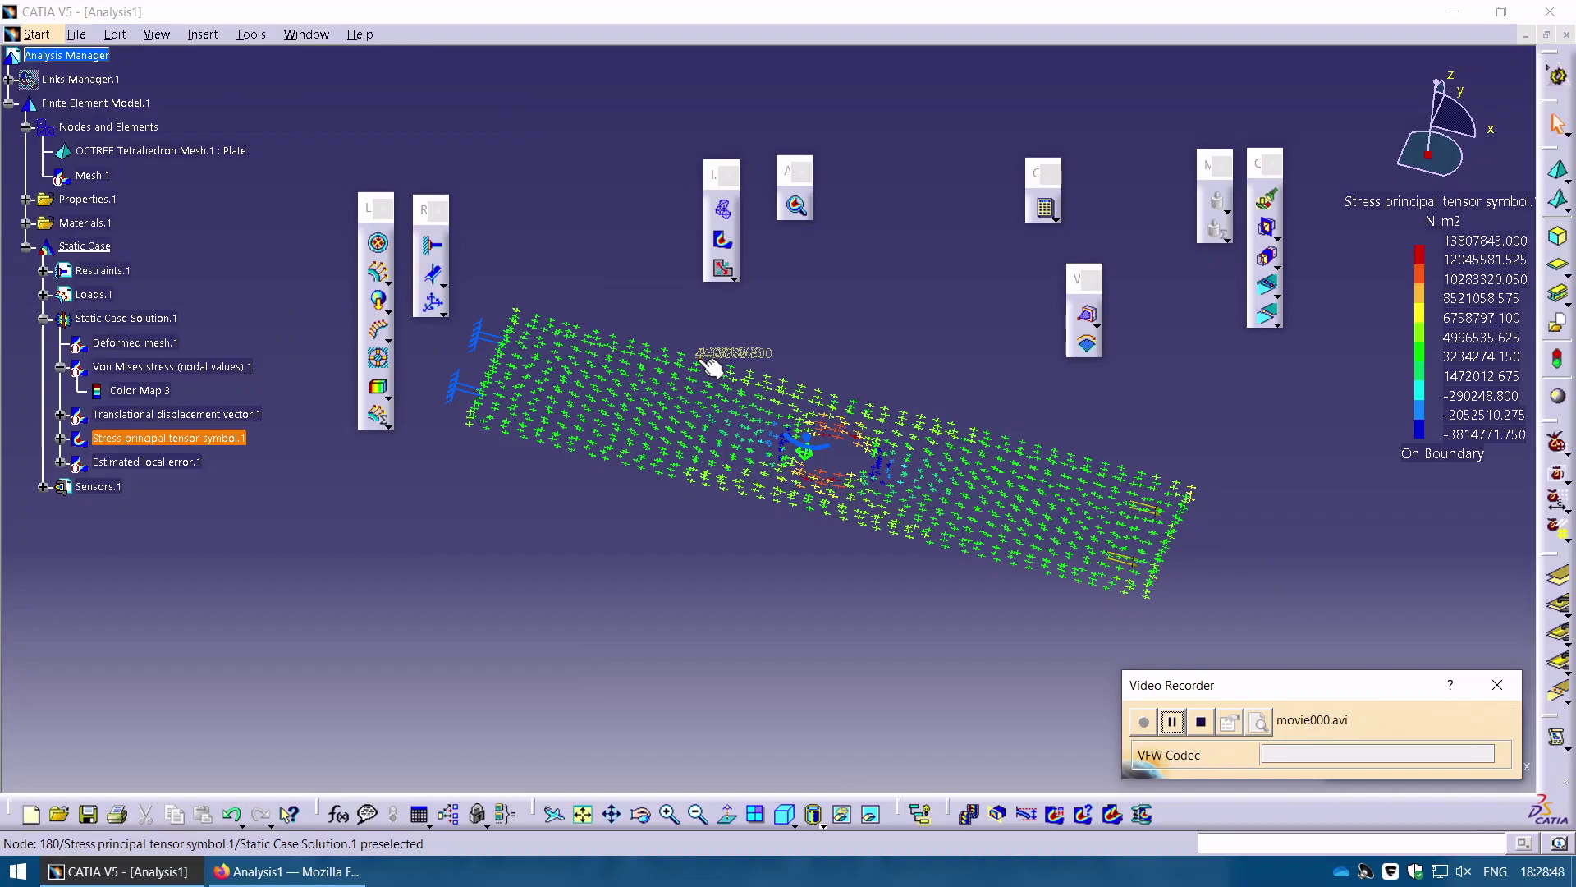
click(970, 813)
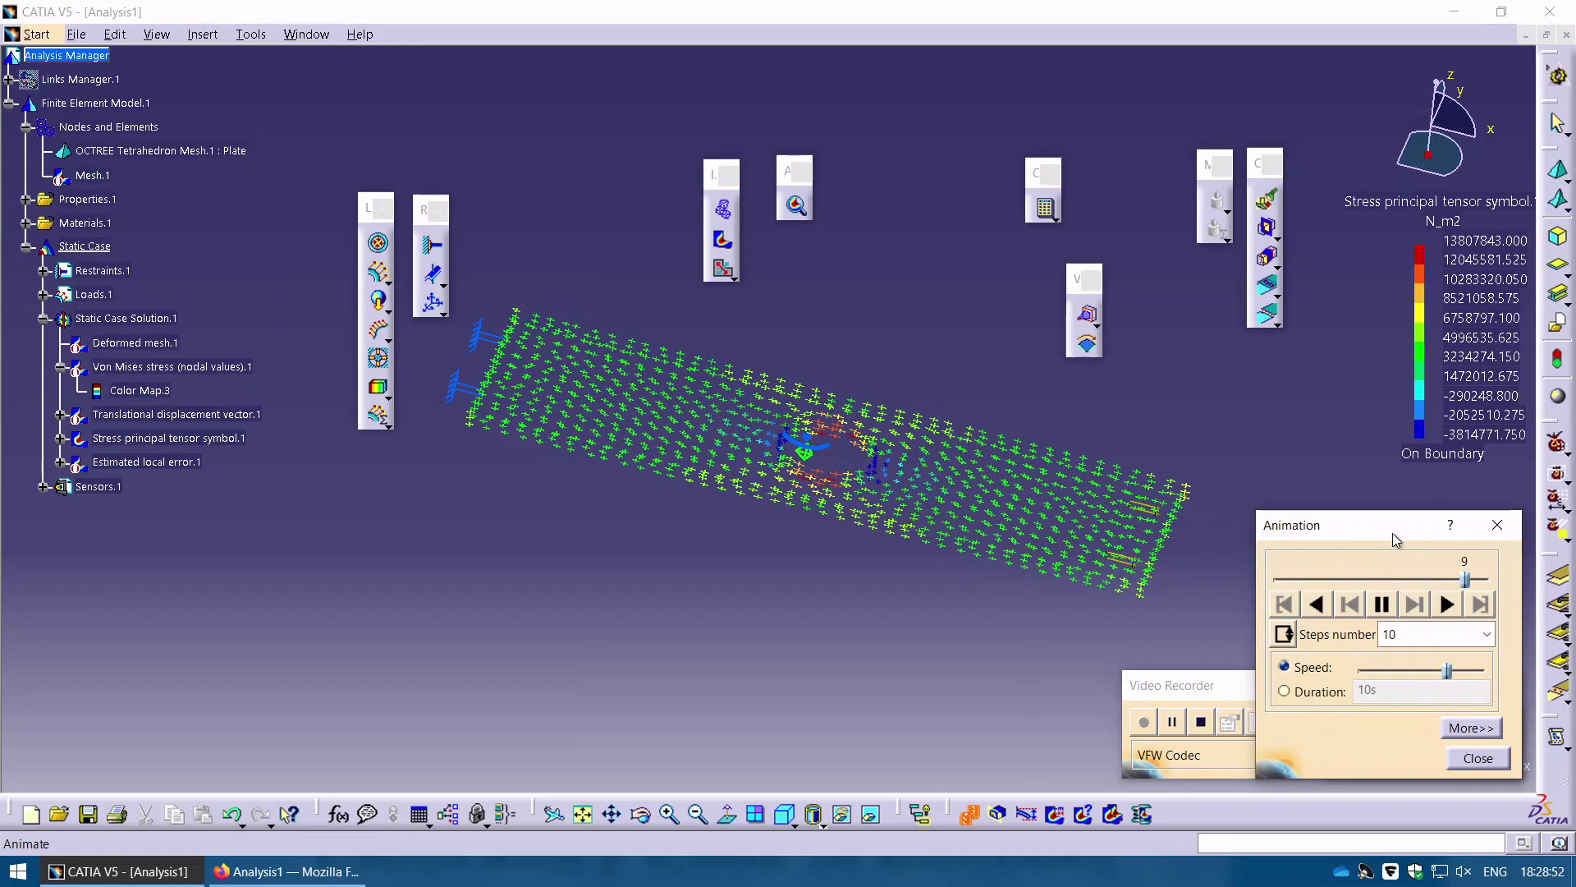
drag(1393, 534, 1292, 641)
drag(946, 688, 281, 457)
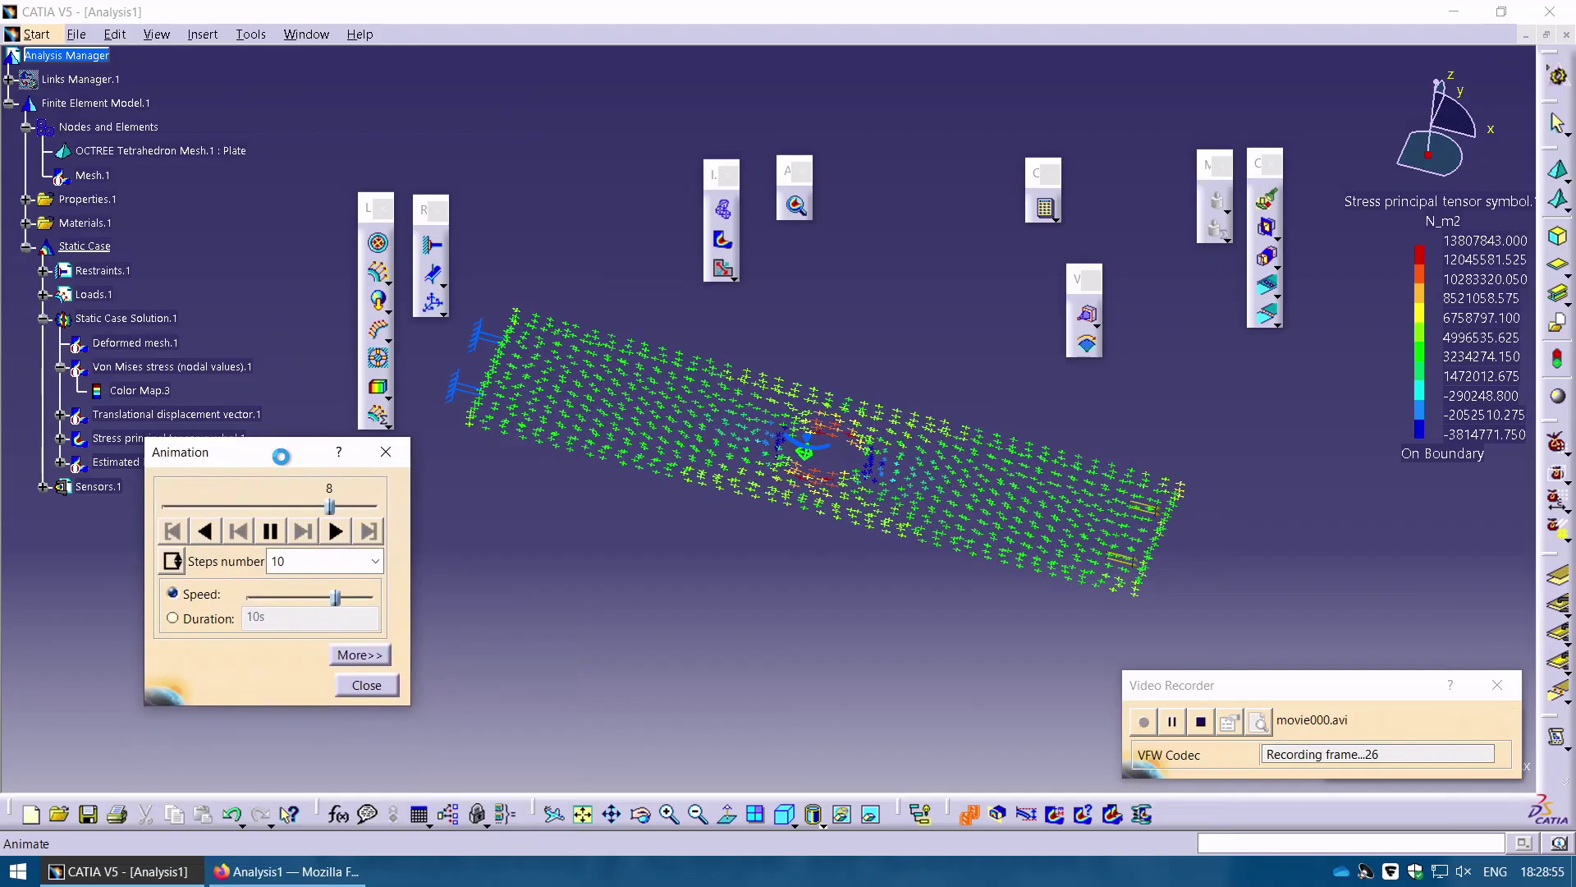
click(1201, 722)
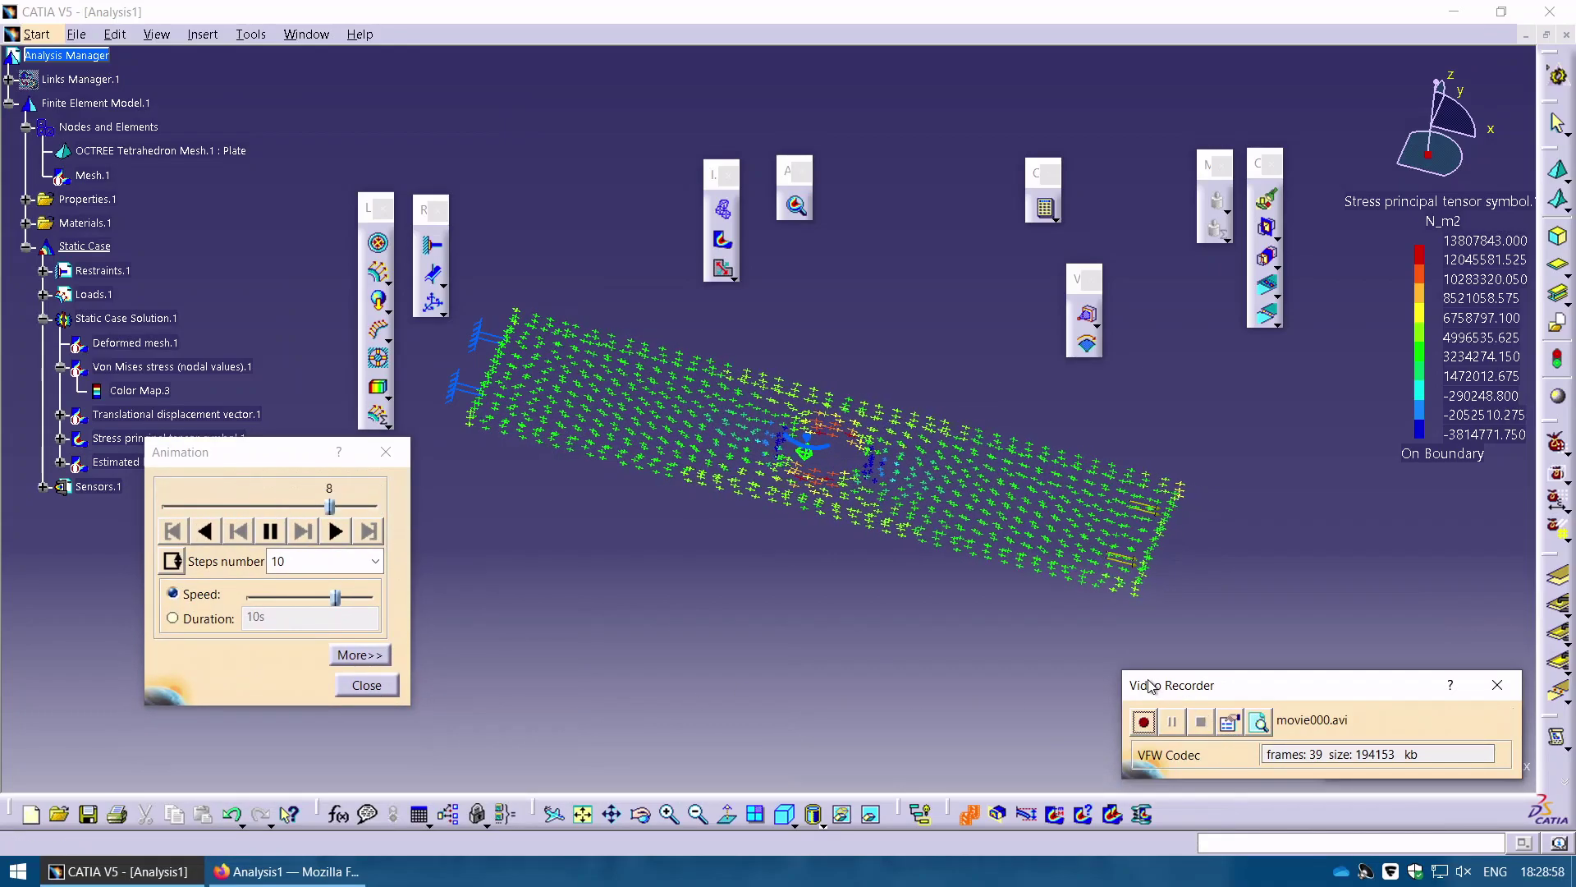